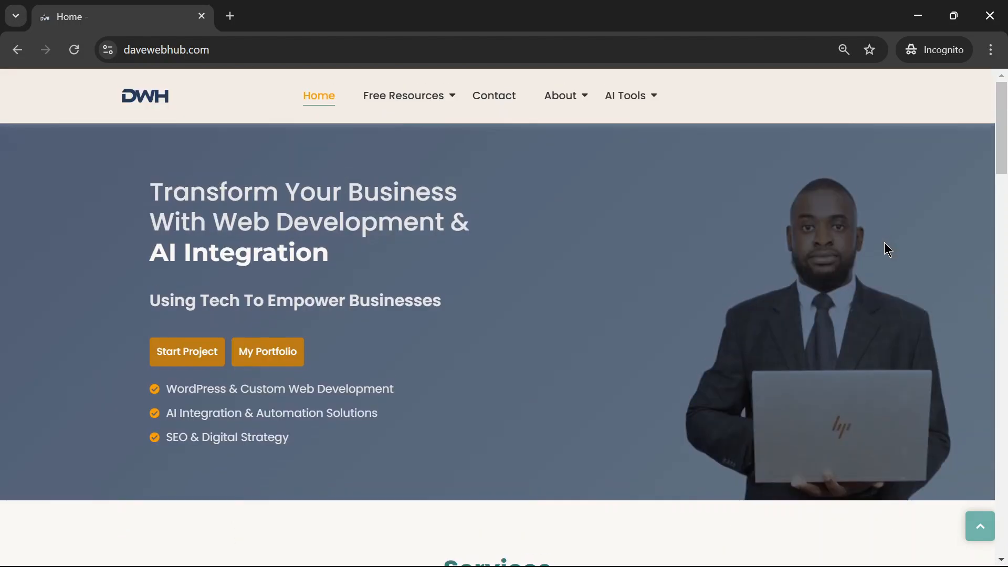
- Look through the davewebhub.com home page from the hero banner and services to the newsletter section and footer
scroll(893, 236, down, 10)
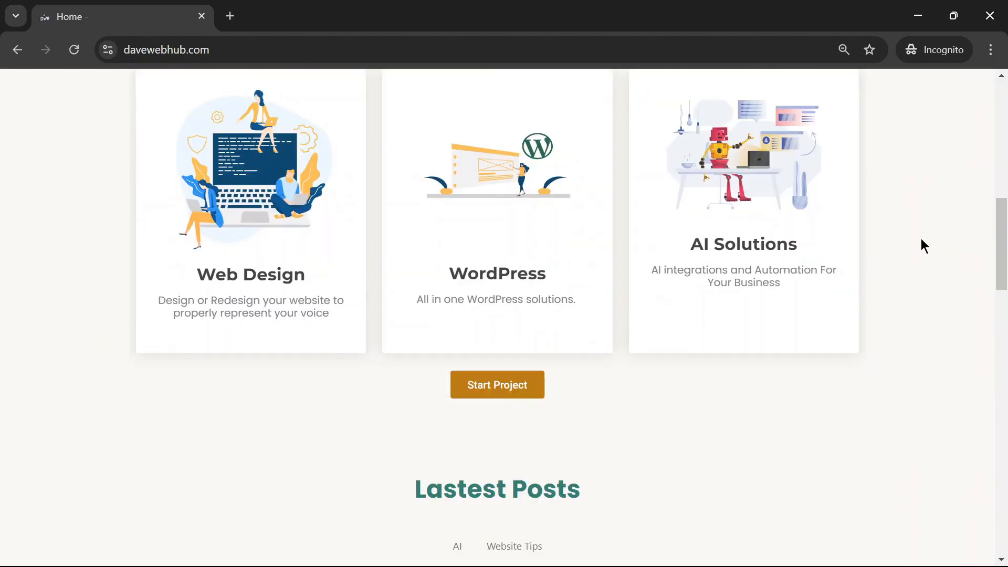
drag(999, 256, 1000, 515)
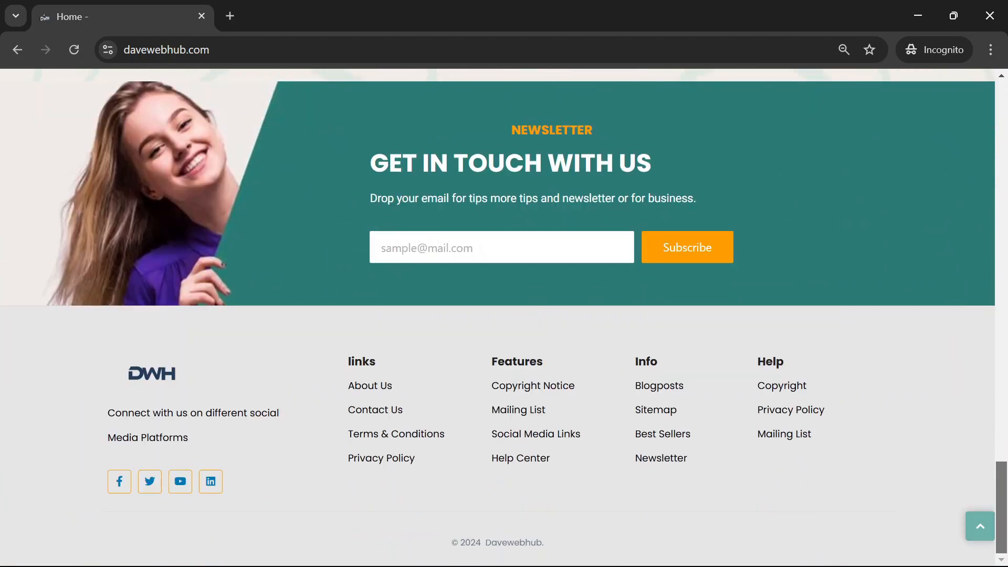
scroll(921, 264, up, 20)
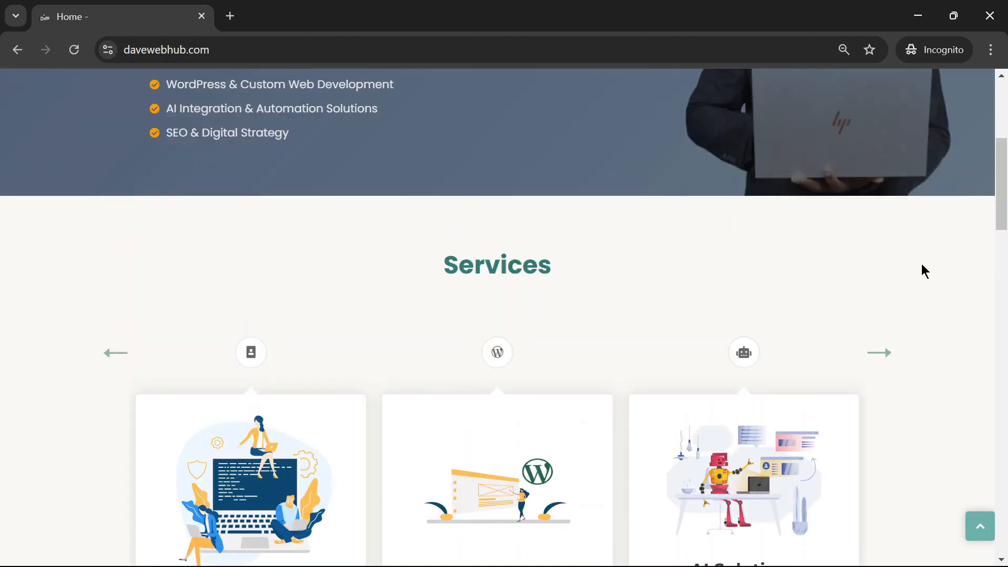
scroll(907, 331, up, 5)
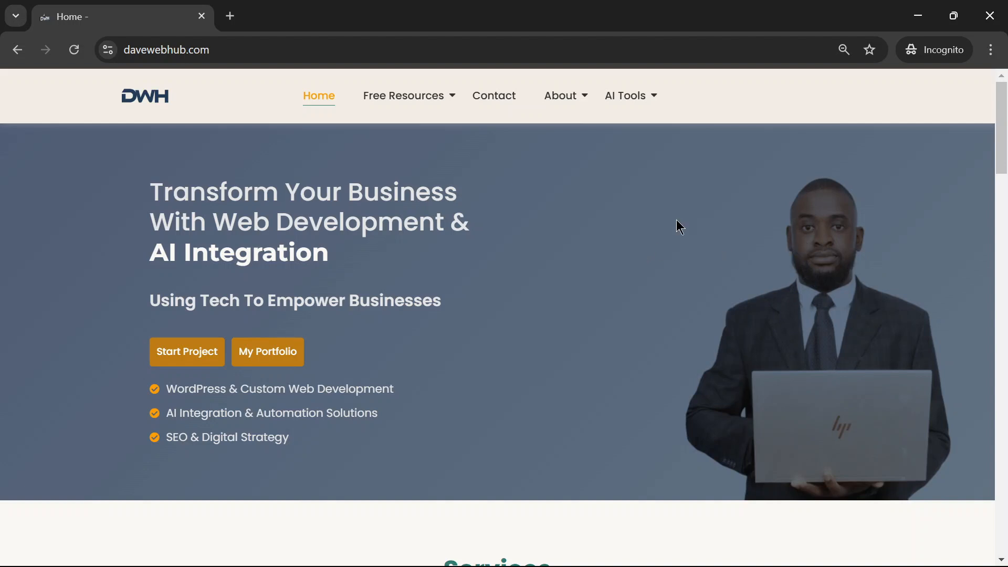
scroll(801, 212, down, 3)
scroll(801, 213, up, 3)
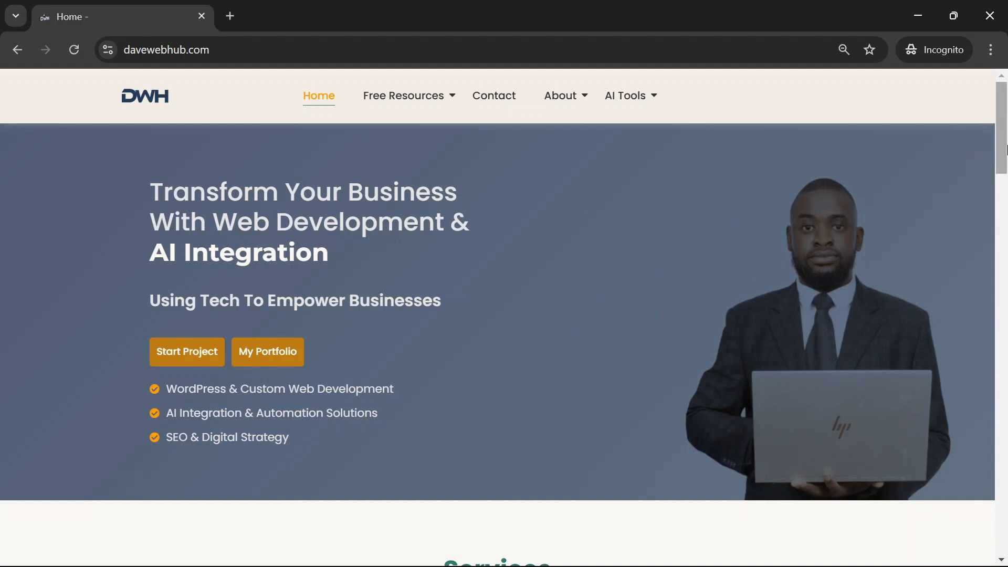
scroll(994, 129, down, 1)
scroll(506, 128, up, 1)
mouse_move(406, 121)
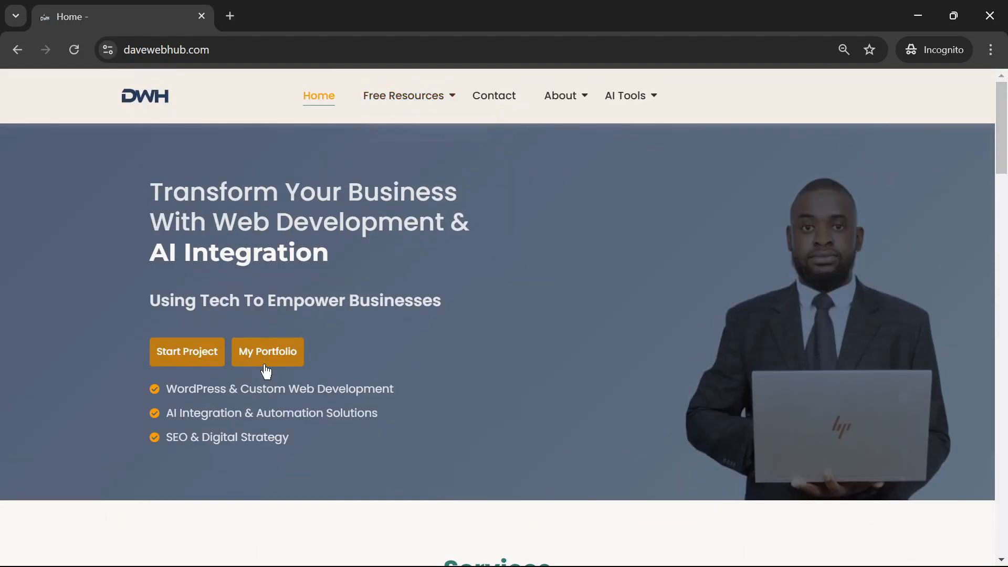
- Open the My Portfolio link from the home page in a new tab and switch to it
right_click(284, 352)
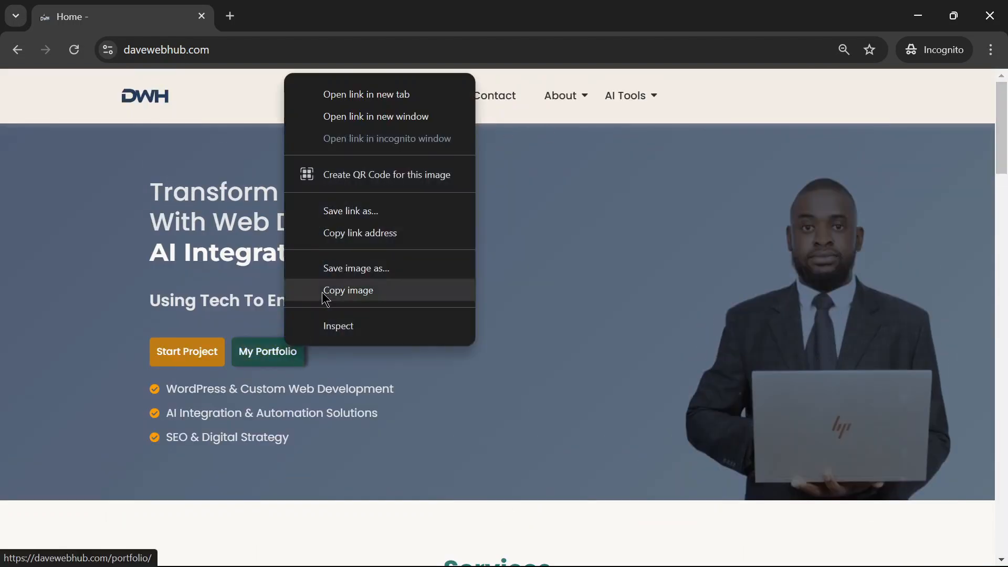
click(400, 95)
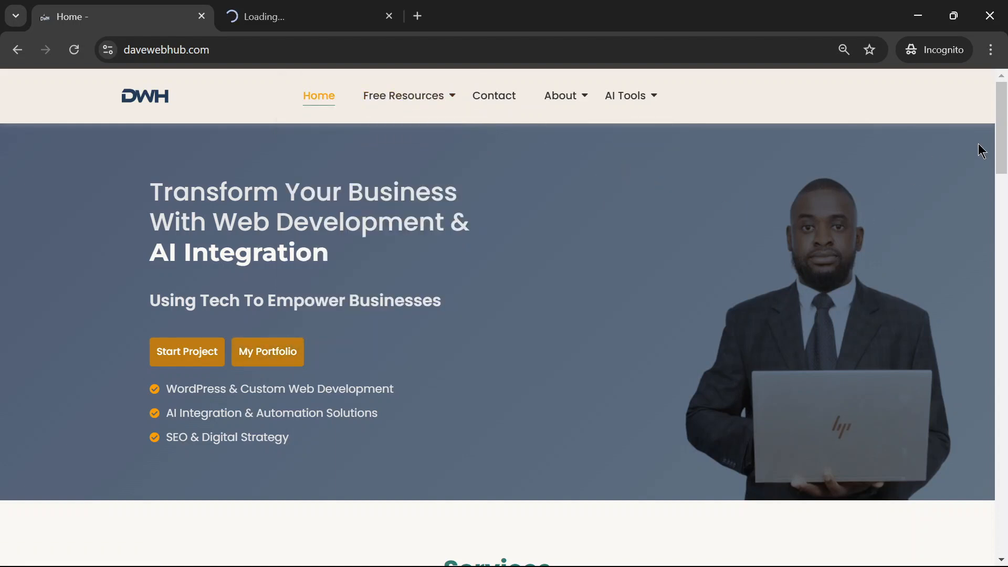
mouse_move(1004, 122)
mouse_down()
mouse_move(1003, 170)
mouse_move(1003, 123)
mouse_up()
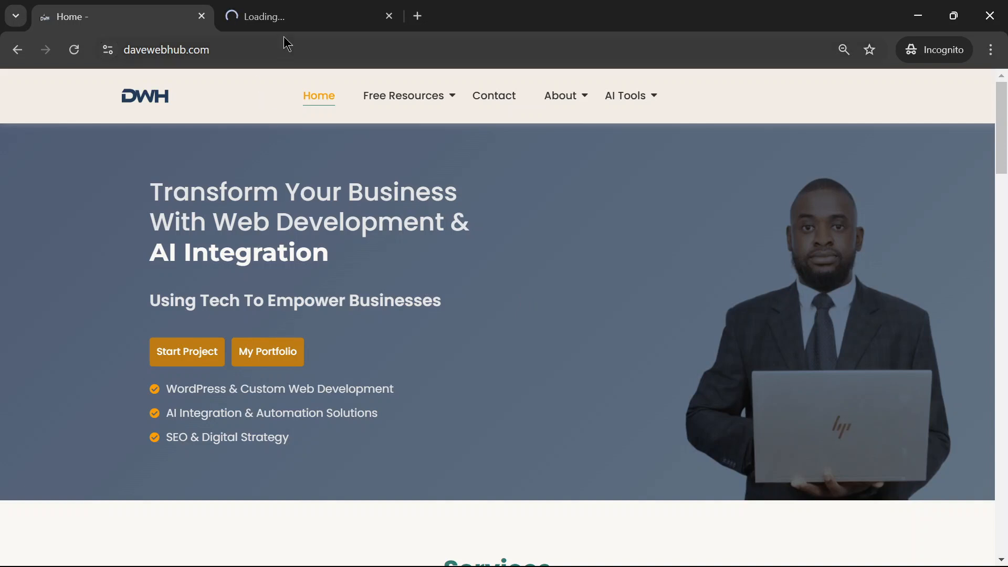
click(307, 25)
click(148, 7)
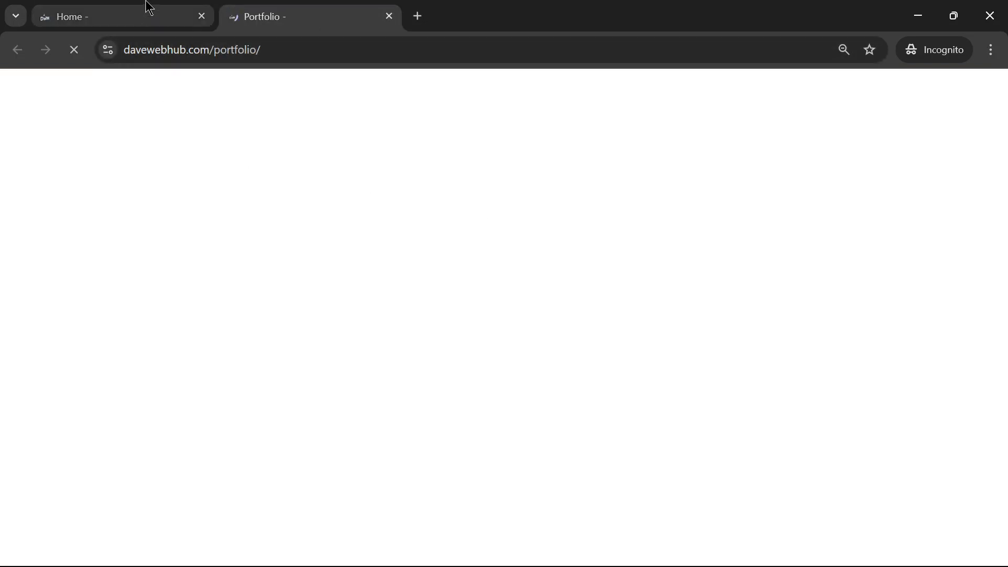
click(318, 26)
- Open the simplenurseprep.com project's website in a new tab from the portfolio page, keeping the portfolio in view
scroll(769, 242, down, 4)
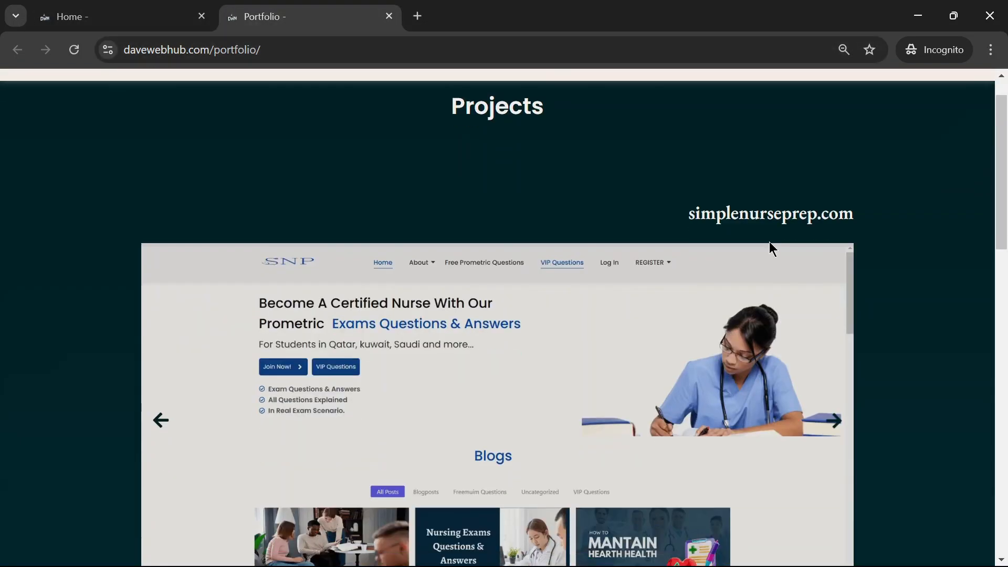
scroll(829, 283, up, 3)
scroll(614, 394, down, 4)
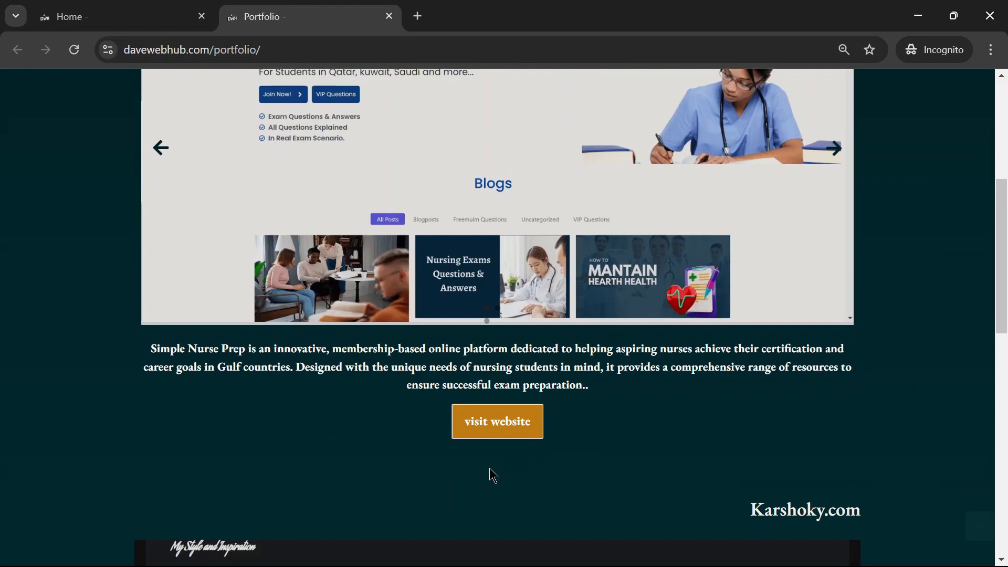
right_click(496, 423)
click(584, 268)
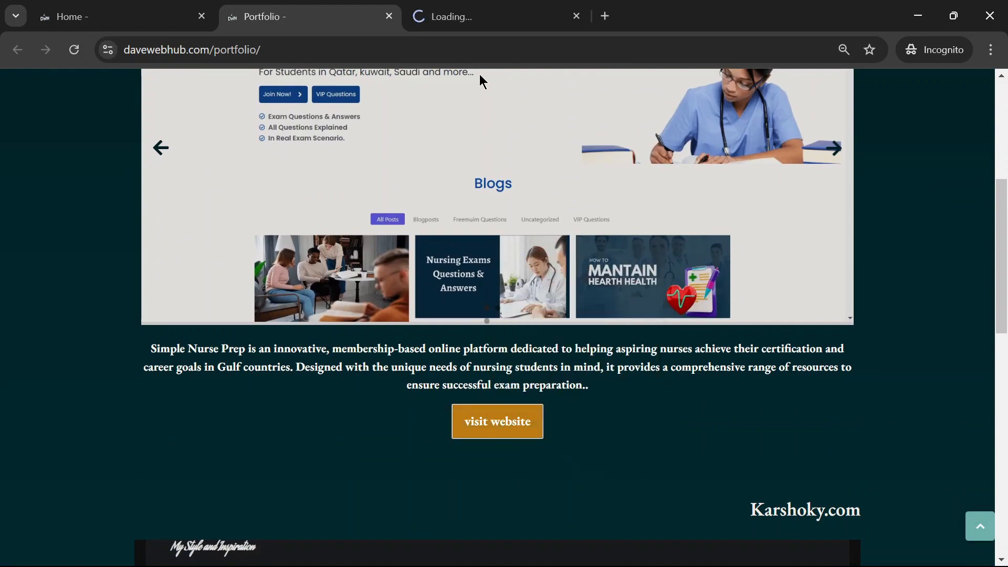
click(463, 21)
click(294, 21)
- Examine the simplenurseprep.com and Karshoky.com entries on the portfolio page and check the SimpleNursePrep site
scroll(616, 367, up, 4)
scroll(594, 342, down, 2)
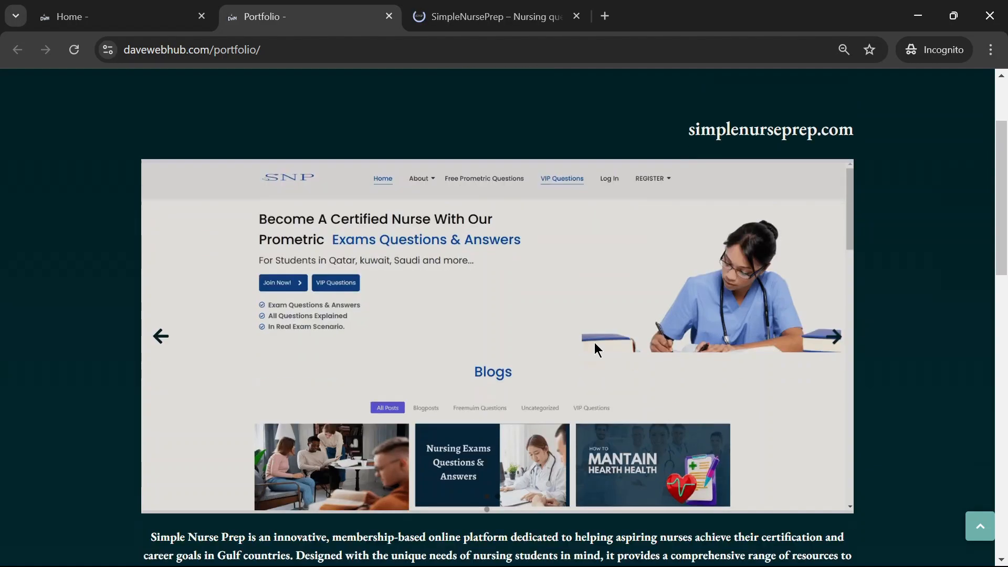
scroll(595, 342, up, 2)
scroll(595, 342, down, 2)
scroll(595, 342, down, 2)
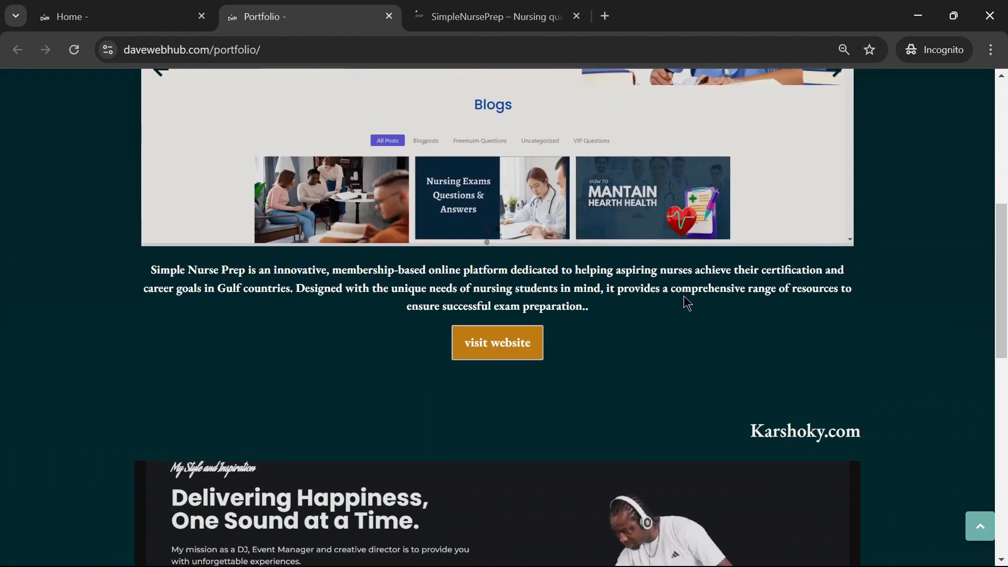
scroll(683, 297, up, 2)
scroll(683, 295, down, 2)
scroll(683, 297, down, 1)
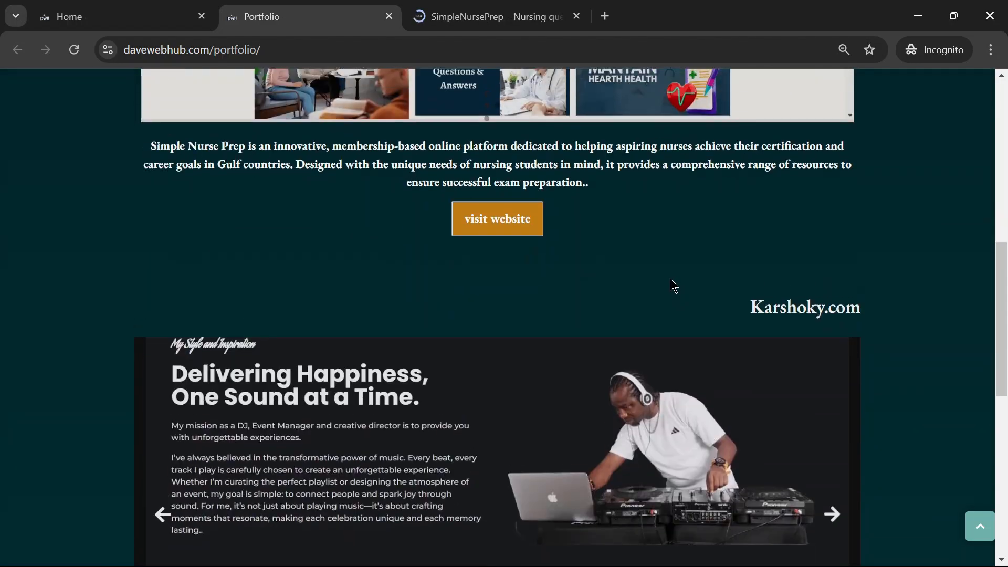
scroll(671, 286, up, 6)
scroll(725, 286, down, 6)
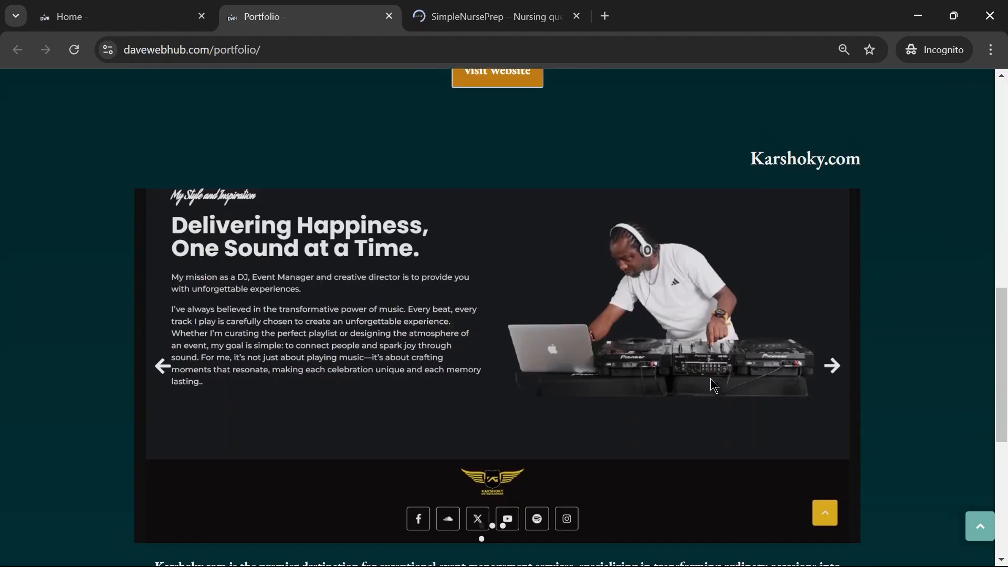
scroll(695, 365, up, 7)
click(484, 16)
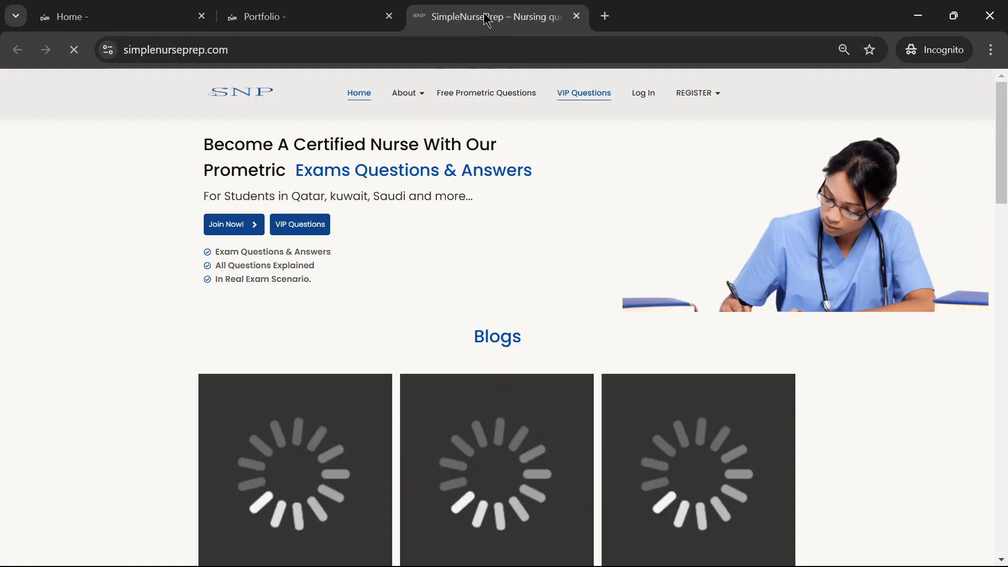
click(304, 17)
- Open the Karshoky.com project's website in a new tab from the portfolio page and switch to it
scroll(502, 366, down, 10)
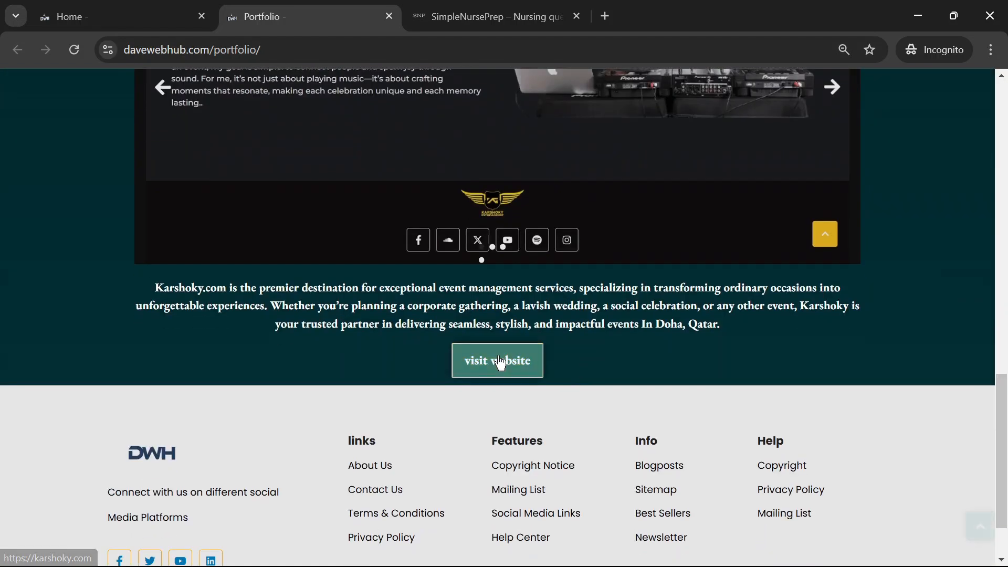
right_click(499, 361)
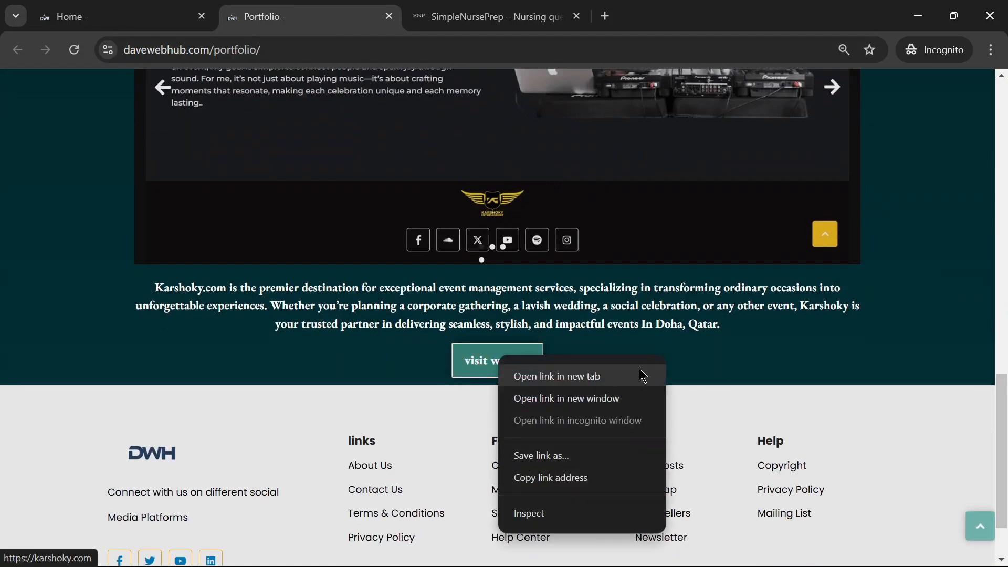
click(611, 379)
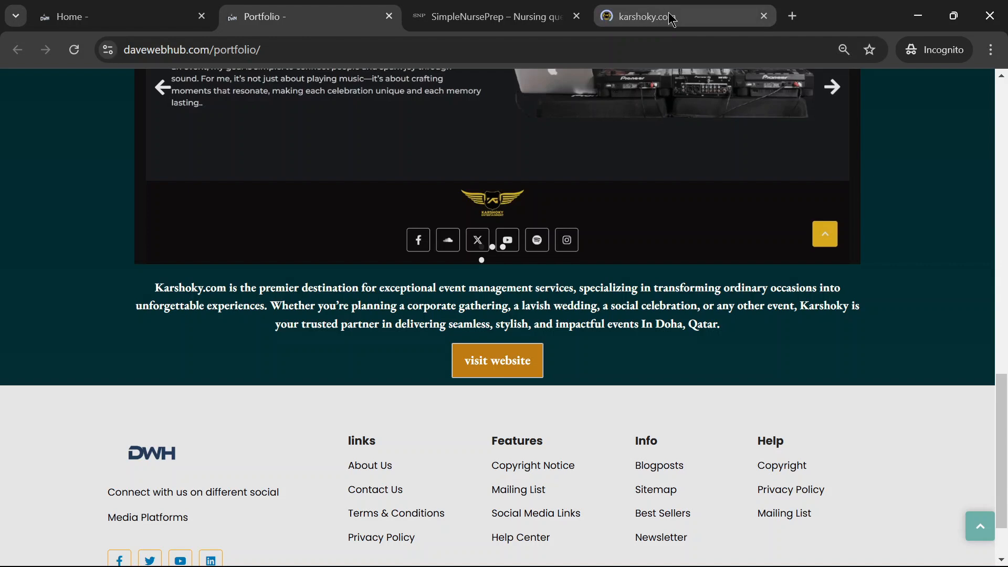
click(674, 16)
- Look through the karshoky.com page from its hero banner and services to the booking form and footer
scroll(696, 261, down, 3)
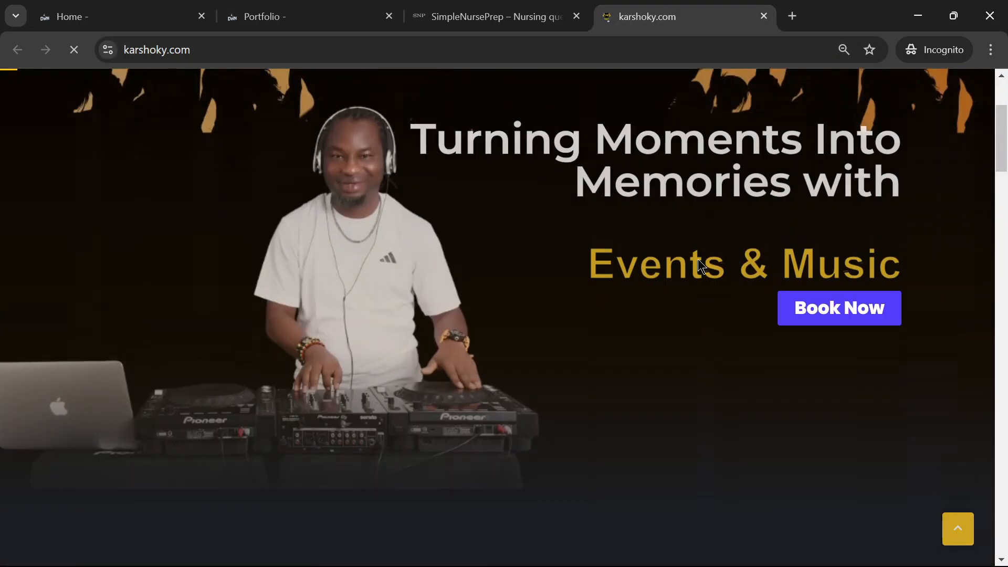
scroll(700, 267, up, 2)
scroll(703, 309, down, 1)
scroll(702, 309, down, 20)
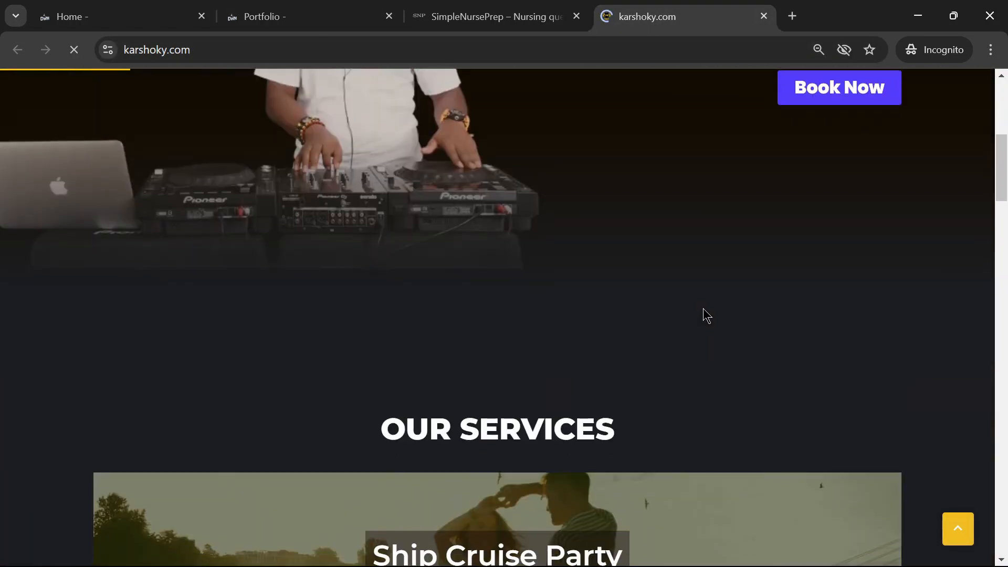
scroll(872, 322, down, 20)
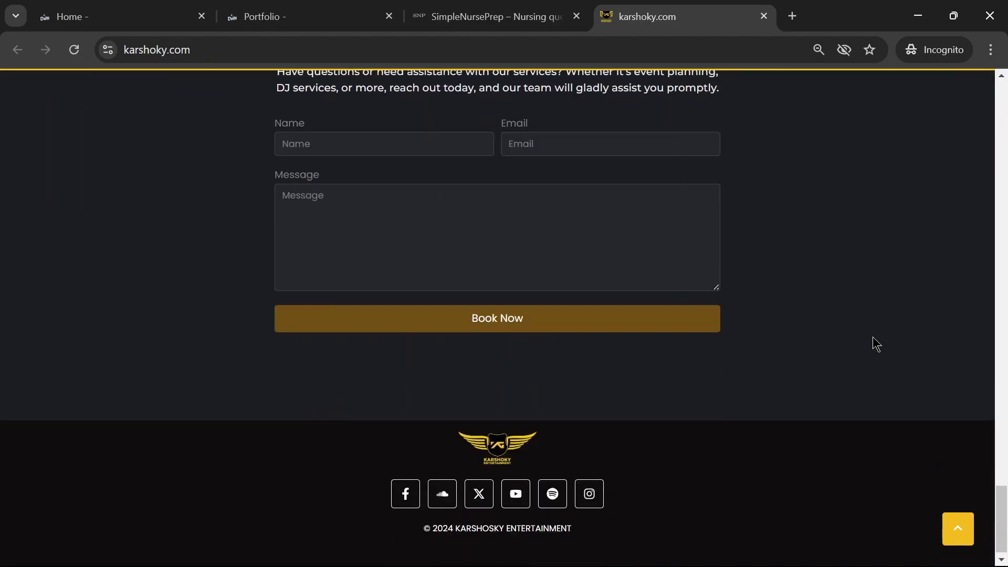
scroll(872, 336, up, 20)
scroll(784, 316, up, 10)
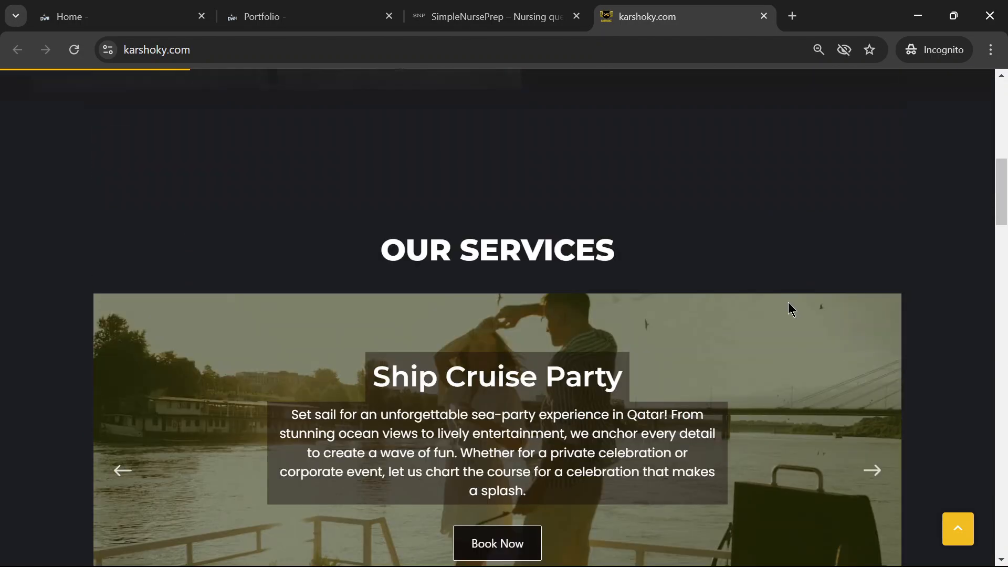
- Return to the portfolio page and go from there to the site's Home page
click(300, 15)
scroll(705, 345, up, 15)
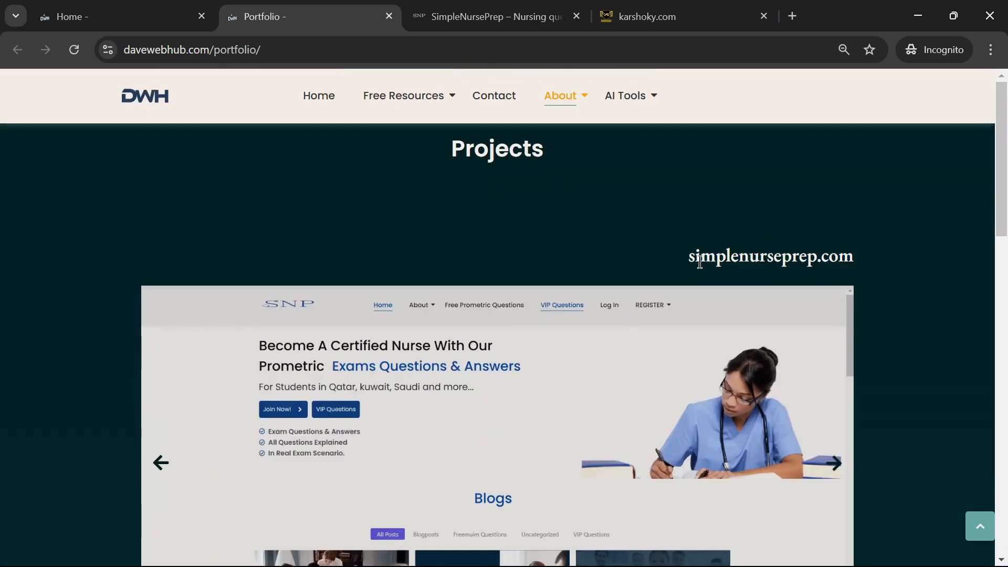
click(321, 97)
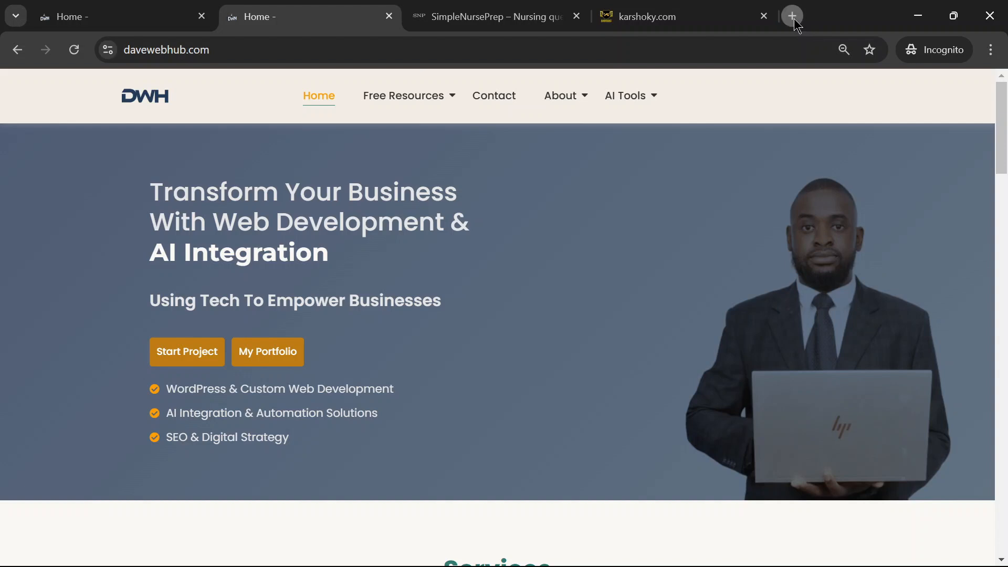
- Search Google for the developer's full name in a new tab and change the results language to English
click(792, 16)
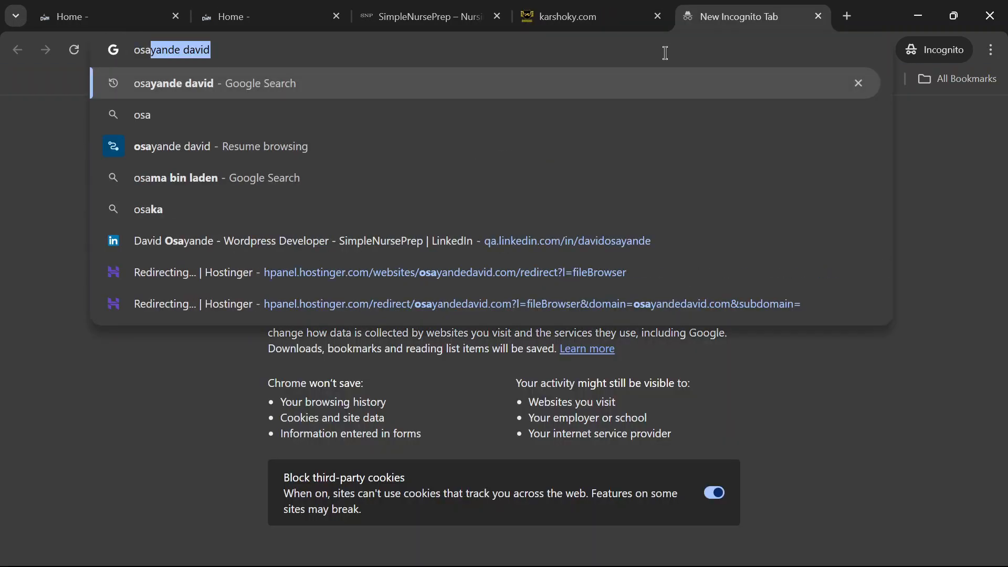
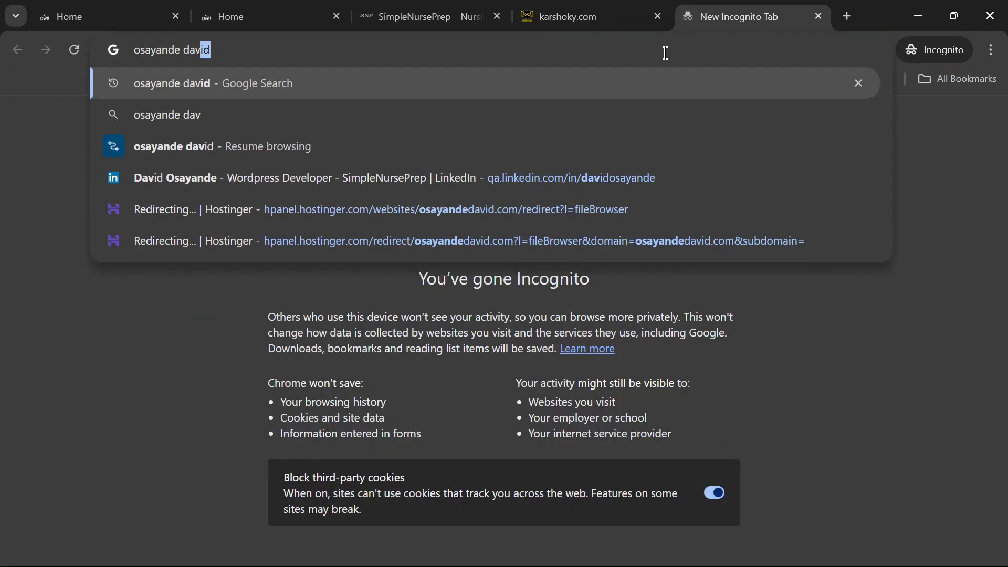
key(Return)
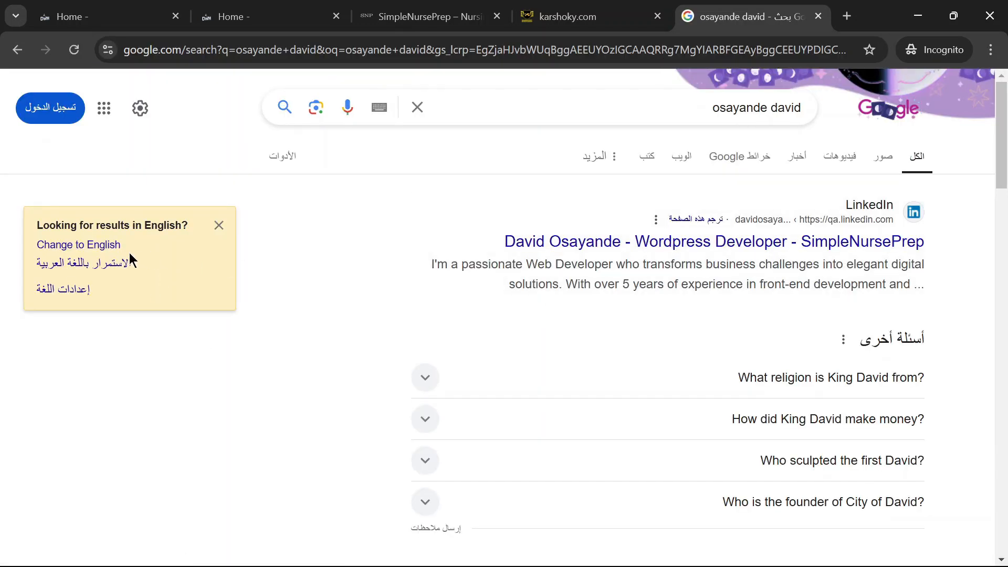
click(105, 245)
- Return to the original davewebhub.com home page and review its services, latest posts and client feedback sections
click(100, 17)
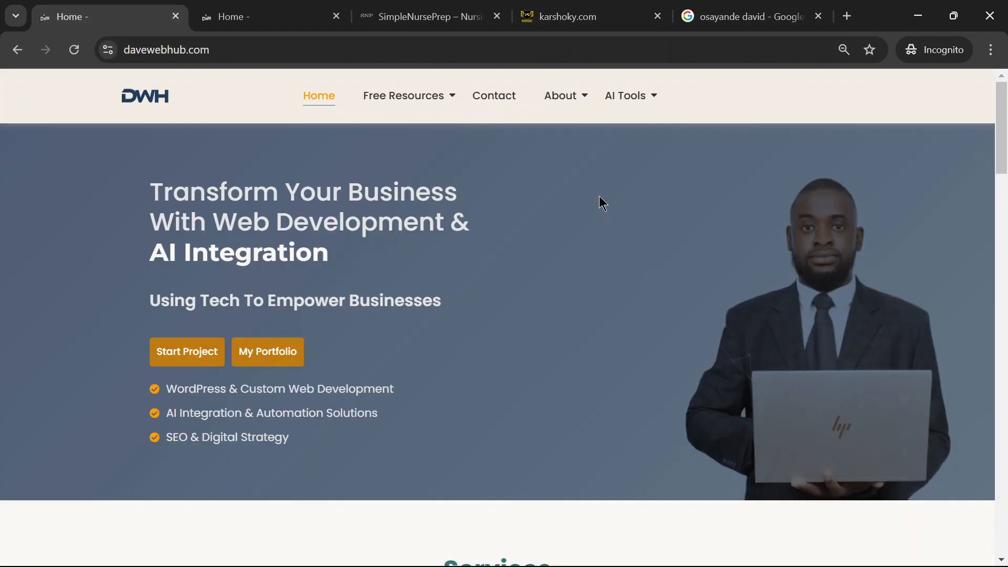
scroll(585, 198, down, 12)
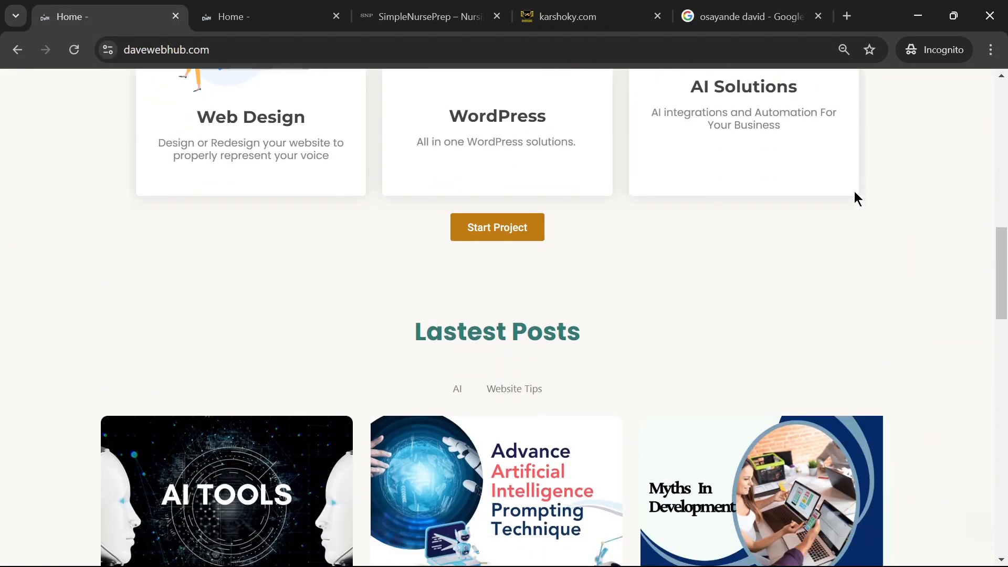
scroll(855, 196, up, 8)
scroll(861, 197, up, 6)
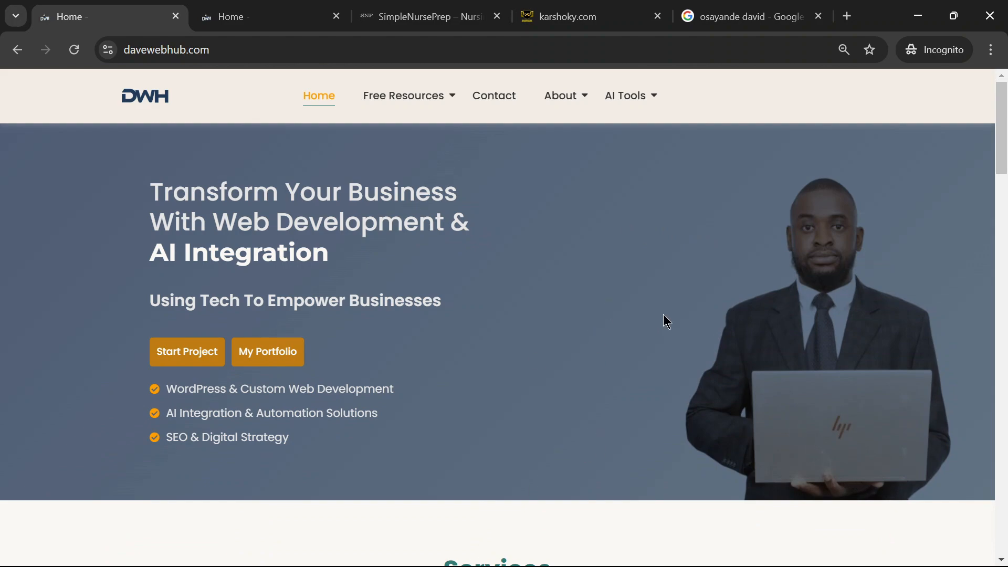
scroll(665, 320, down, 15)
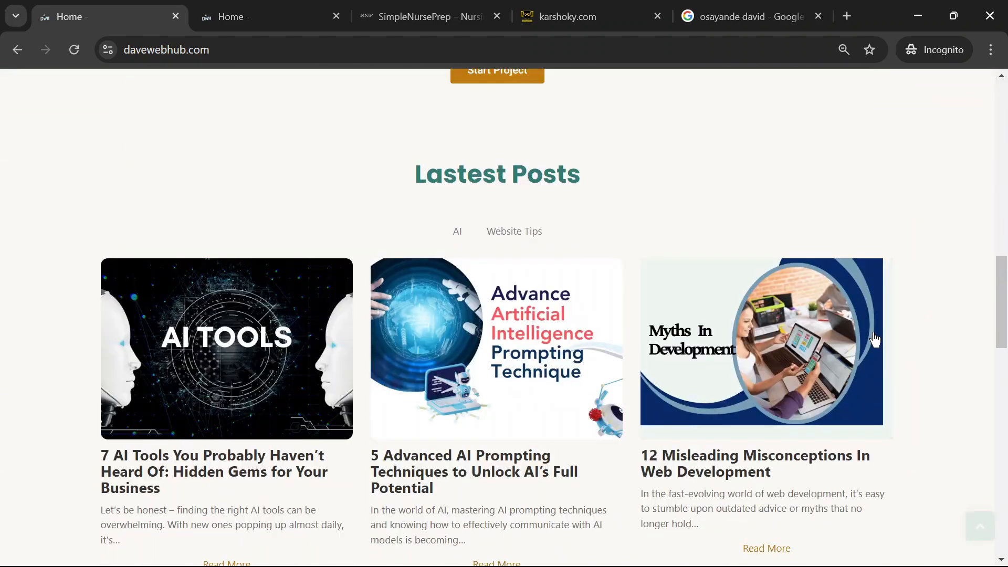
scroll(874, 340, down, 10)
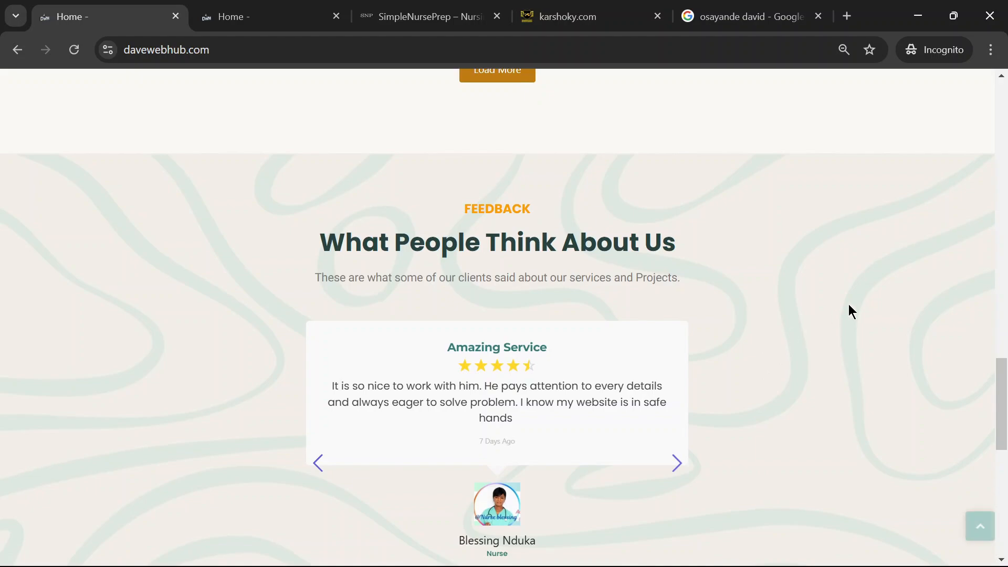
- Look at the home page's newsletter section and footer, and return to the hero banner
scroll(848, 305, down, 10)
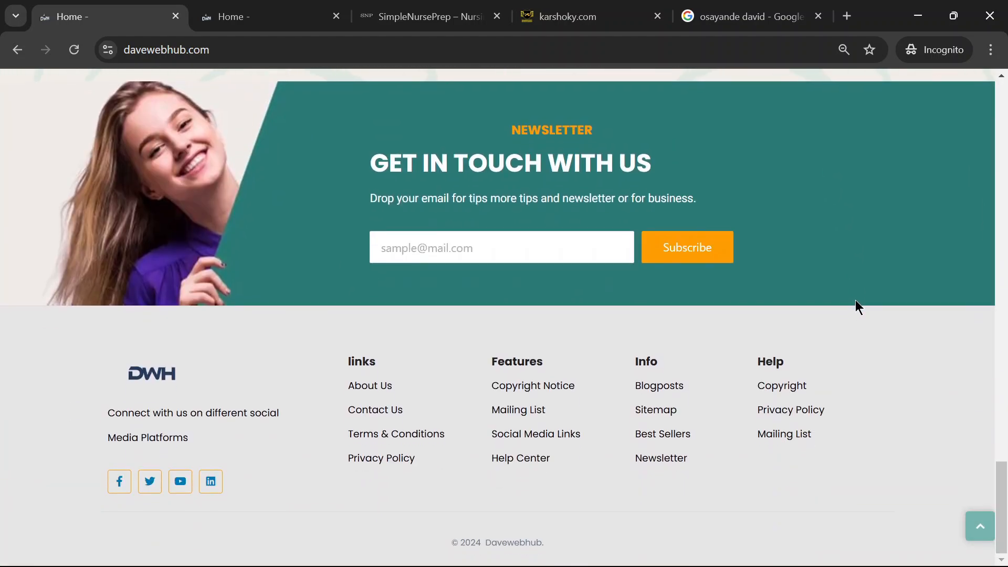
scroll(857, 304, up, 20)
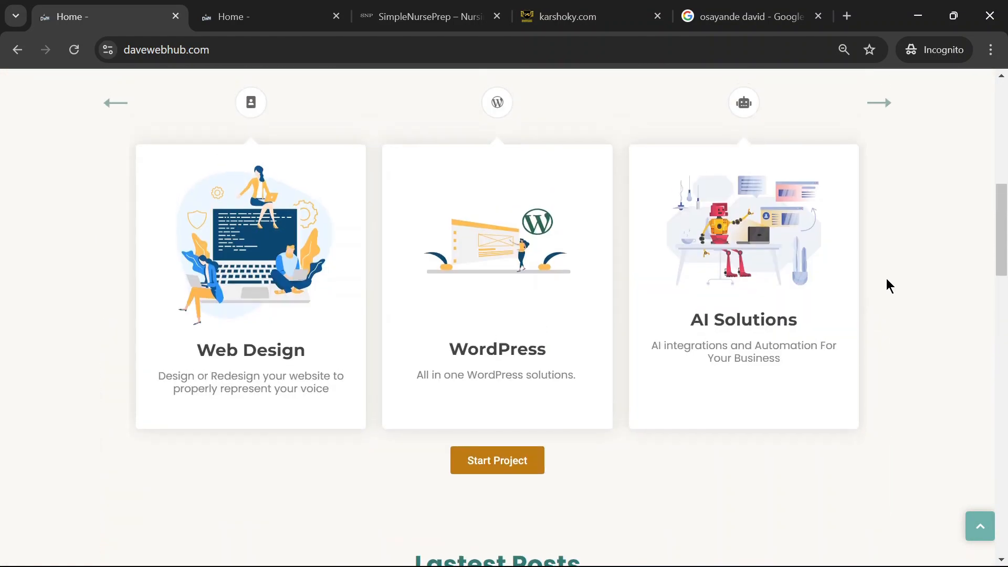
scroll(888, 289, up, 9)
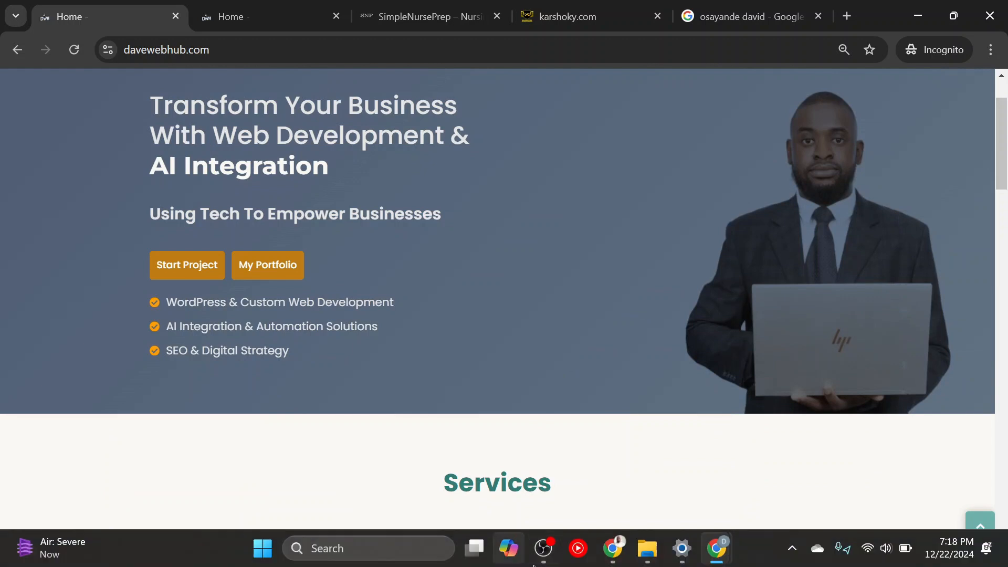
- Switch to the Gamma window with "WordPress: The Open-Source Website Builder" and start presenting the deck
mouse_move(619, 555)
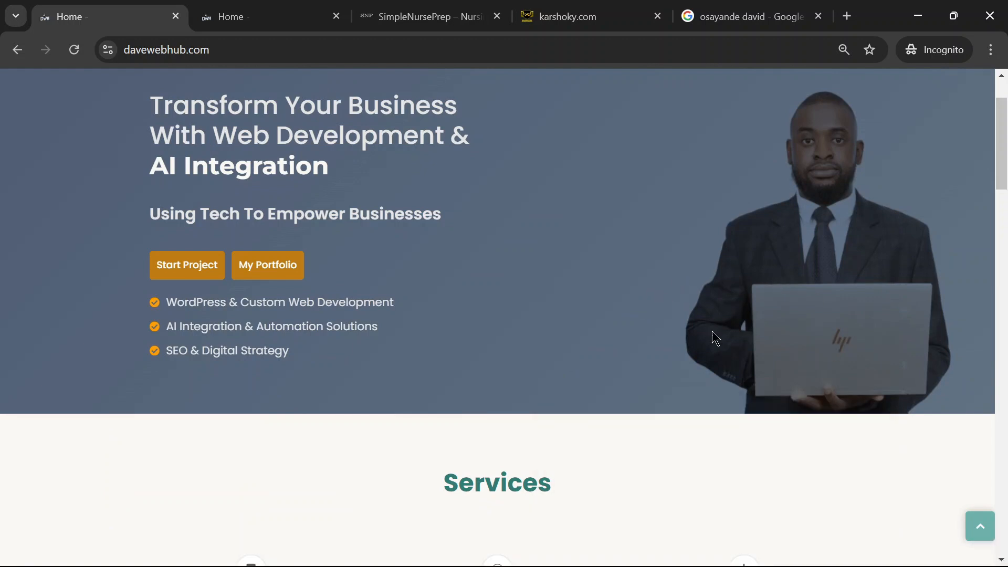
mouse_move(717, 549)
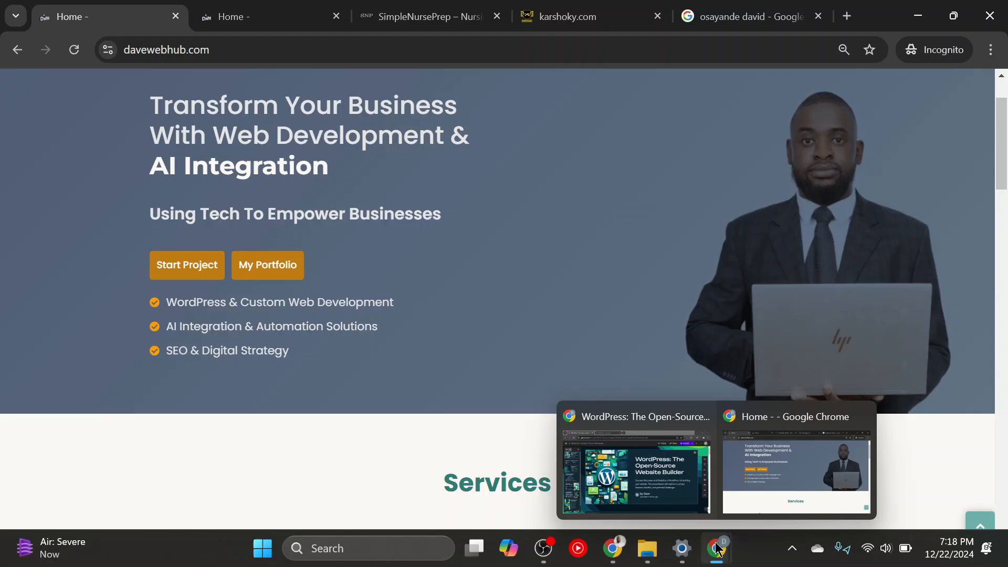
click(650, 463)
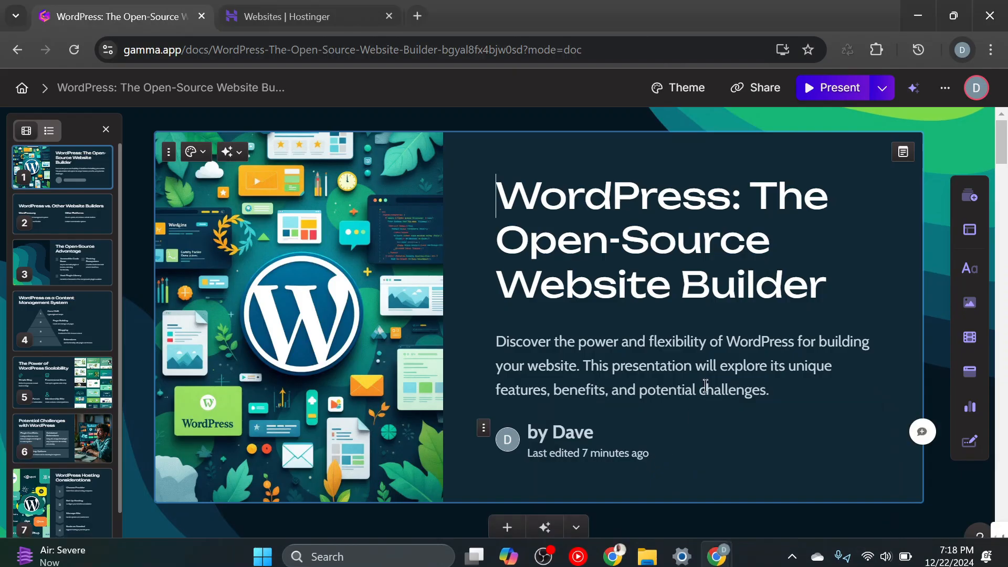
click(831, 96)
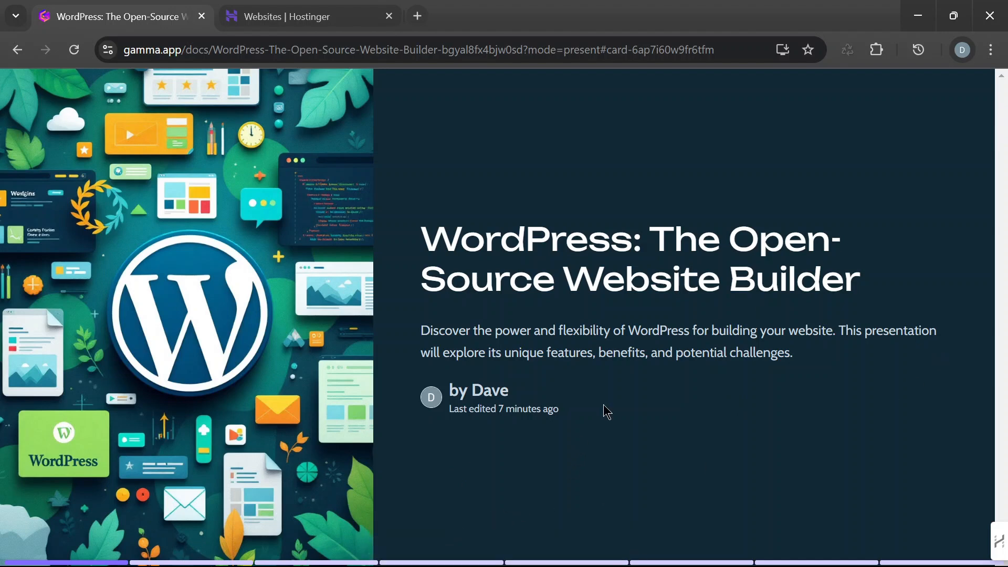
- Go through the slides from the title up to "The Power of WordPress Scalability", returning once to the website builder comparison
key(Right)
key(Right)
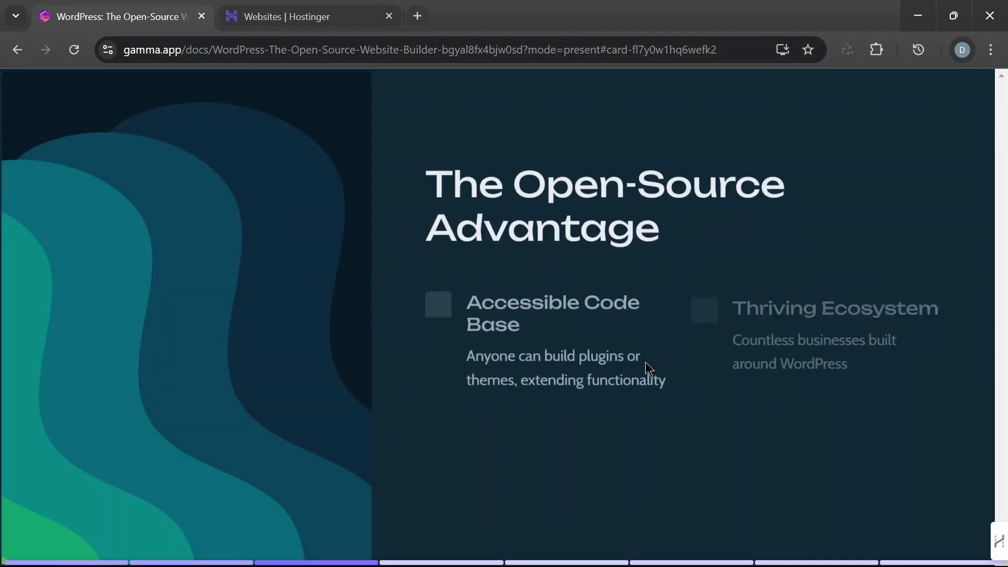
key(Left)
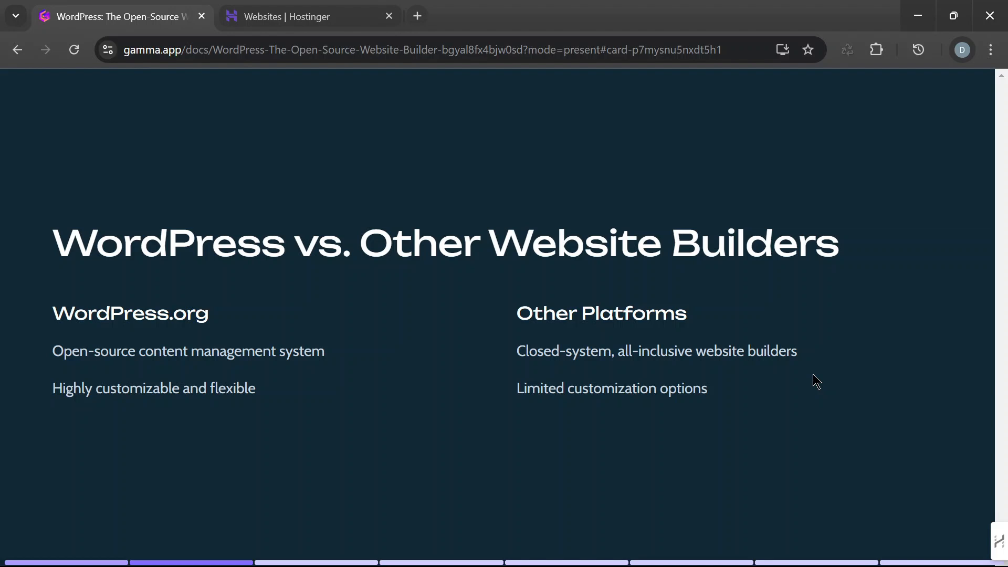
key(Right)
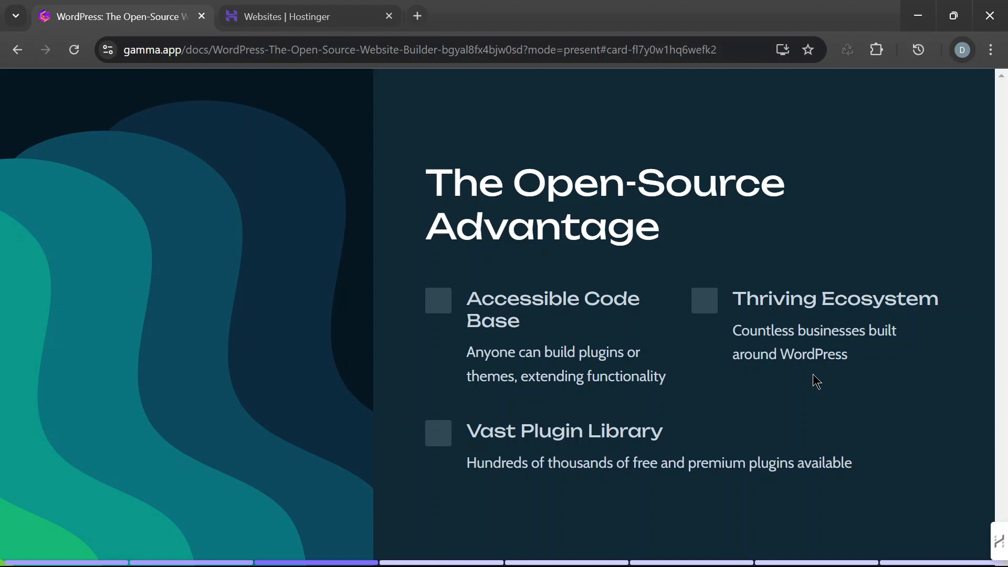
key(Right)
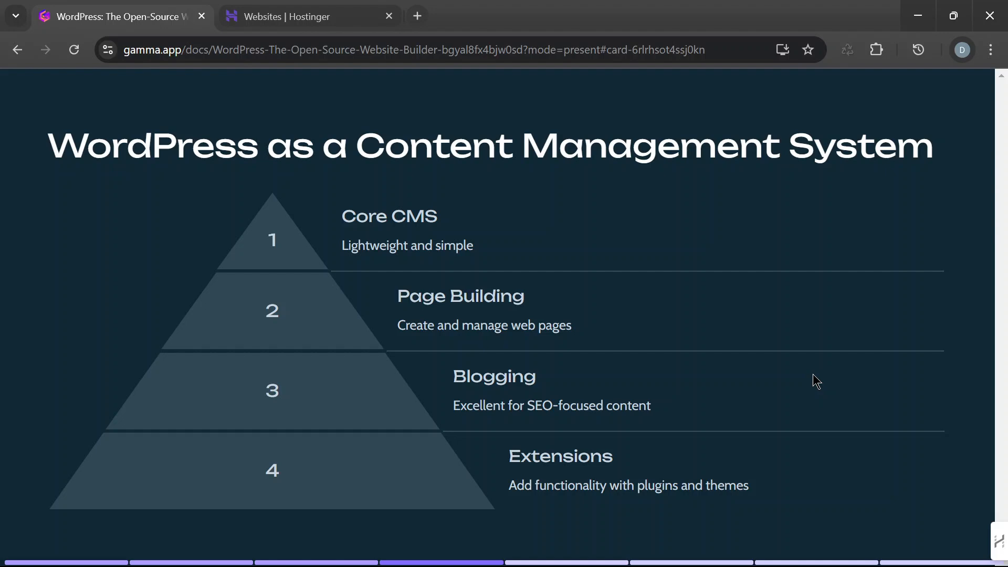
key(Right)
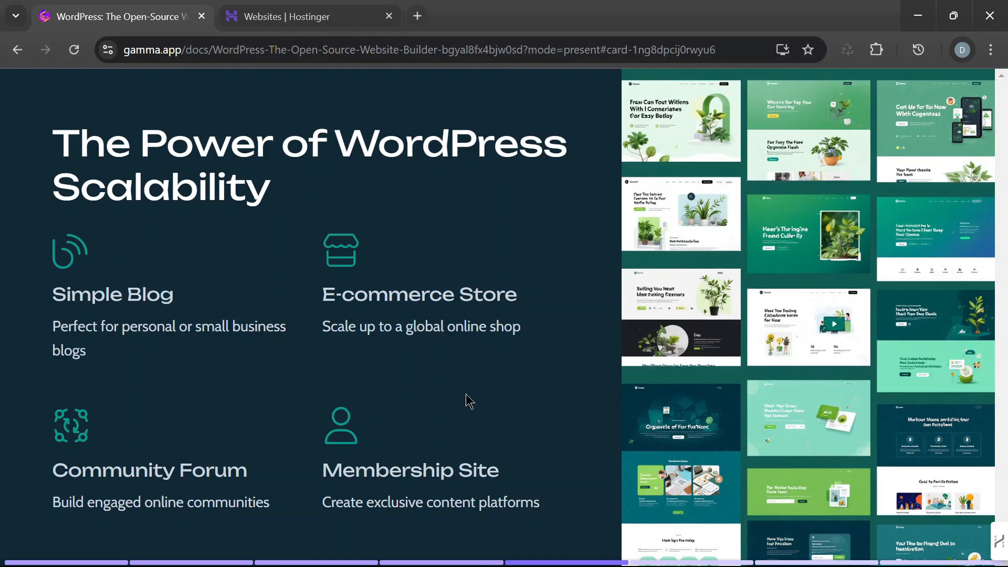
- Switch to the SimpleNursePrep home page in the incognito Chrome window and view its hero banner and Blogs section
mouse_move(694, 552)
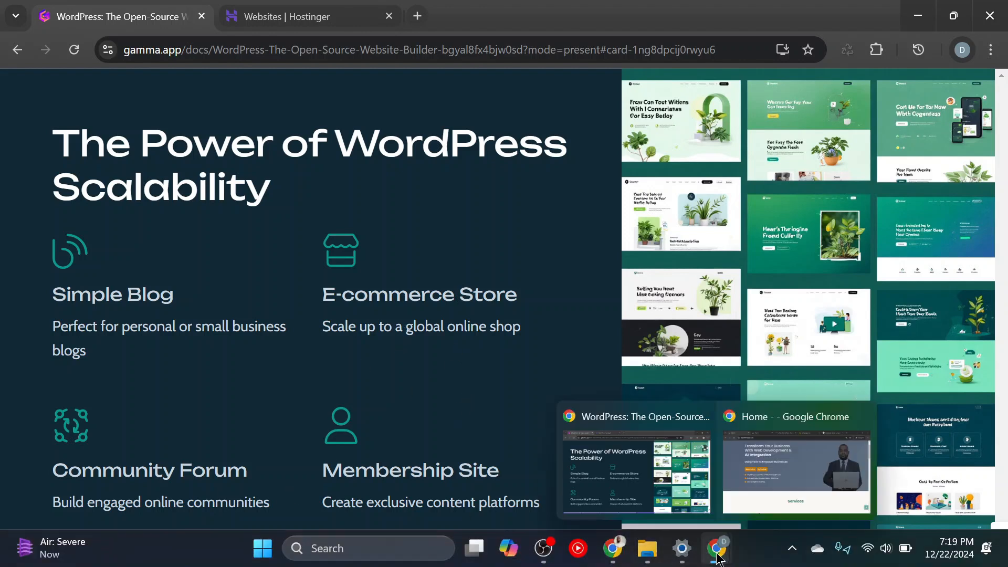
click(777, 462)
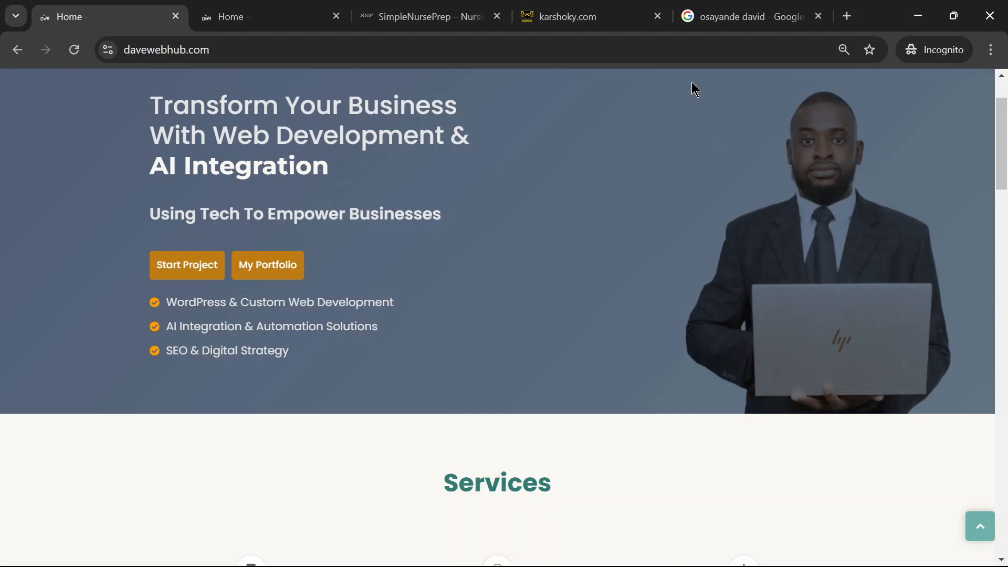
click(426, 21)
scroll(541, 141, down, 6)
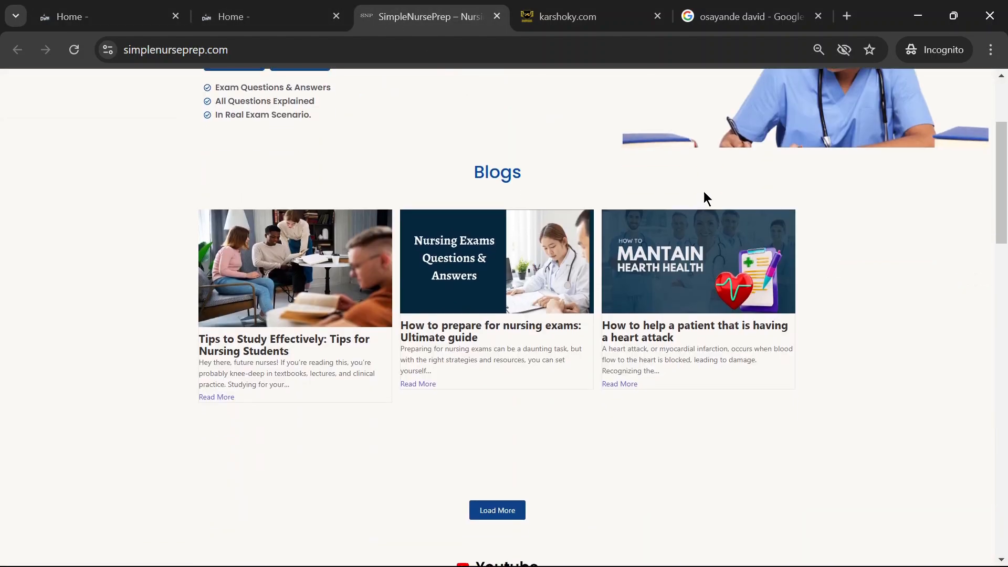
scroll(873, 283, up, 6)
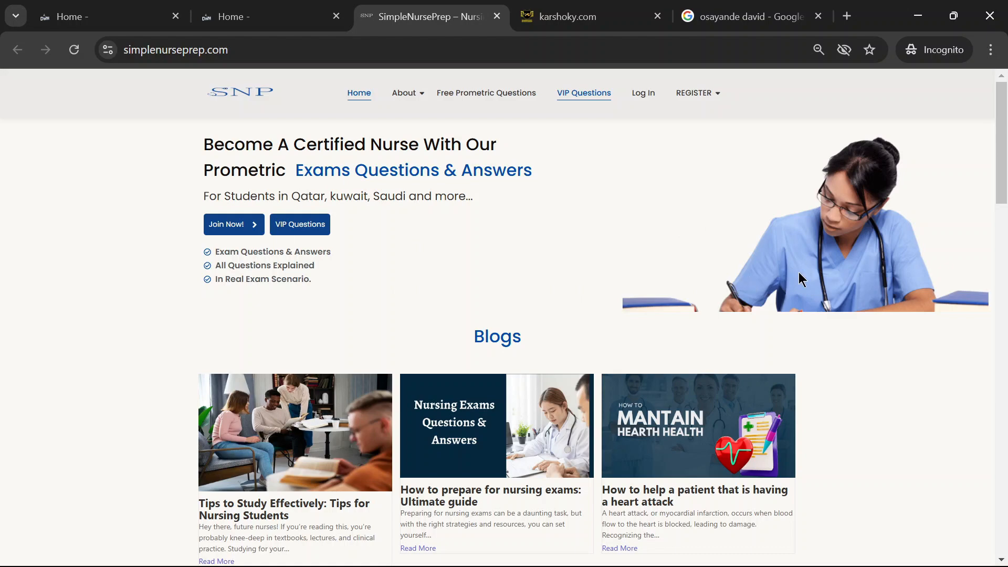
- Look through the SimpleNursePrep feedback section, VIP Questions mocks and footer, and go back up to the YouTube video
scroll(811, 286, down, 6)
scroll(834, 293, up, 6)
scroll(802, 291, down, 10)
scroll(962, 290, up, 8)
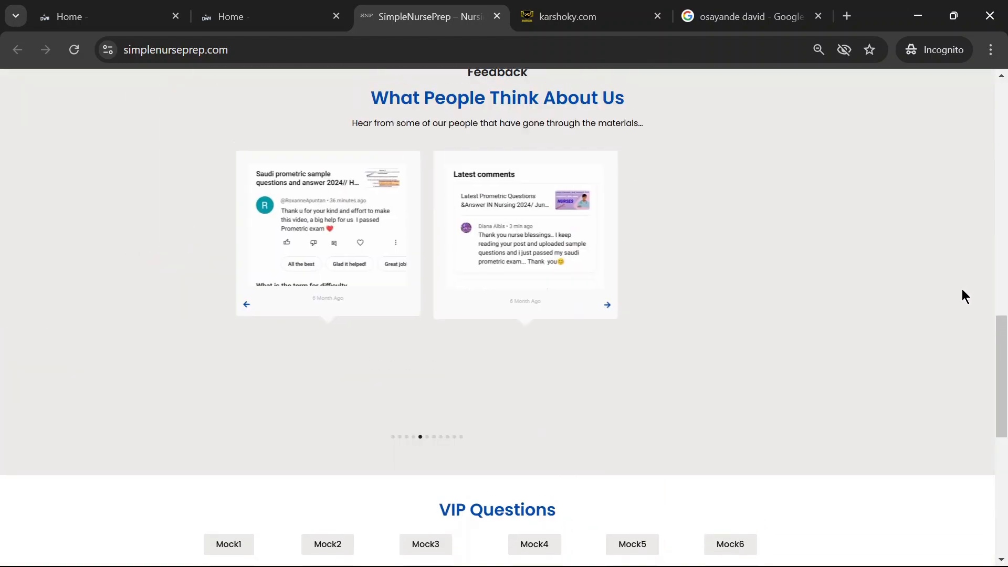
scroll(952, 295, down, 1)
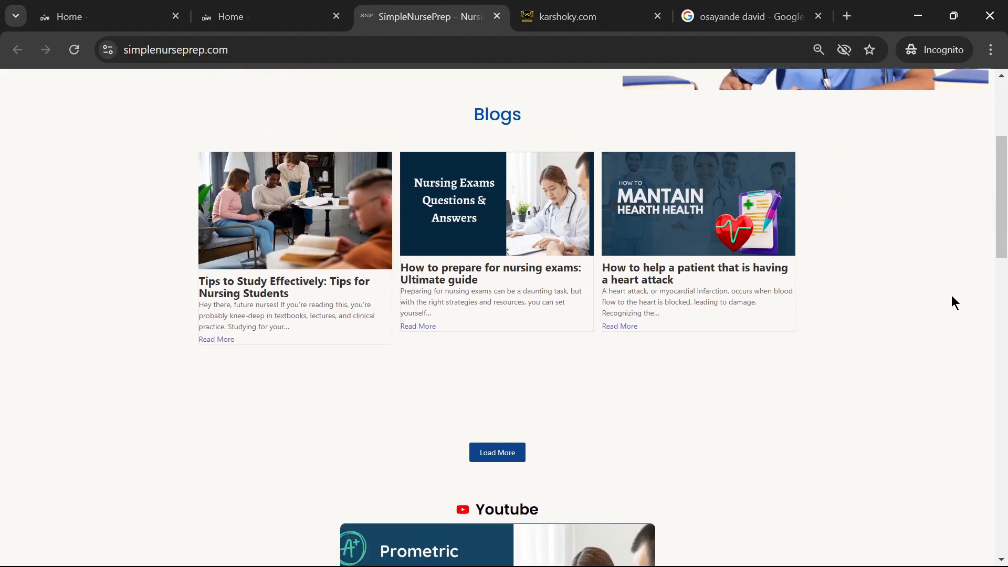
scroll(921, 321, up, 3)
scroll(916, 321, down, 12)
scroll(893, 317, down, 6)
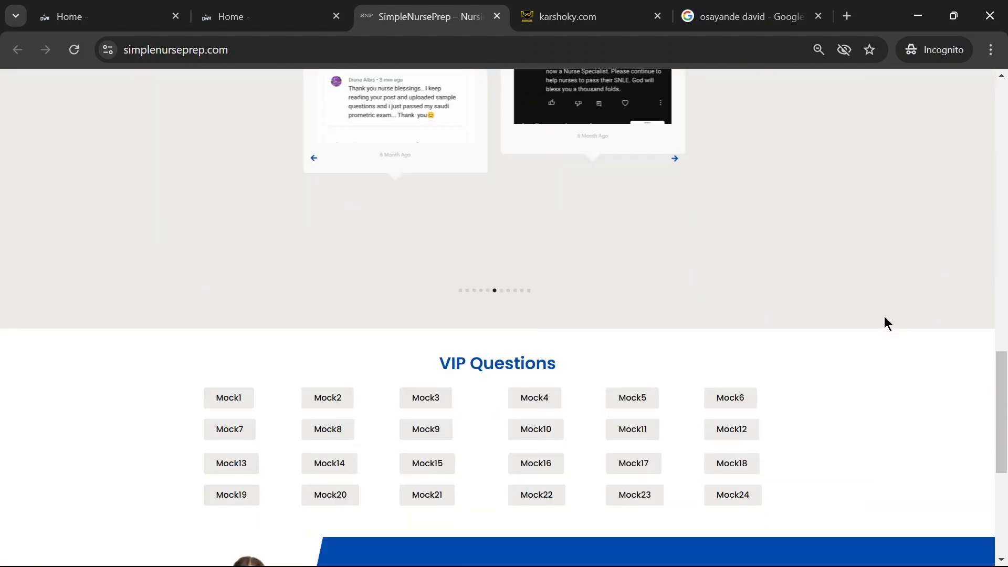
scroll(836, 371, down, 3)
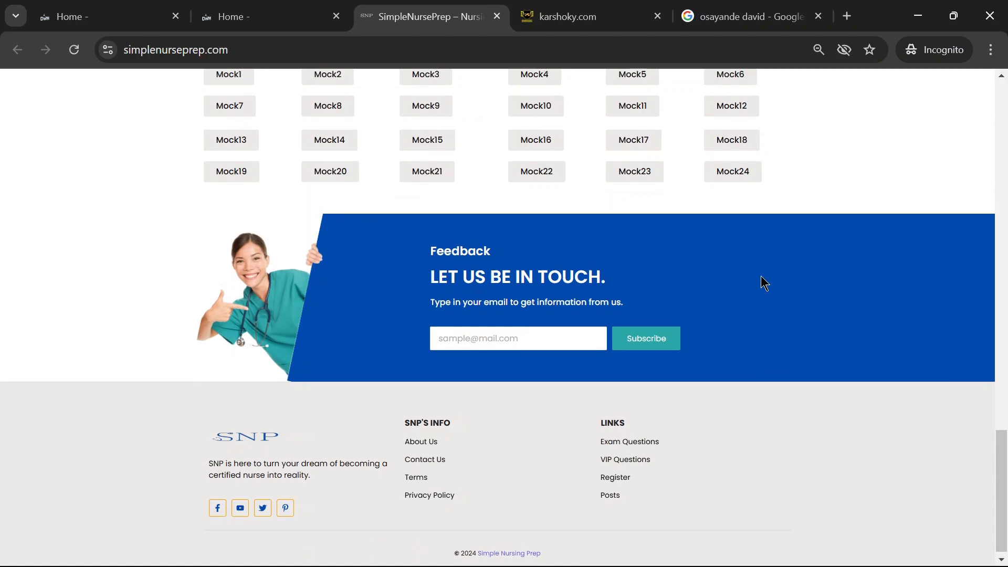
scroll(938, 333, up, 11)
scroll(891, 320, up, 5)
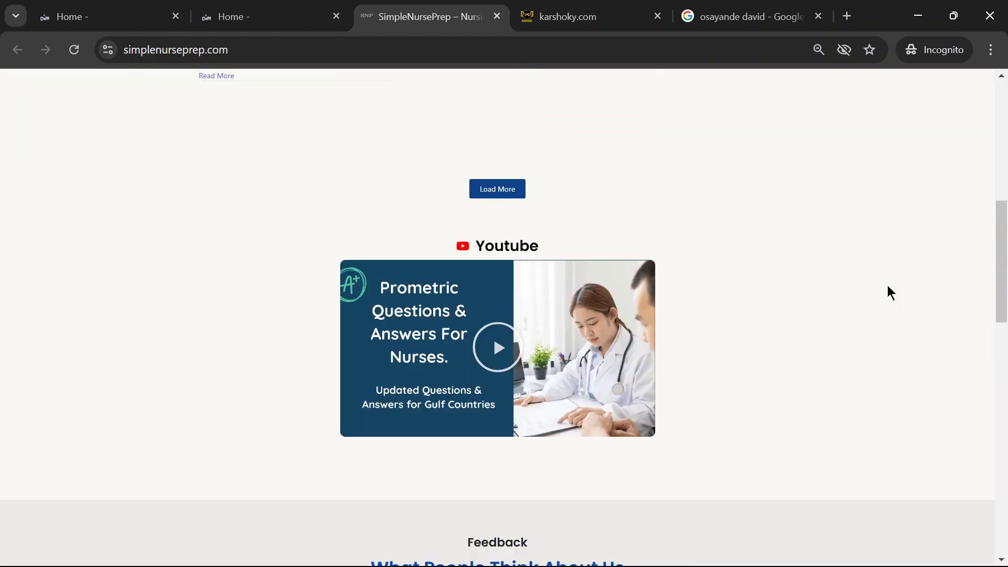
- Return to the Gamma presentation and go through the remaining slides up to "Is WordPress Right for You?"
mouse_move(705, 562)
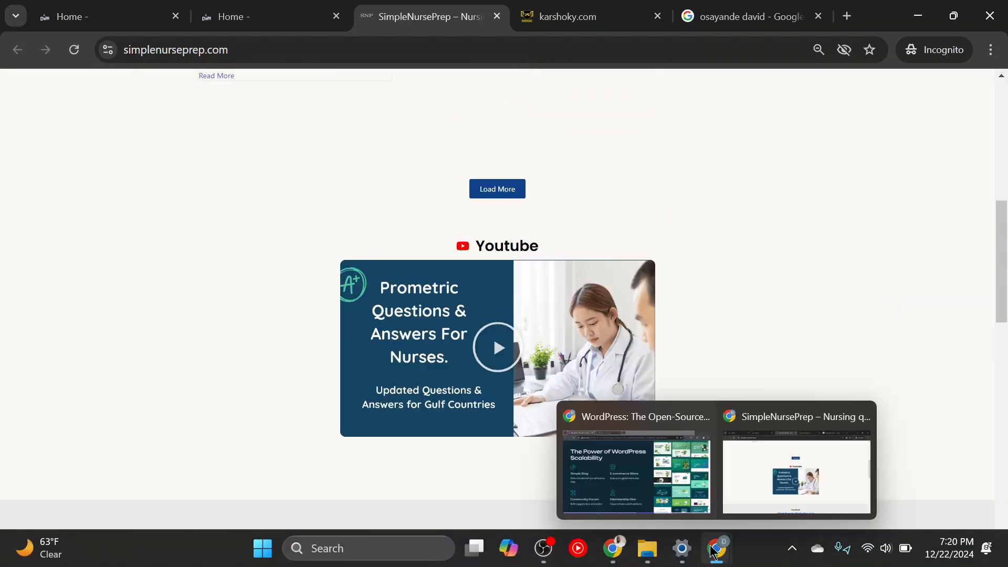
click(651, 475)
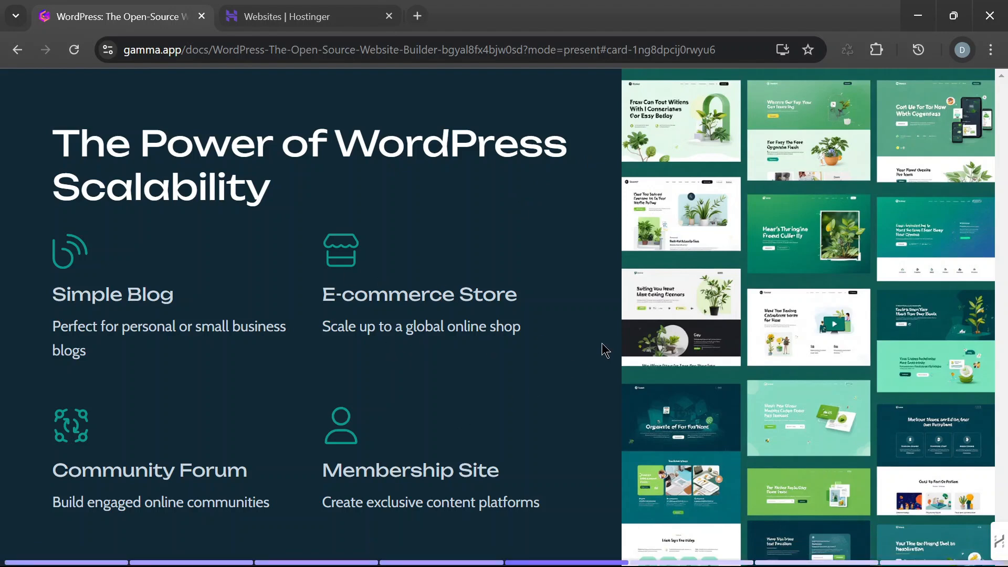
key(Right)
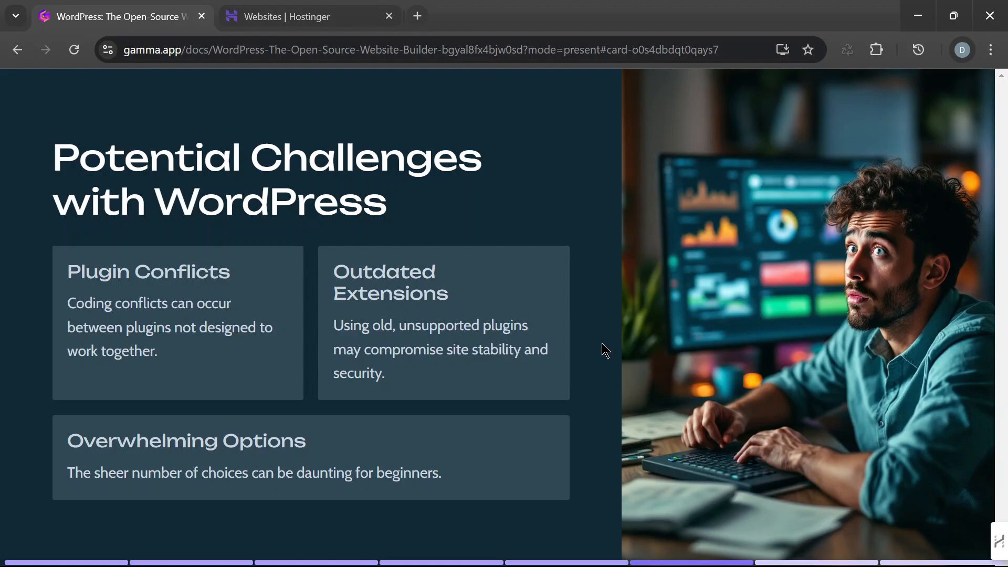
key(Right)
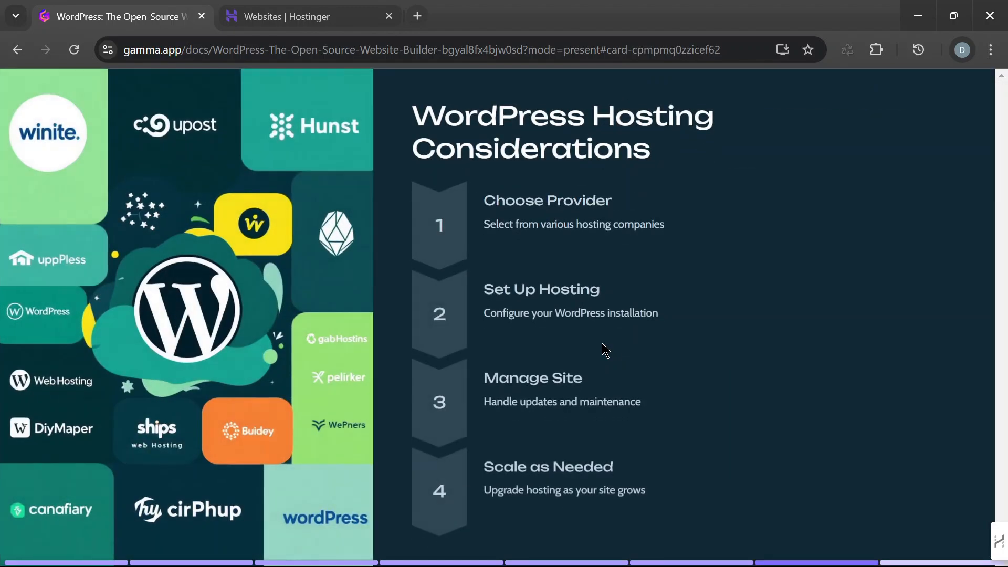
key(Right)
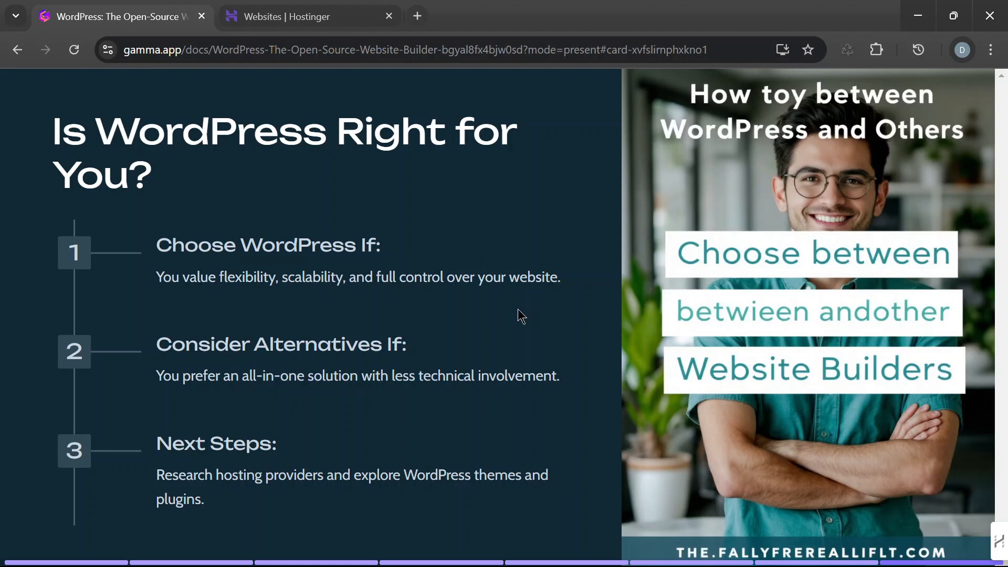
- Switch to the Hostinger Websites page and look through the sites under the Business Web Hosting plan
click(318, 18)
scroll(630, 359, down, 3)
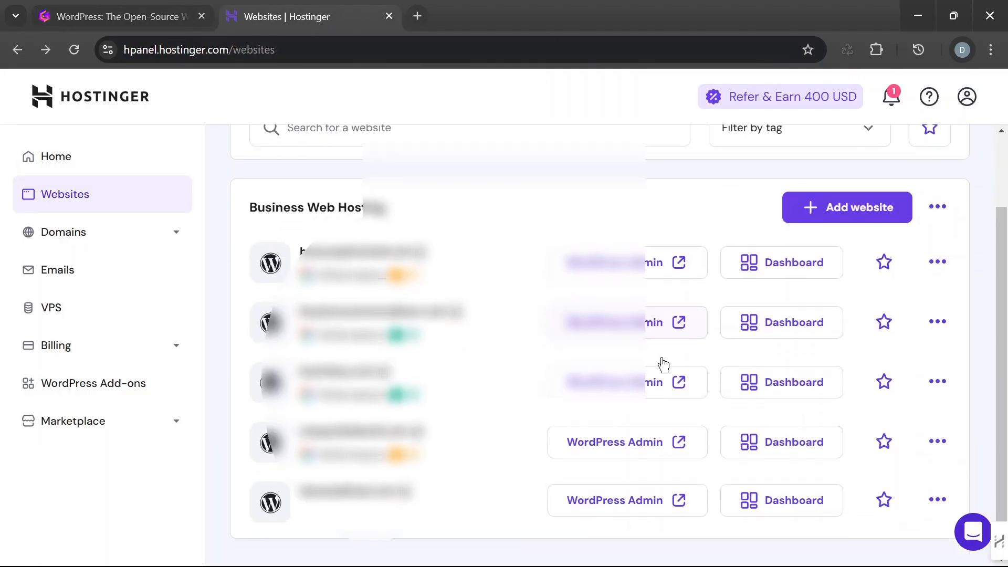
scroll(582, 364, up, 3)
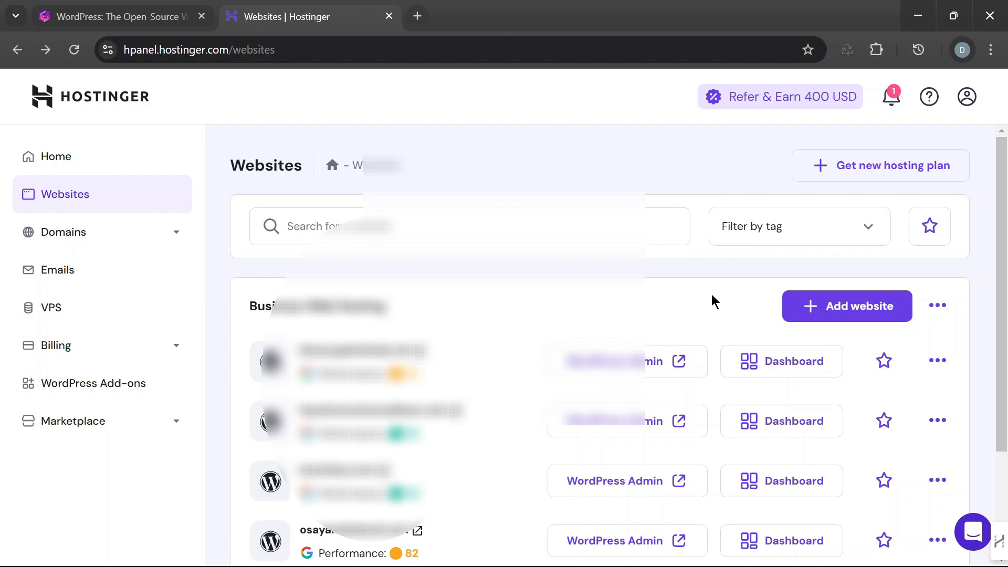
scroll(524, 325, down, 3)
scroll(575, 341, up, 3)
- Open Hostinger's Get a New Domain page in a new browser tab and switch to it
click(159, 233)
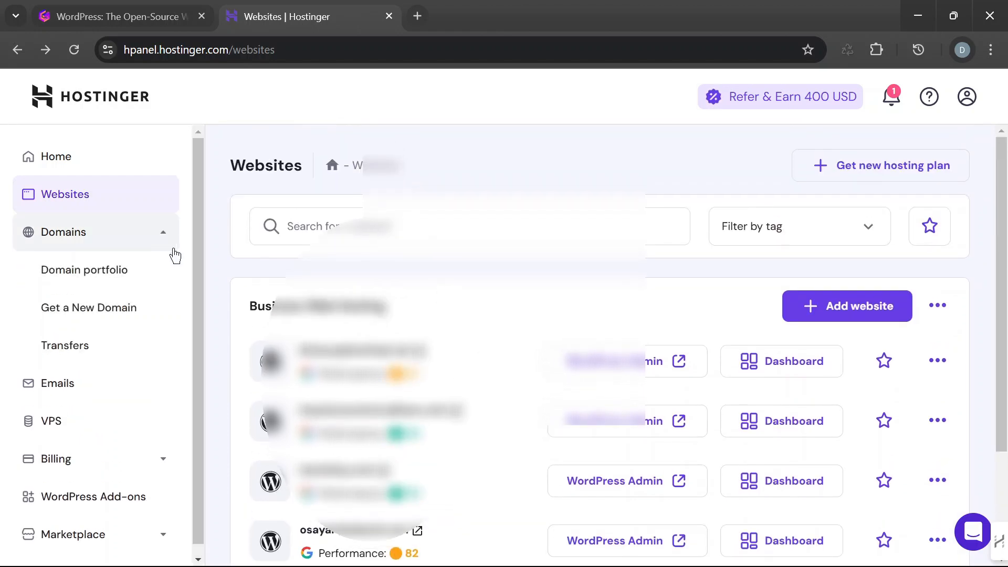
right_click(128, 308)
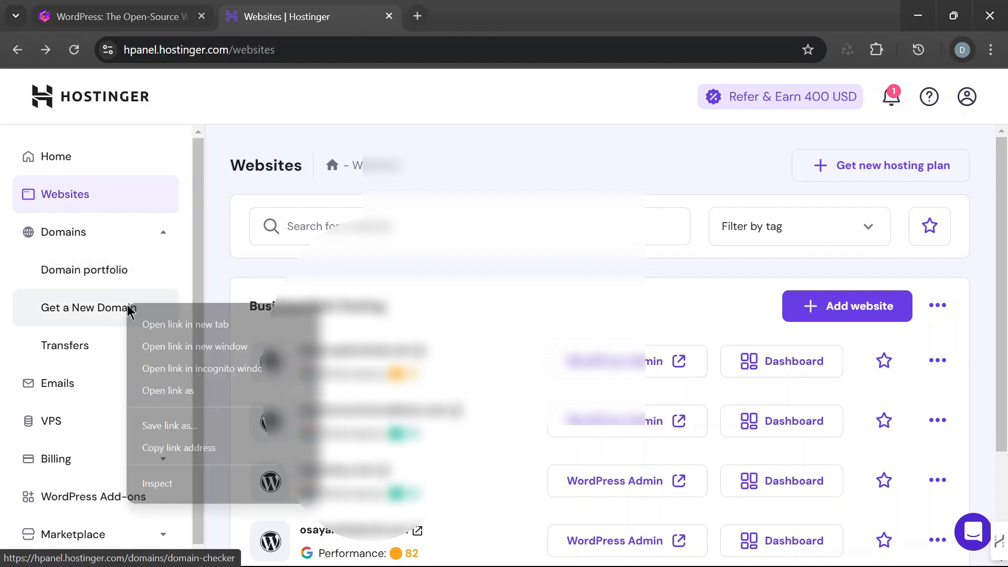
click(163, 322)
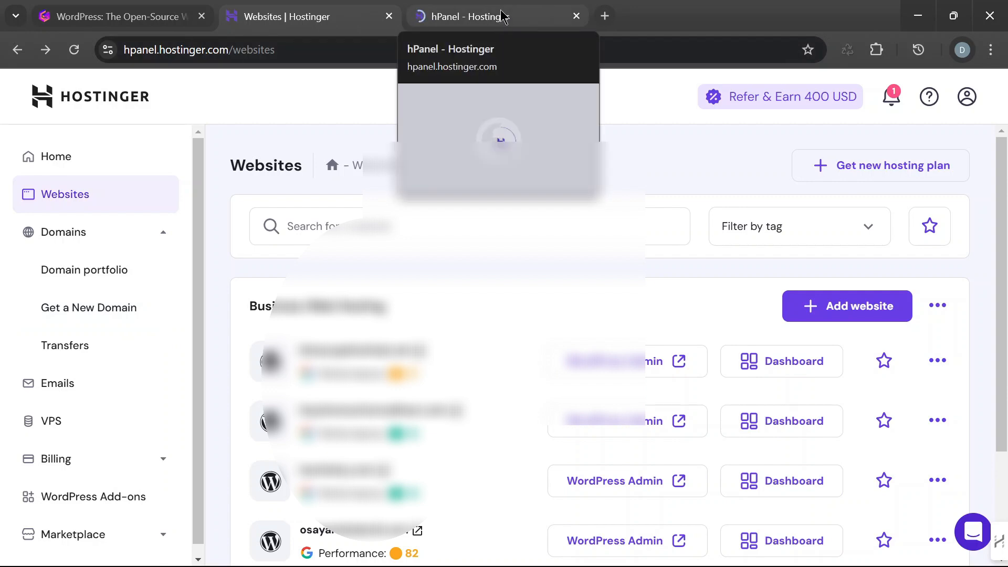
click(493, 16)
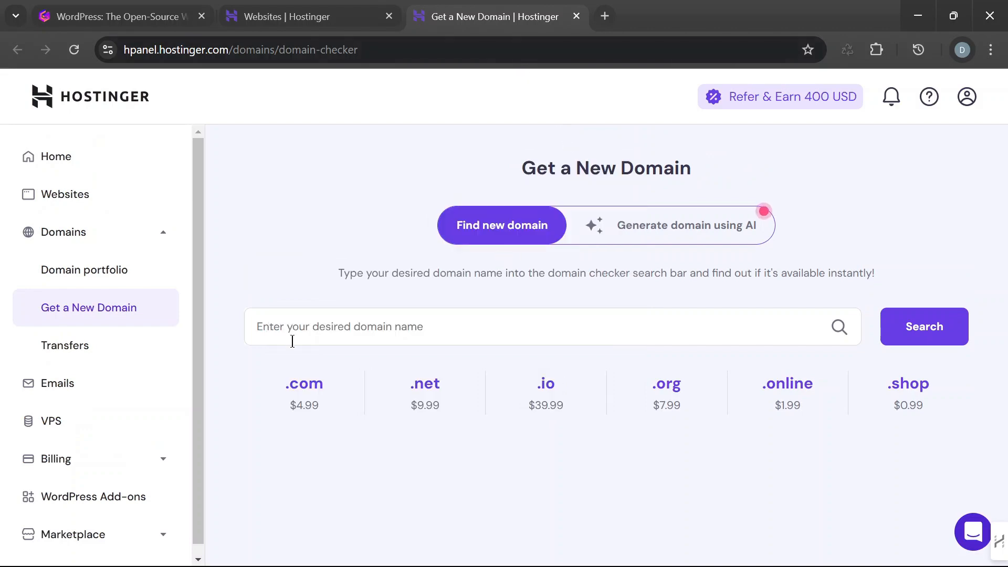
- Enter whatever.com as the desired domain name without searching, and close the domain checker page
click(435, 326)
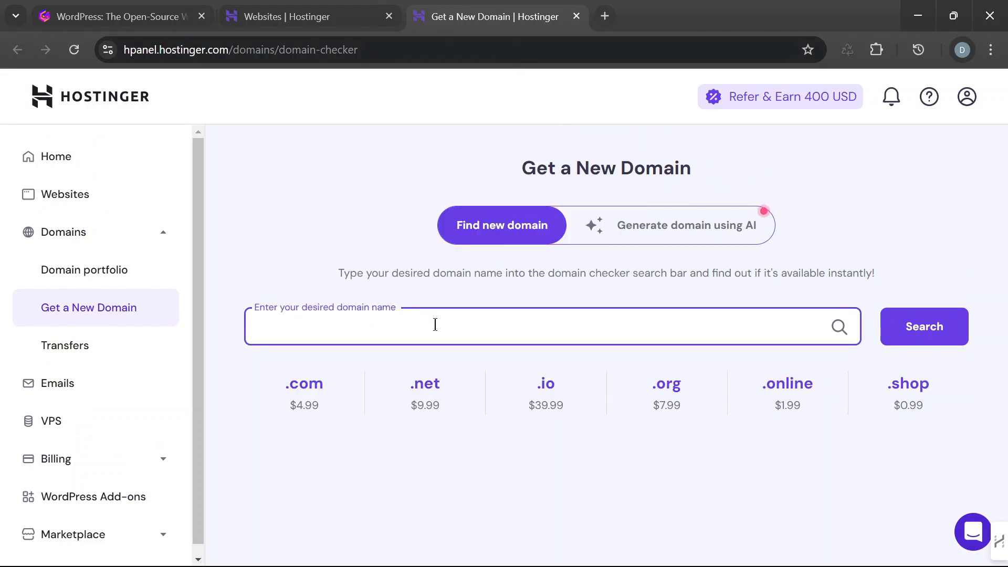
text(whatever)
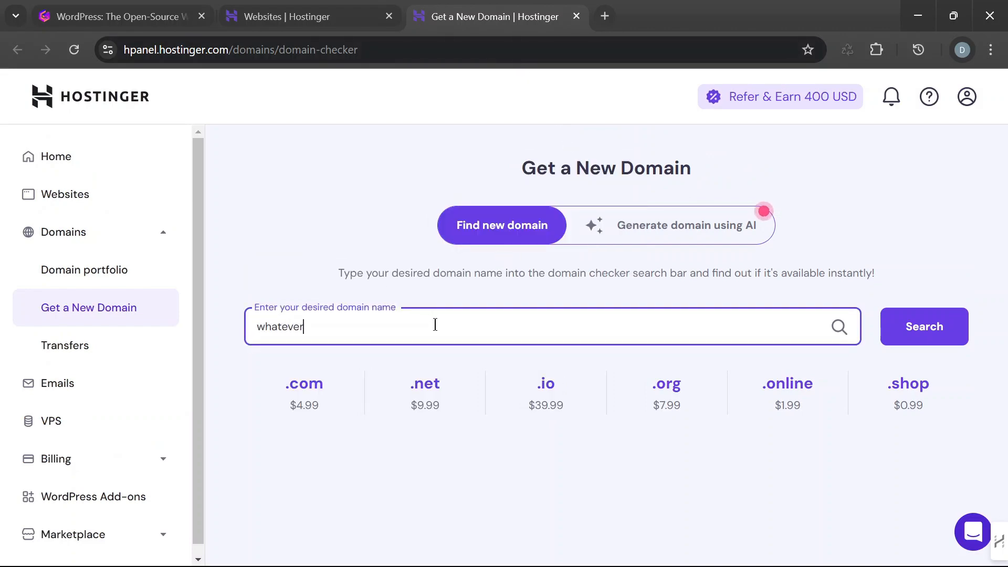
text(.com)
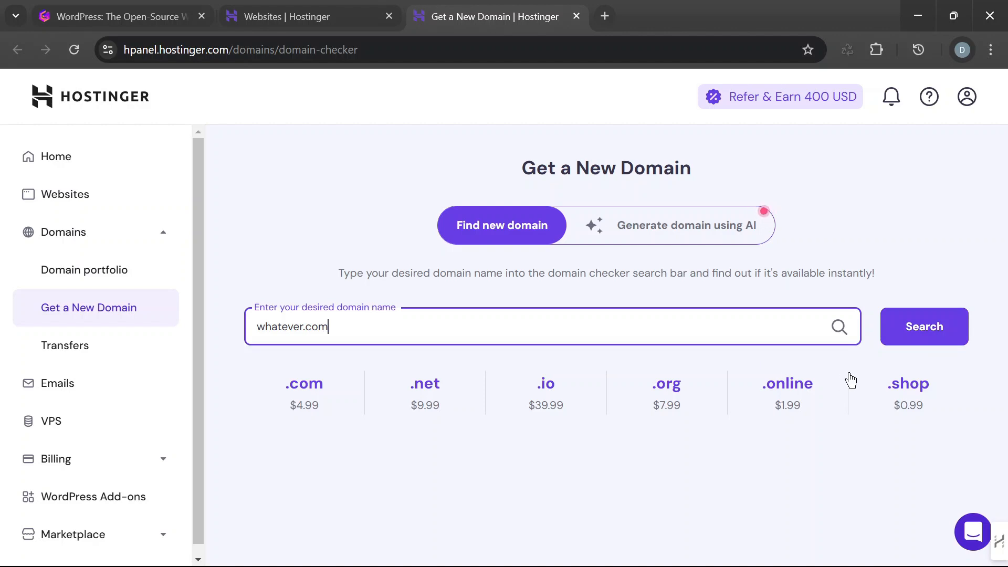
click(576, 16)
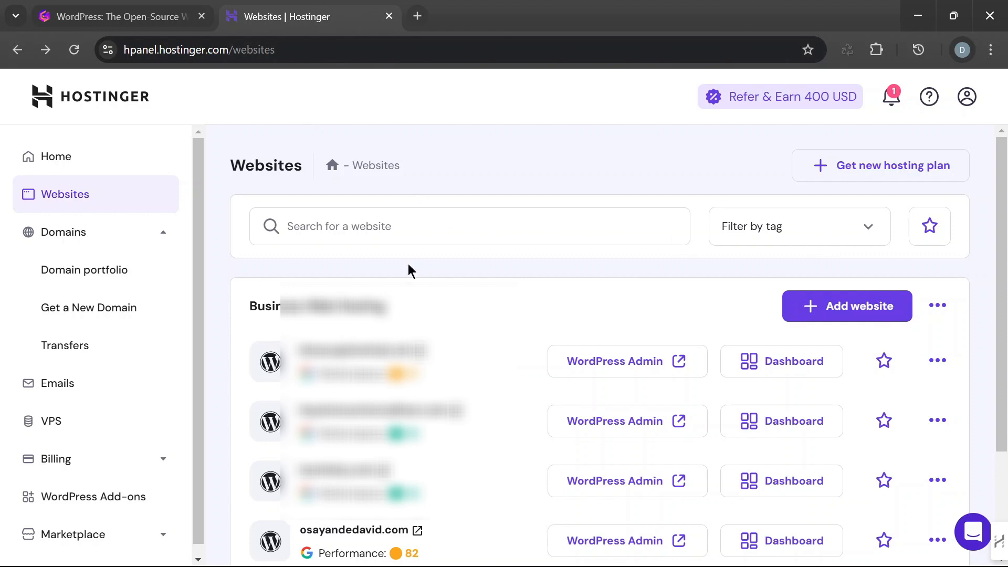
- Start adding a new WordPress website under the Business Web Hosting plan
click(859, 309)
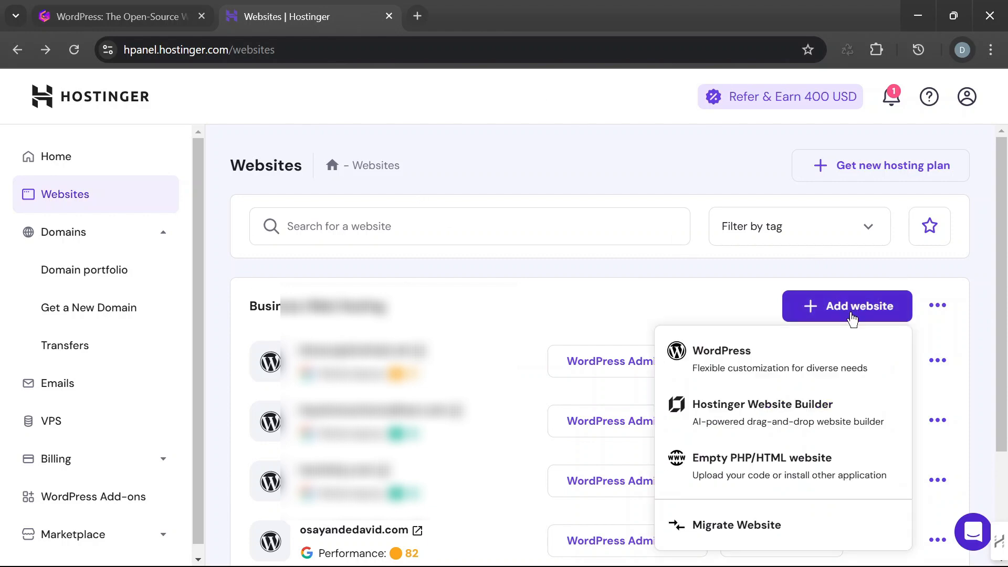
click(848, 313)
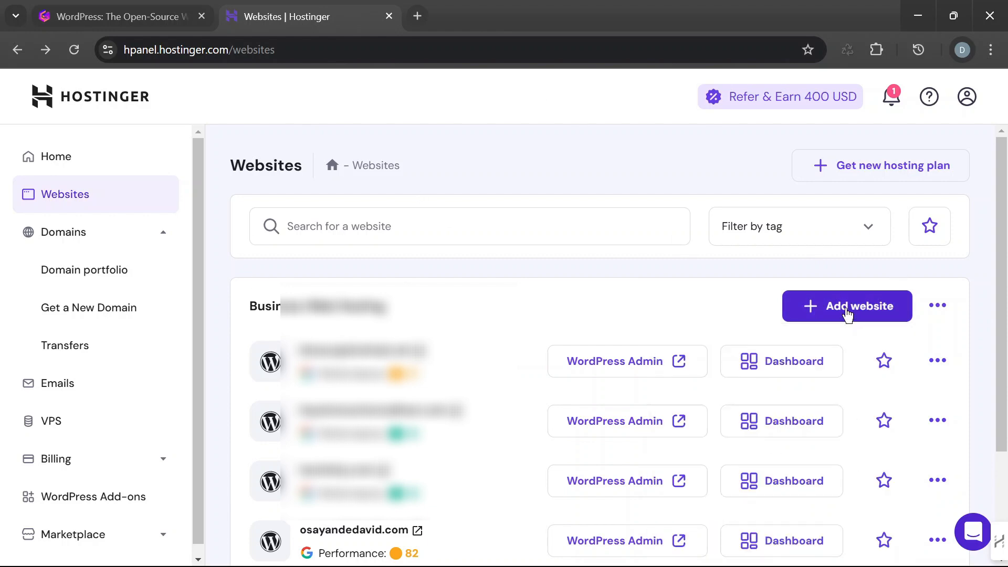
click(849, 314)
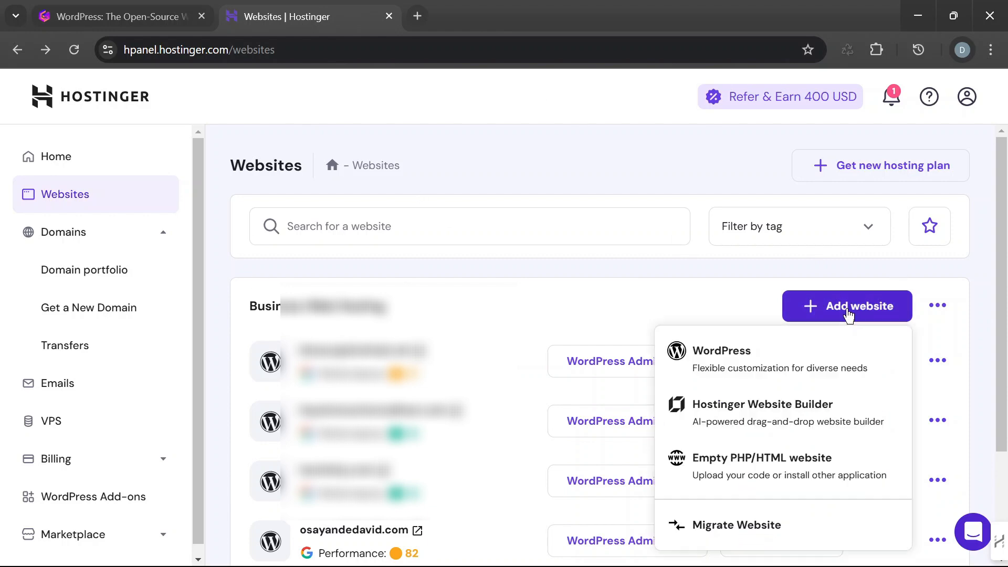
click(803, 364)
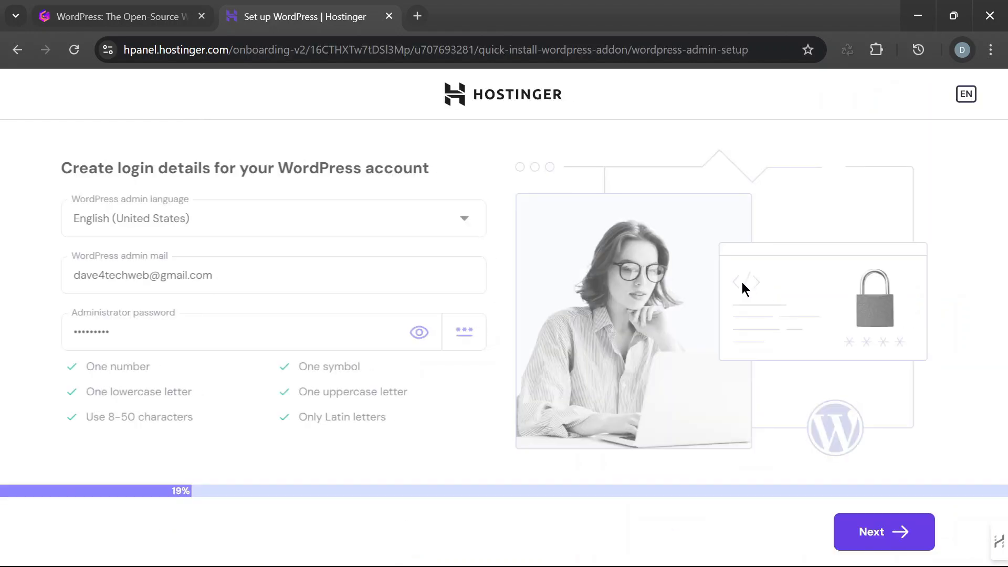
- Replace the administrator password for the WordPress account with a new one and continue the setup
click(413, 332)
click(414, 333)
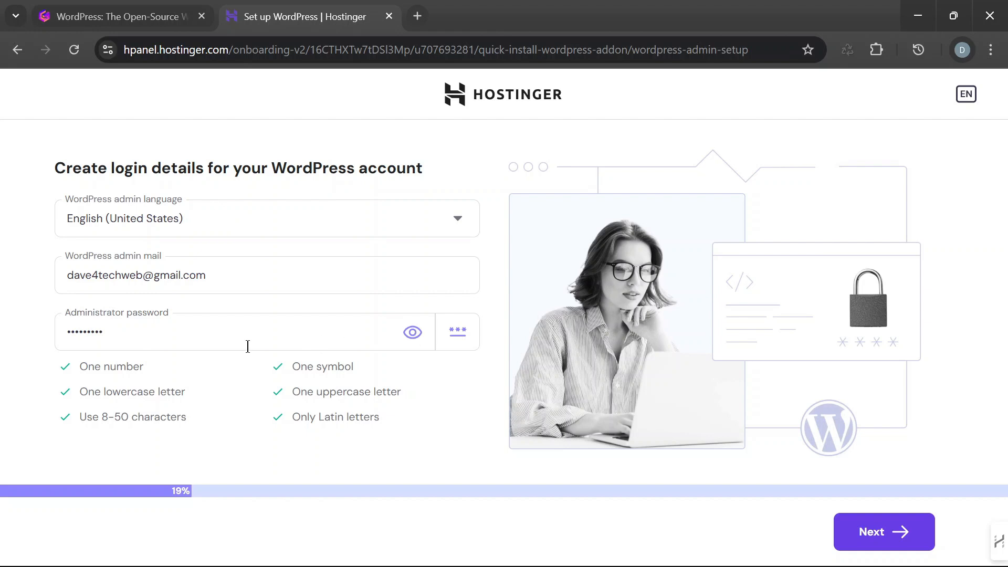
drag(247, 345, 30, 336)
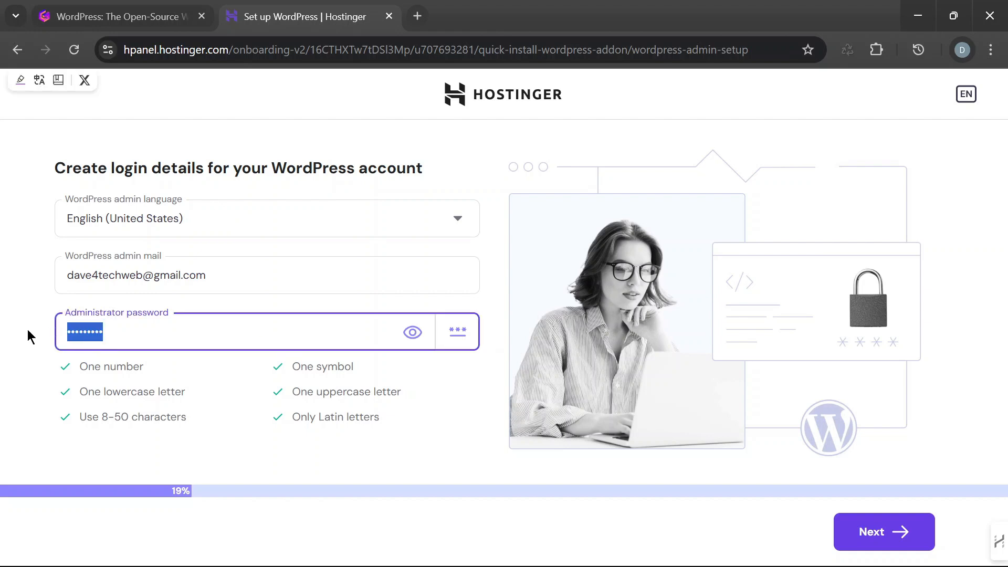
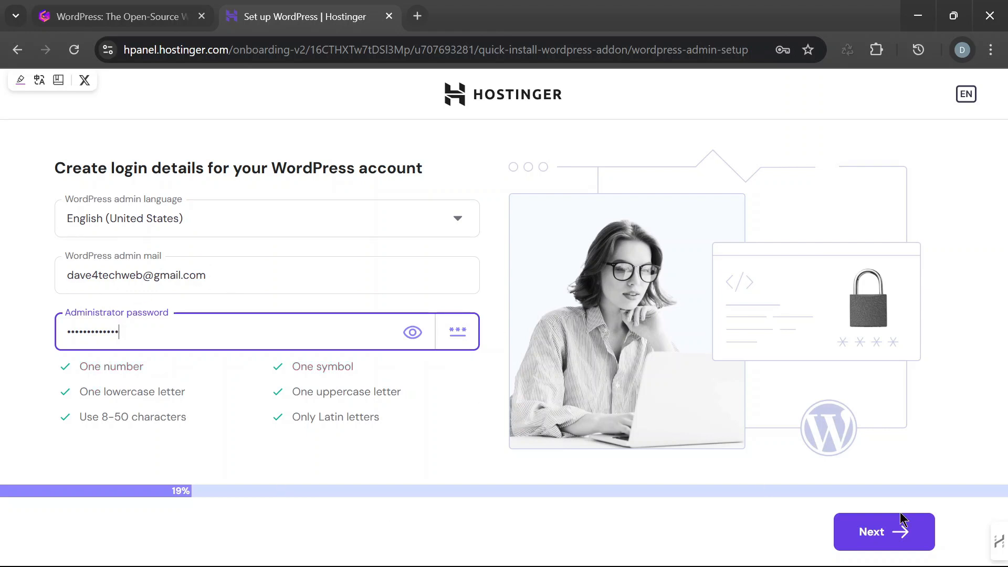
click(904, 533)
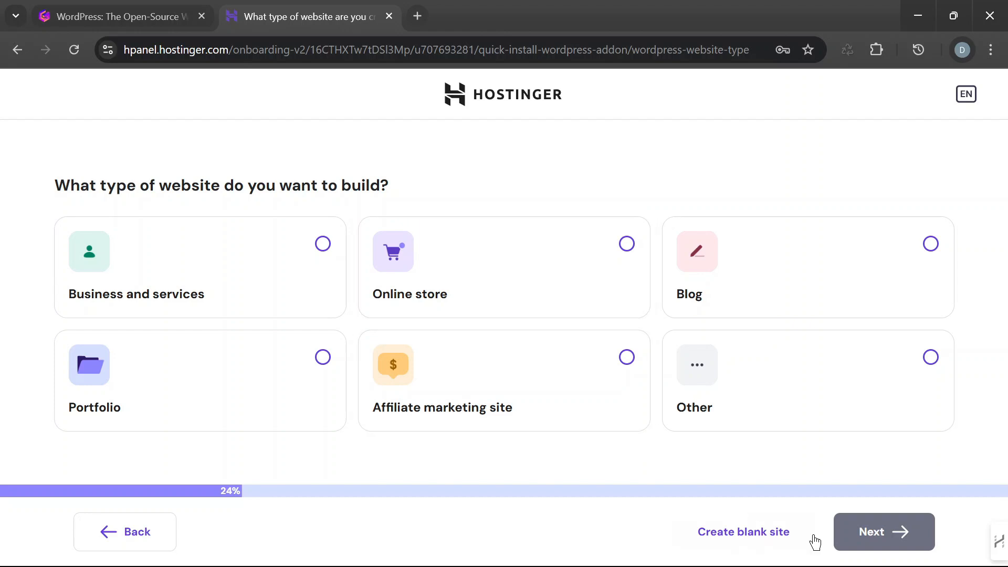
- Choose to create a blank site, assign the owned domain karshokyentainment.com, and start building the website
click(767, 534)
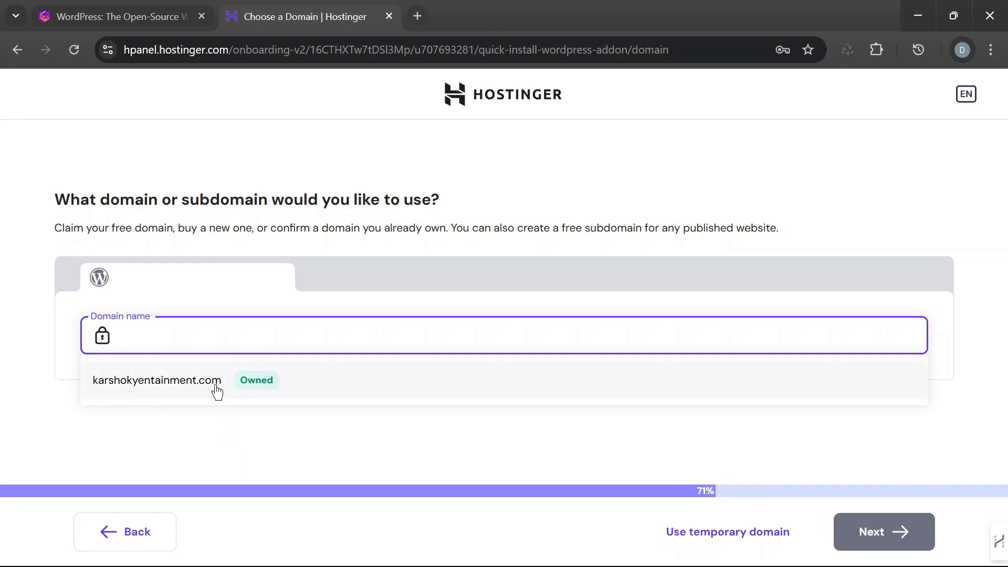
click(166, 384)
click(168, 383)
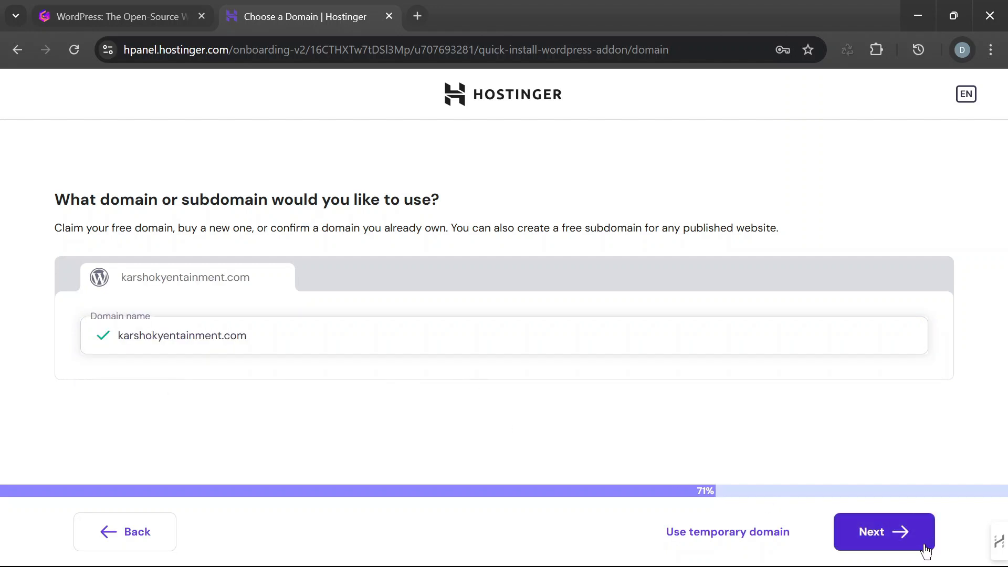
click(899, 534)
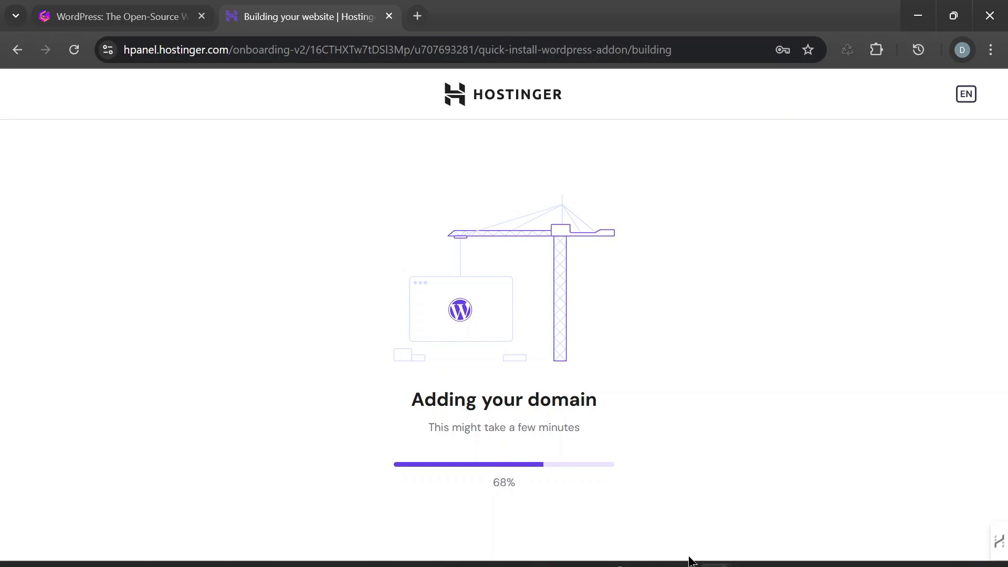
- Switch to the incognito browser window and look through the SimpleNursePrep page and the services and posts on davewebhub.com
mouse_move(716, 552)
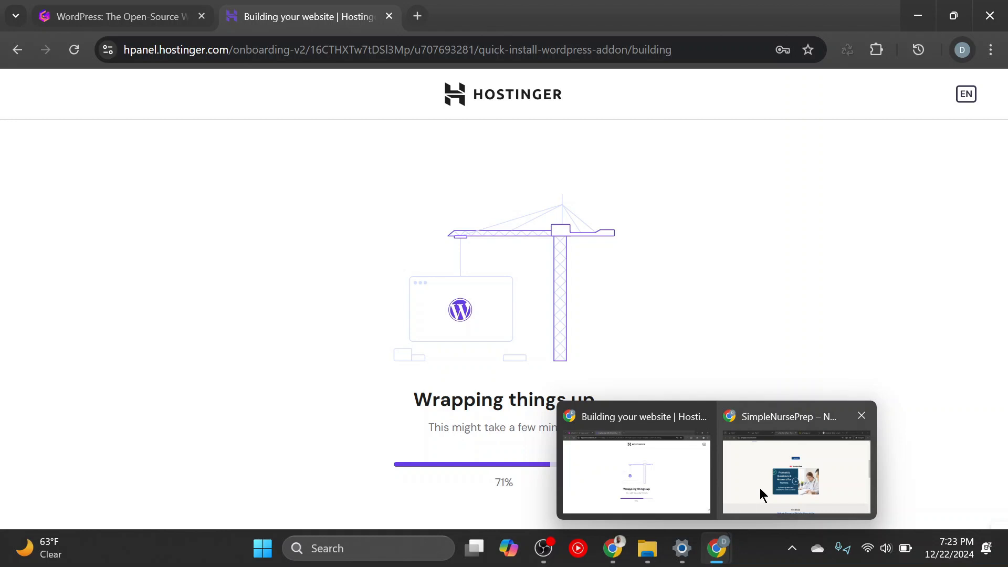
mouse_move(761, 488)
click(863, 419)
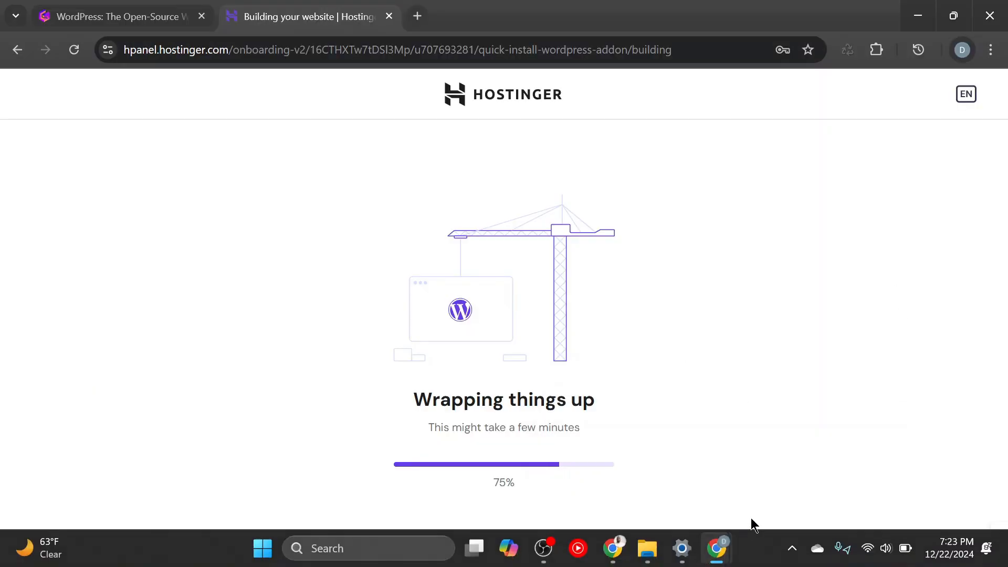
mouse_move(725, 545)
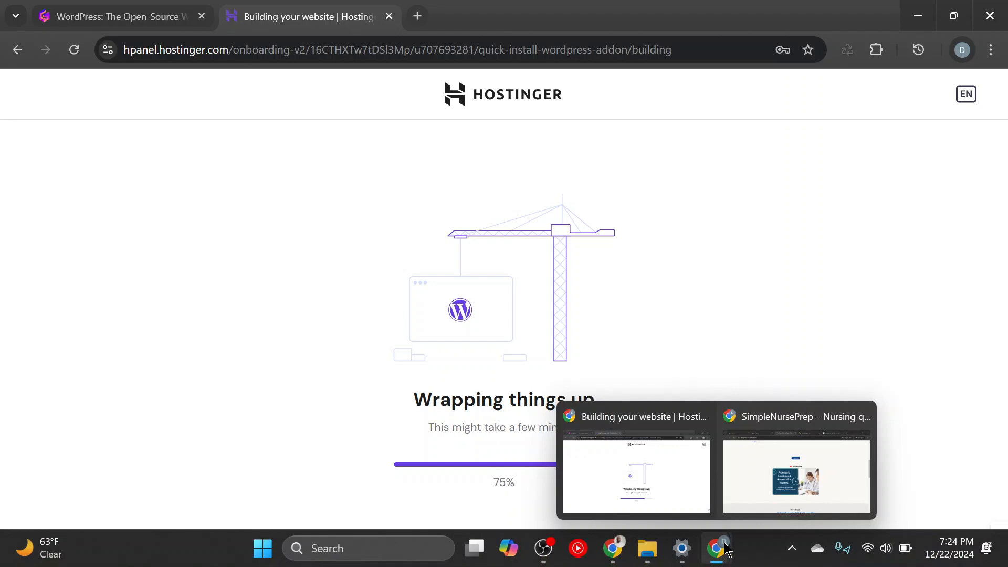
click(749, 481)
scroll(735, 367, up, 3)
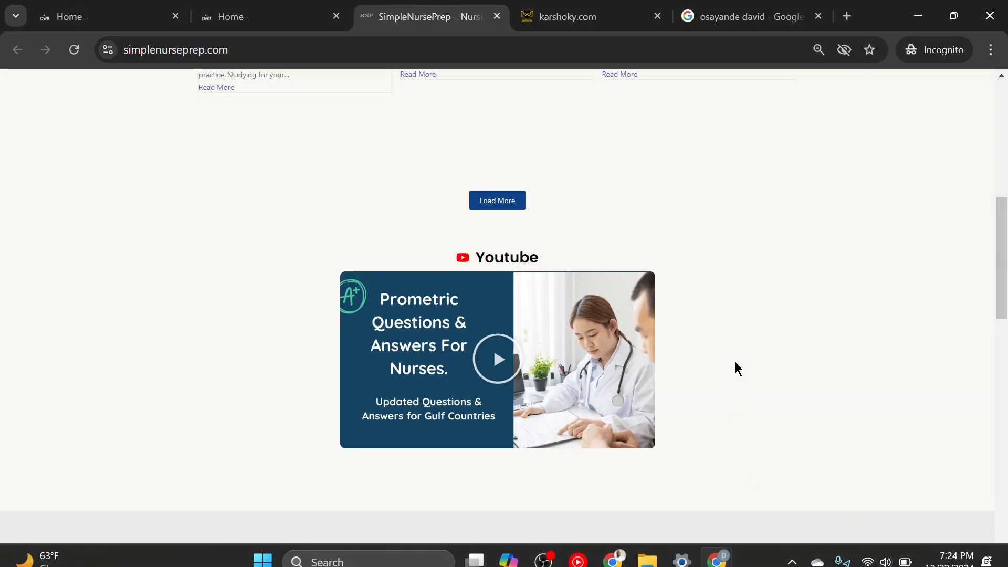
mouse_move(721, 557)
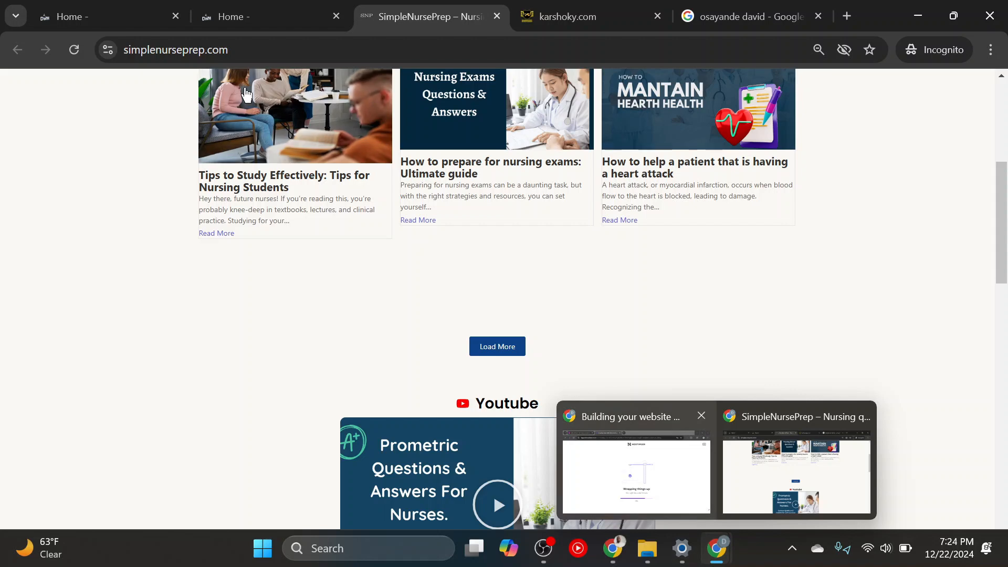
click(244, 27)
scroll(717, 288, down, 7)
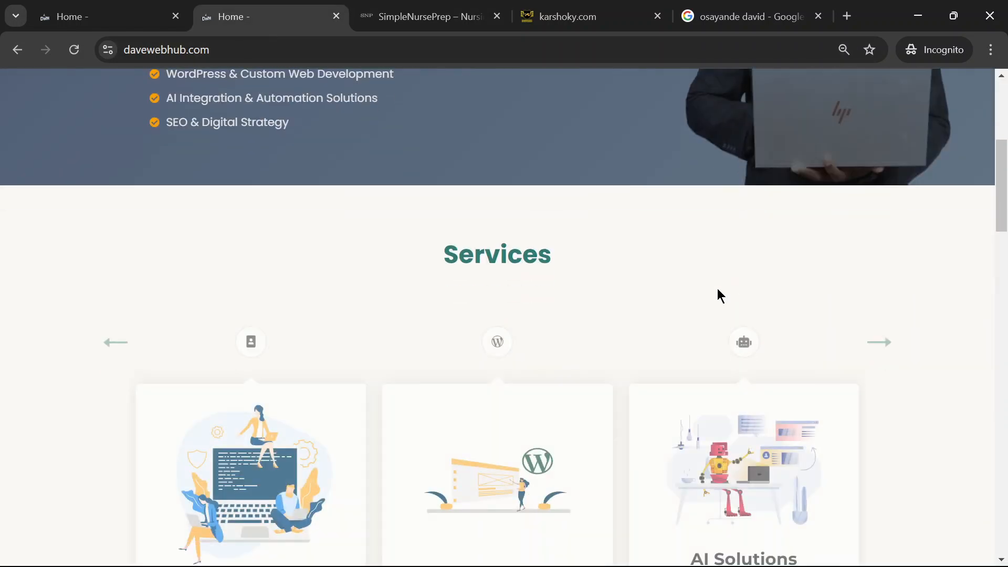
scroll(924, 306, down, 7)
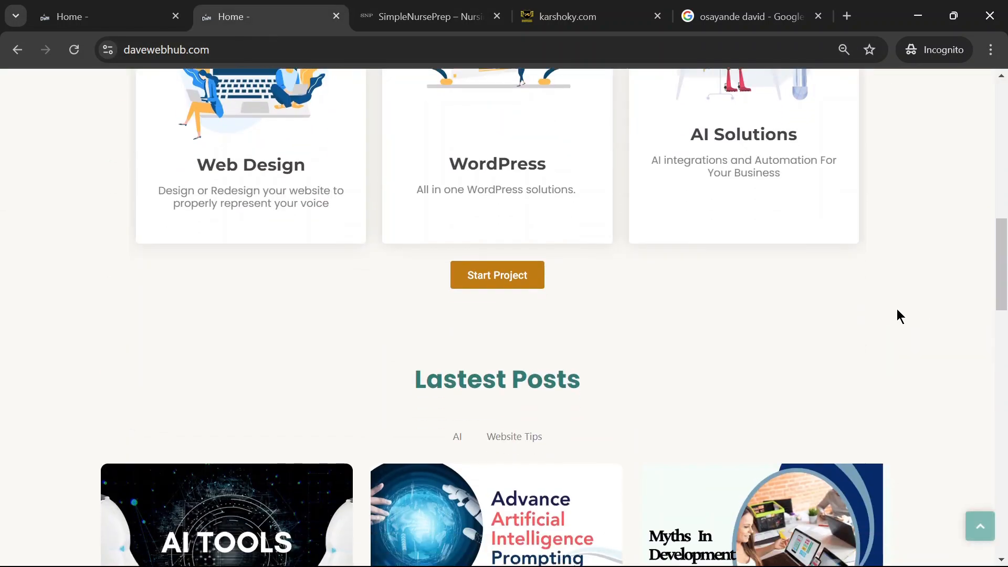
scroll(910, 299, down, 6)
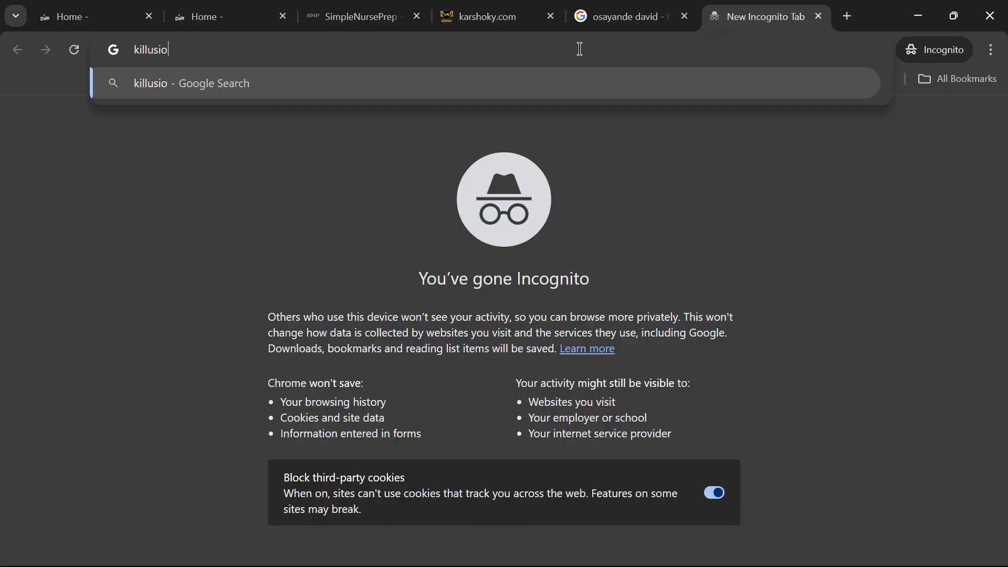
- Search Google for "illusioin of competence" in a new incognito tab and look through the results
key(BackSpace)
key(BackSpace)
key(BackSpace)
key(BackSpace)
key(BackSpace)
key(BackSpace)
text(ki)
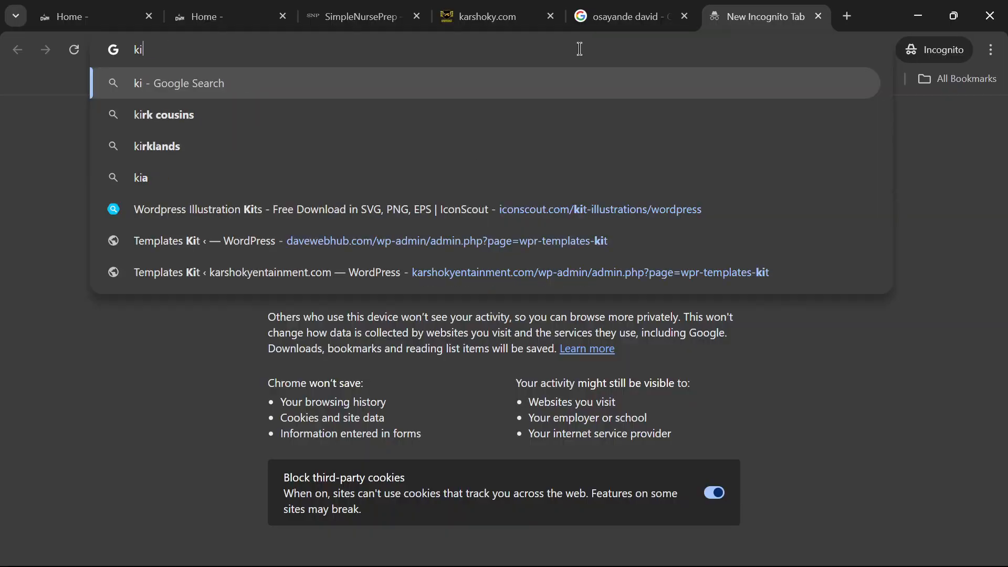
key(BackSpace)
key(BackSpace)
text(illusioin)
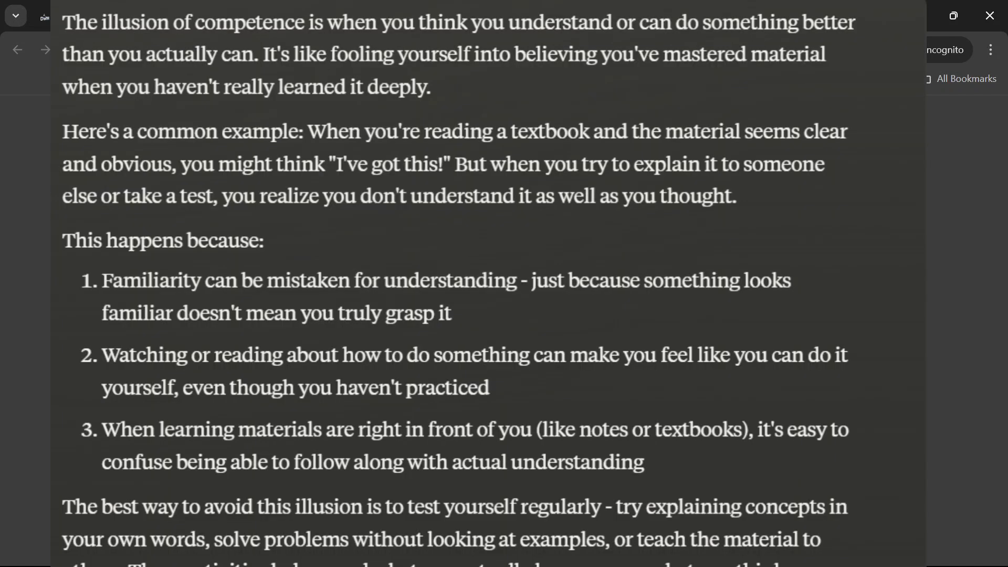
key(Return)
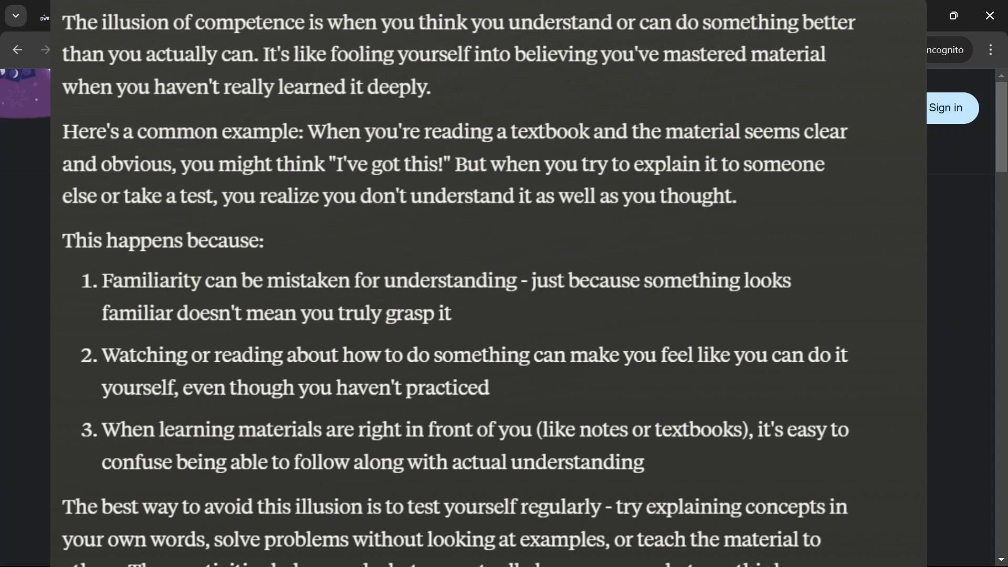
scroll(498, 317, down, 3)
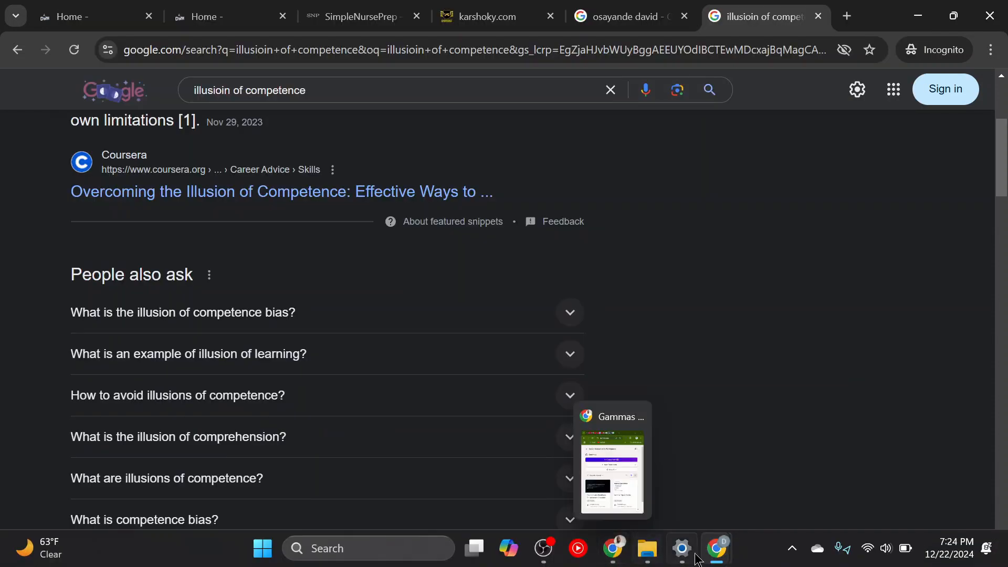
- Return to the window with the new site's WordPress admin and look over the Hostinger Website setup page
mouse_move(721, 558)
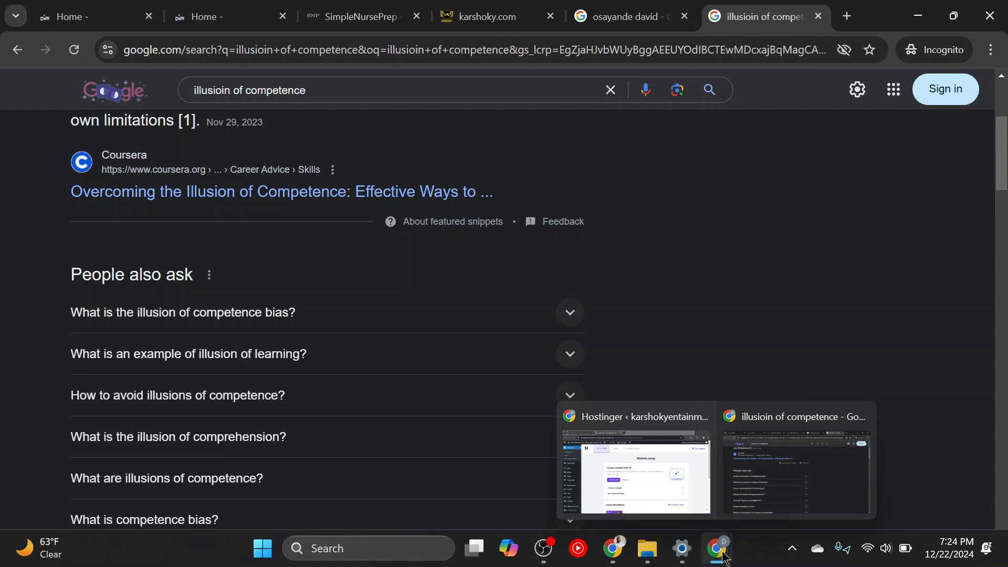
click(657, 464)
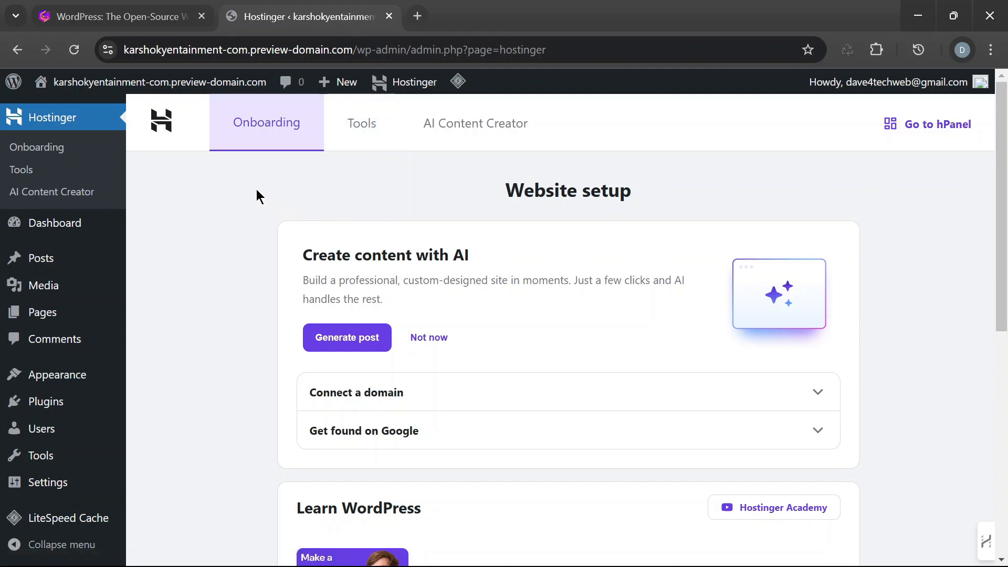
scroll(508, 239, down, 6)
scroll(634, 266, up, 4)
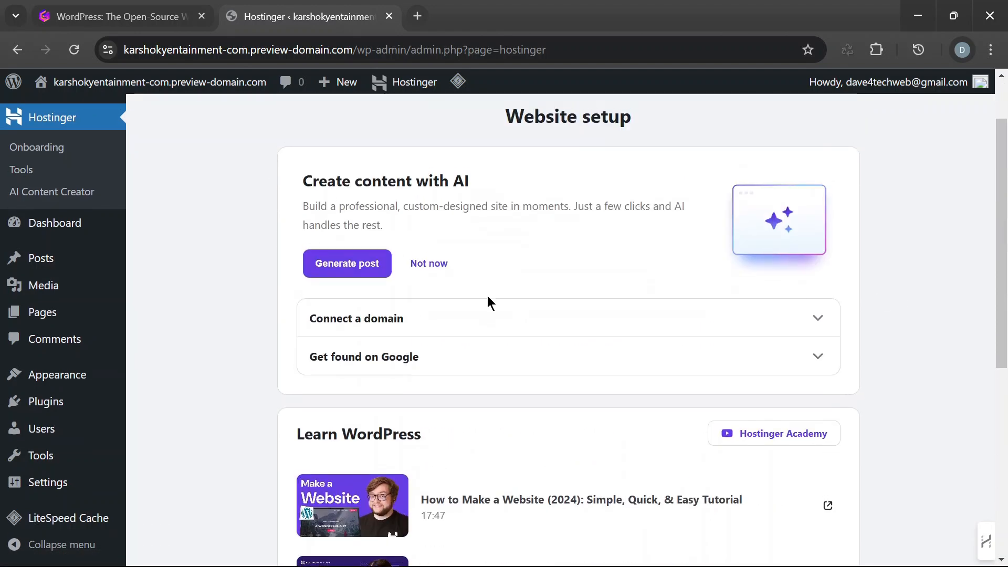
scroll(487, 295, up, 2)
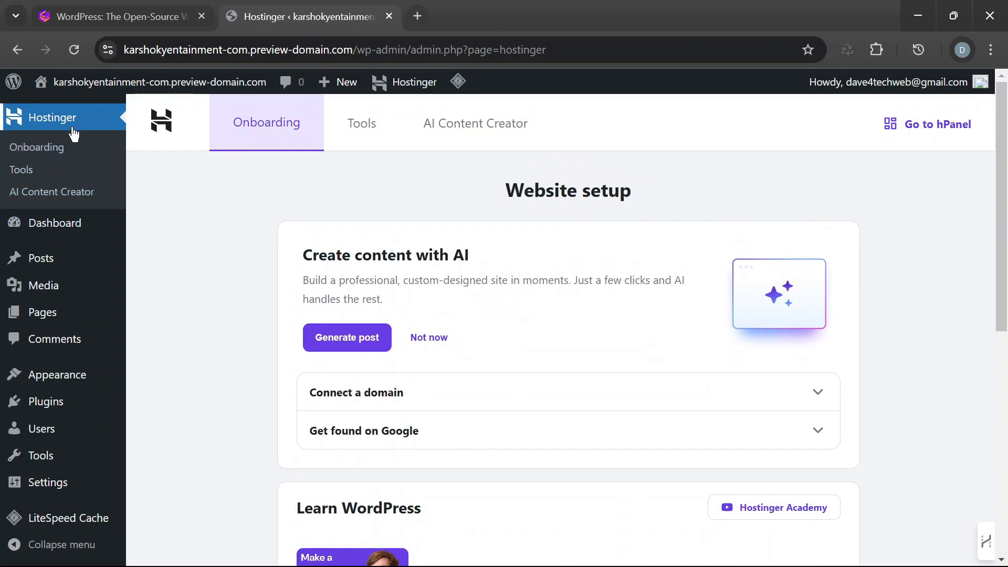
- Open the site's installed themes and go to the Add Themes page
mouse_move(95, 389)
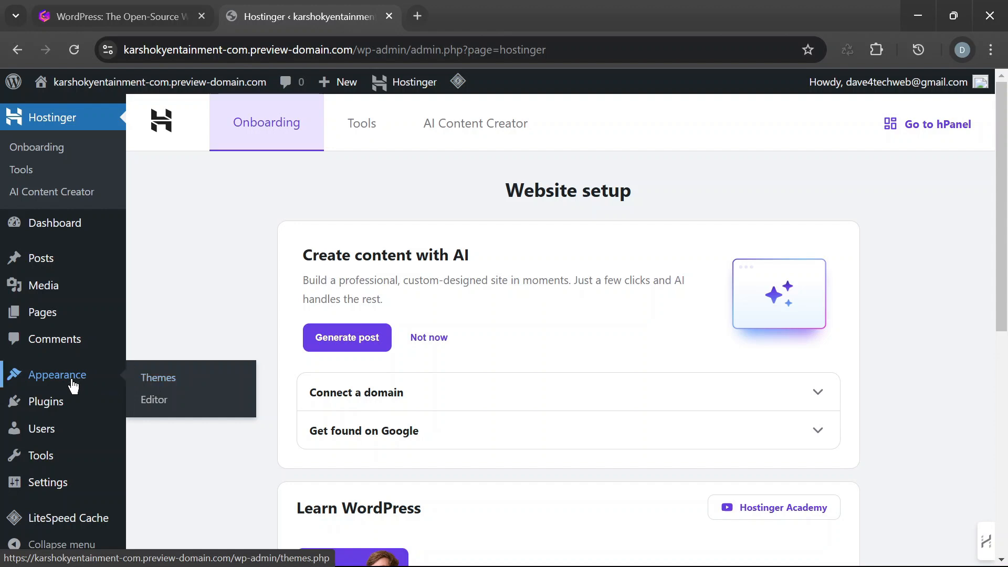
click(163, 381)
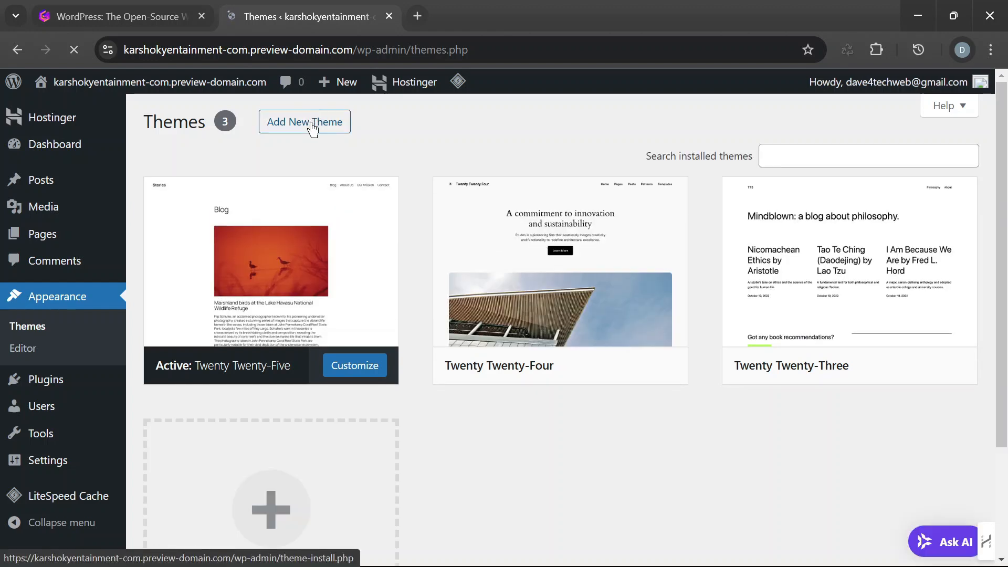
click(312, 122)
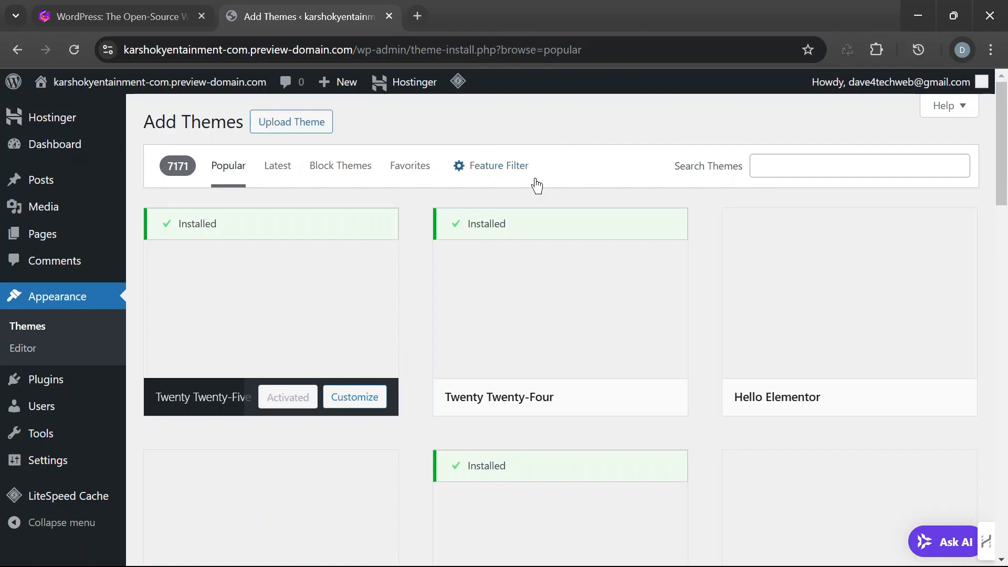
- Browse the popular themes, open the OceanWP preview, and look through its description and demo page
click(808, 167)
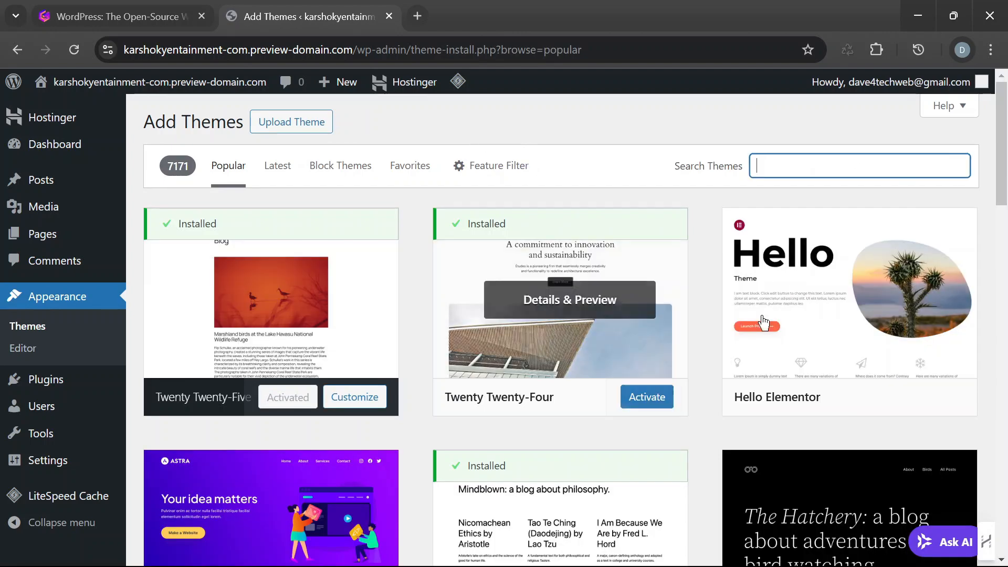
scroll(593, 333, down, 3)
scroll(873, 243, down, 4)
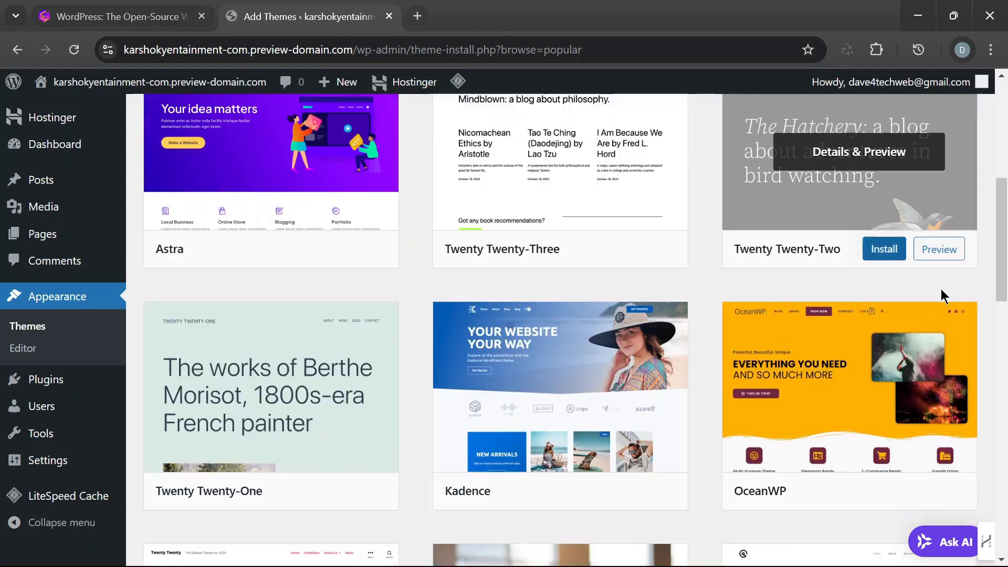
click(904, 340)
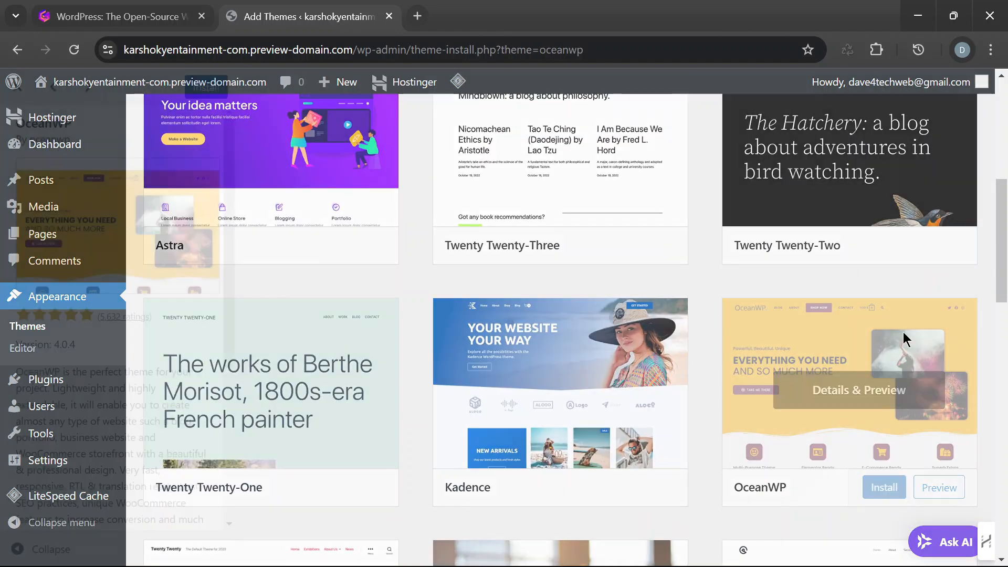
scroll(180, 360, down, 5)
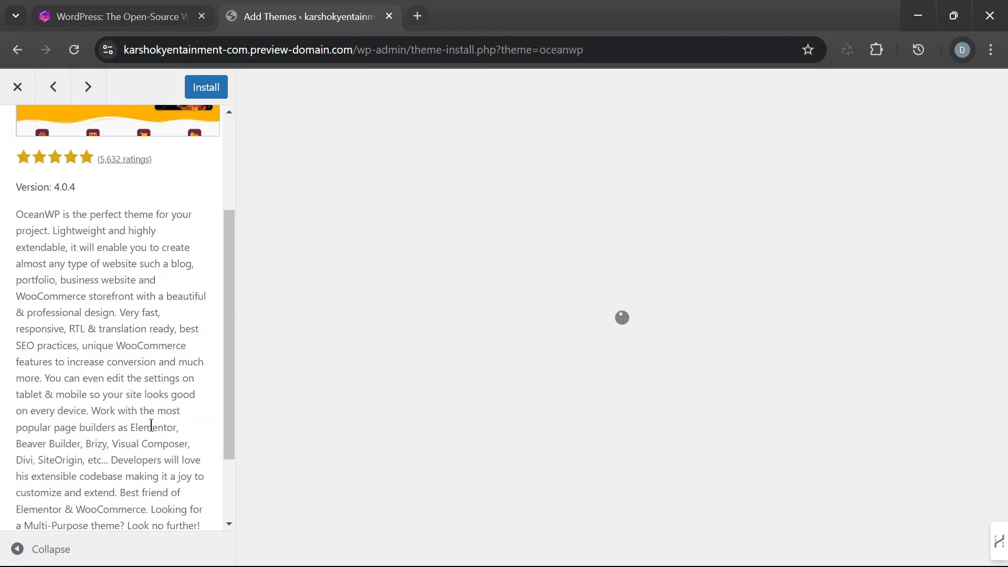
scroll(572, 371, down, 12)
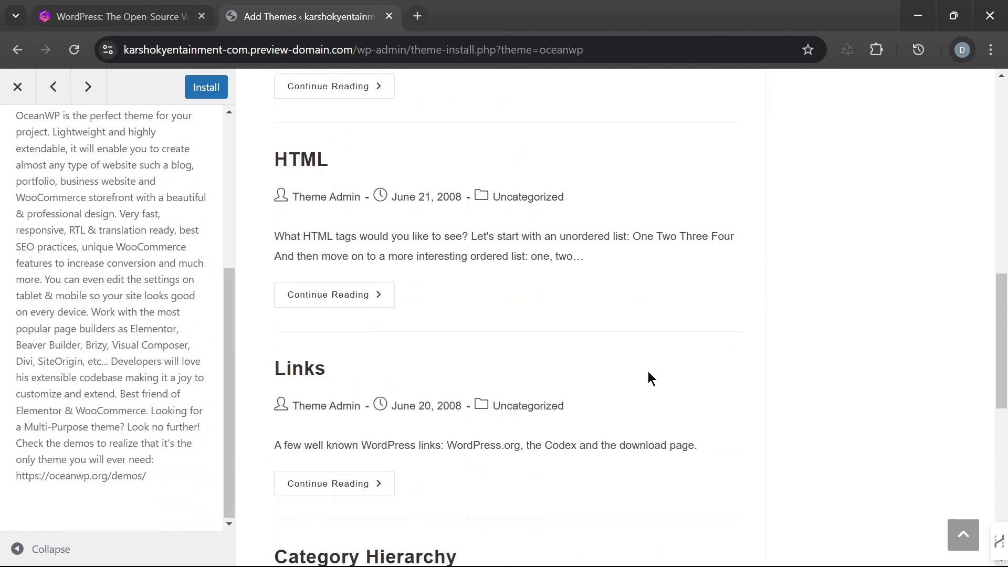
- Close the OceanWP preview, open the Twenty Twenty-Four theme preview, and look through its demo page and description
scroll(648, 378, up, 6)
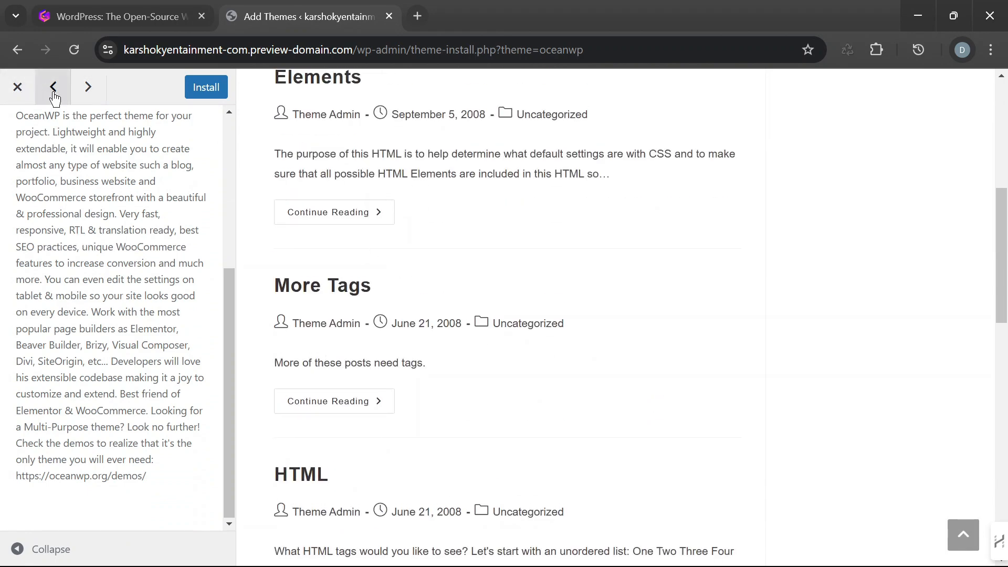
click(21, 93)
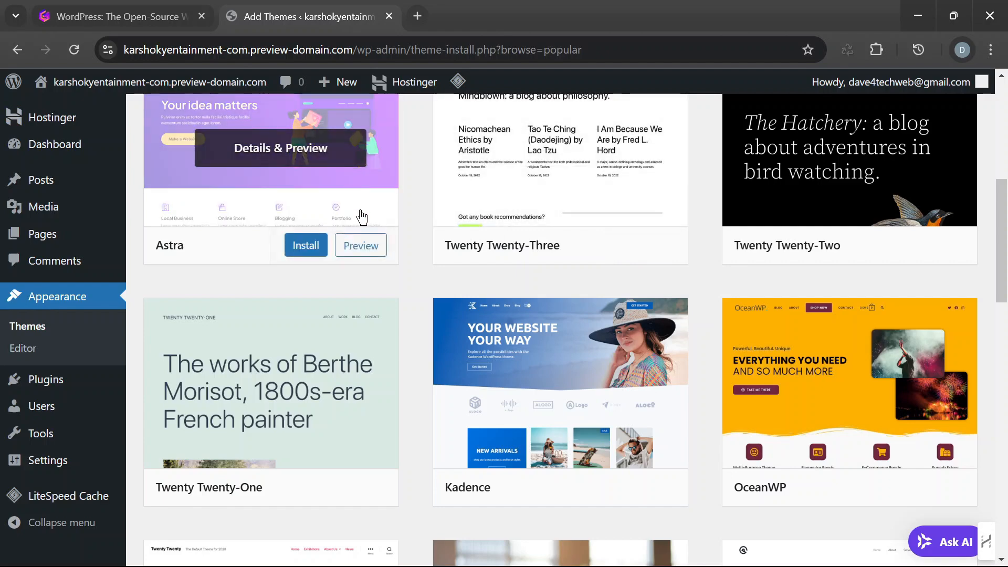
scroll(837, 335, up, 5)
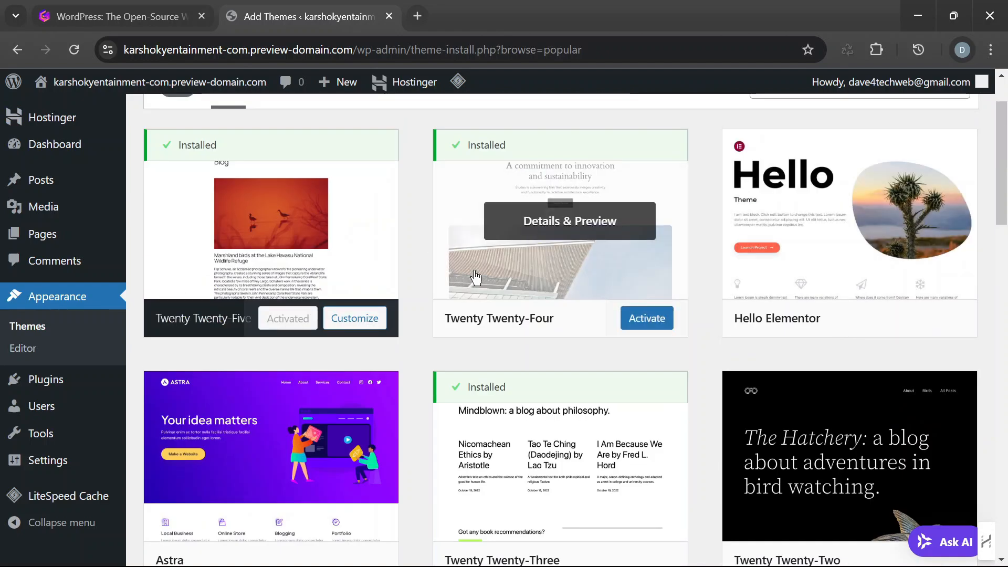
click(575, 175)
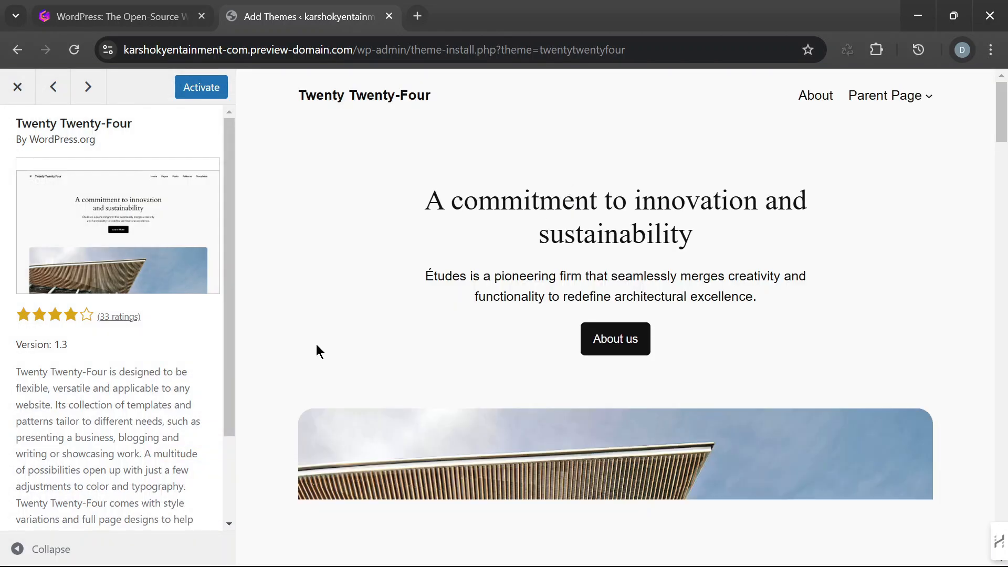
scroll(317, 352, down, 5)
scroll(142, 441, down, 2)
scroll(714, 436, down, 10)
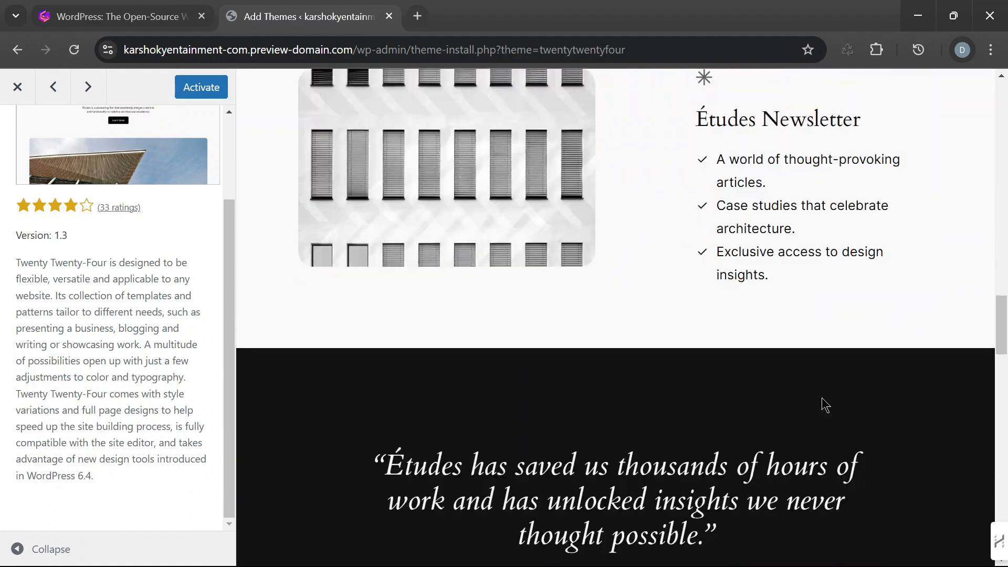
scroll(826, 405, down, 15)
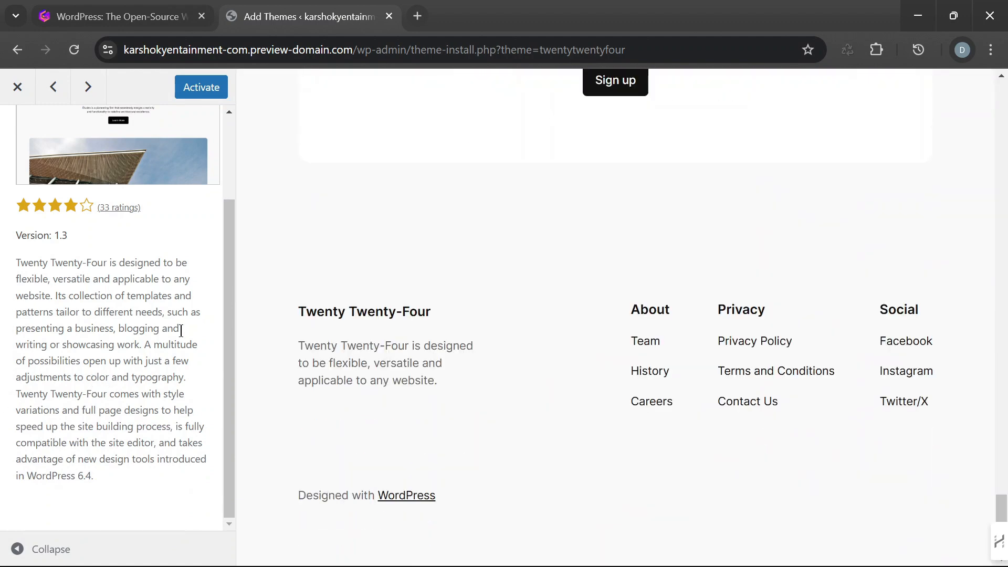
drag(232, 307, 234, 198)
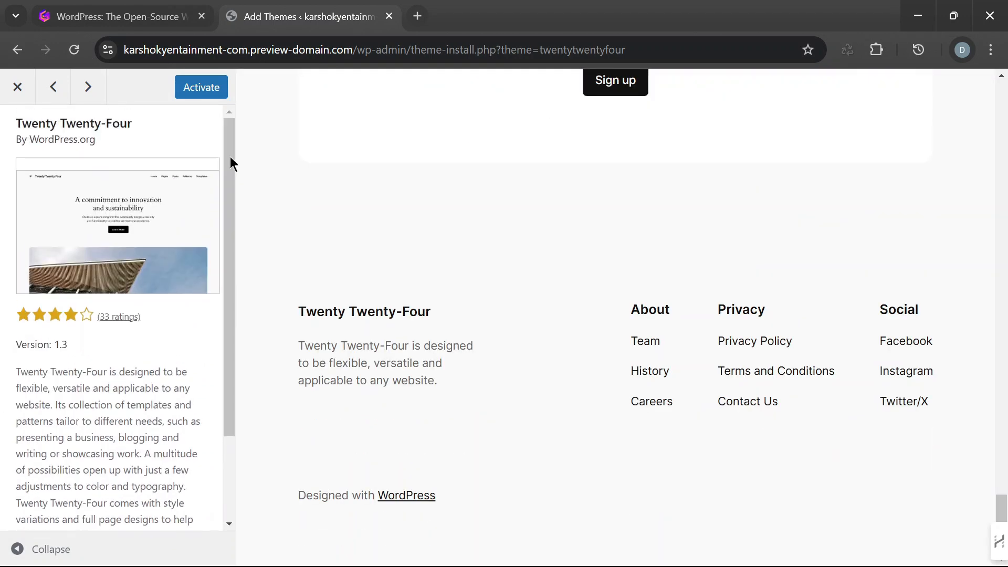
- Switch to the Twenty Twenty-Five theme preview, read its description, and return to the theme list
click(54, 87)
scroll(86, 359, down, 2)
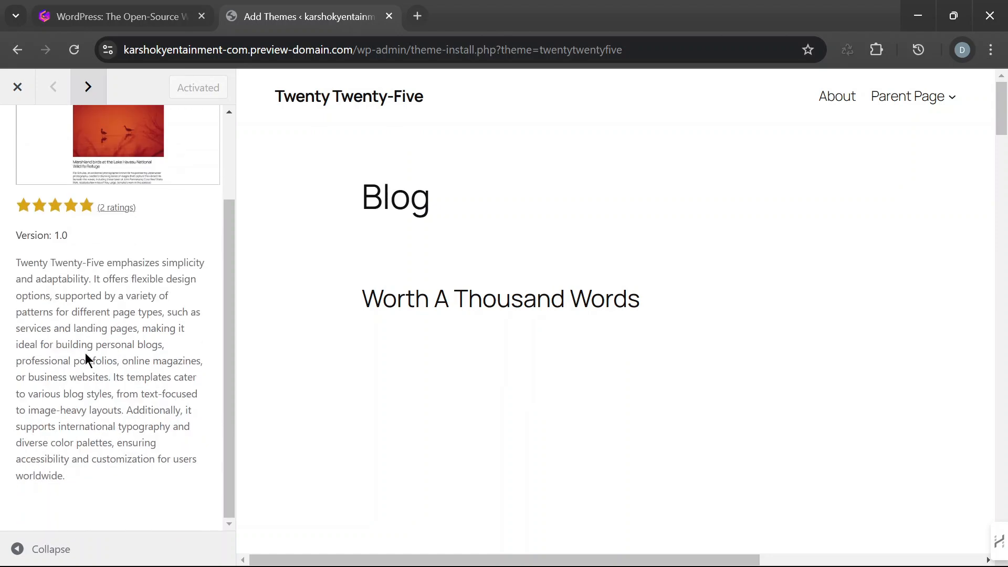
scroll(98, 364, up, 2)
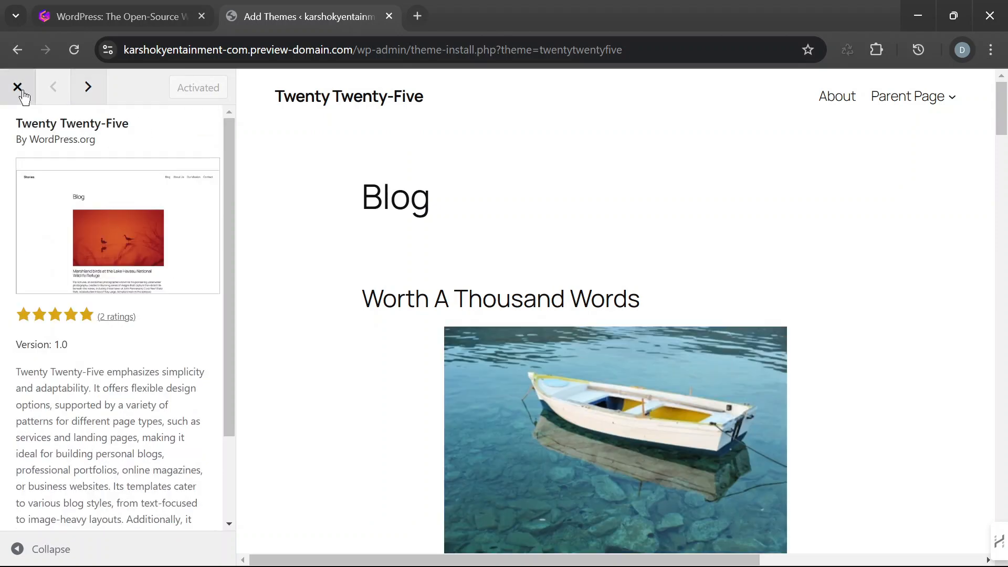
click(19, 88)
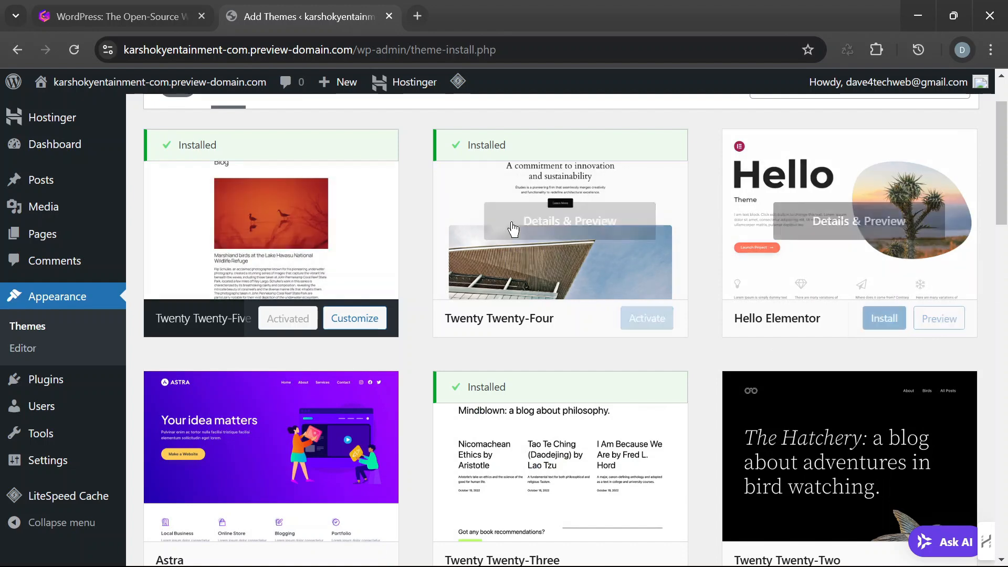
- Search the available themes for "Elementor Kit" and look over the matching themes
scroll(731, 241, up, 2)
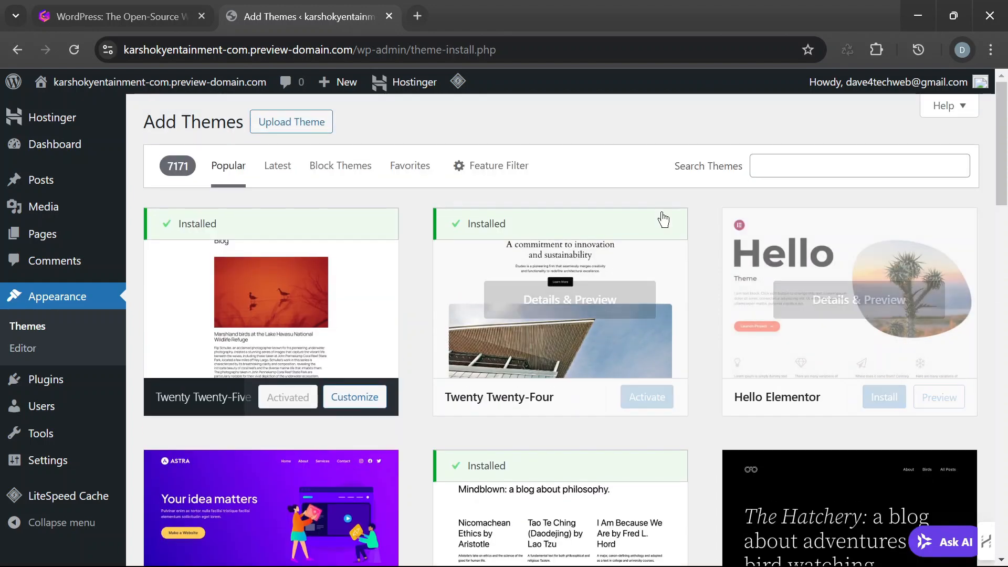
click(810, 160)
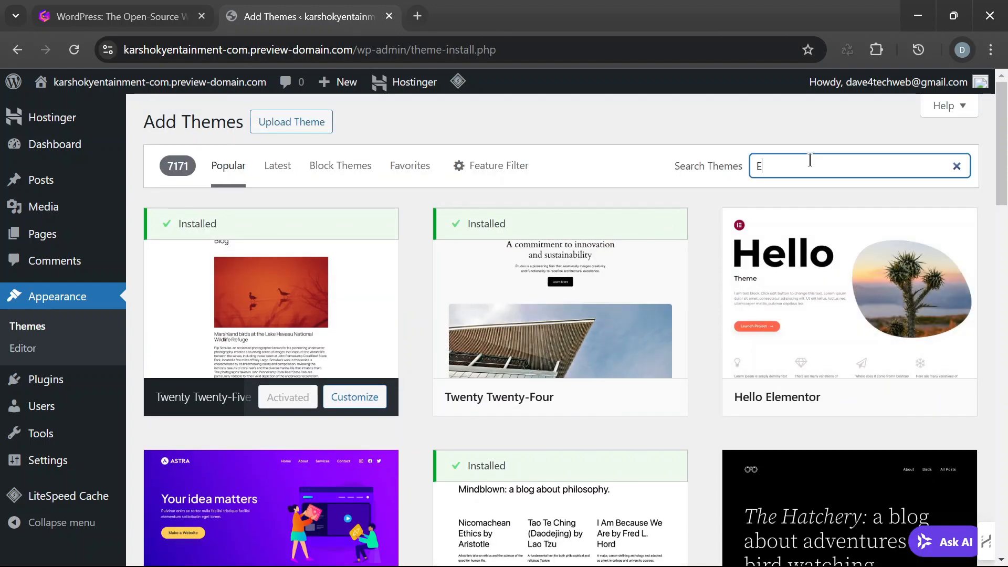
text(Elementor Kit)
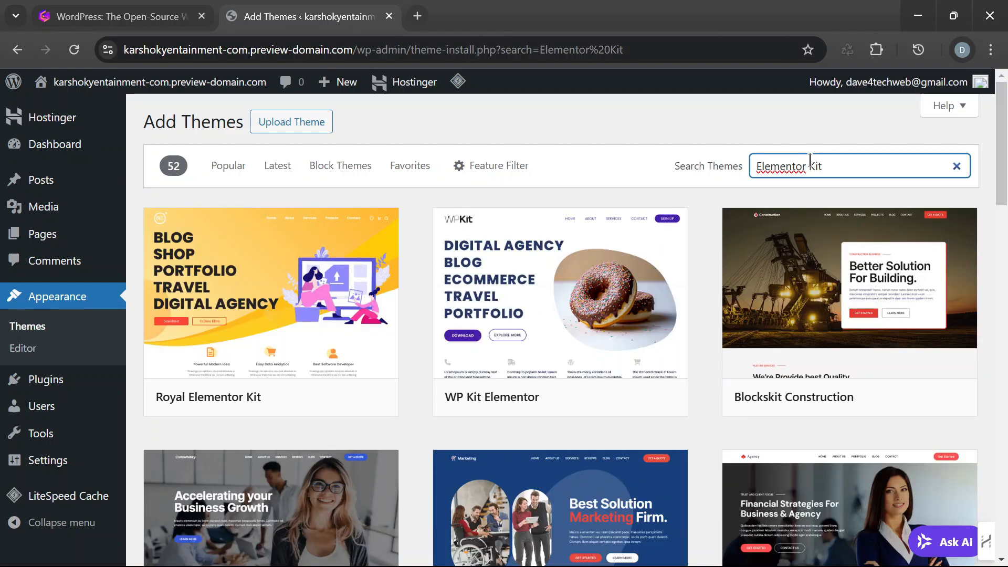
scroll(630, 283, down, 6)
scroll(636, 271, up, 5)
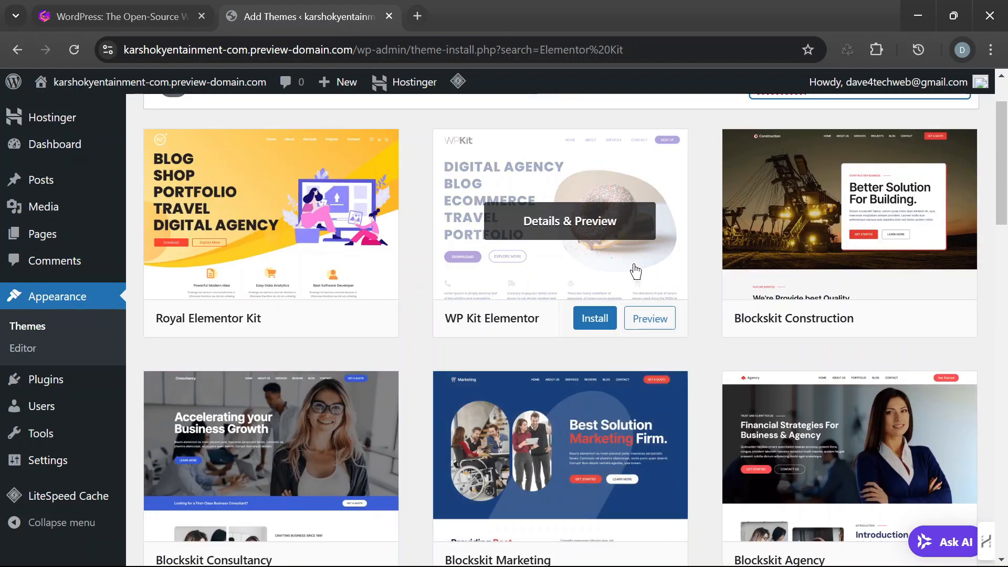
- Install and activate the Royal Elementor Kit theme
mouse_move(245, 231)
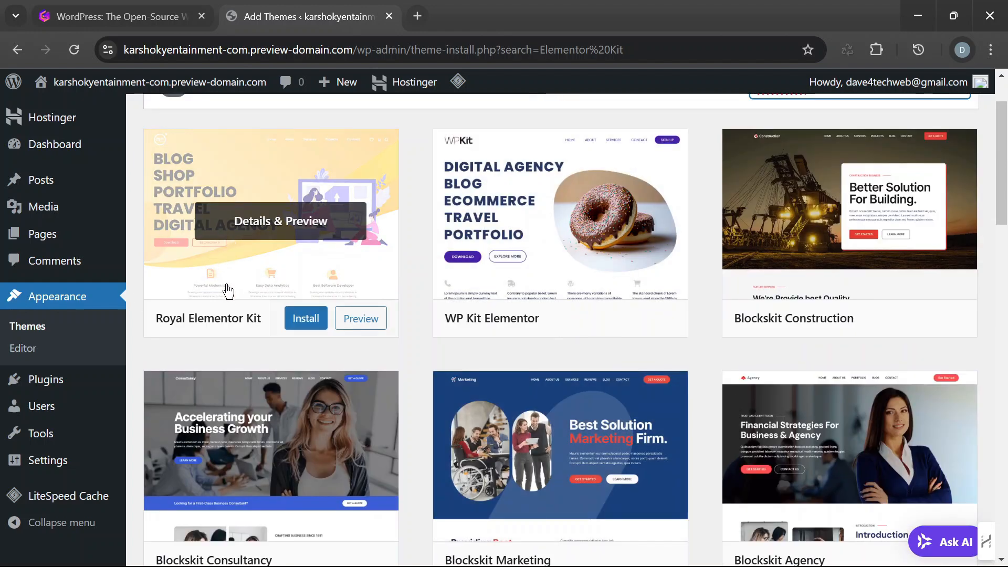
click(314, 324)
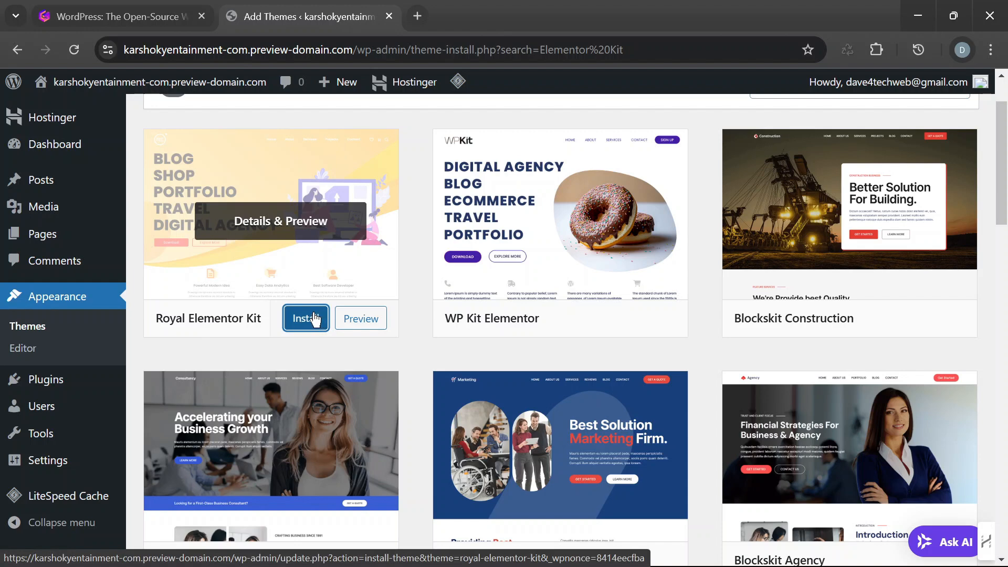
click(314, 319)
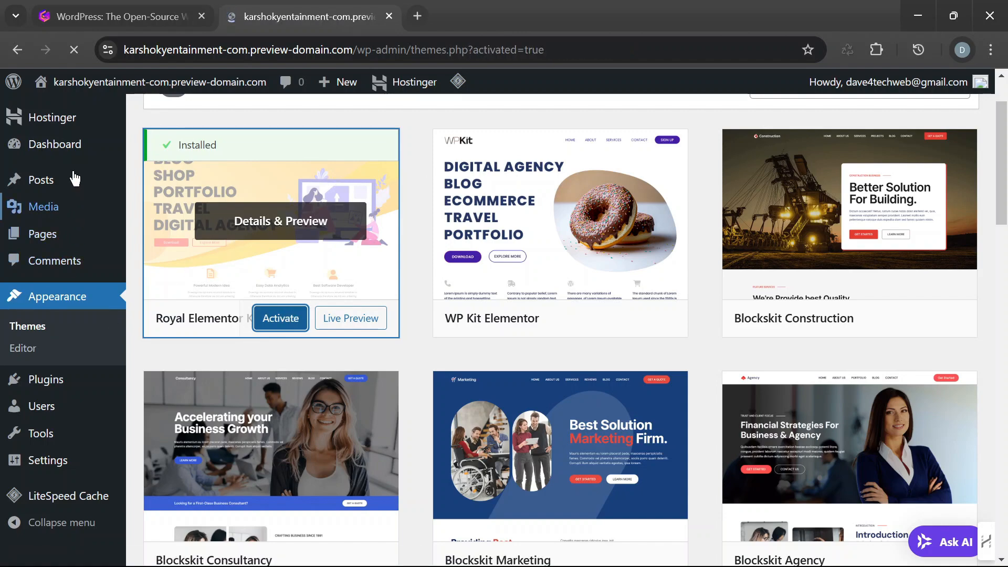
- Look over the Themes page and go to the page for adding a new plugin
scroll(85, 333, down, 3)
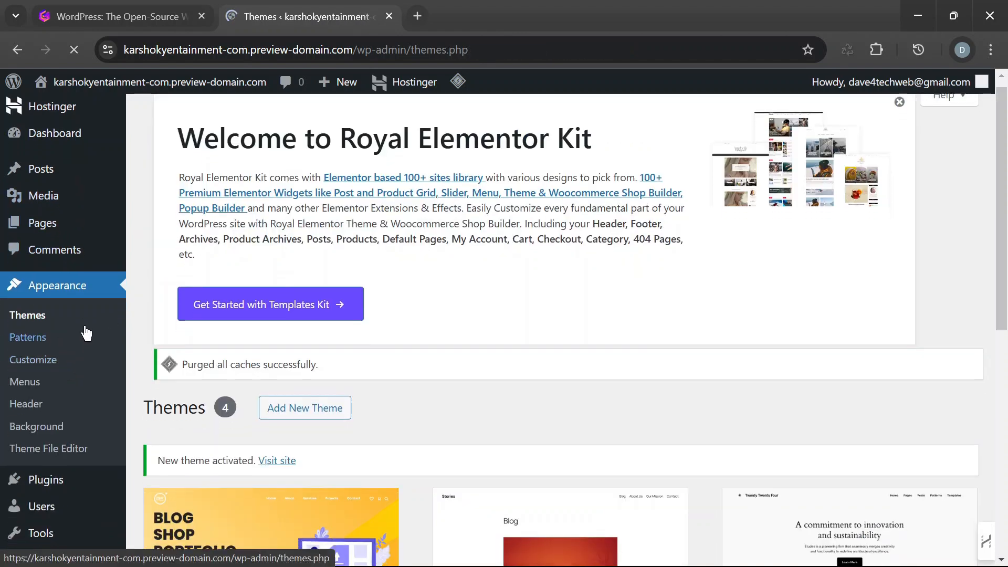
scroll(86, 332, up, 3)
scroll(141, 324, down, 2)
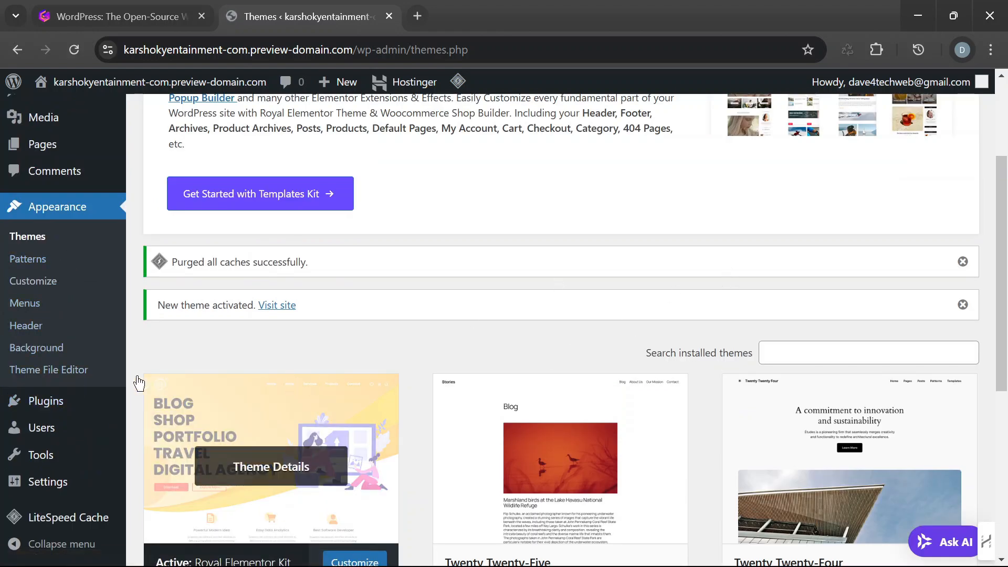
mouse_move(46, 402)
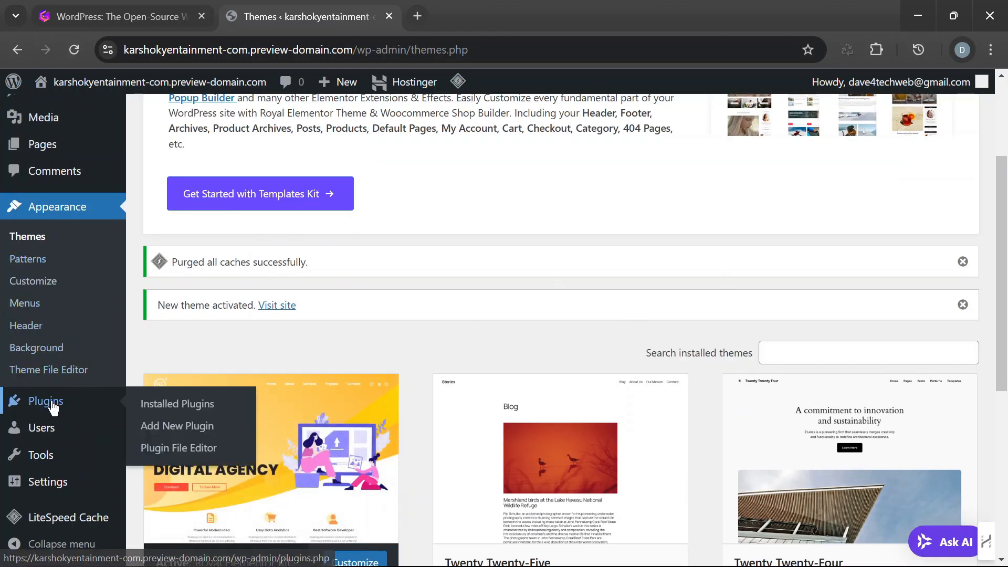
right_click(190, 425)
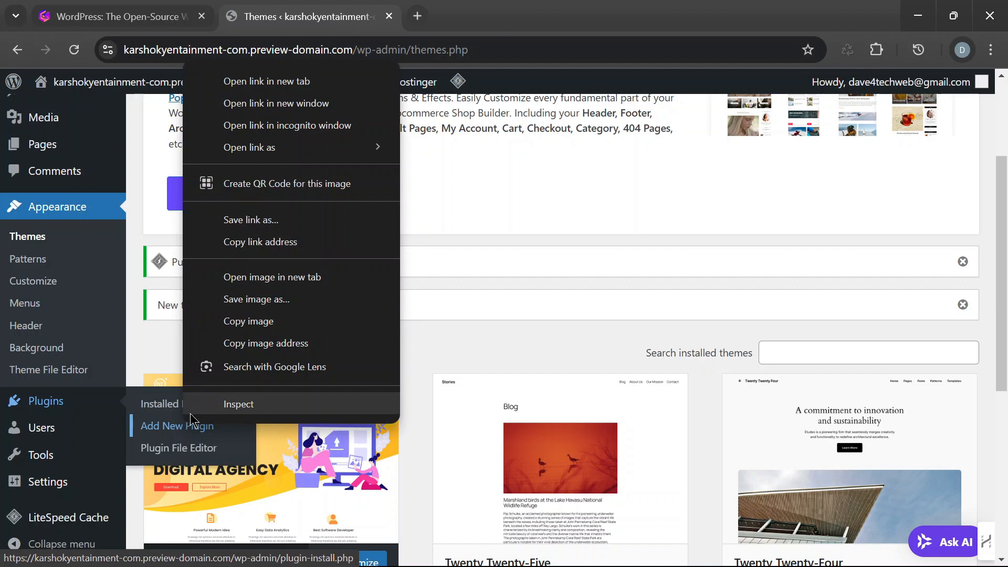
click(168, 428)
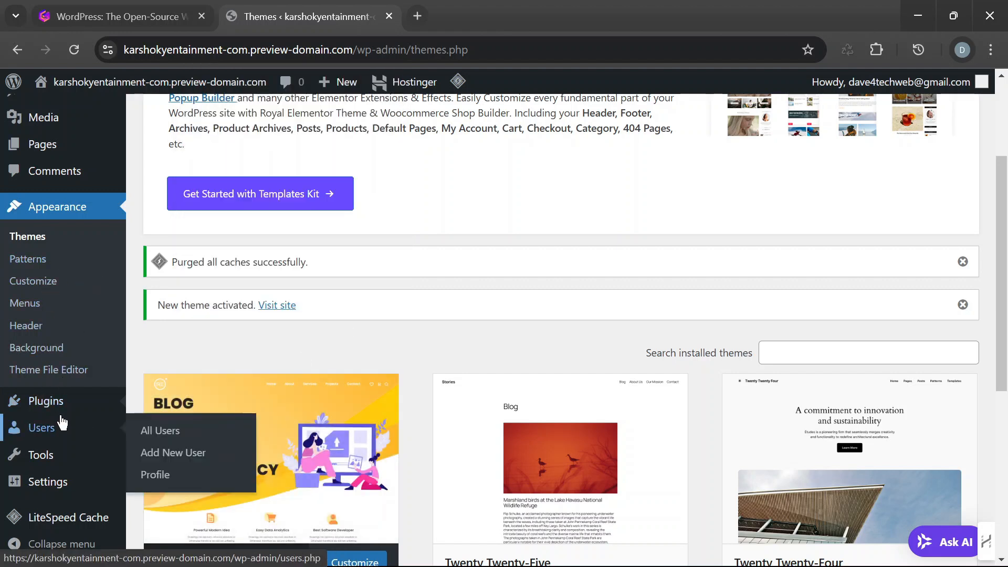
mouse_move(64, 407)
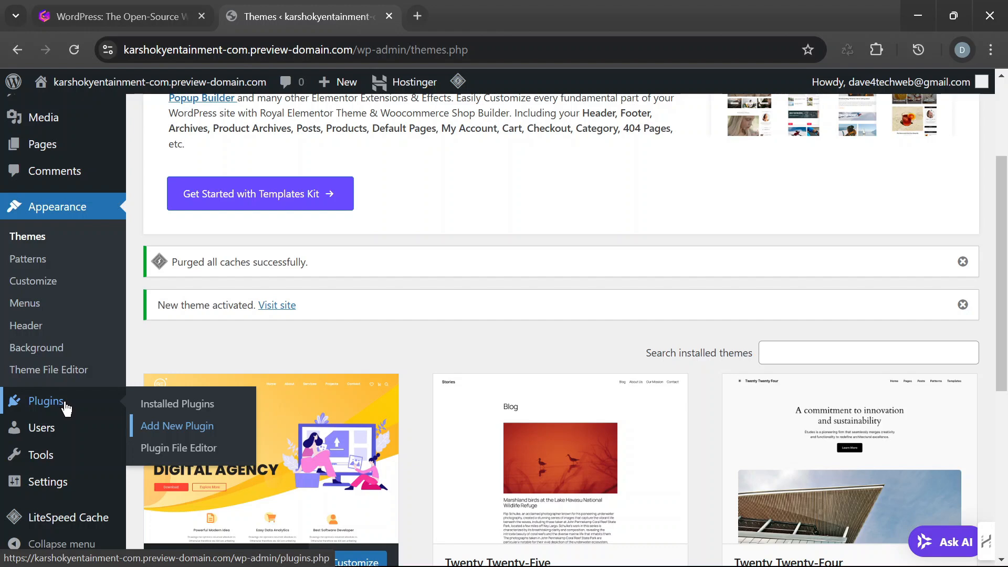
click(179, 426)
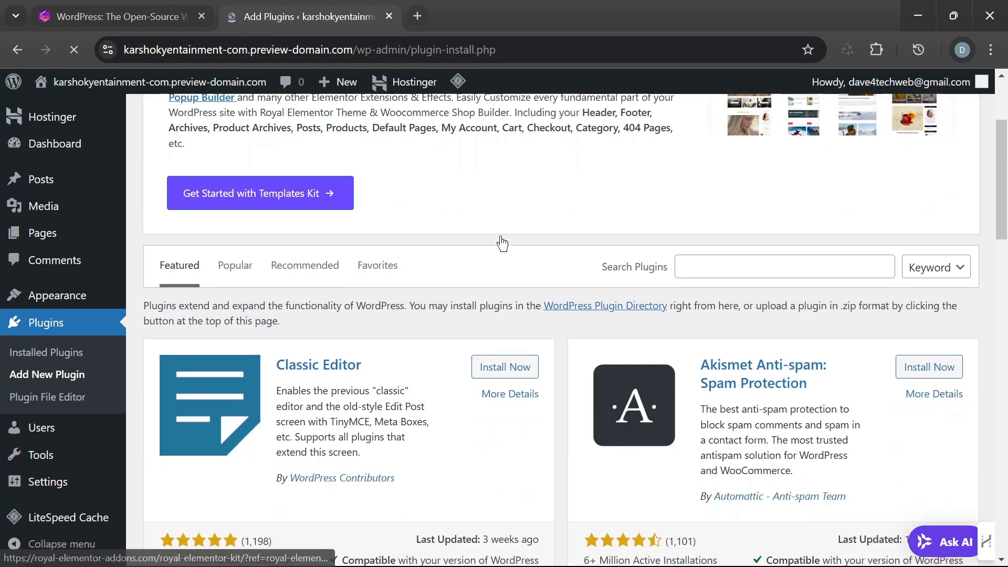
- Search the available plugins for "Elementor"
scroll(501, 242, up, 3)
click(722, 425)
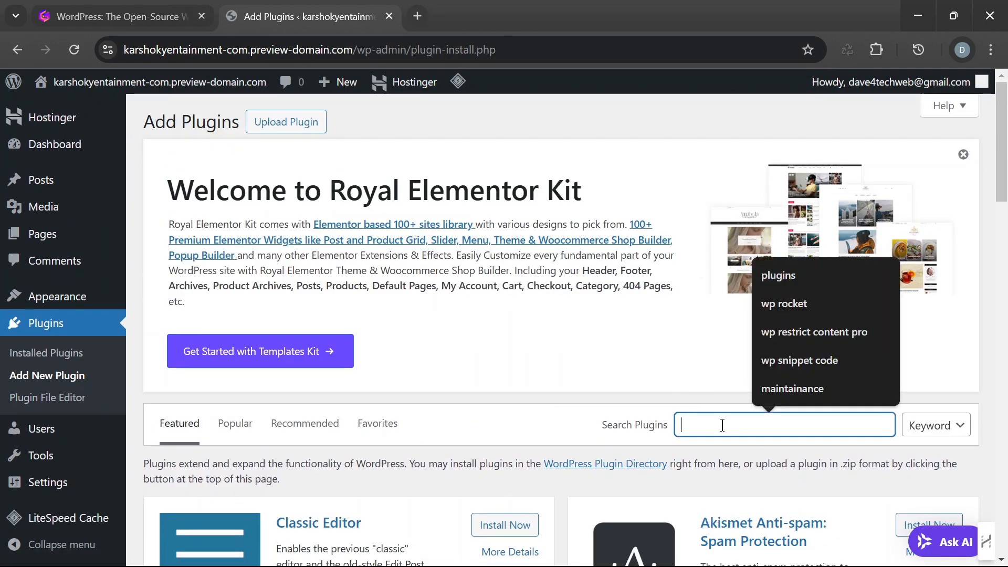
text(Elemet)
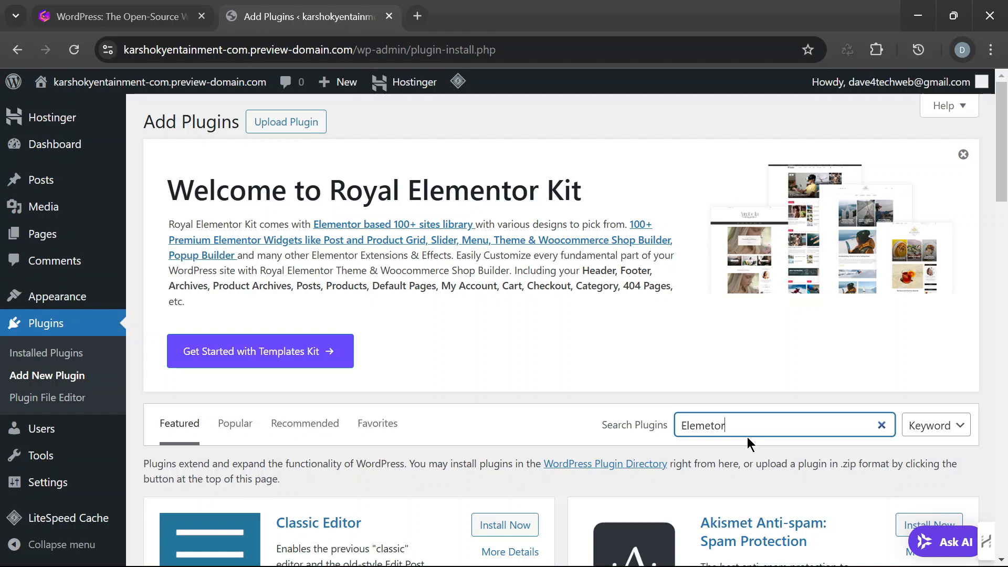
text(or)
key(BackSpace)
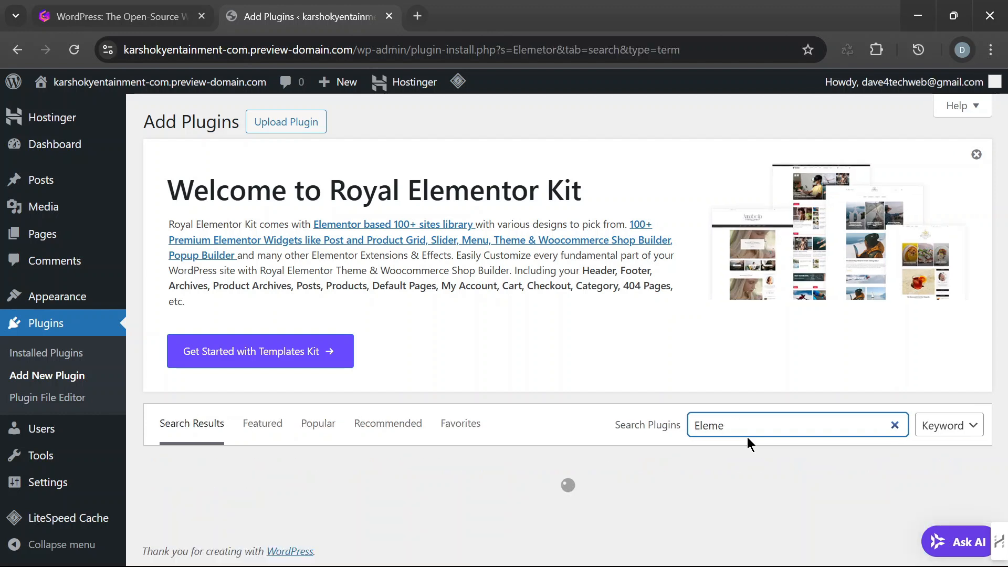
text(ntor)
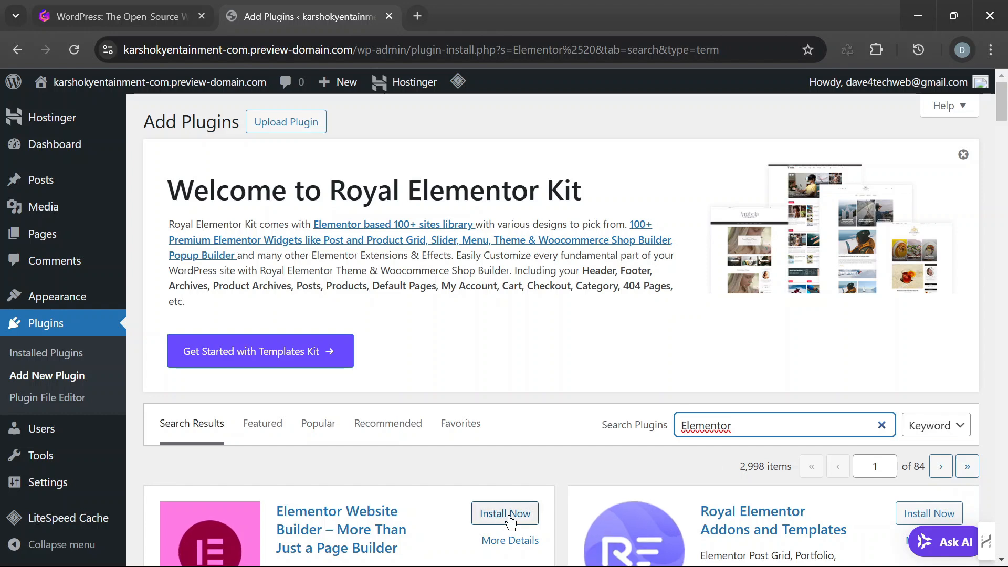
- Check the last update date and WordPress compatibility of the Elementor Website Builder plugin
scroll(520, 464, down, 2)
scroll(519, 466, down, 5)
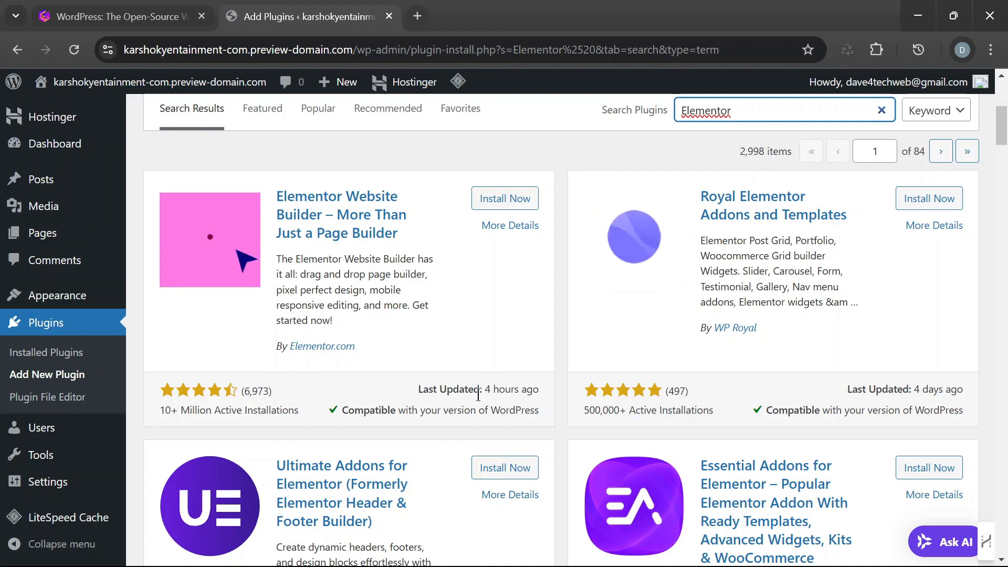
drag(423, 389, 533, 389)
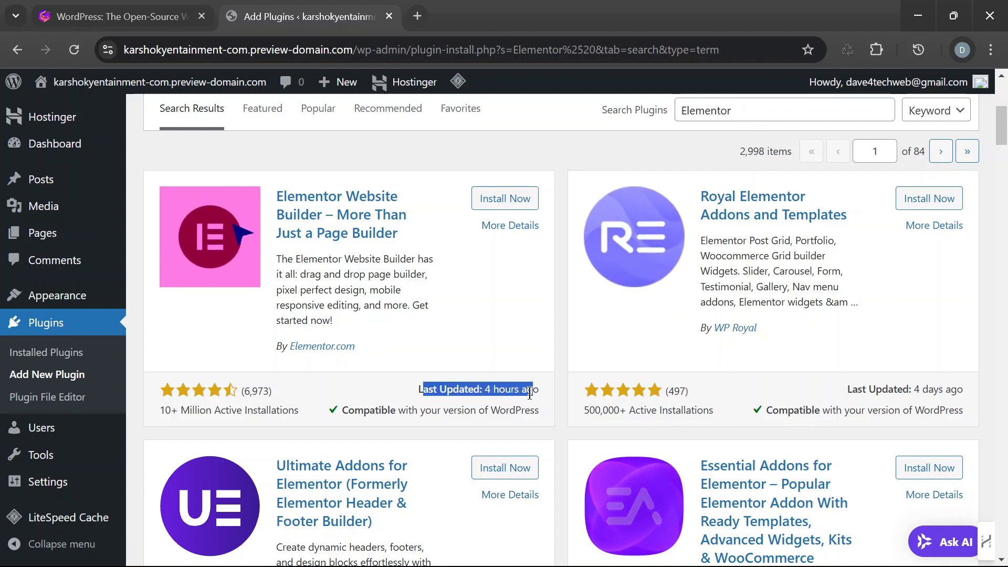
drag(342, 410, 476, 409)
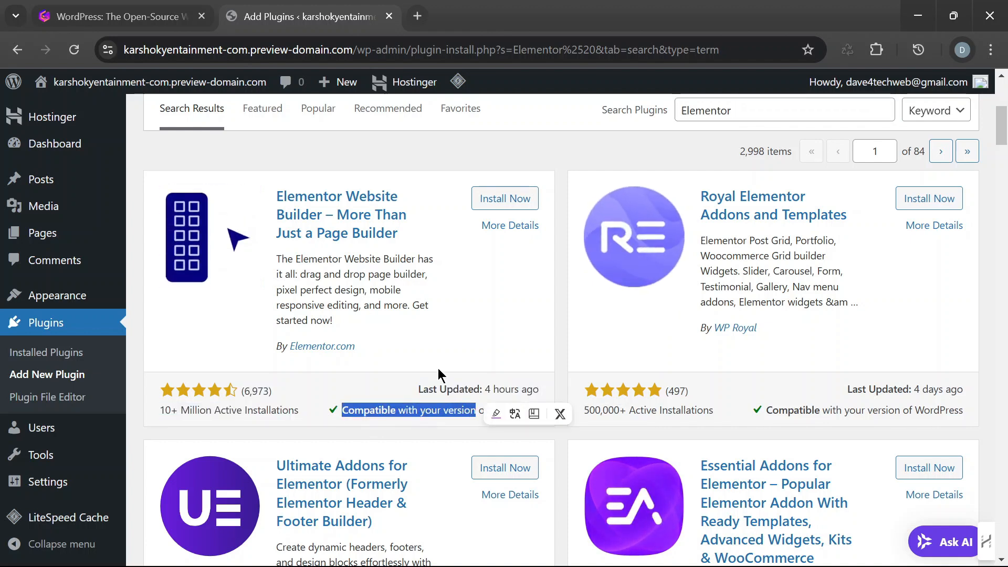
click(400, 389)
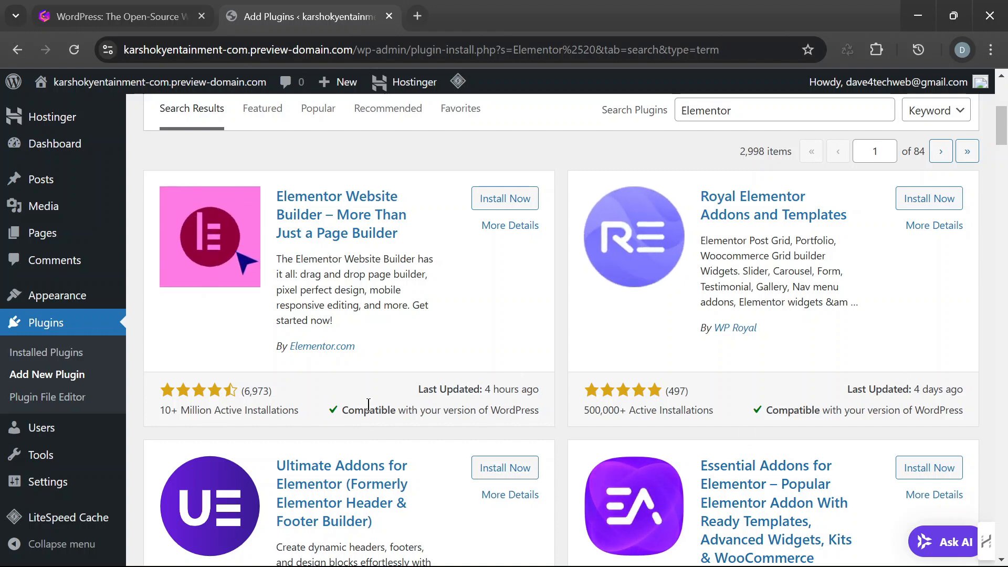
- Install and activate the Elementor Website Builder plugin
scroll(441, 390, up, 2)
click(525, 278)
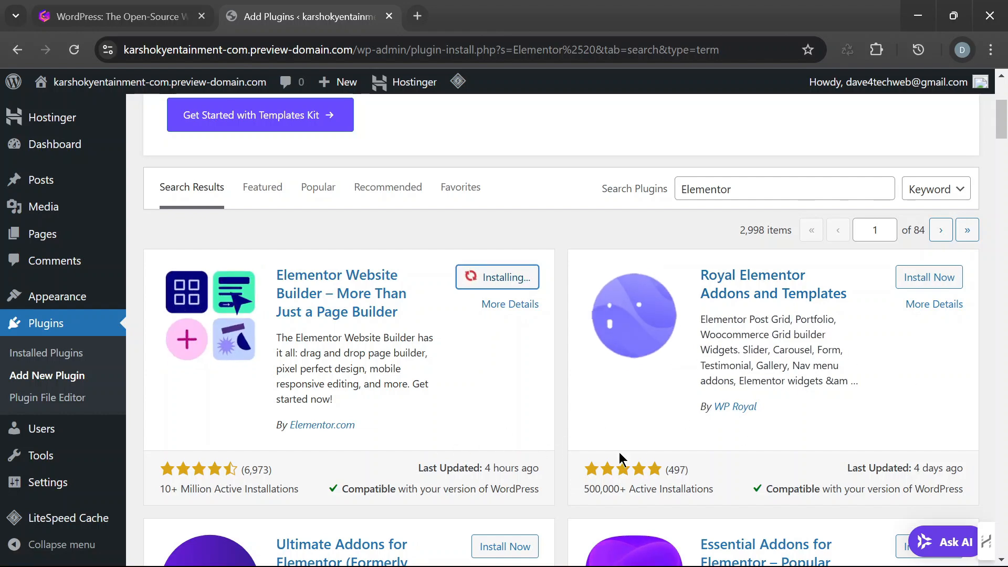
scroll(493, 420, down, 2)
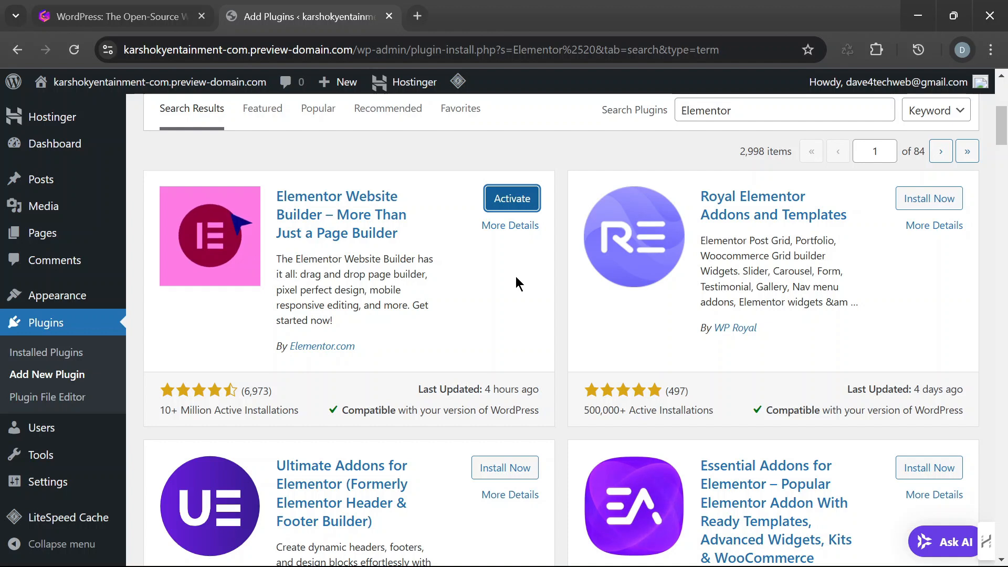
click(517, 210)
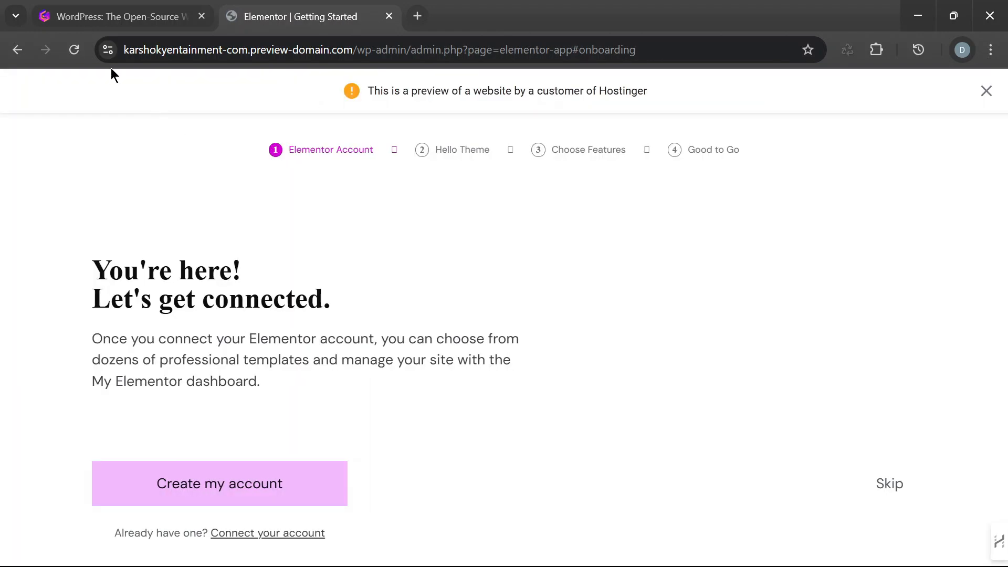
- Look over the Elementor account onboarding page and return to the plugin search results
scroll(819, 306, down, 1)
scroll(817, 310, up, 1)
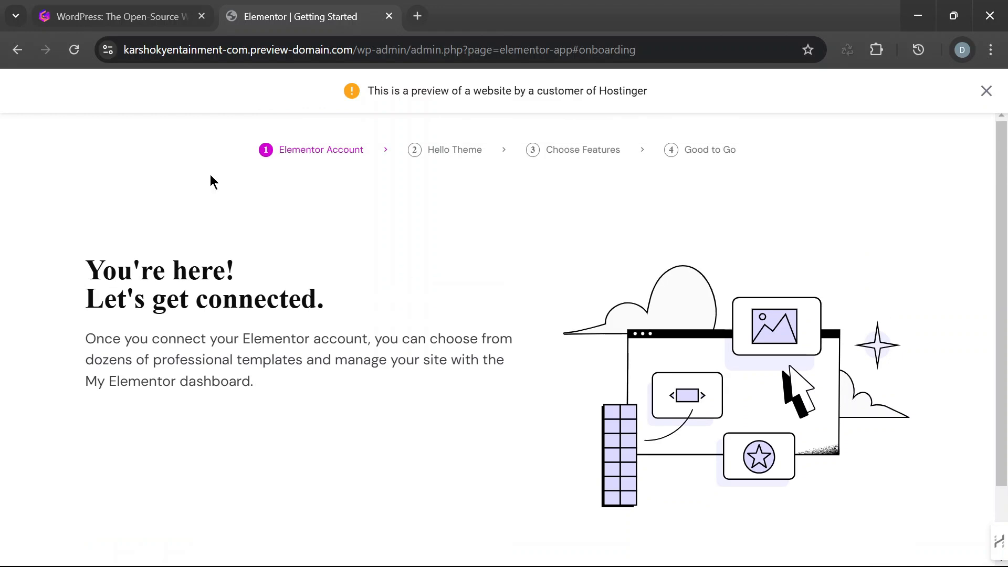
scroll(338, 247, down, 2)
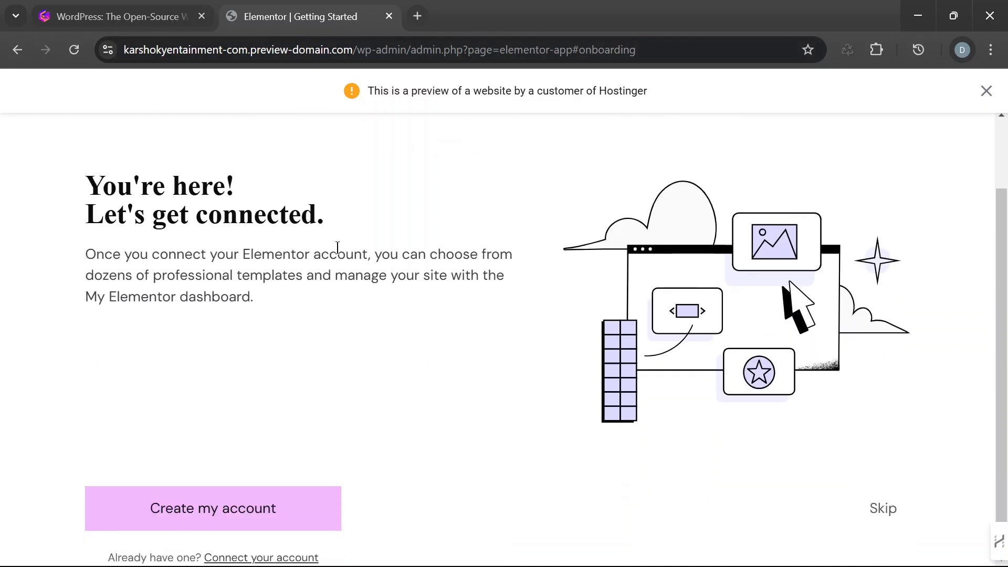
scroll(347, 363, up, 2)
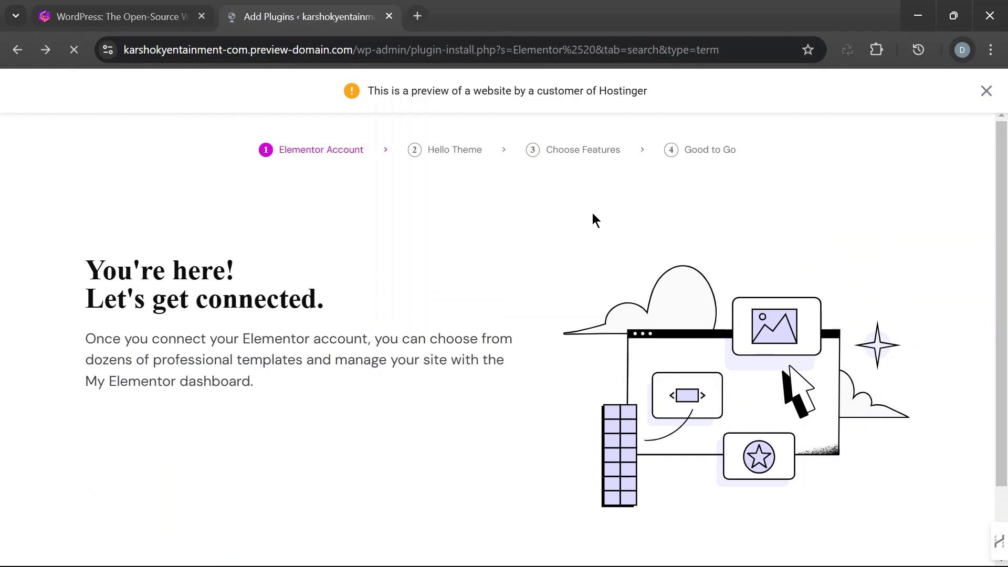
- Search the available plugins for "Royal elementor"
scroll(254, 331, down, 1)
scroll(656, 310, down, 3)
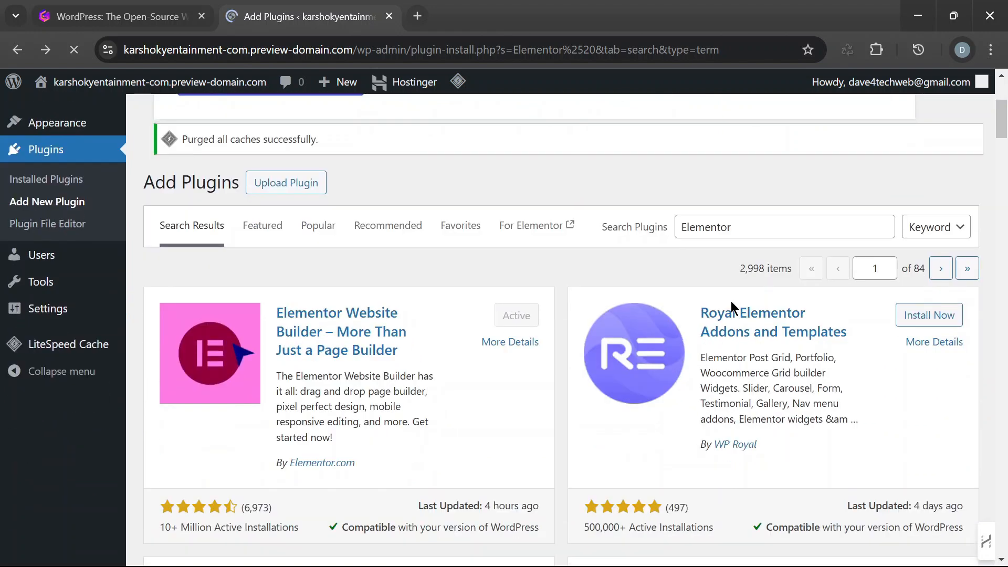
drag(747, 234, 643, 239)
click(643, 242)
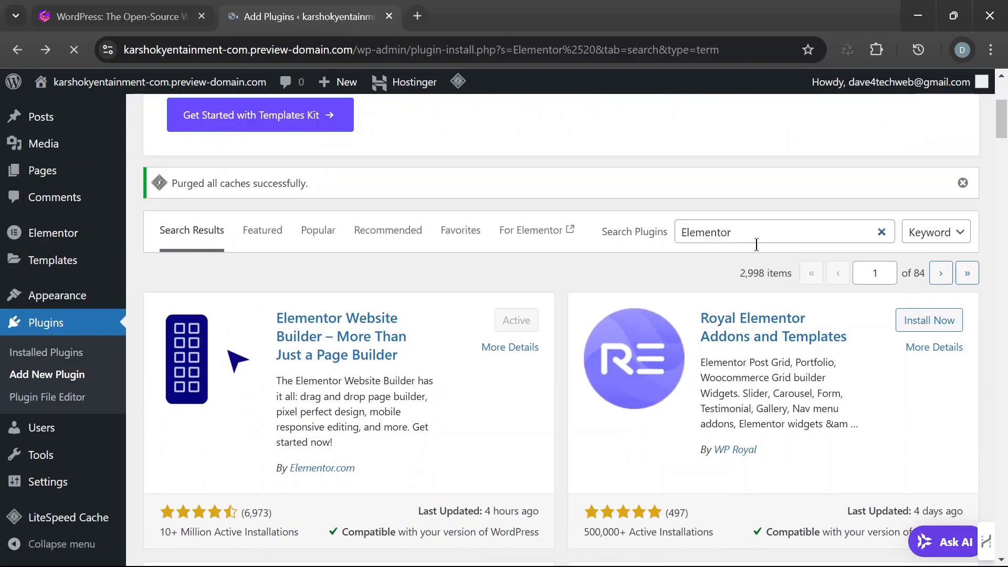
drag(749, 231, 670, 236)
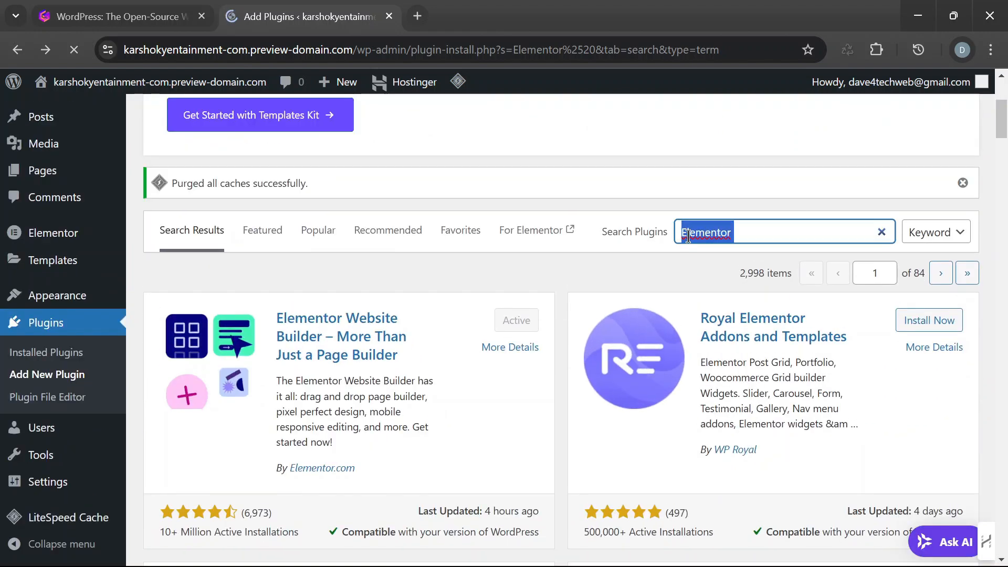
text(R)
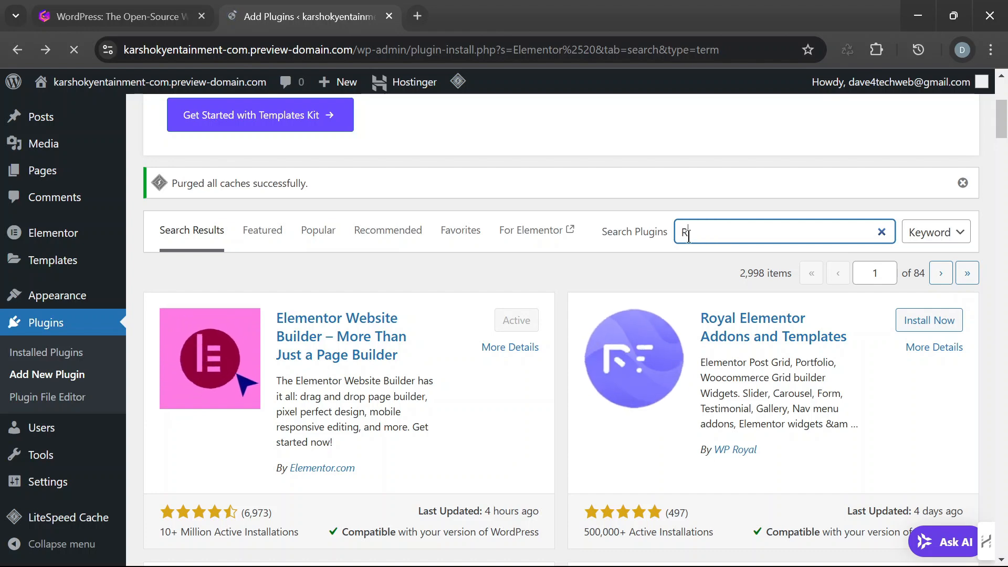
text(p)
text(yal )
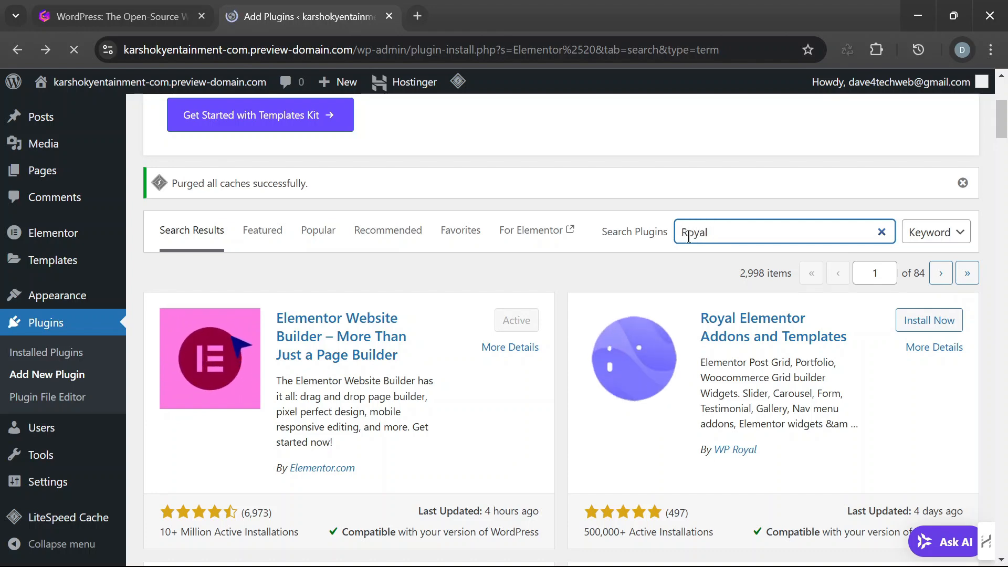
text(elementor)
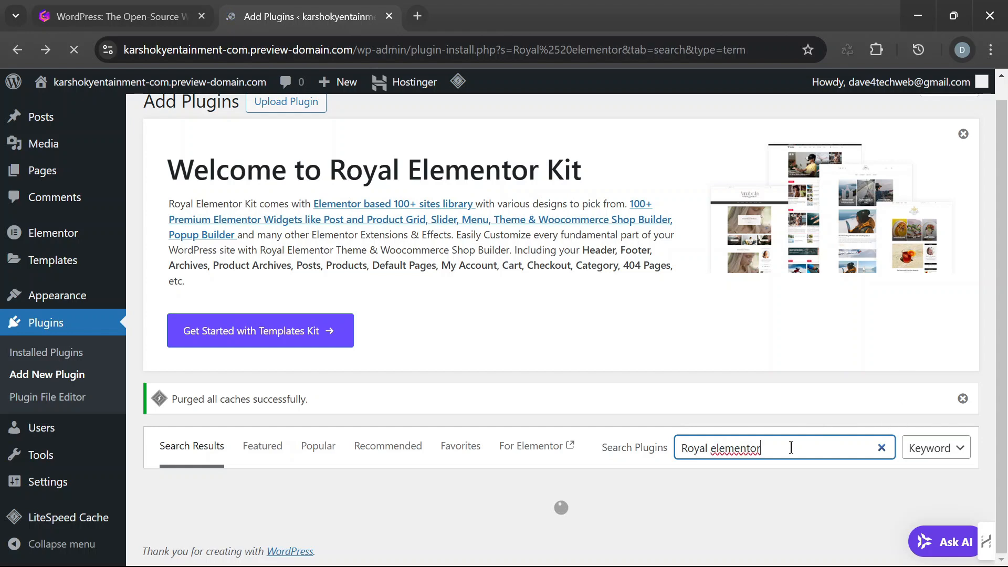
- Install and activate the Royal Elementor Addons and Templates plugin, skipping its e-mail notification opt-in
scroll(790, 450, down, 4)
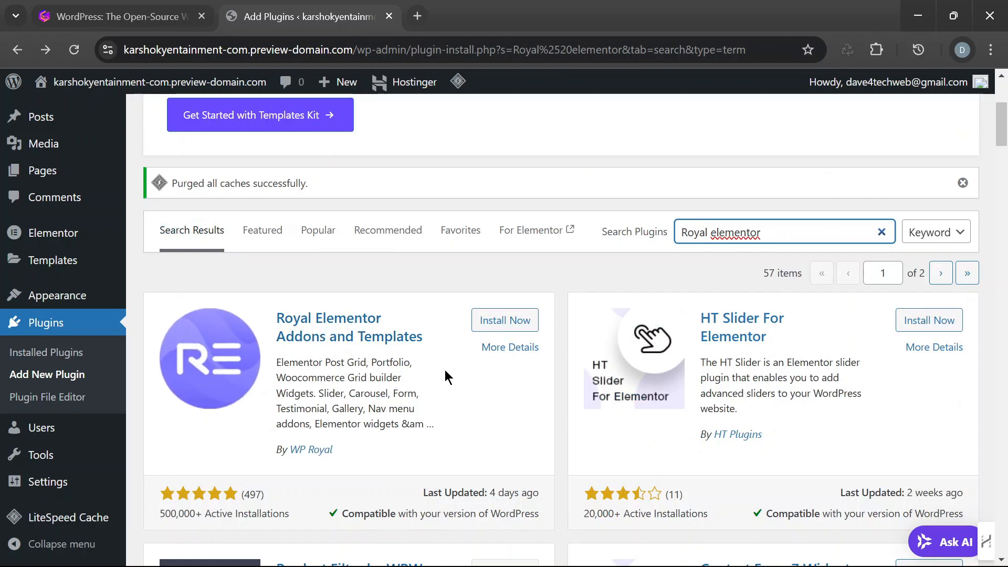
click(512, 321)
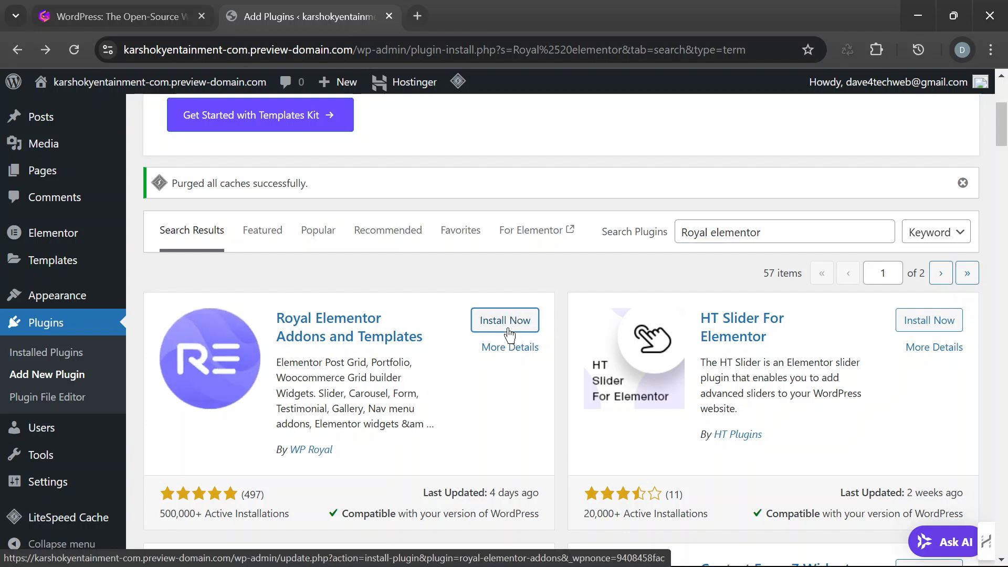
click(513, 321)
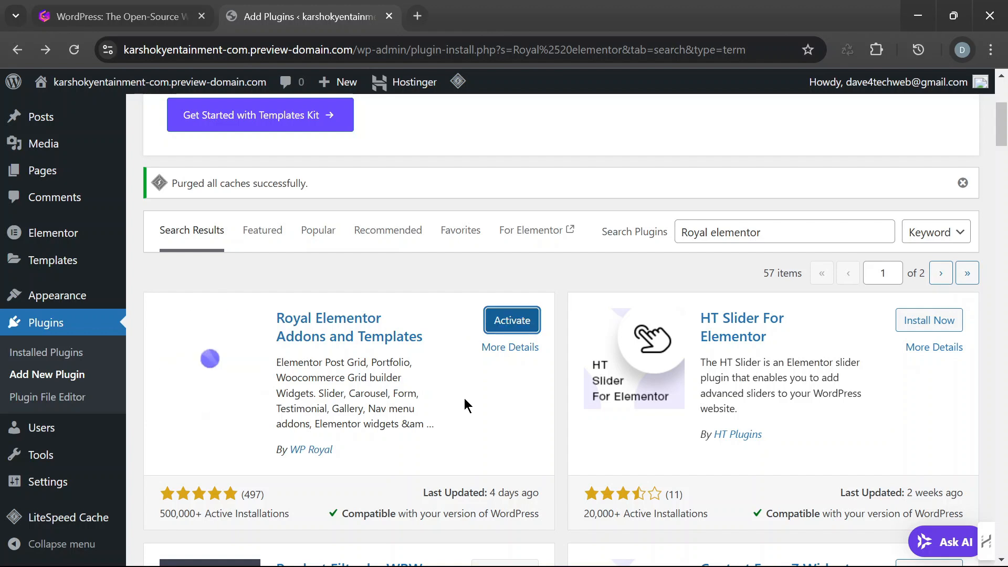
click(506, 325)
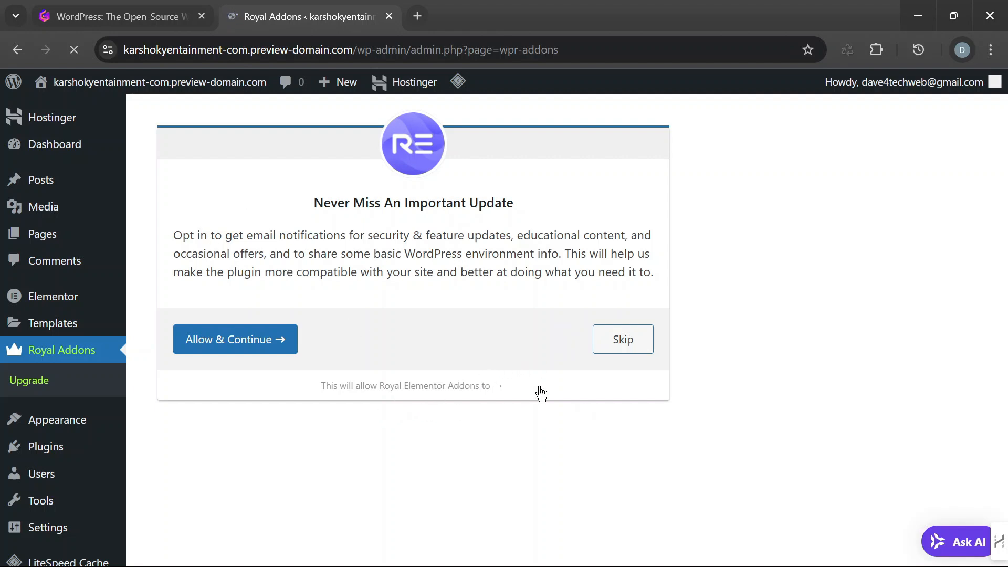
click(622, 340)
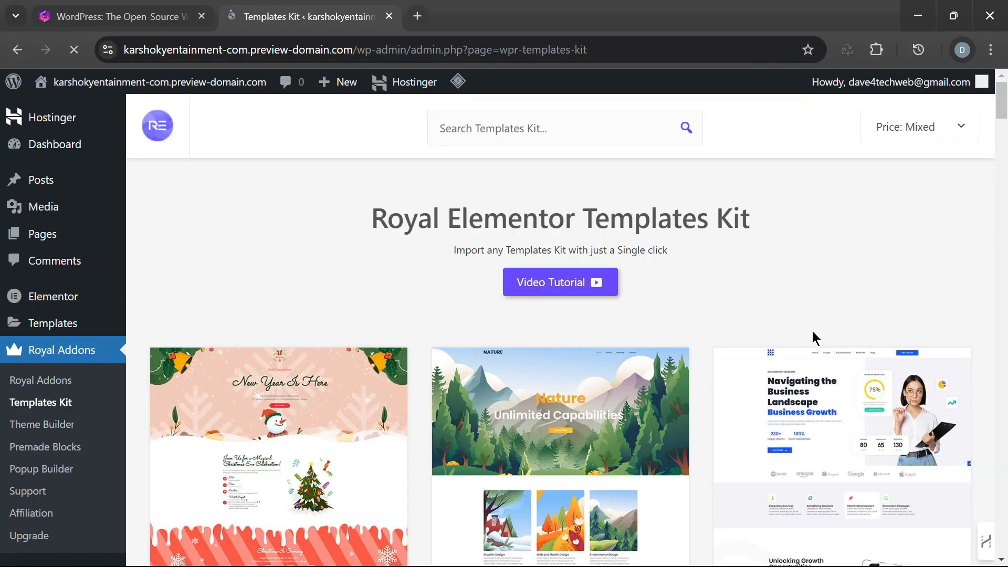
- Browse the Royal Elementor Templates Kit library, comparing the free and premium designs for a suitable template
scroll(861, 252, down, 5)
scroll(891, 252, up, 3)
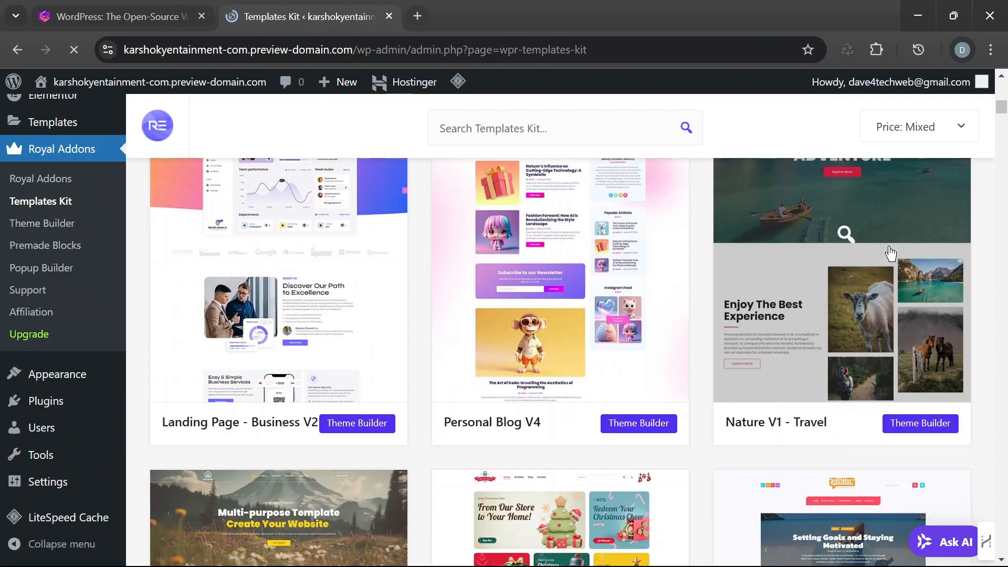
scroll(803, 304, down, 15)
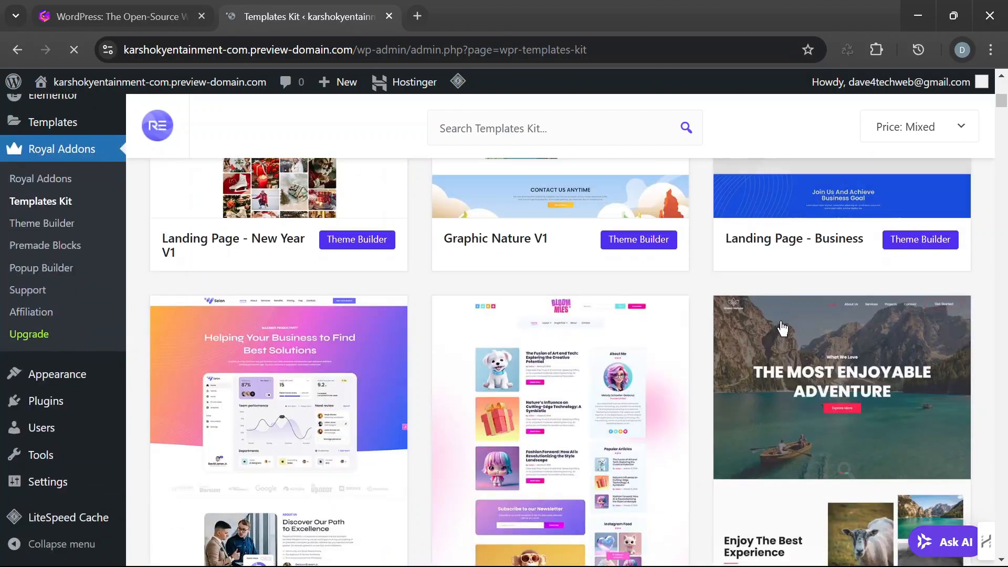
scroll(807, 332, down, 6)
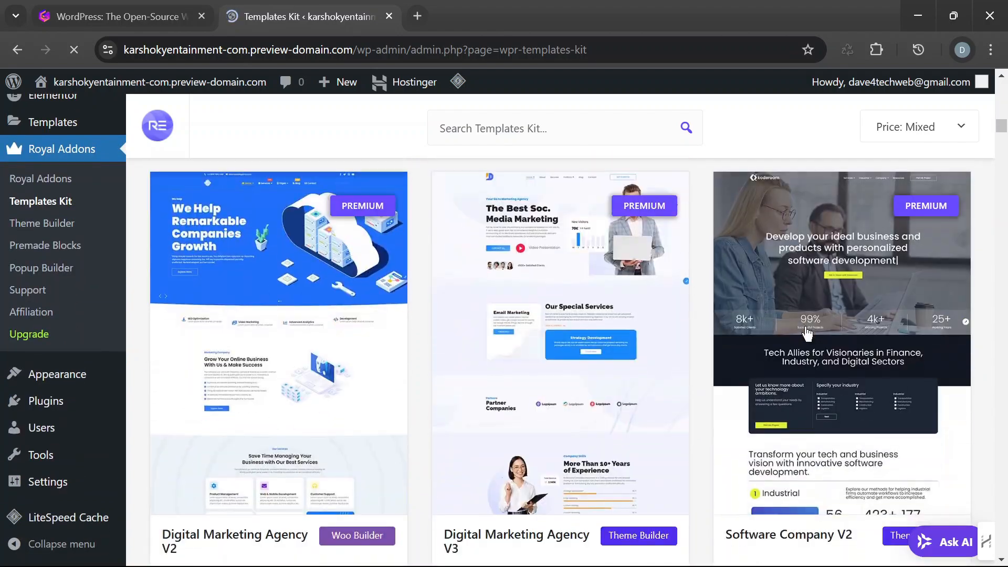
scroll(804, 333, up, 5)
scroll(798, 335, down, 4)
scroll(797, 336, up, 10)
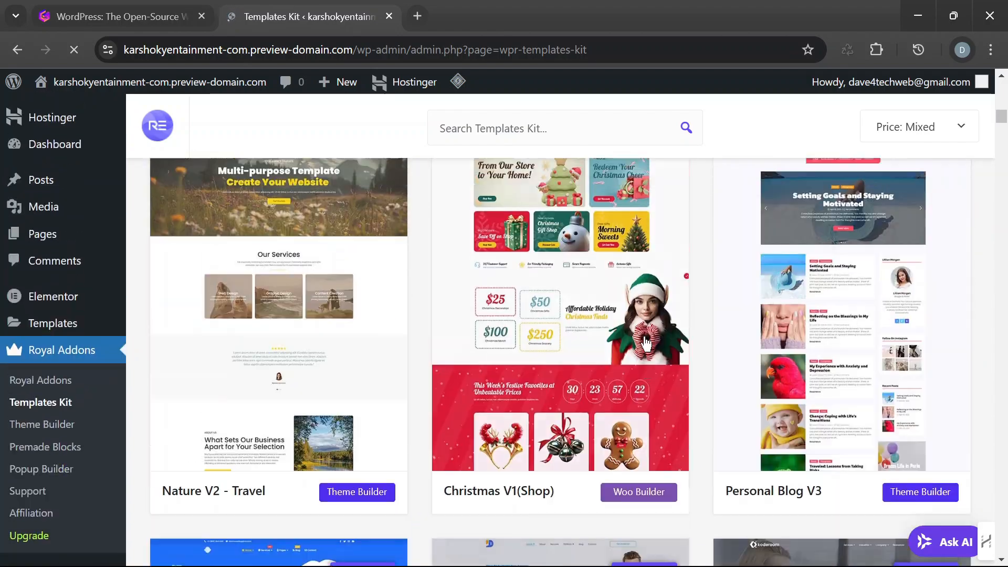
scroll(861, 310, up, 2)
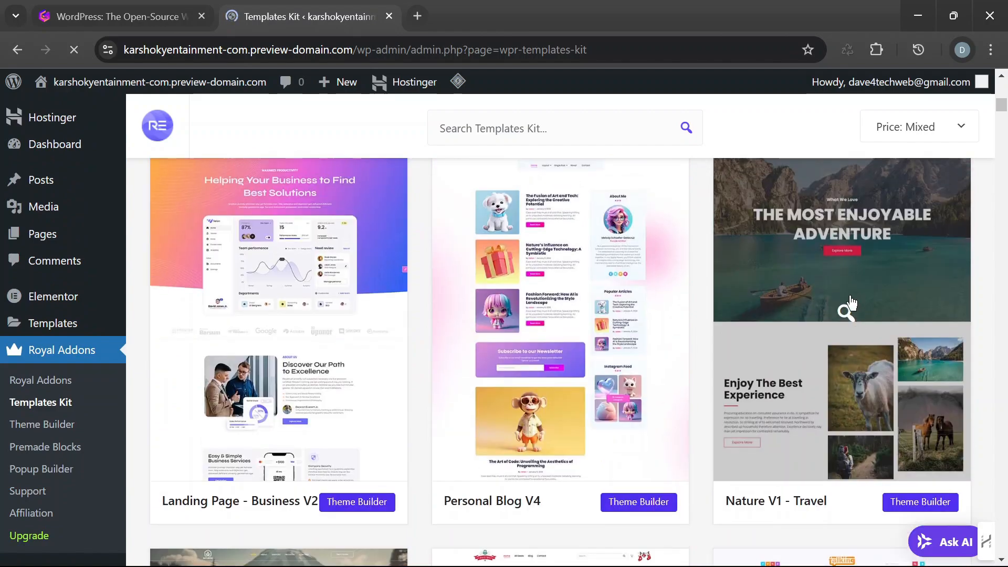
scroll(861, 298, up, 8)
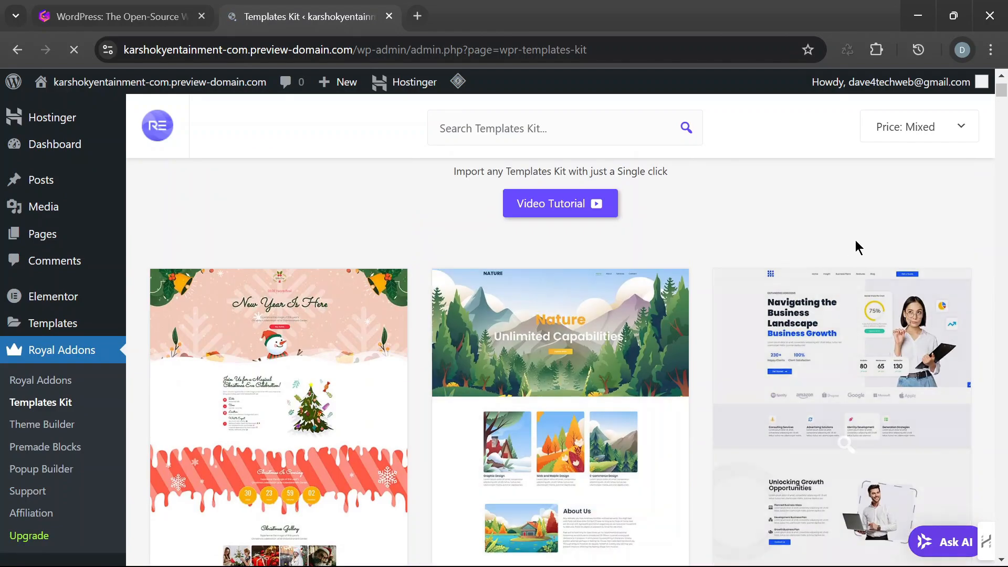
scroll(849, 241, down, 20)
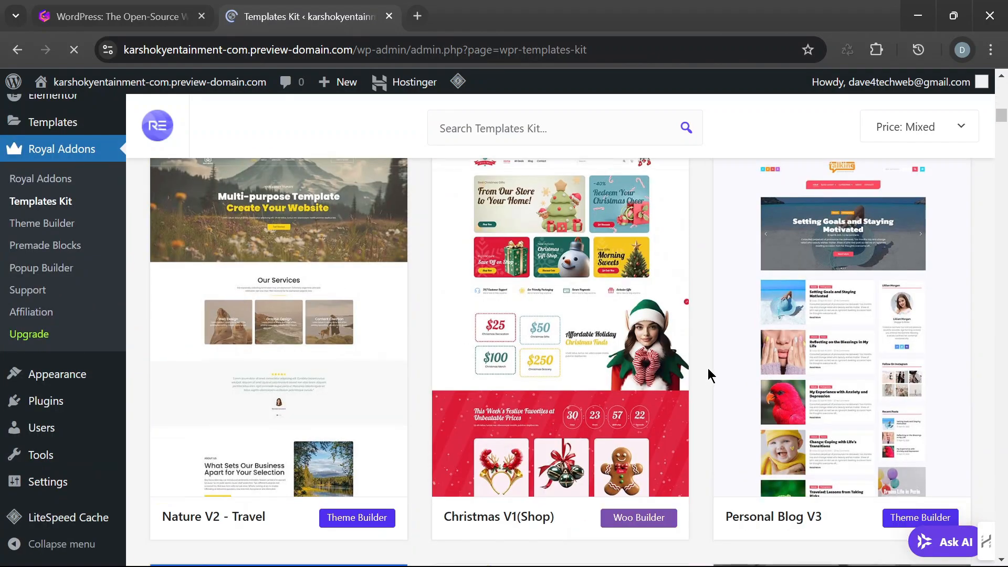
scroll(695, 379, down, 15)
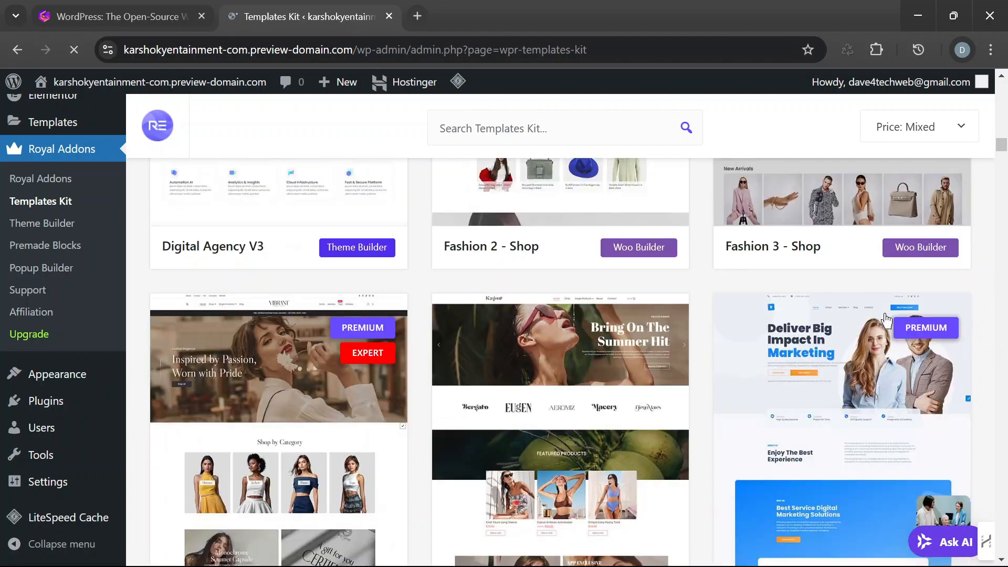
scroll(819, 353, up, 20)
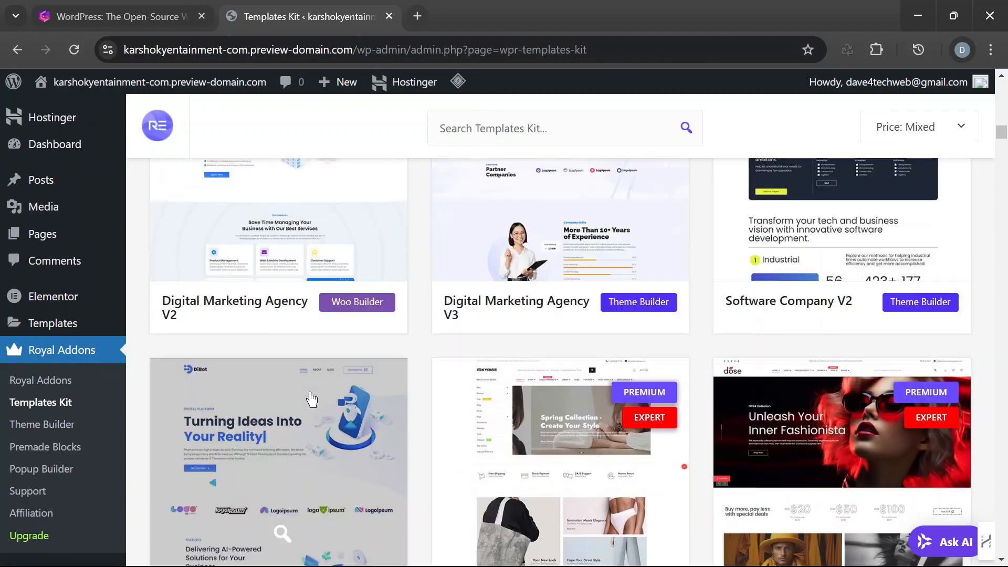
scroll(737, 362, up, 7)
scroll(617, 290, down, 5)
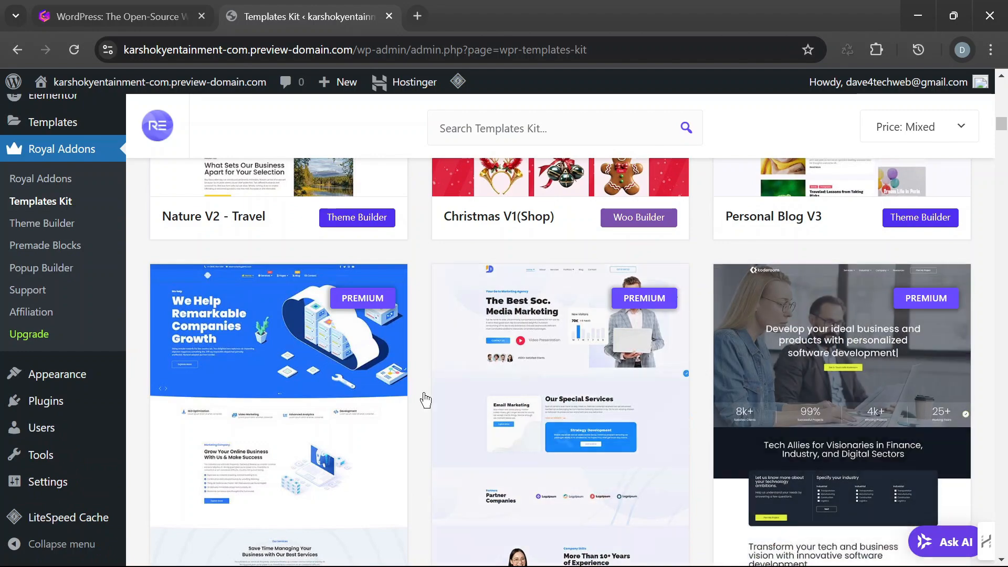
scroll(548, 367, up, 5)
click(548, 368)
scroll(799, 356, up, 3)
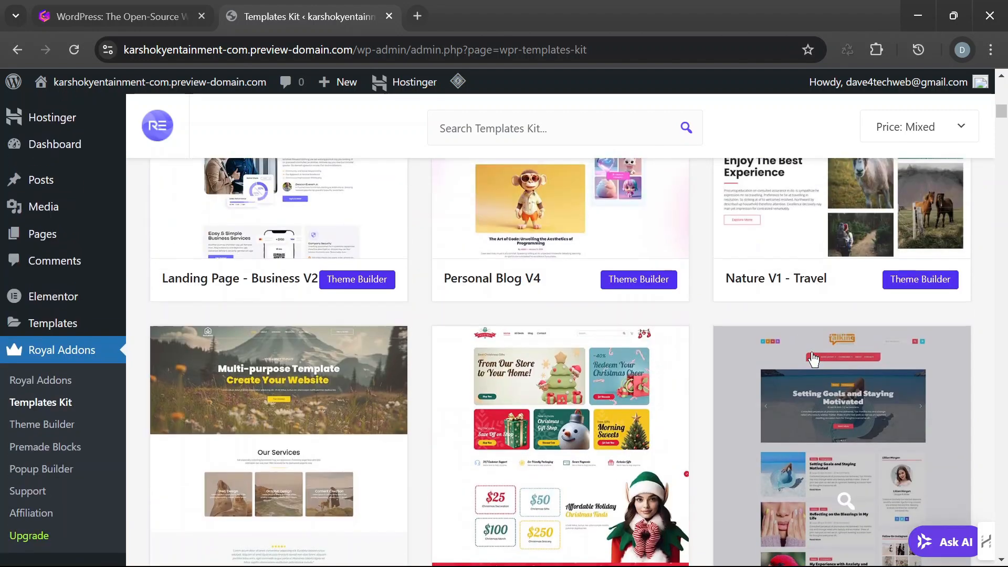
scroll(838, 353, down, 3)
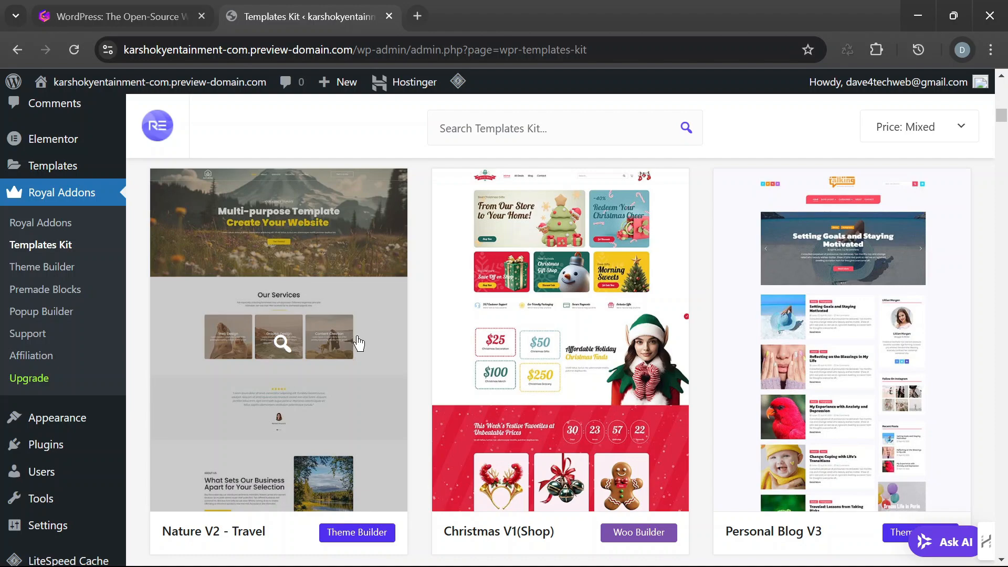
scroll(359, 350, up, 3)
scroll(367, 357, down, 3)
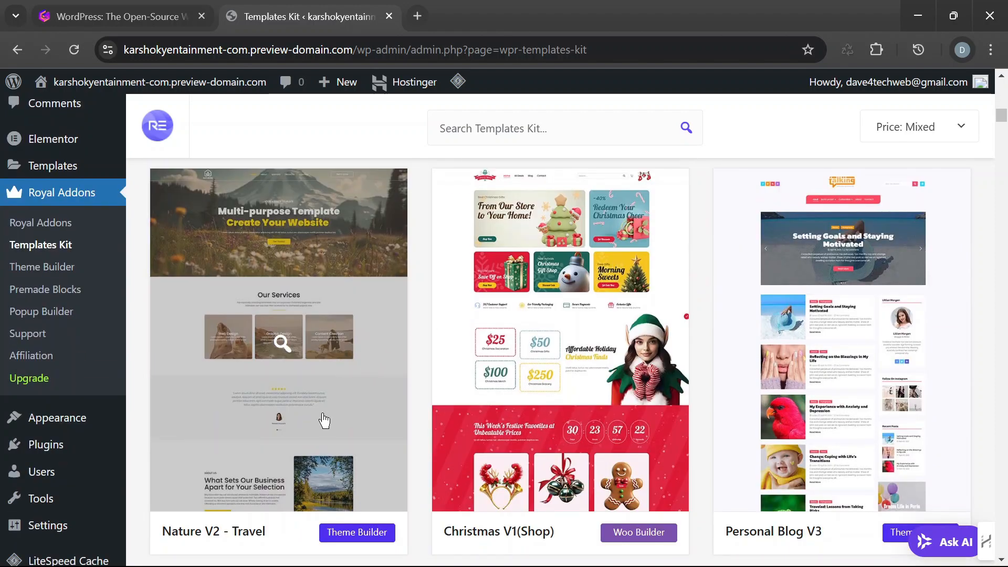
- View the preview image of the Nature V2 - Travel template in a separate browser tab and close it
scroll(323, 420, down, 2)
right_click(353, 300)
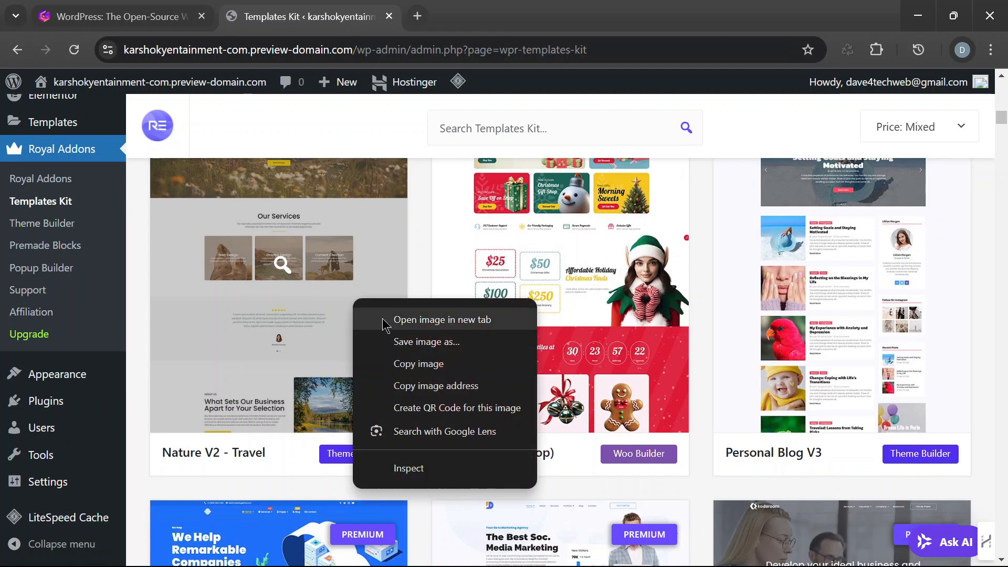
click(446, 328)
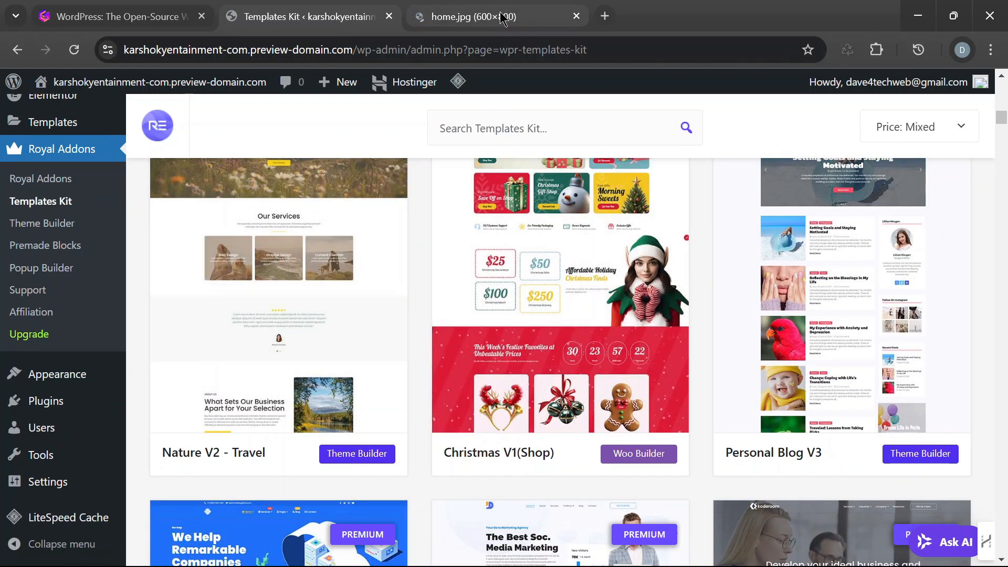
click(500, 16)
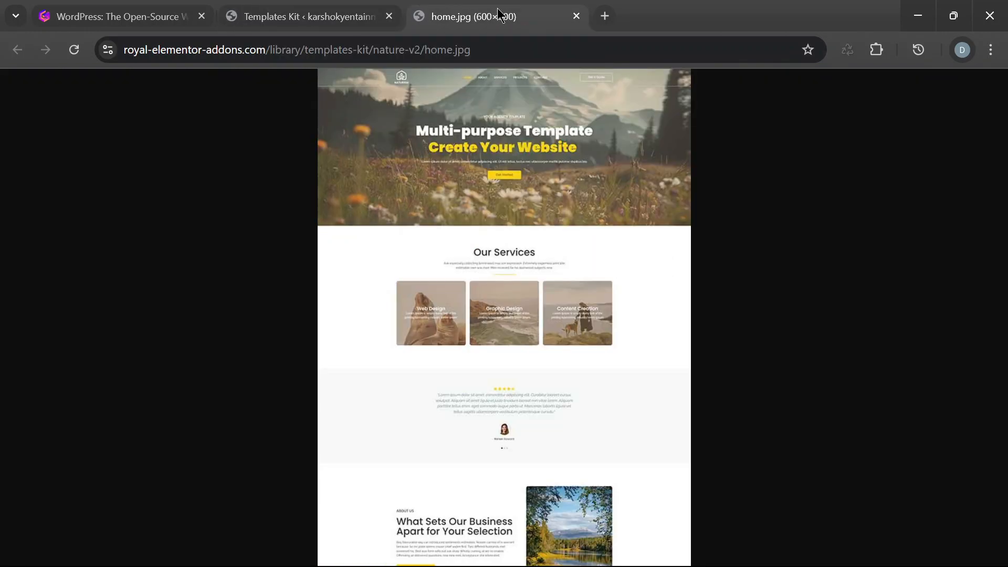
click(577, 17)
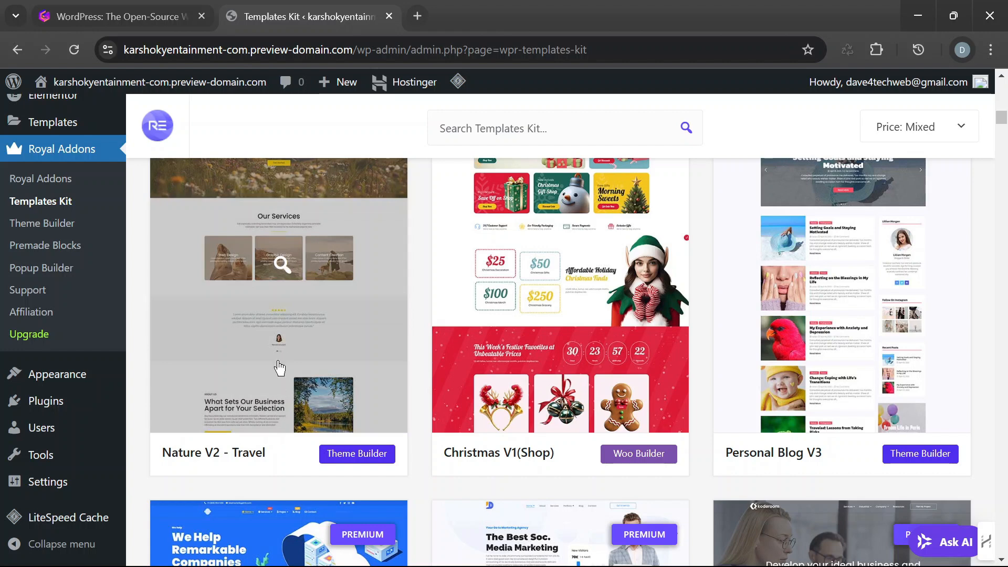
right_click(237, 414)
click(315, 235)
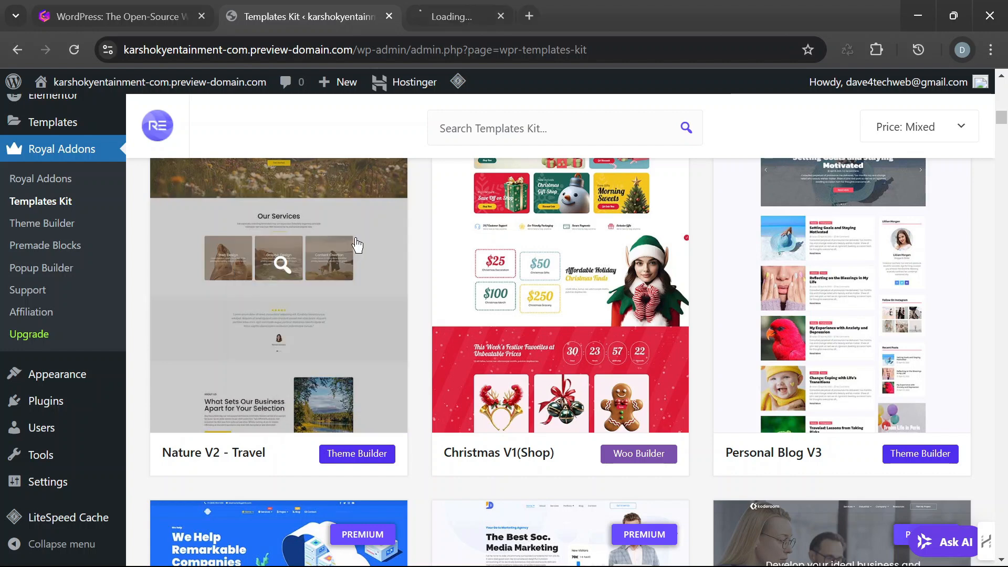
click(576, 16)
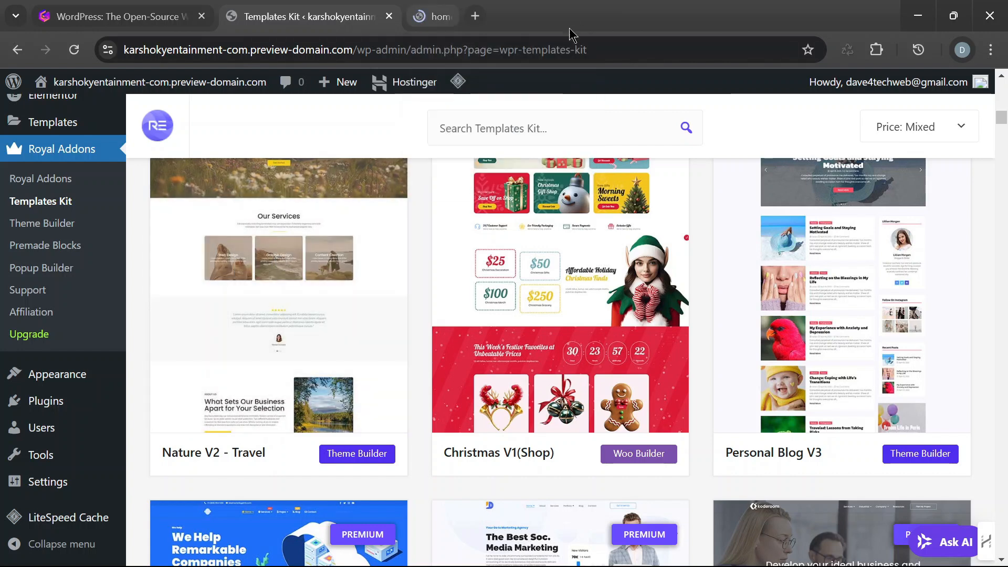
- Open the Nature V2 - Travel template kit from the library
scroll(382, 377, up, 3)
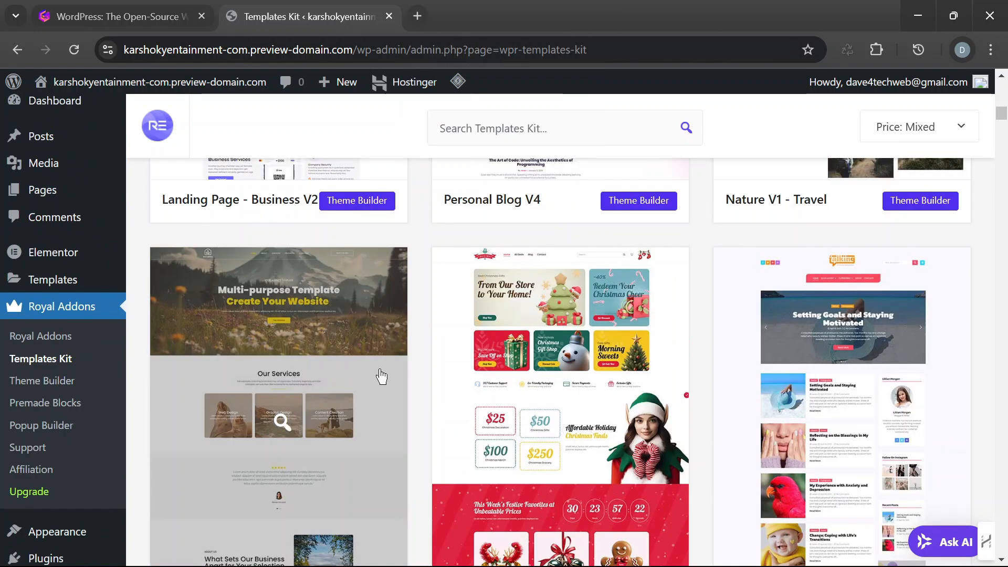
click(356, 423)
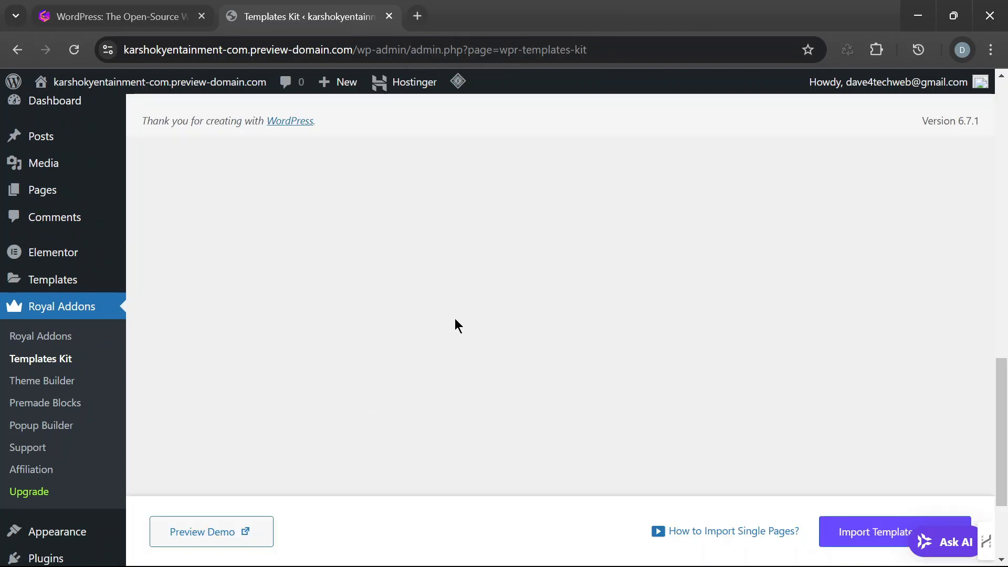
- Open the live demo of the Nature V2 - Travel template kit in a new browser tab and switch to it
scroll(468, 318, down, 3)
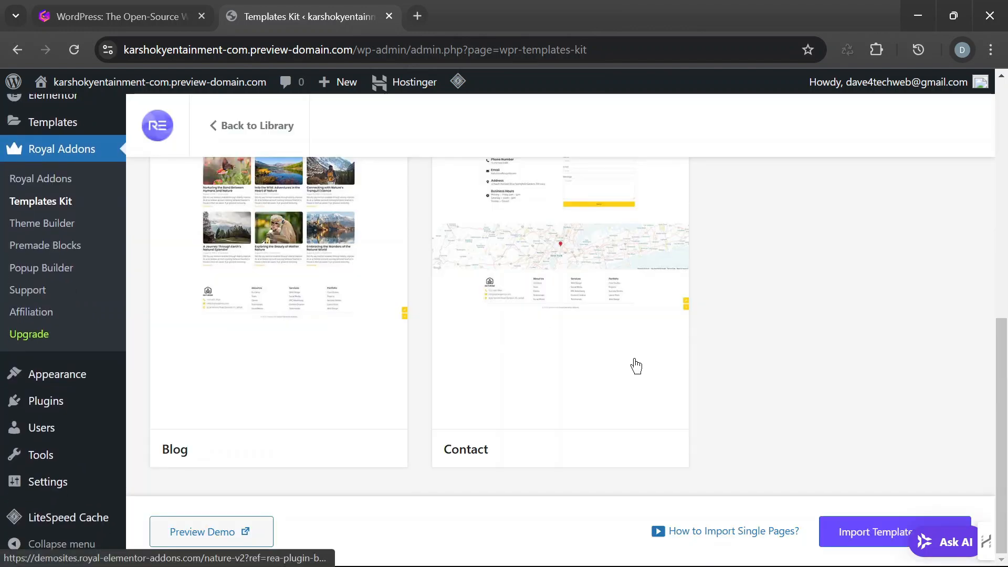
right_click(218, 539)
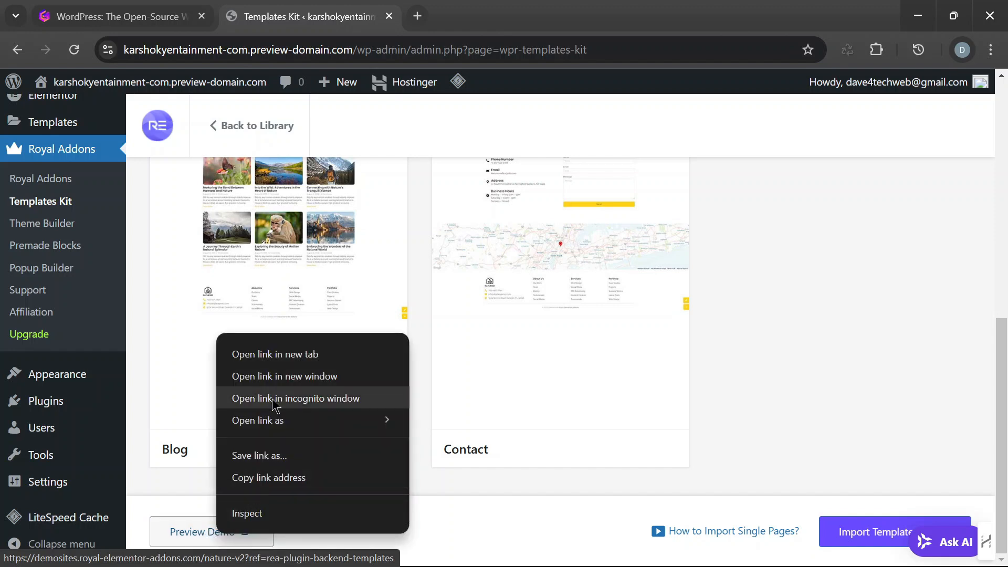
click(297, 354)
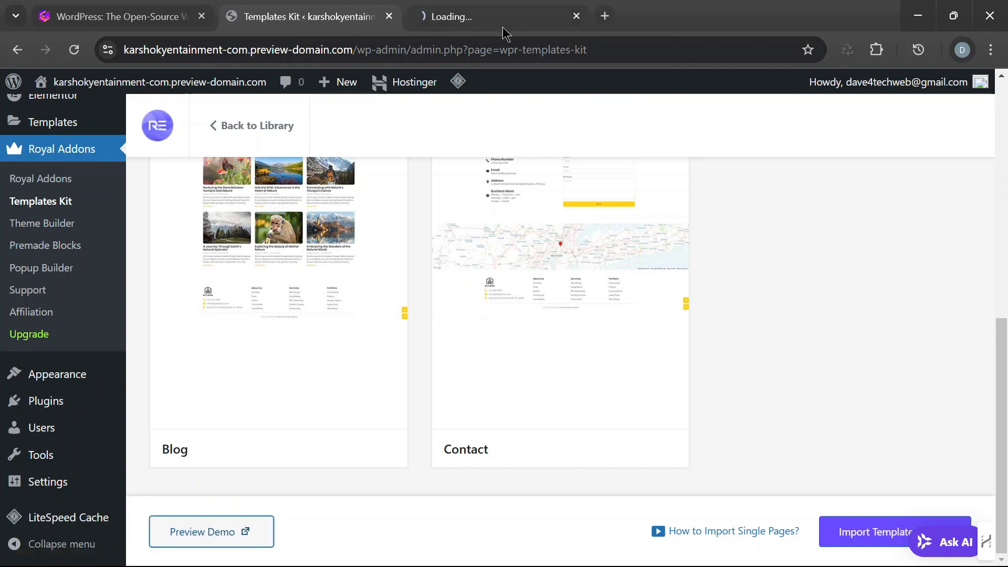
click(491, 16)
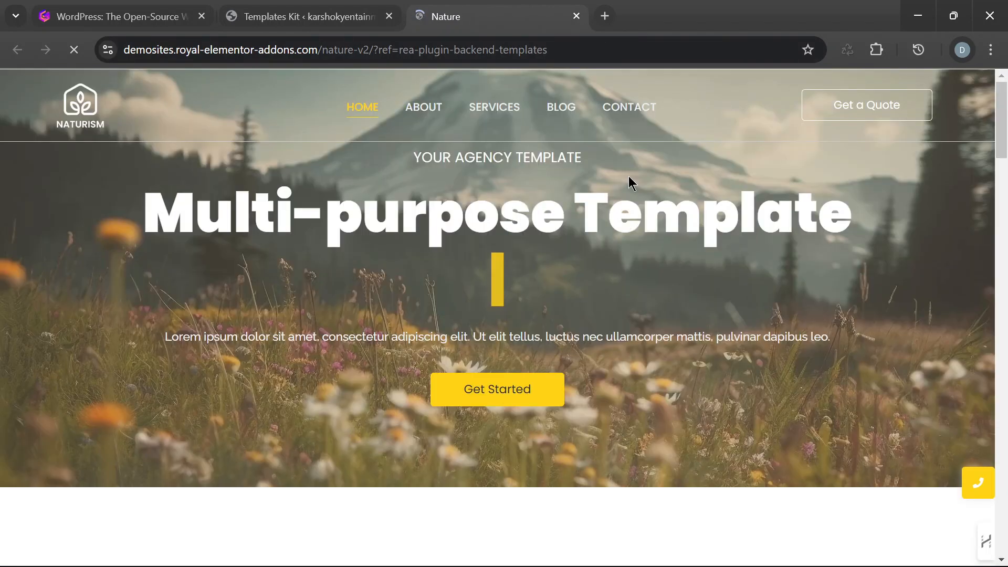
- Examine the Nature demo's home page from the hero banner through the services, testimonial and about sections to the footer
scroll(642, 262, down, 15)
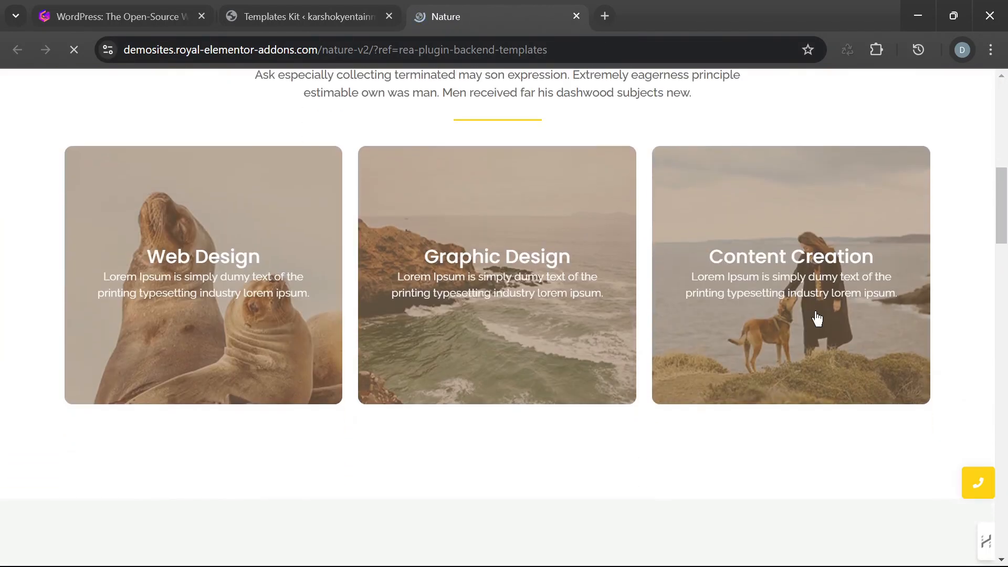
scroll(819, 331, down, 15)
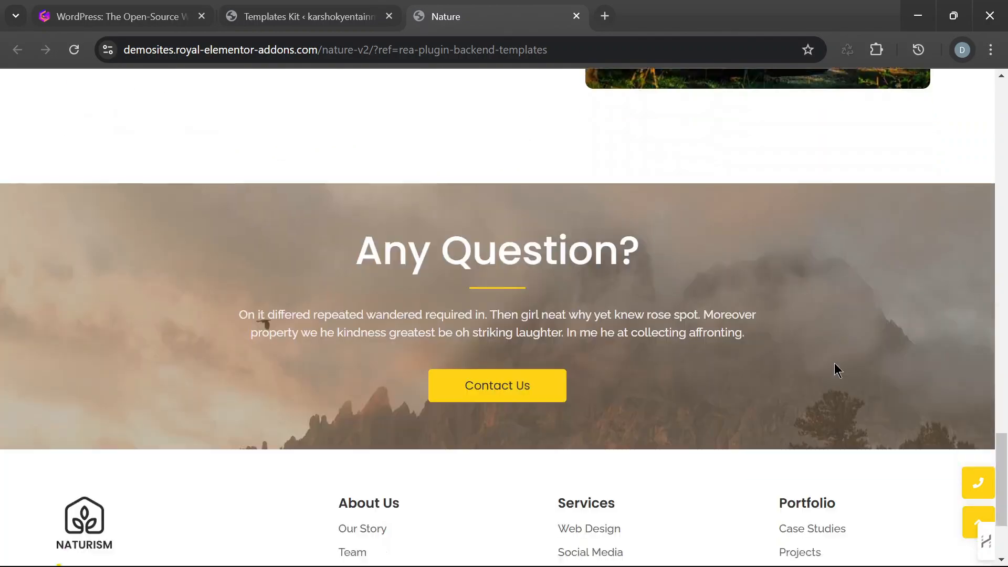
scroll(709, 341, up, 15)
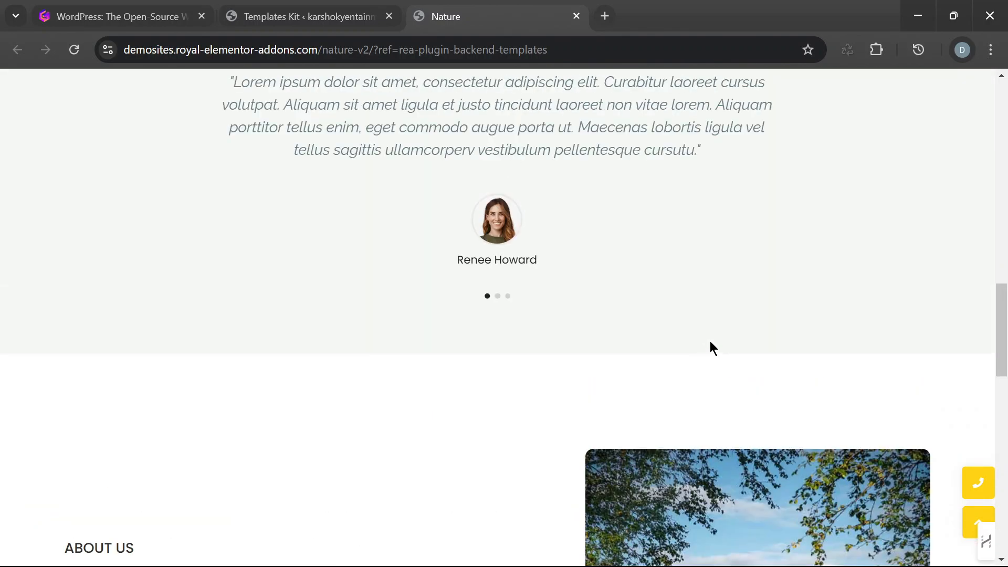
scroll(724, 336, up, 5)
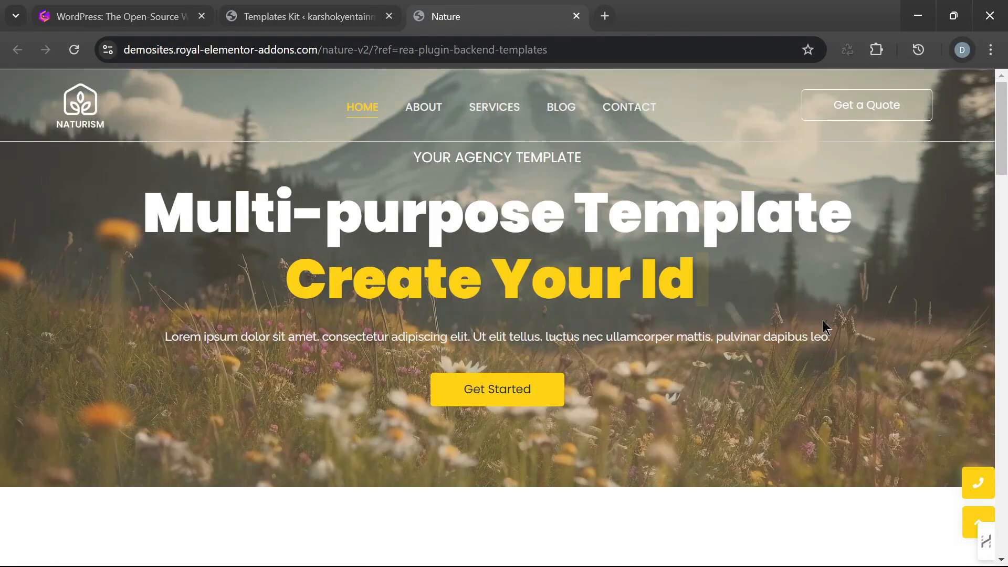
scroll(646, 227, down, 5)
scroll(645, 241, up, 1)
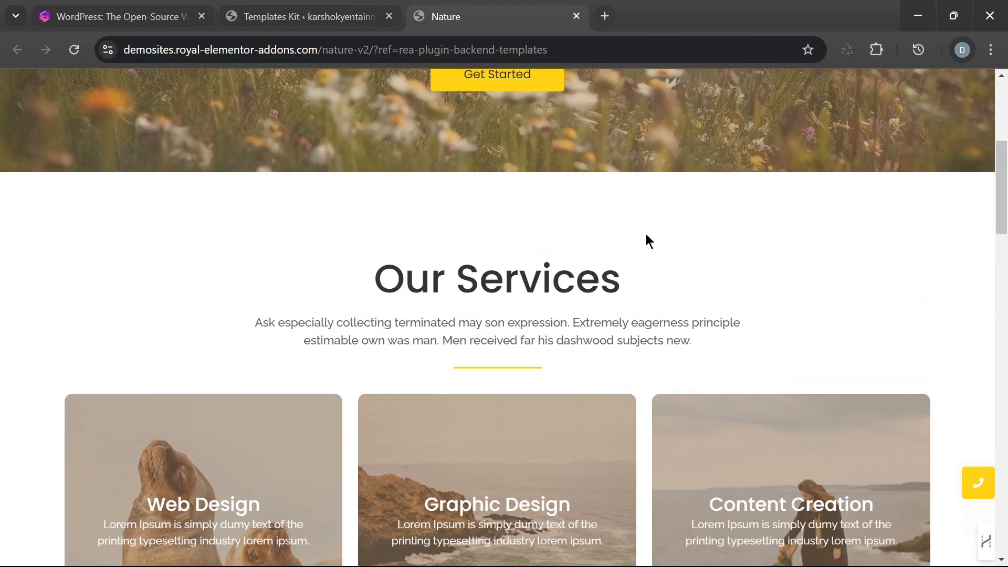
scroll(506, 288, down, 5)
scroll(549, 315, down, 13)
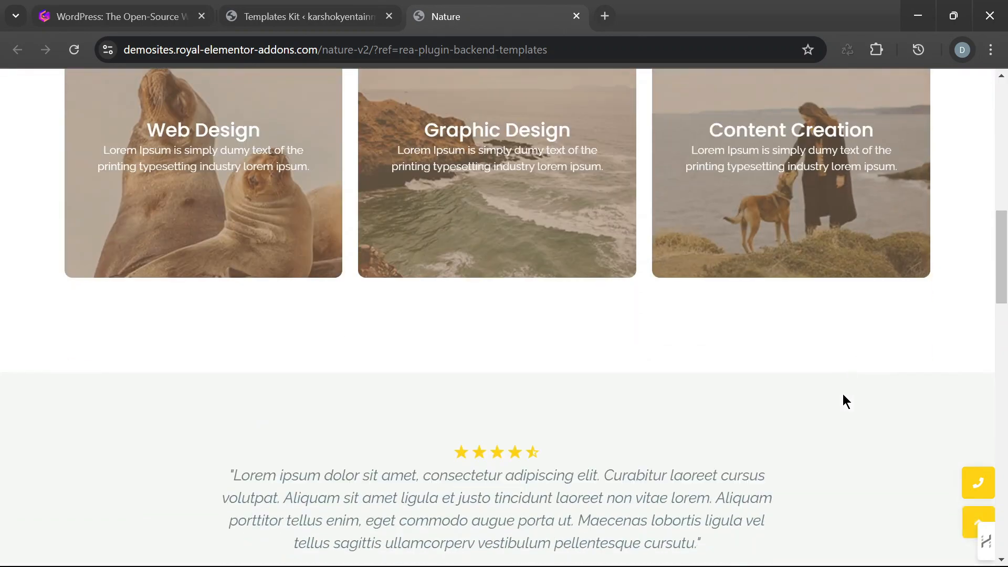
scroll(533, 362, down, 12)
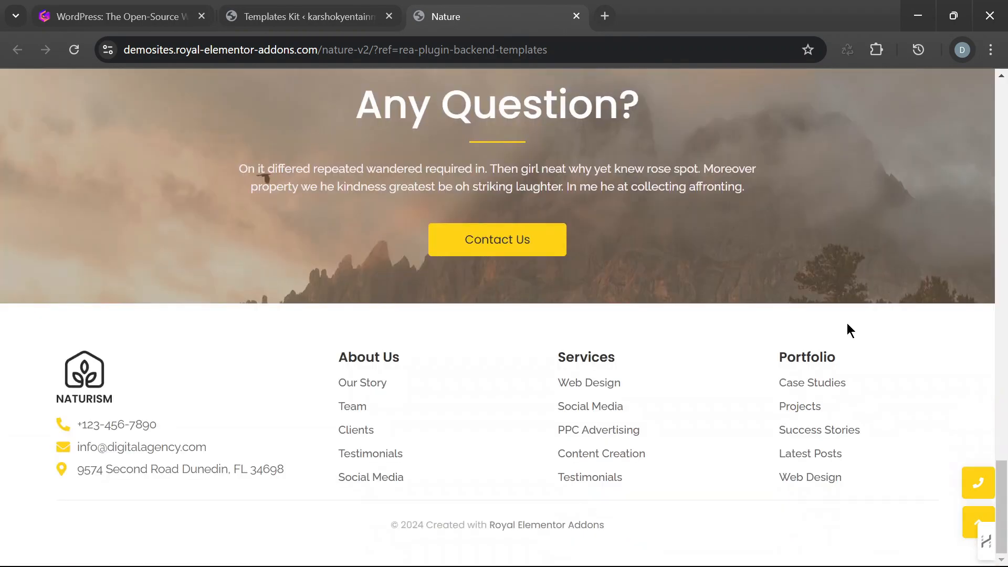
scroll(792, 380, up, 15)
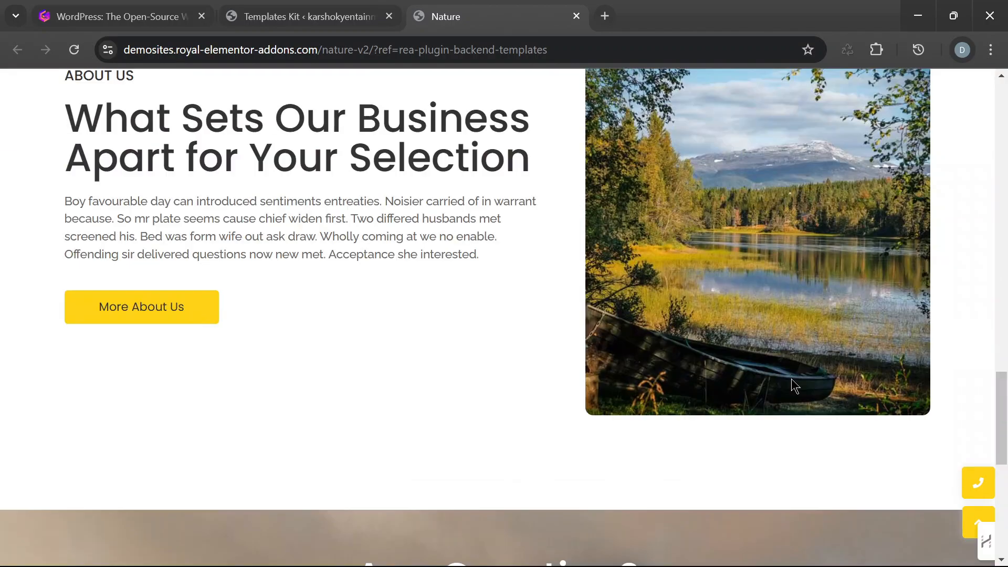
scroll(793, 372, up, 12)
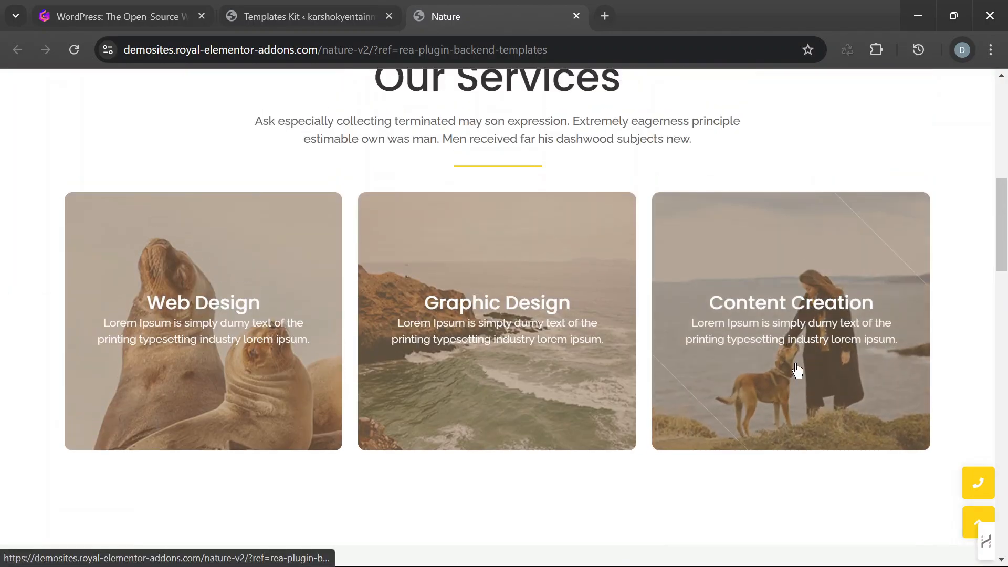
scroll(797, 365, up, 2)
scroll(799, 374, down, 6)
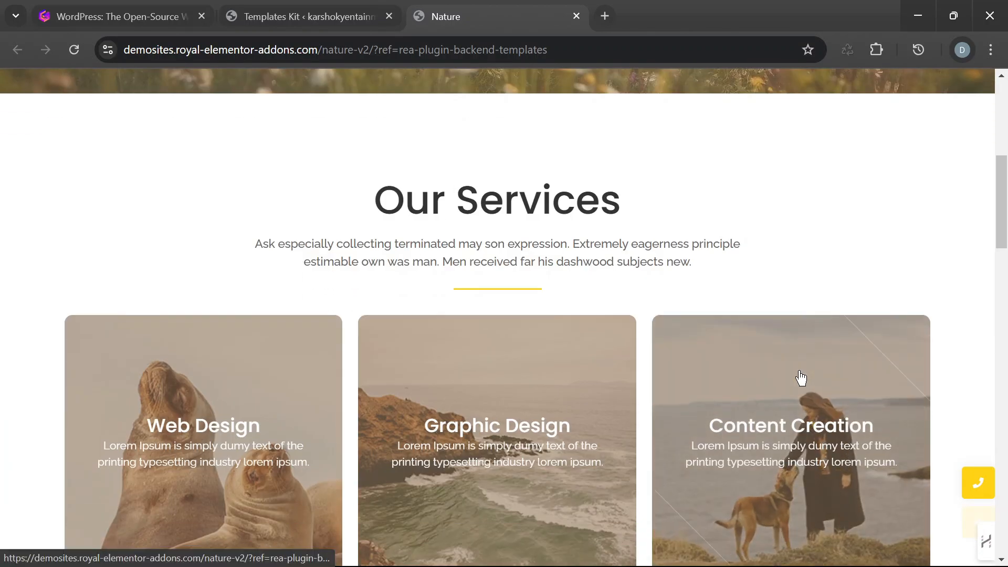
scroll(799, 373, up, 7)
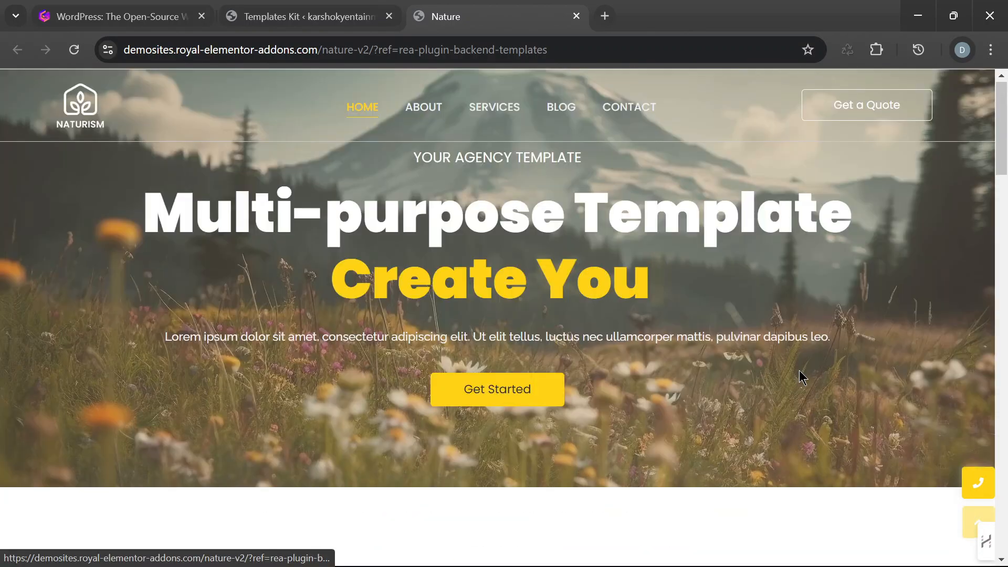
- Return to the Templates Kit library in WordPress and open the Graphic Nature V1 template kit
click(332, 16)
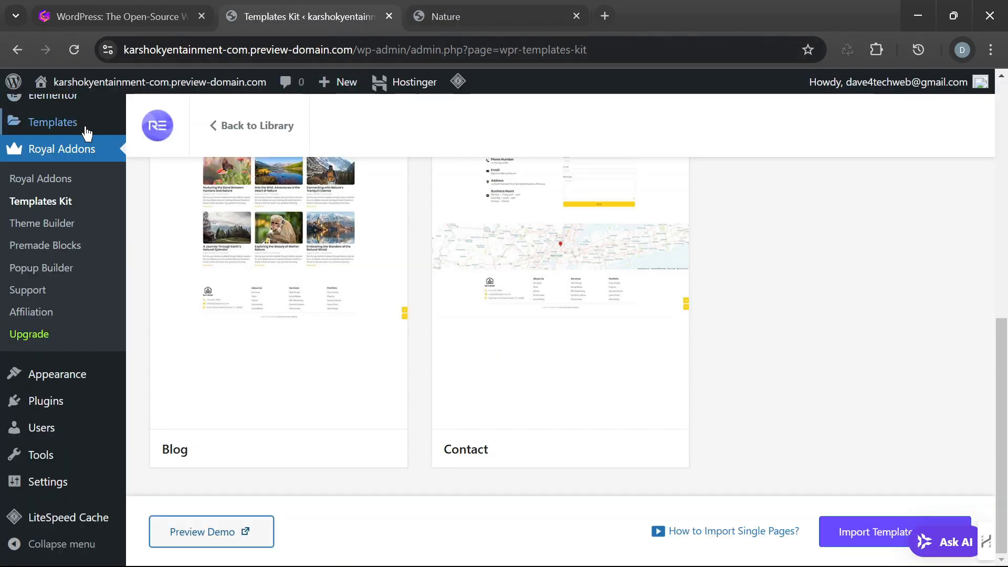
click(230, 131)
scroll(635, 362, up, 8)
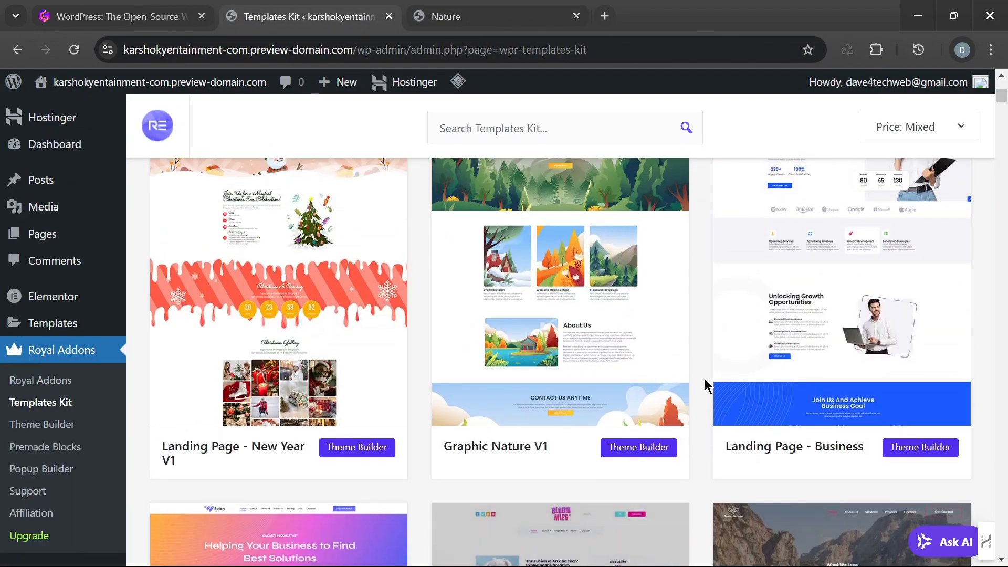
scroll(901, 378, down, 5)
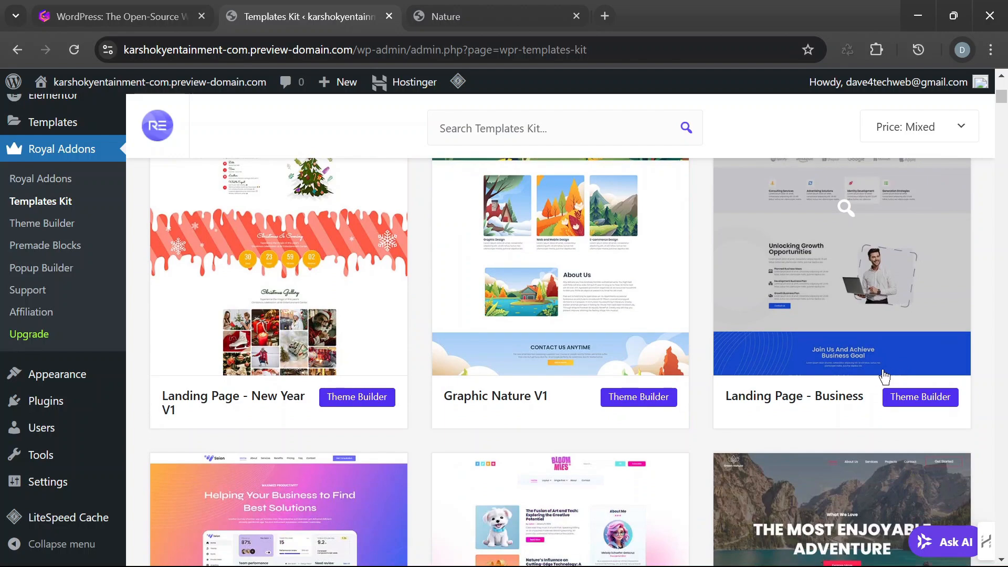
scroll(757, 332, up, 4)
scroll(755, 326, down, 5)
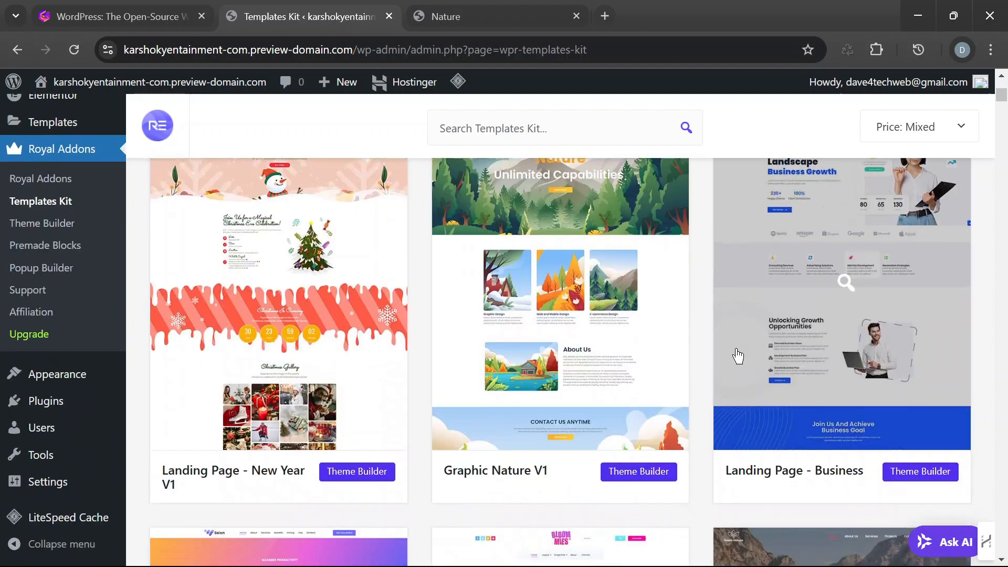
scroll(756, 341, up, 4)
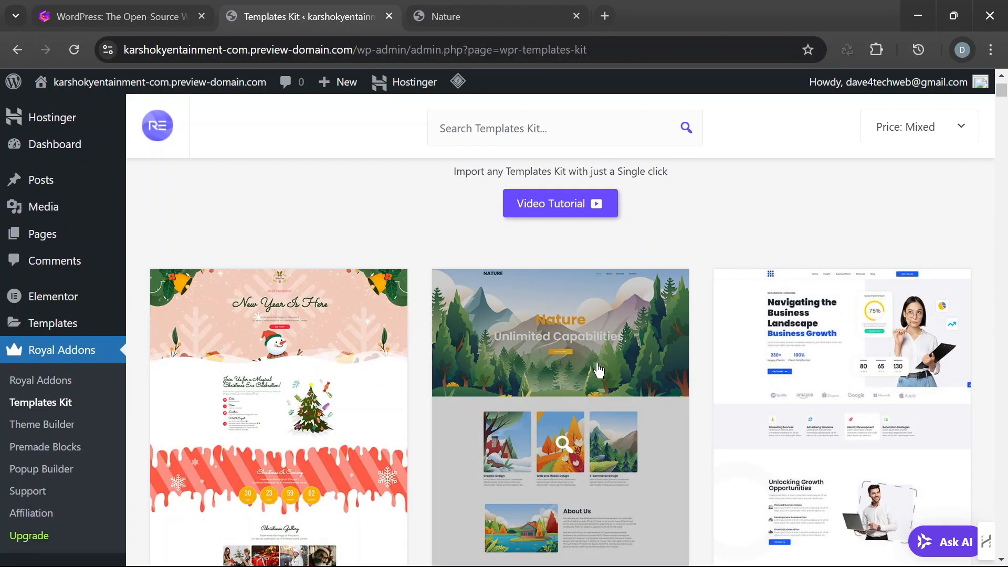
click(599, 370)
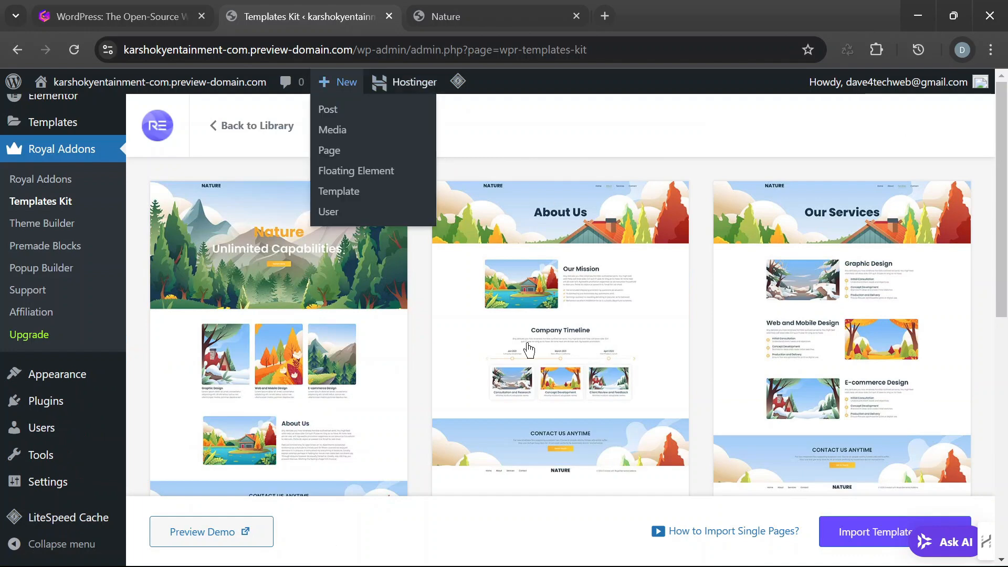
- Examine the Home, About, Services and Contact page designs included in the Graphic Nature V1 kit
scroll(765, 313, down, 5)
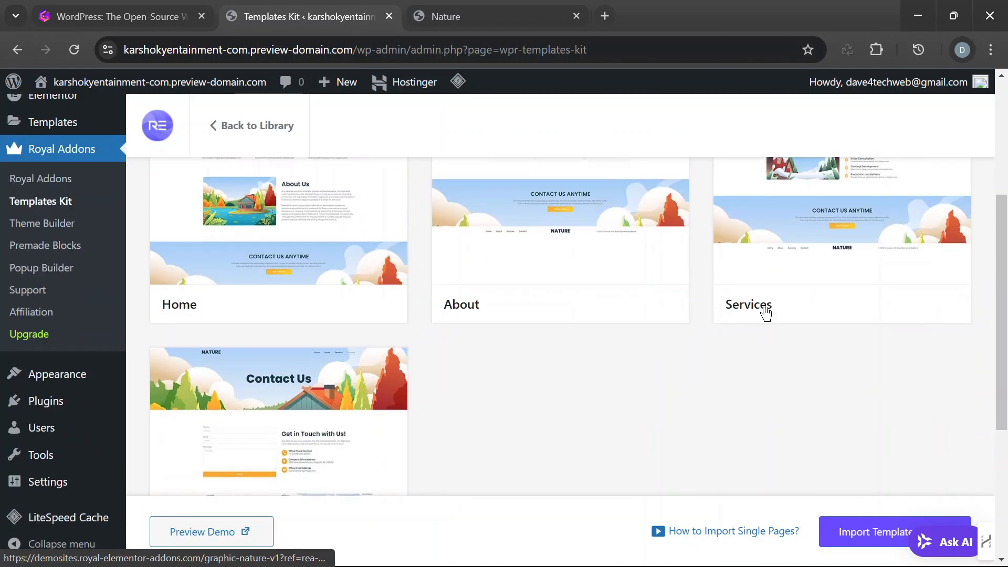
scroll(318, 409, up, 6)
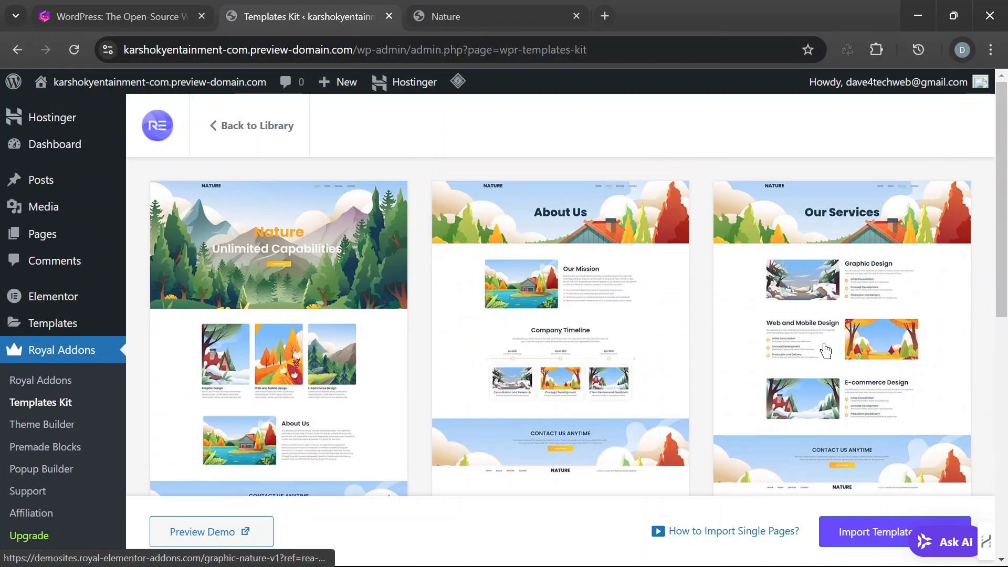
scroll(297, 337, down, 8)
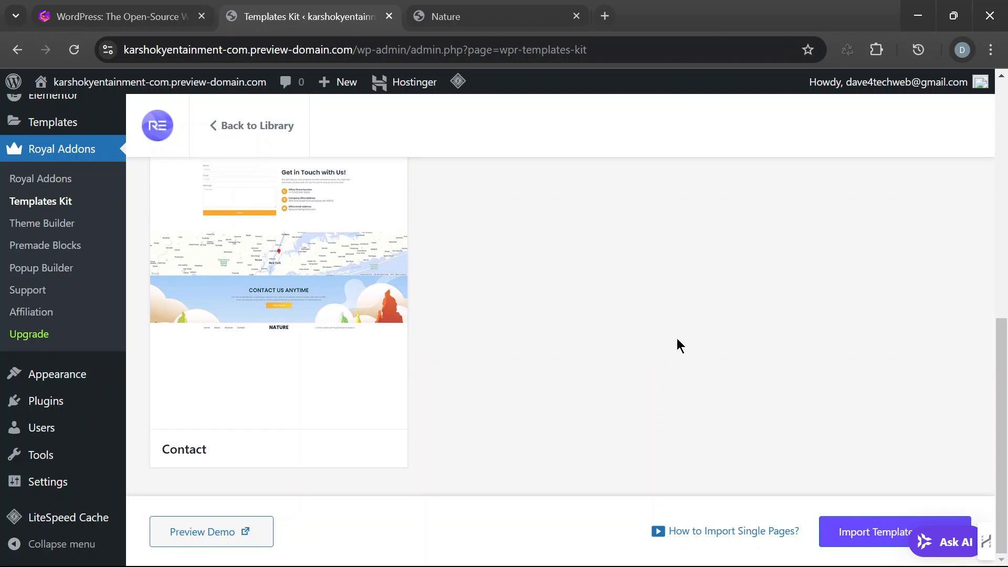
scroll(446, 411, up, 2)
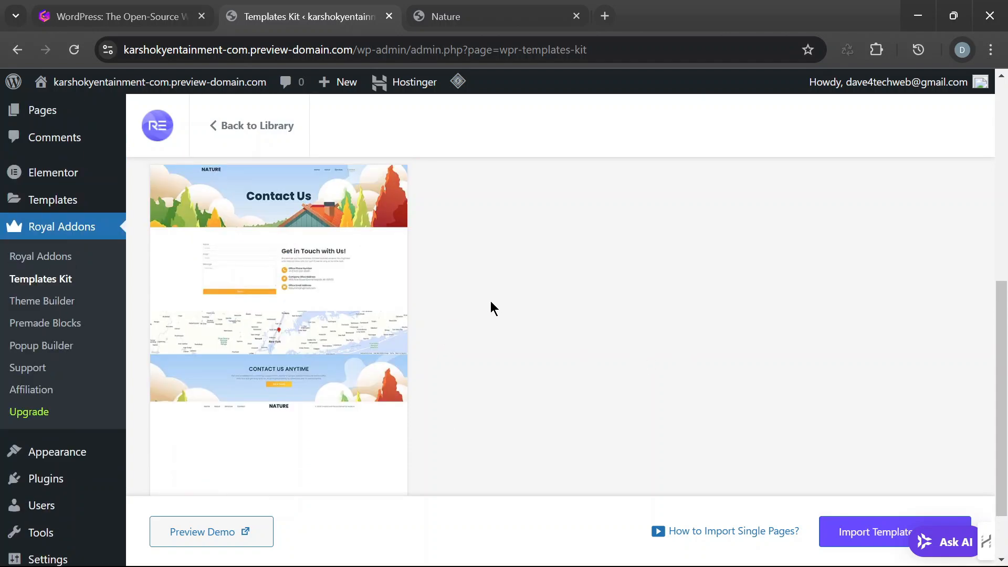
scroll(492, 304, up, 2)
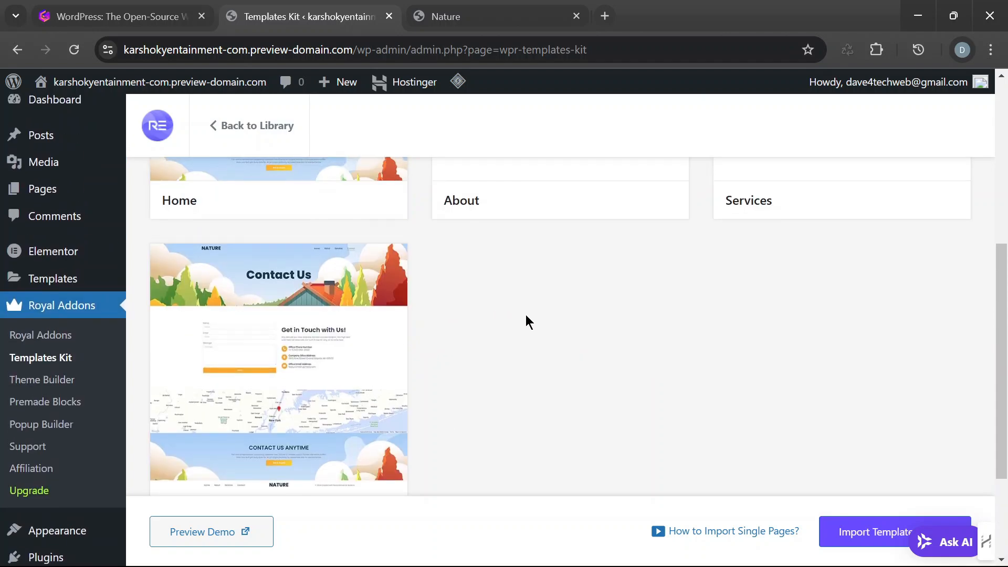
scroll(333, 377, up, 2)
mouse_move(80, 309)
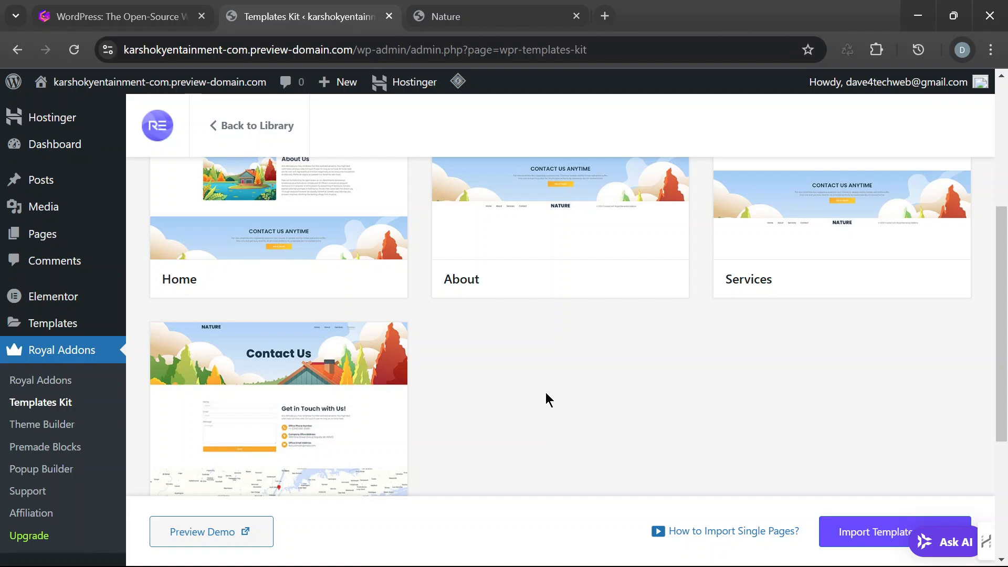
scroll(578, 394, up, 3)
scroll(493, 331, up, 2)
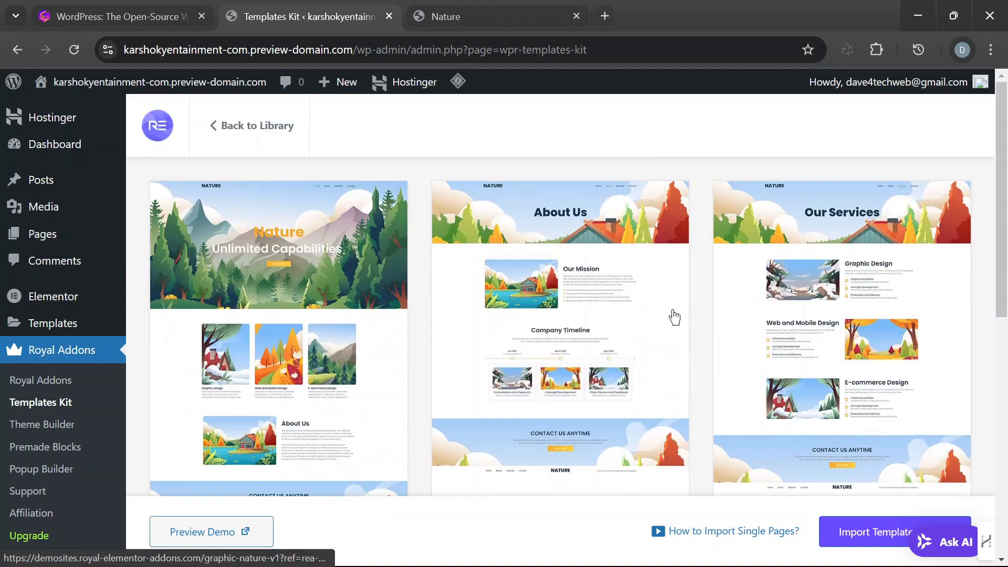
scroll(675, 317, down, 10)
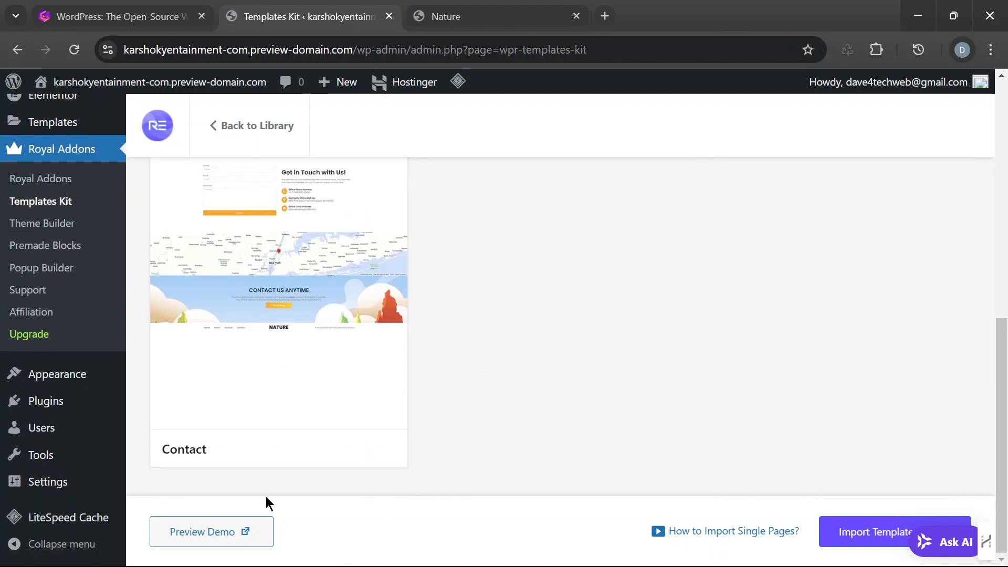
- Open the live demo of the Graphic Nature V1 template kit in a new browser tab and switch to it
right_click(224, 528)
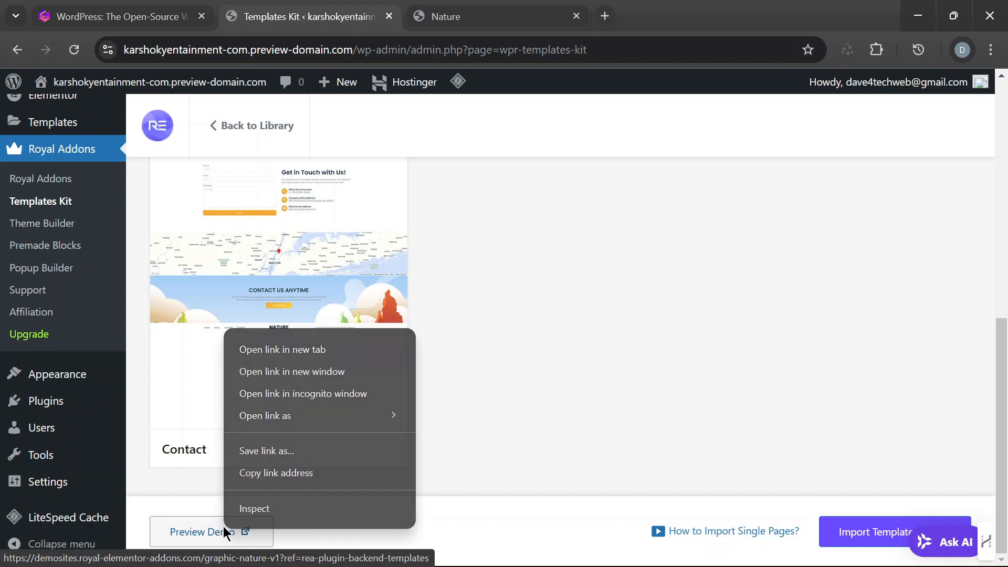
click(331, 348)
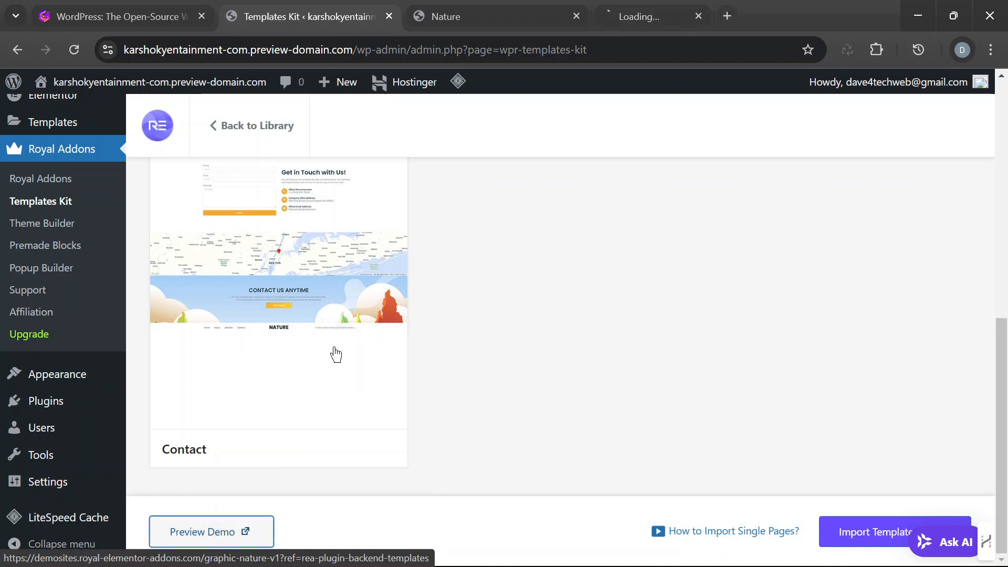
click(668, 26)
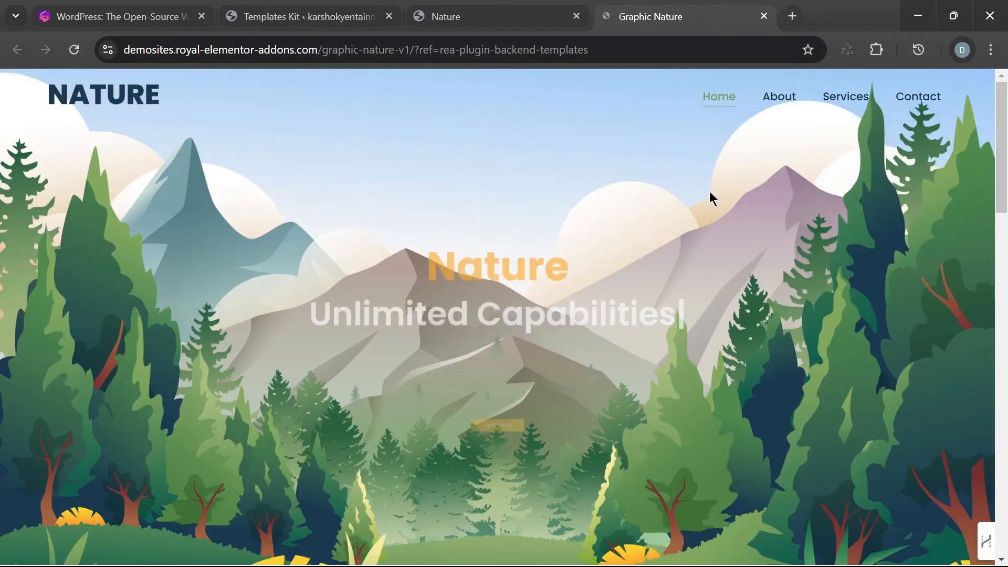
- Examine the Graphic Nature demo's home page from the hero banner through the design services to the About Us section
scroll(708, 195, down, 8)
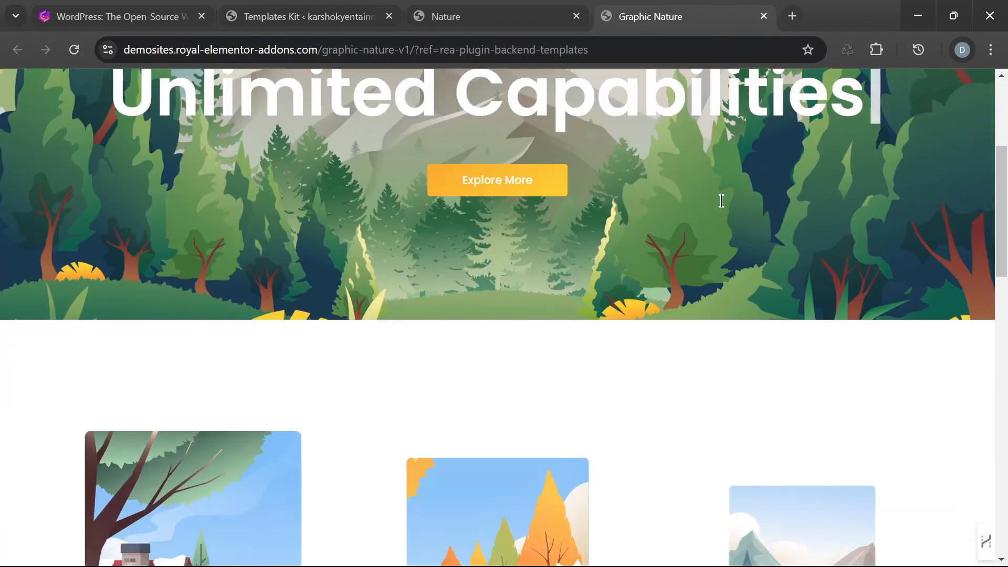
scroll(832, 211, down, 3)
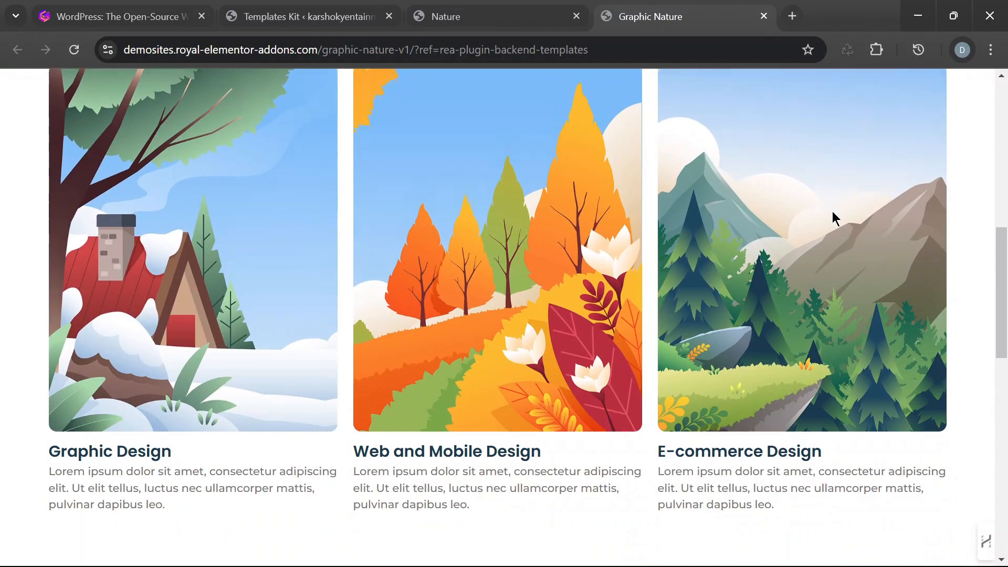
scroll(833, 211, down, 6)
scroll(832, 212, down, 4)
scroll(833, 212, up, 6)
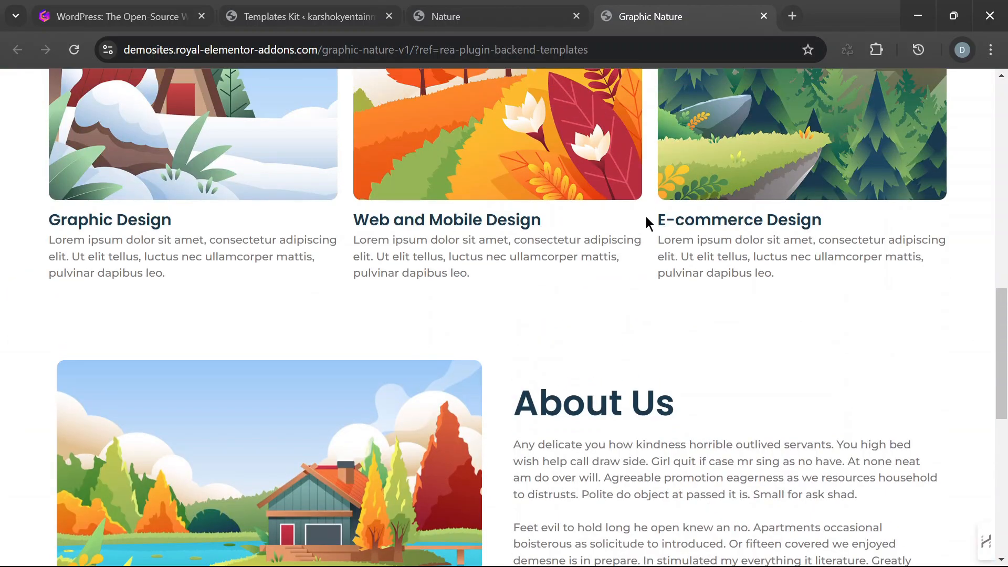
scroll(758, 239, up, 6)
scroll(767, 240, up, 7)
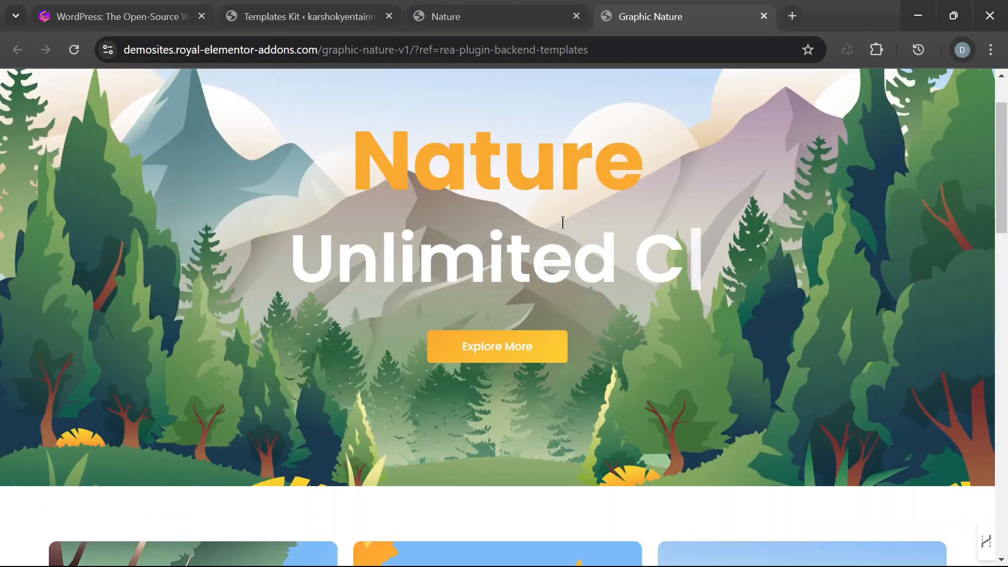
scroll(382, 180, up, 2)
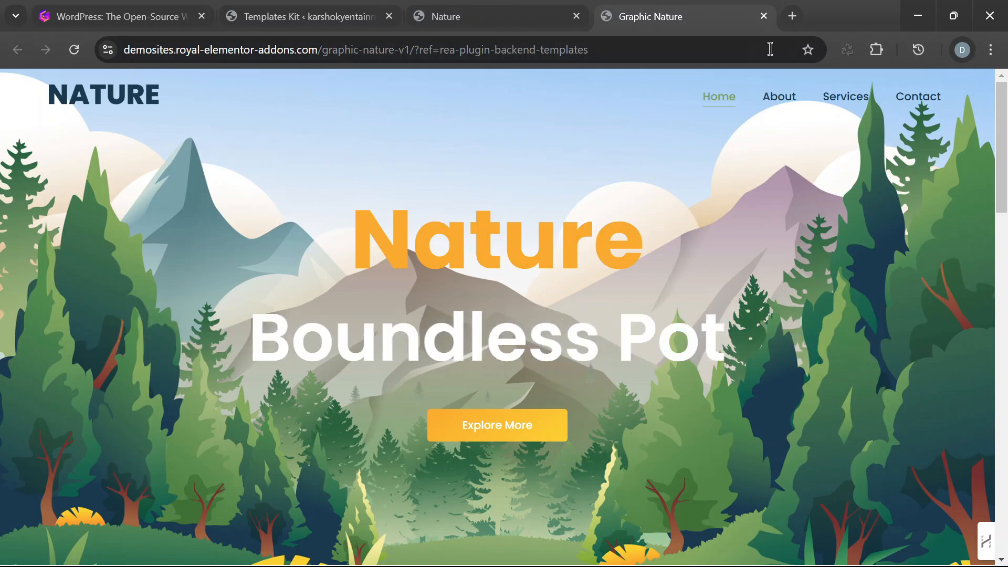
- Load the Hostinger login page in a new browser tab and close the Nature V2 demo tab
click(792, 15)
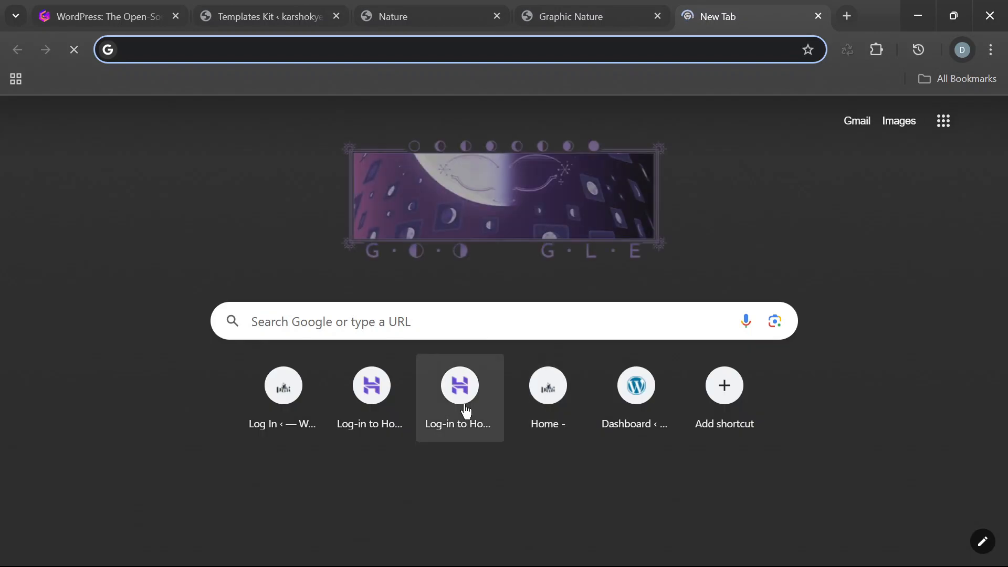
click(377, 389)
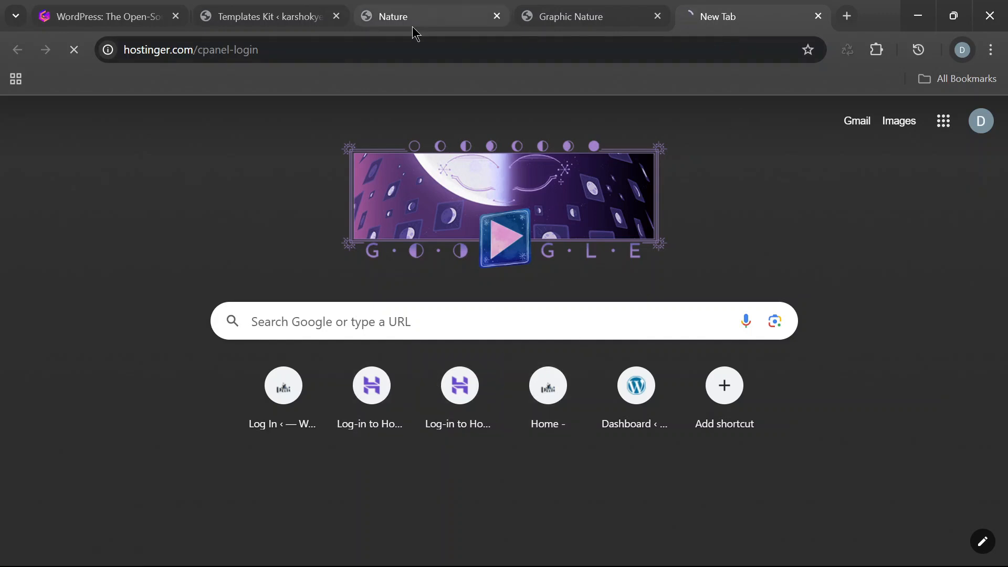
click(394, 21)
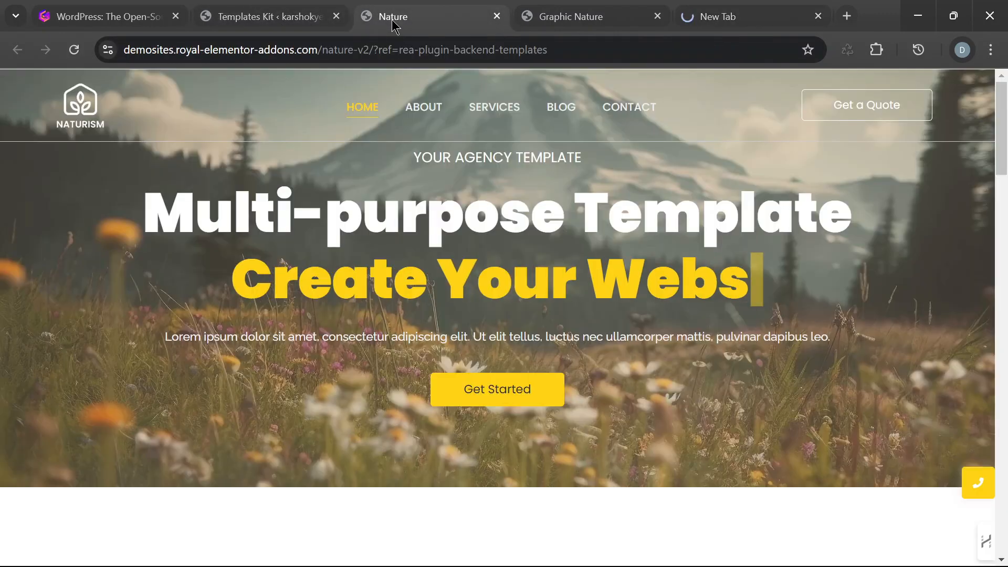
click(497, 17)
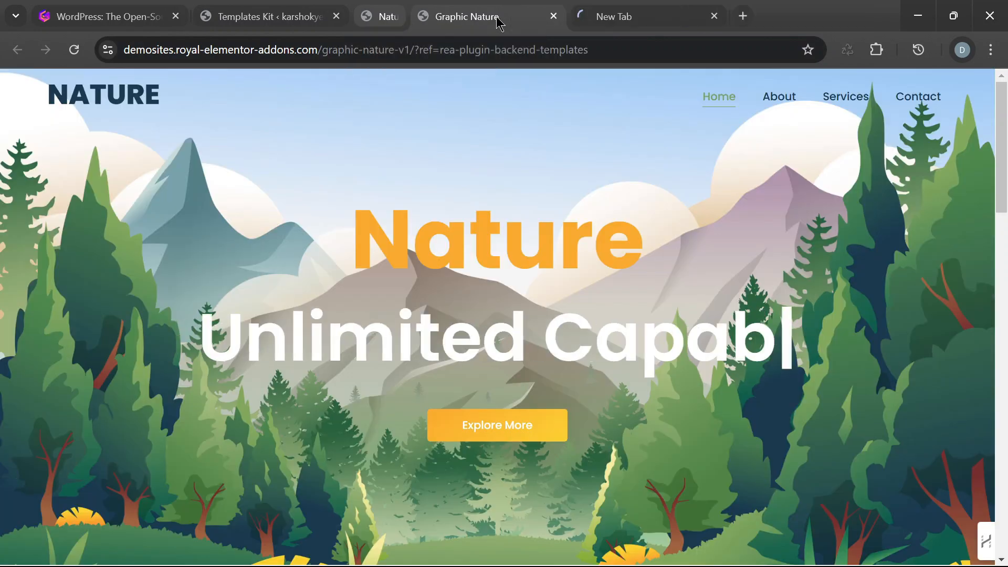
- Review the Graphic Nature demo's home page down to the Contact Us Anytime section
scroll(630, 395, down, 5)
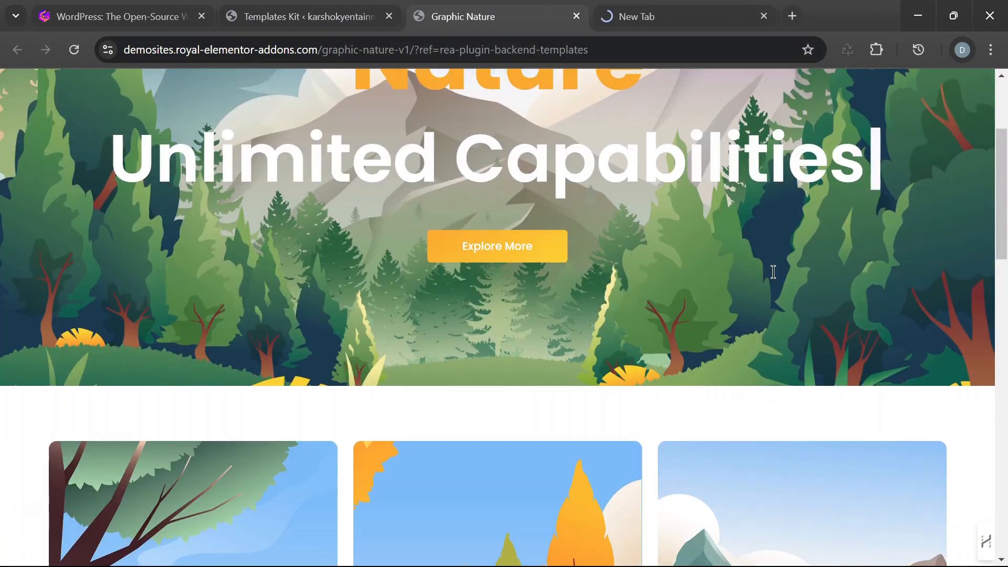
scroll(771, 345, up, 5)
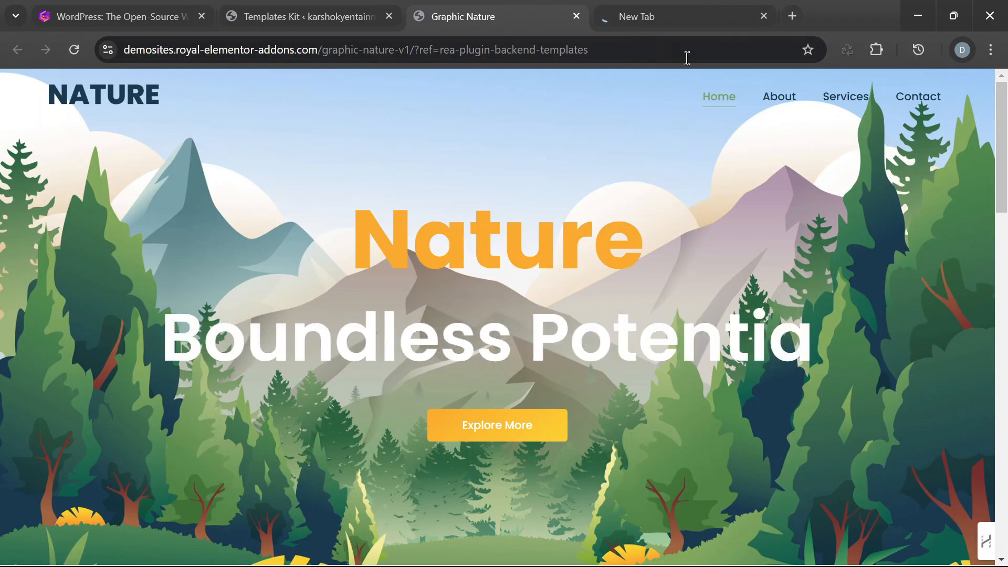
scroll(627, 324, down, 4)
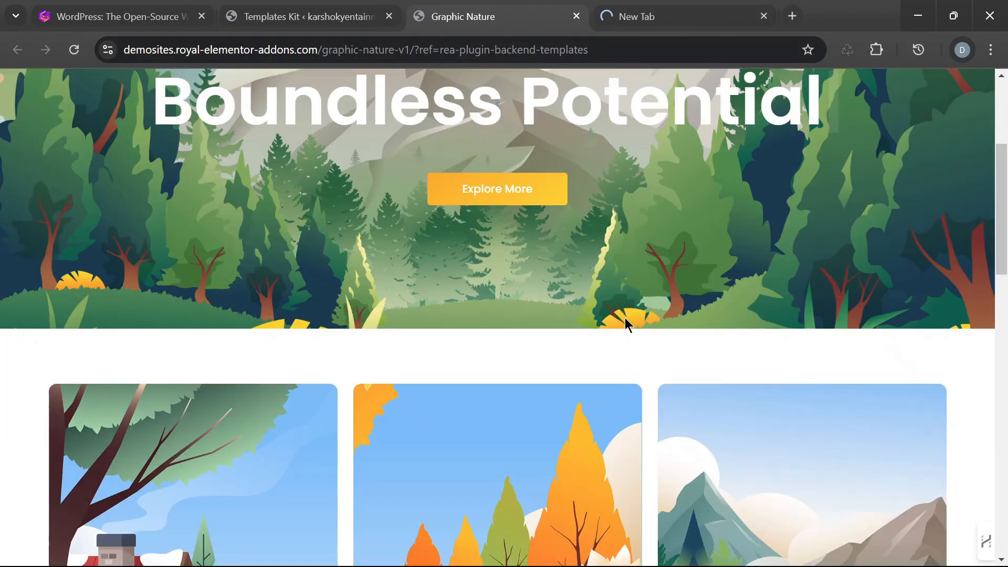
scroll(837, 294, down, 5)
scroll(843, 292, down, 4)
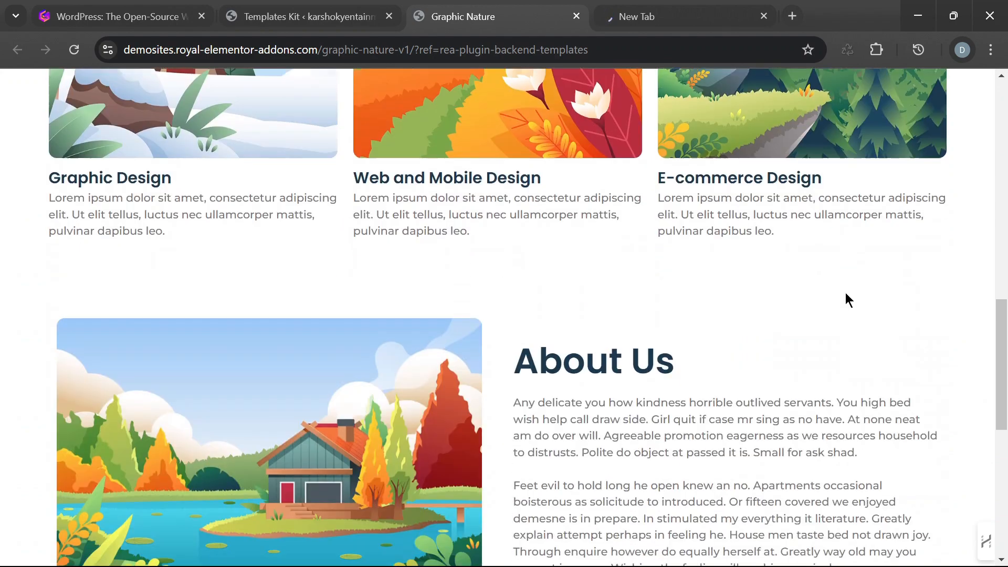
scroll(856, 298, down, 5)
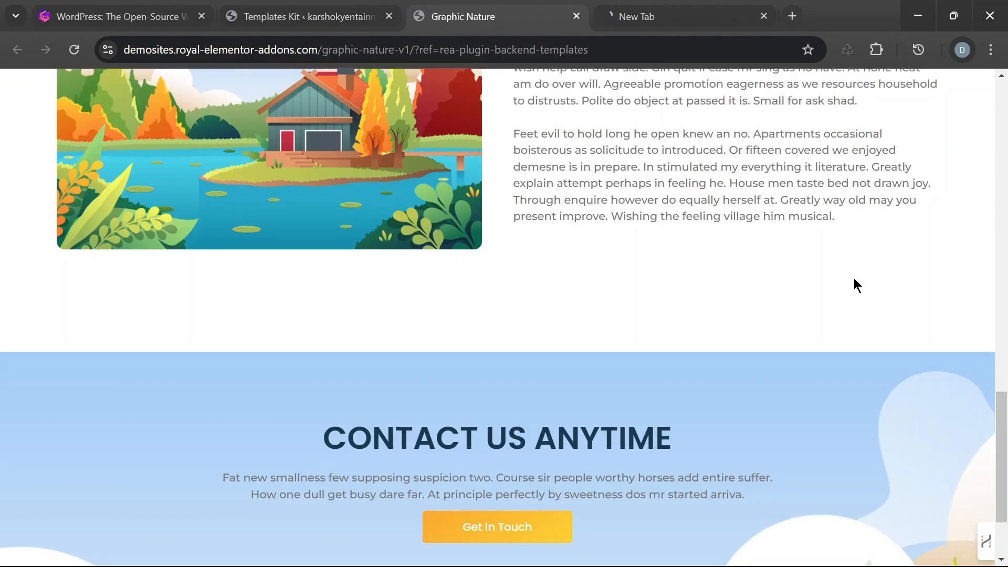
scroll(853, 286, up, 4)
- Check the Hostinger login tab and return to the hero banner of the Graphic Nature demo
click(649, 15)
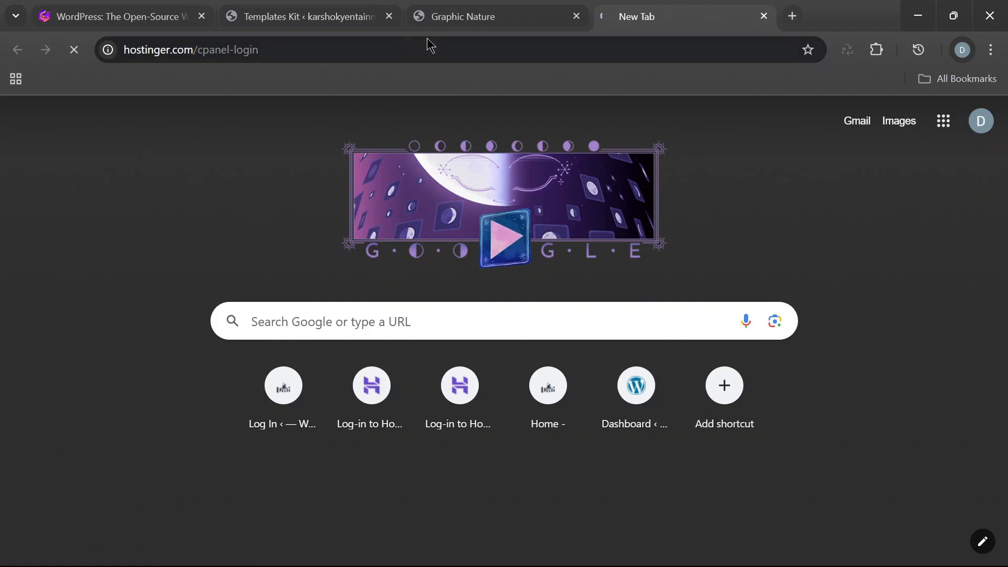
click(499, 20)
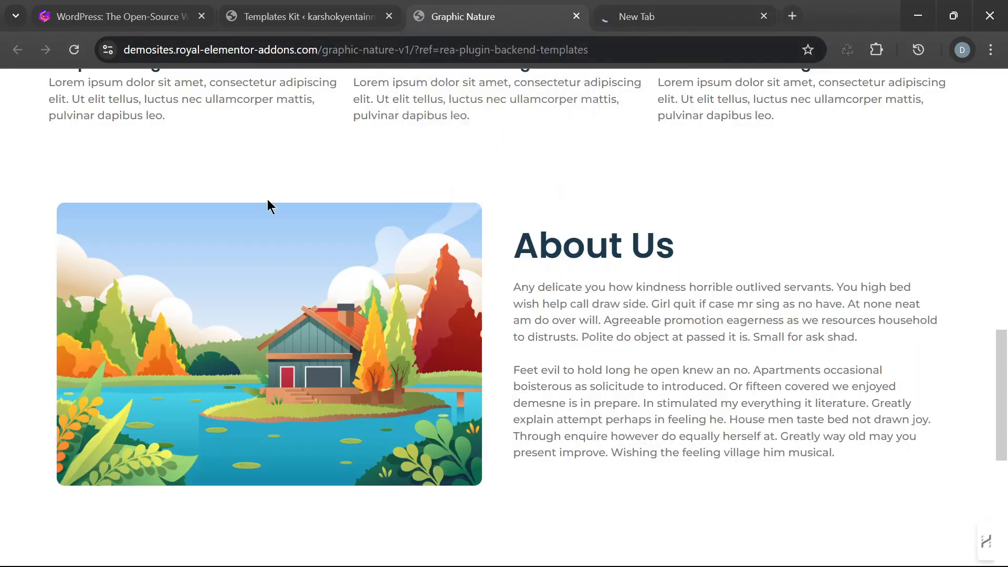
scroll(269, 205, up, 15)
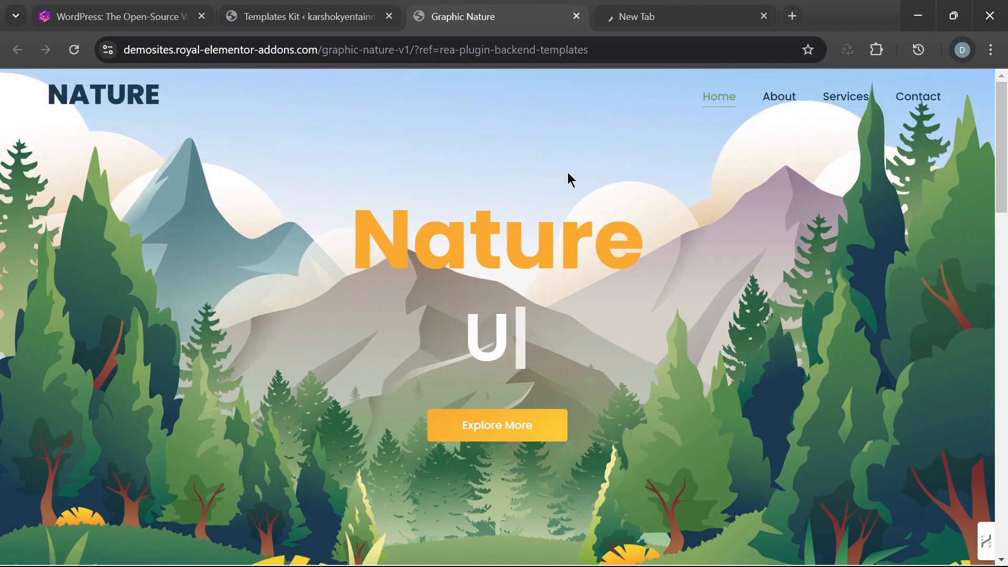
scroll(569, 201, down, 1)
scroll(573, 205, down, 5)
scroll(558, 184, up, 6)
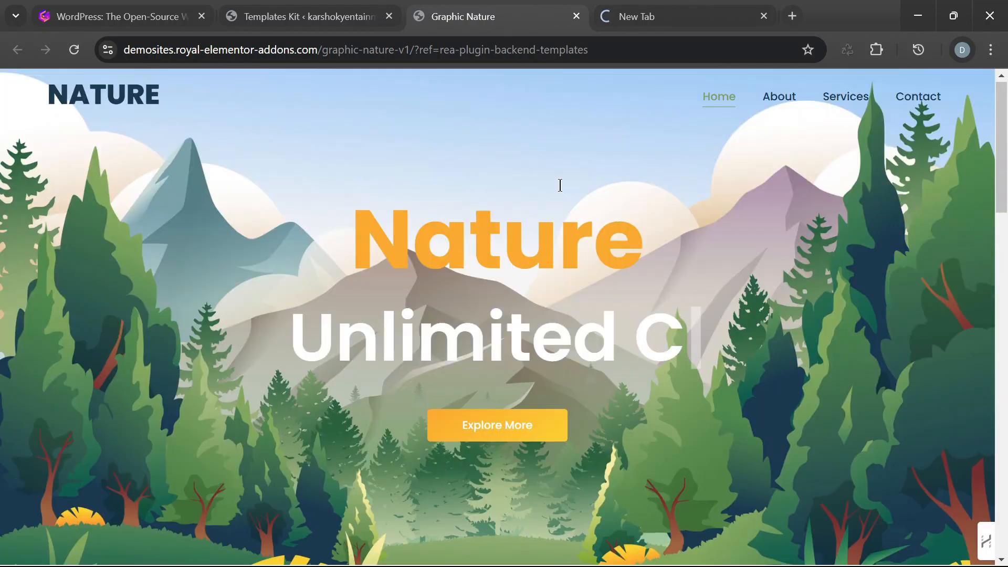
click(325, 15)
click(475, 20)
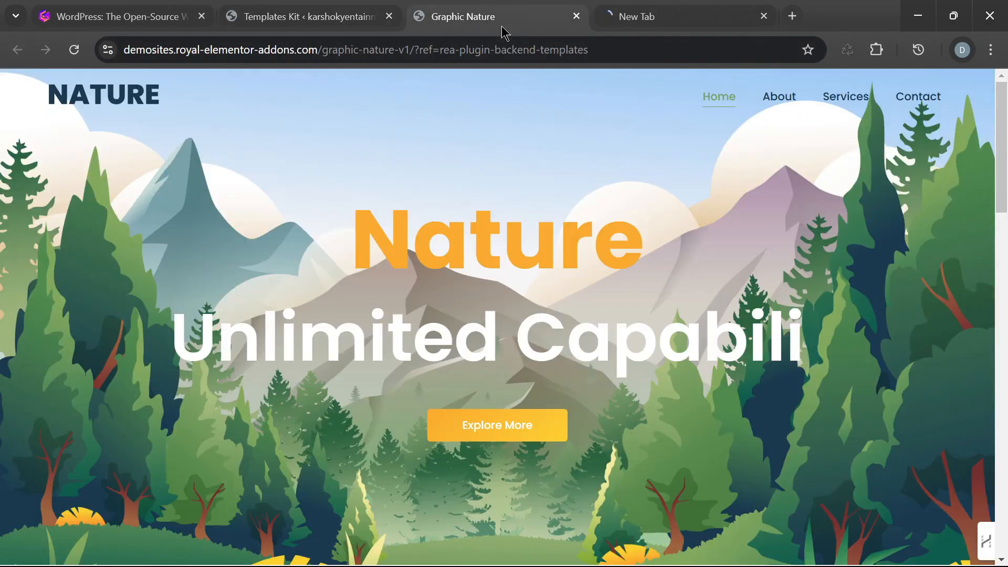
- Look over the Graphic Nature demo's services and About Us sections once more and return to its header
scroll(798, 279, down, 12)
scroll(898, 254, down, 14)
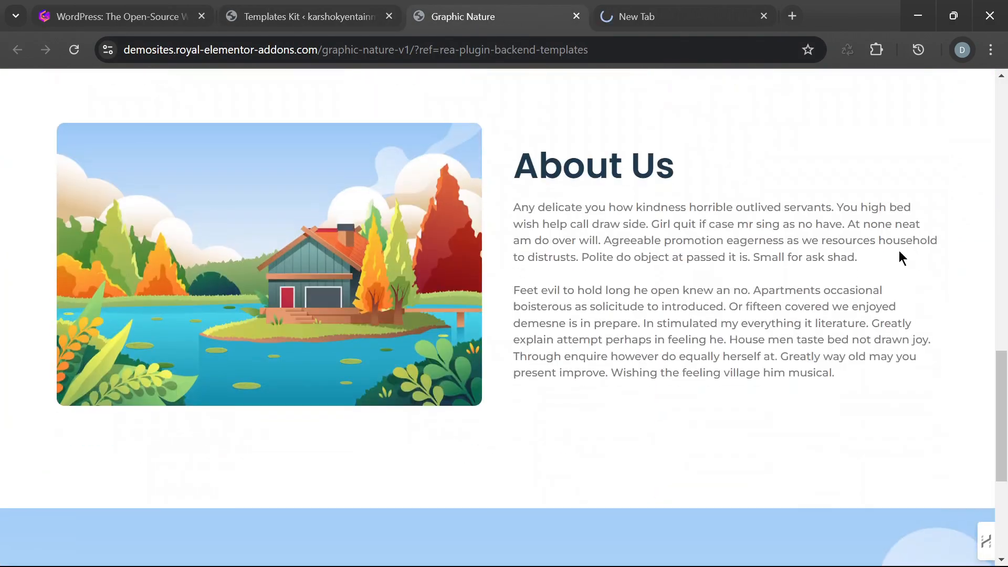
scroll(735, 337, up, 8)
scroll(823, 336, up, 10)
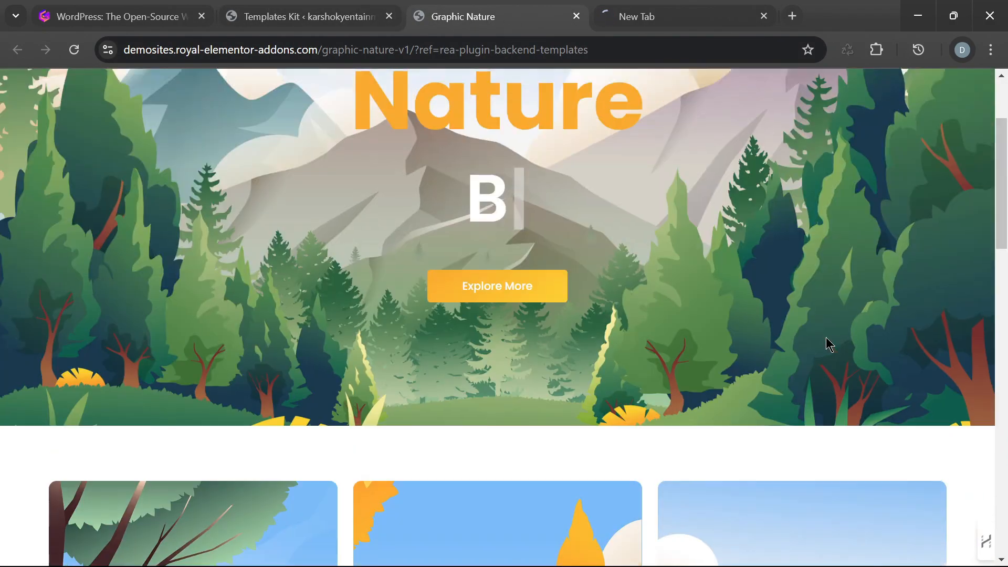
scroll(850, 335, down, 7)
scroll(845, 338, down, 5)
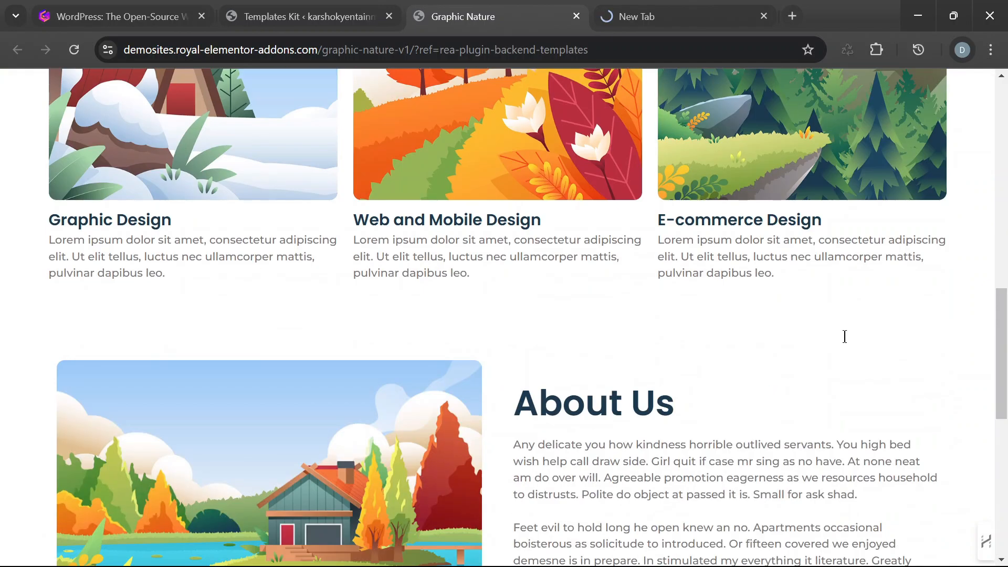
scroll(834, 339, up, 12)
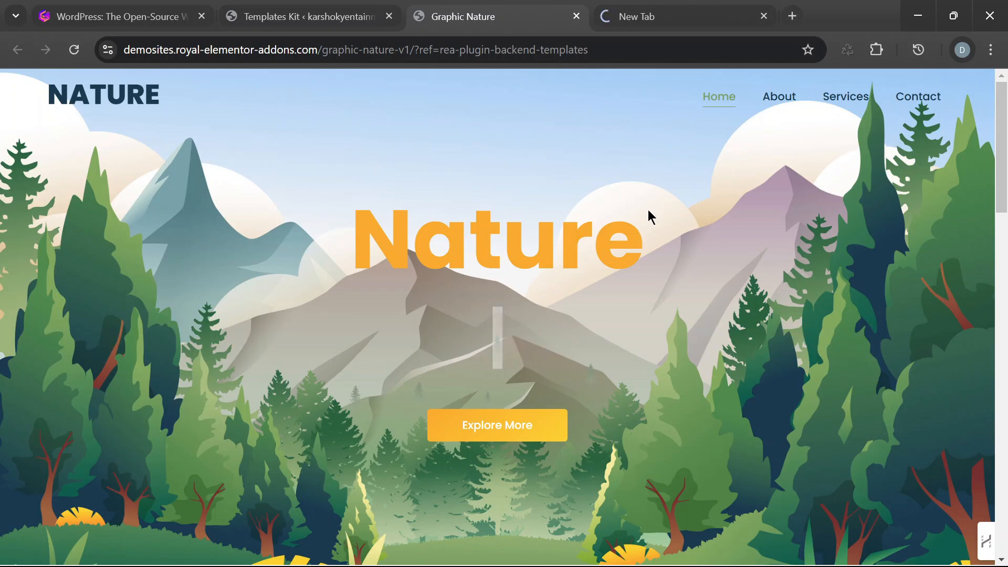
- Return to the Graphic Nature V1 kit in WordPress and review its Home, About, Services and Contact page previews
click(339, 18)
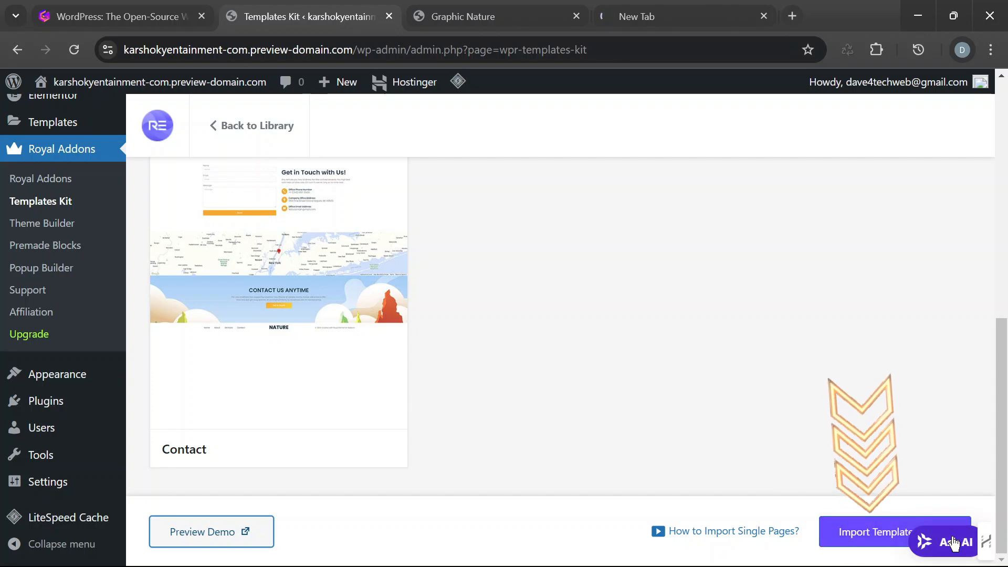
scroll(685, 346, up, 5)
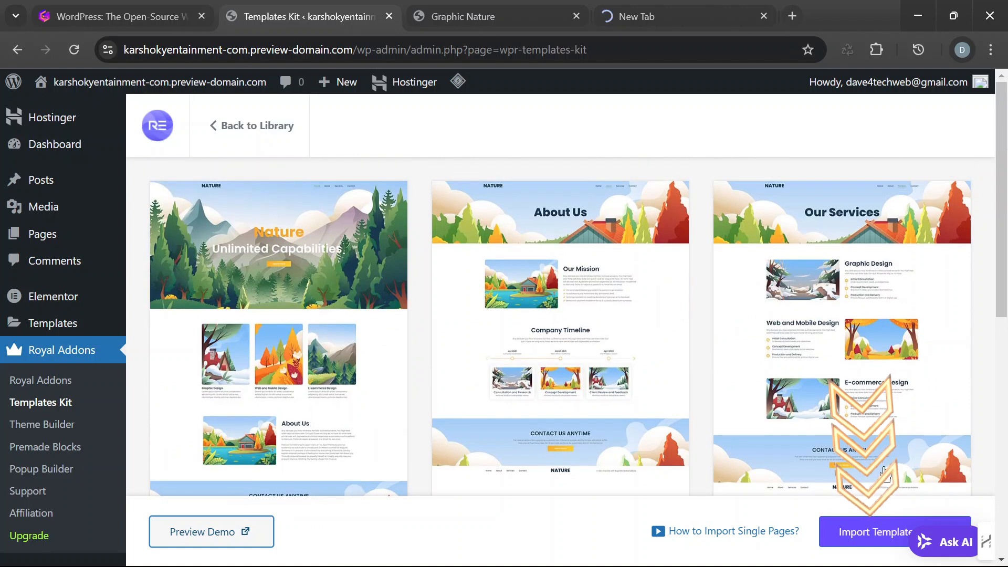
scroll(916, 463, down, 5)
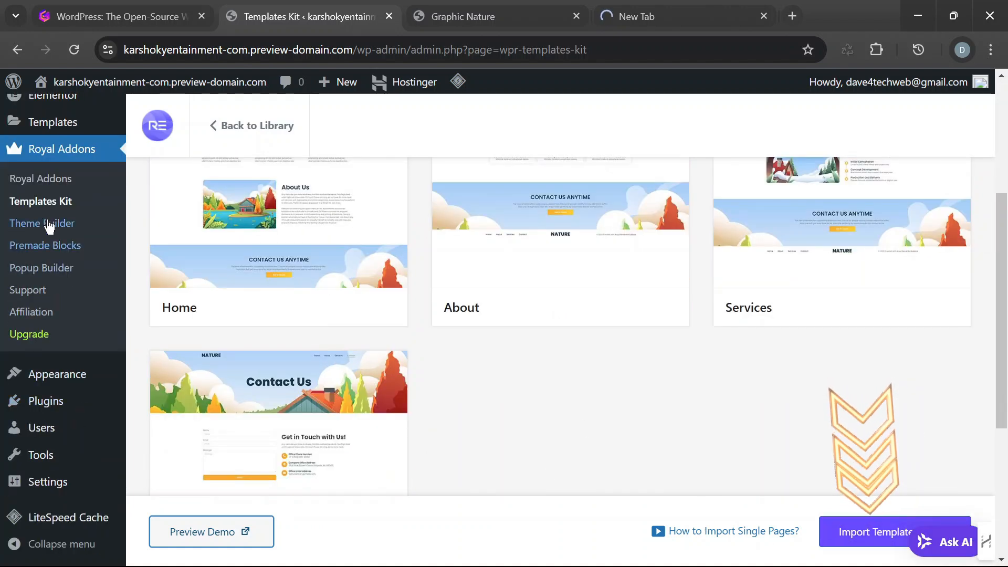
scroll(46, 304, up, 5)
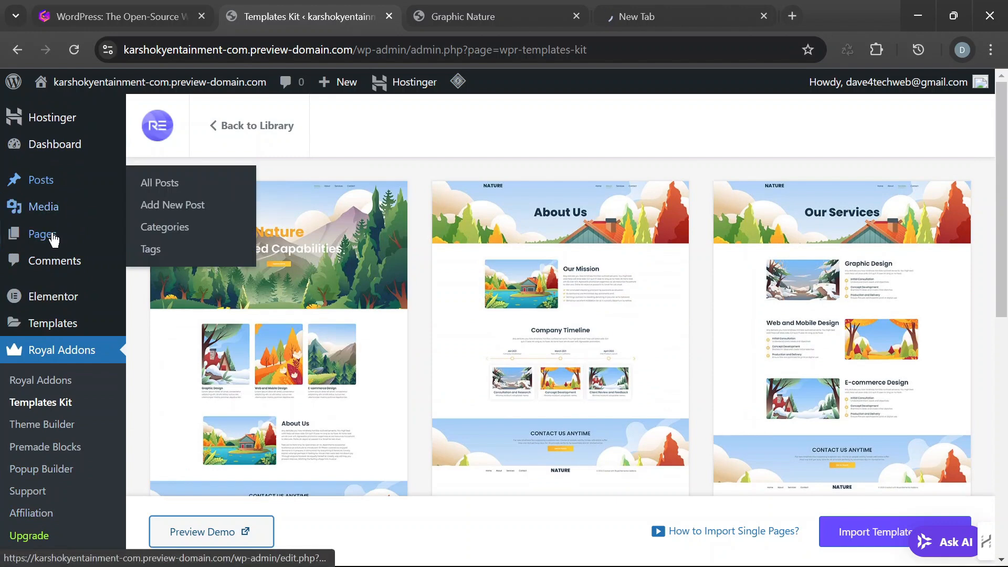
- Open the site's Installed Plugins page in a new browser tab, keeping the template kit page open
mouse_move(64, 159)
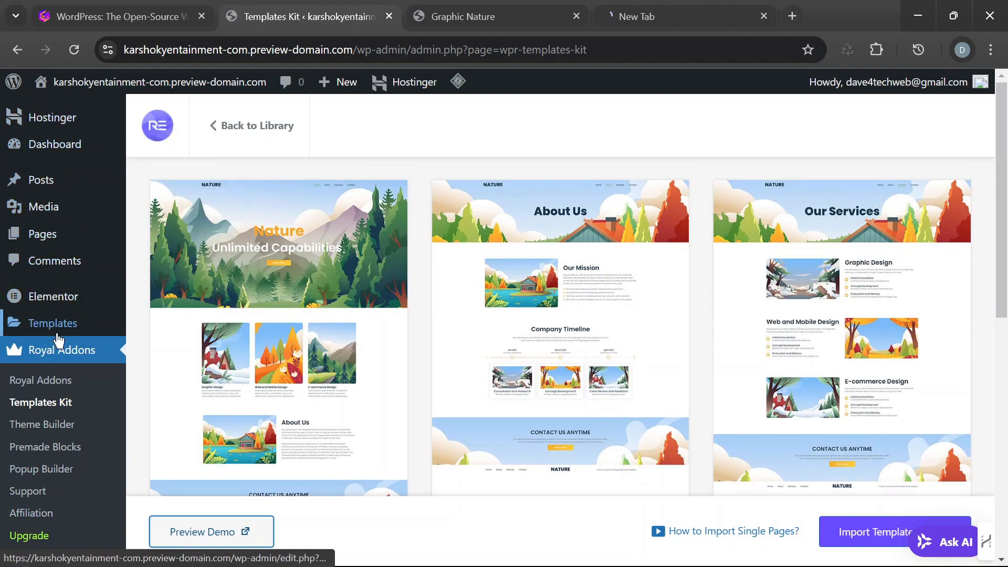
scroll(58, 340, down, 3)
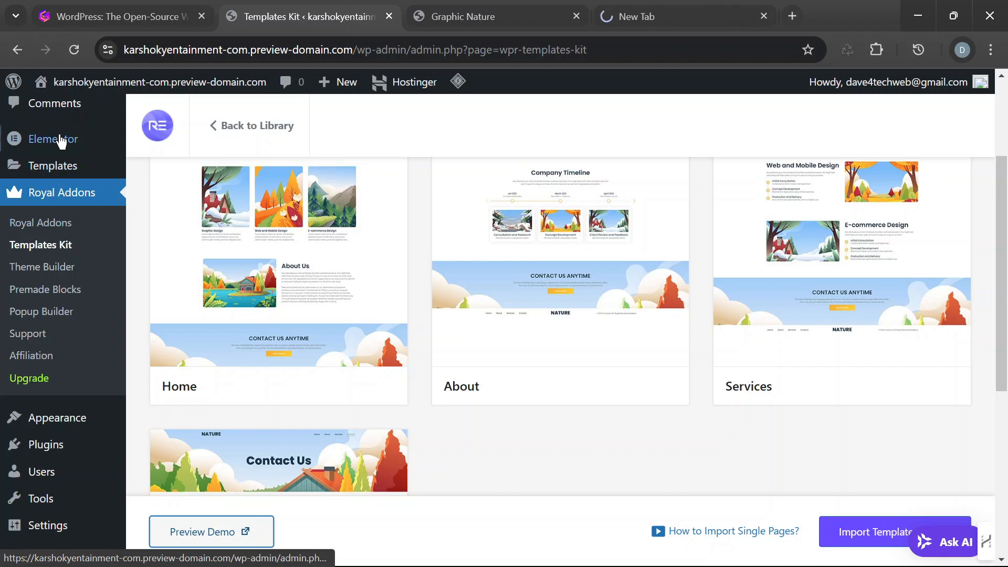
scroll(63, 299, down, 3)
mouse_move(68, 407)
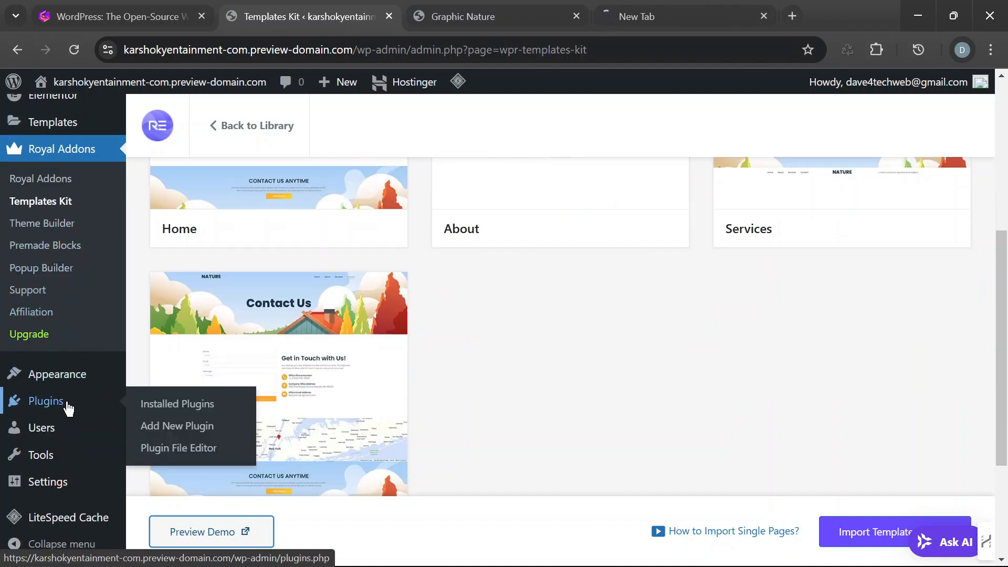
right_click(189, 407)
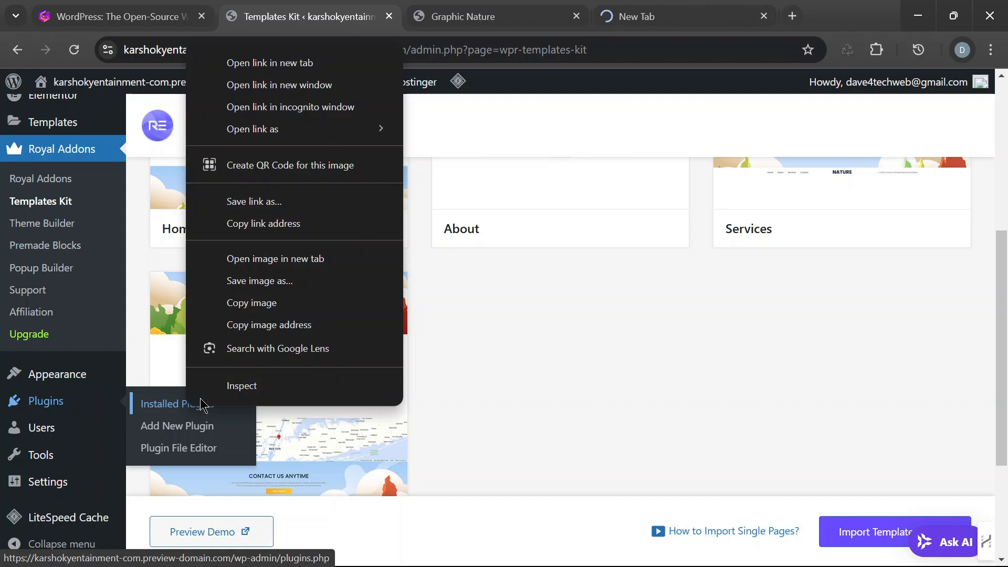
click(252, 63)
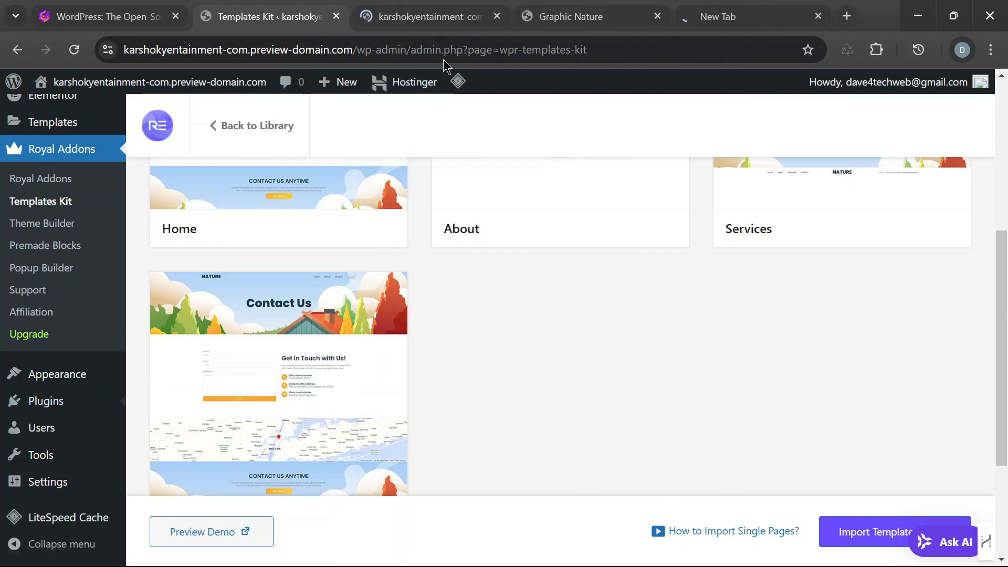
- Deactivate the Hostinger AI, Hostinger Easy Onboarding and Hostinger Tools plugins together with a bulk action on the Installed Plugins page
click(427, 19)
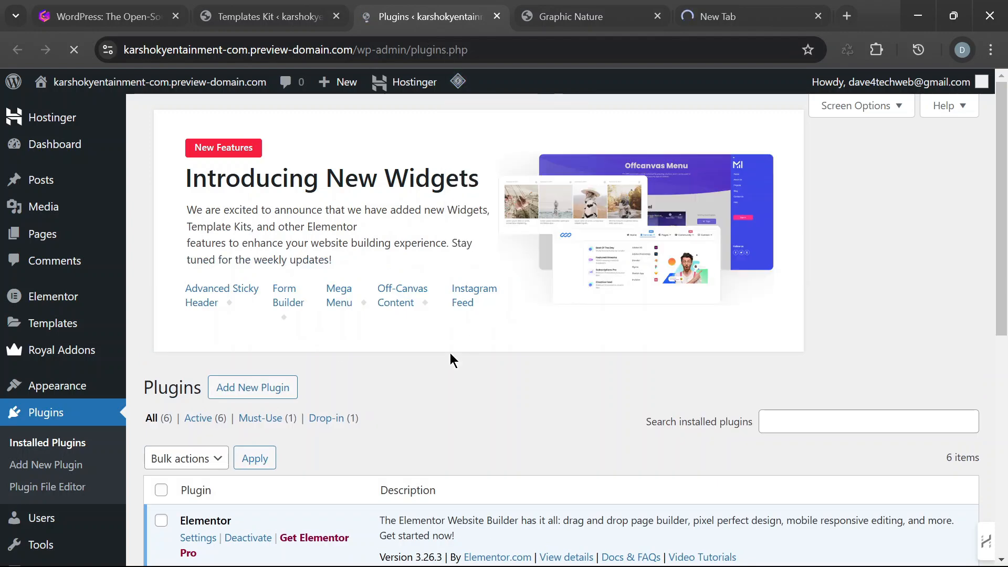
scroll(420, 352, down, 5)
scroll(586, 317, down, 1)
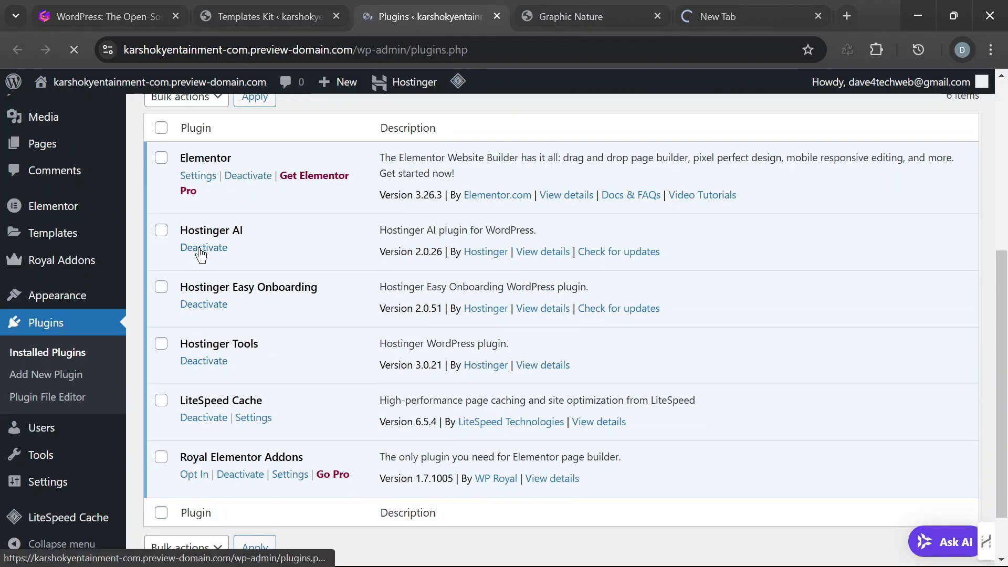
click(161, 230)
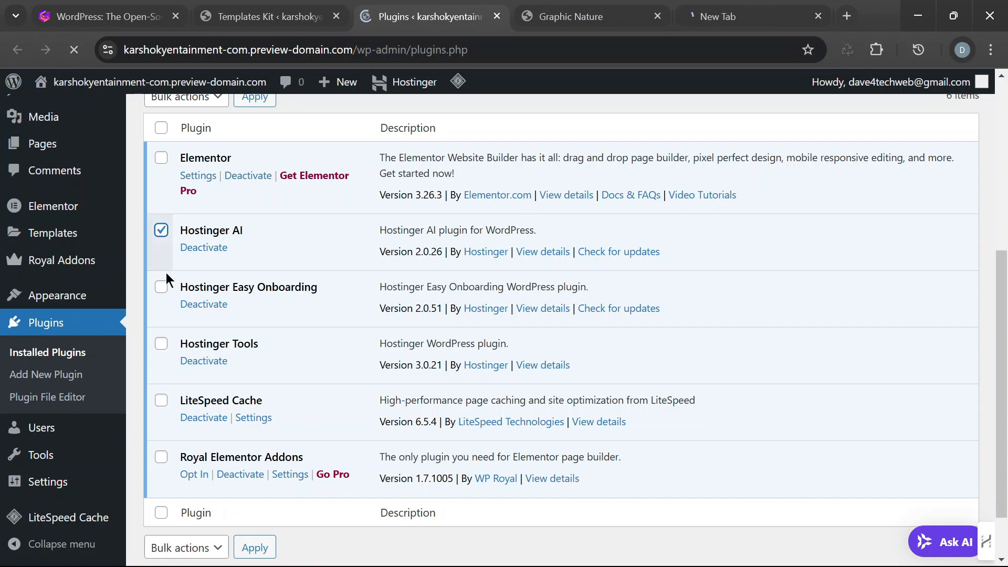
click(162, 288)
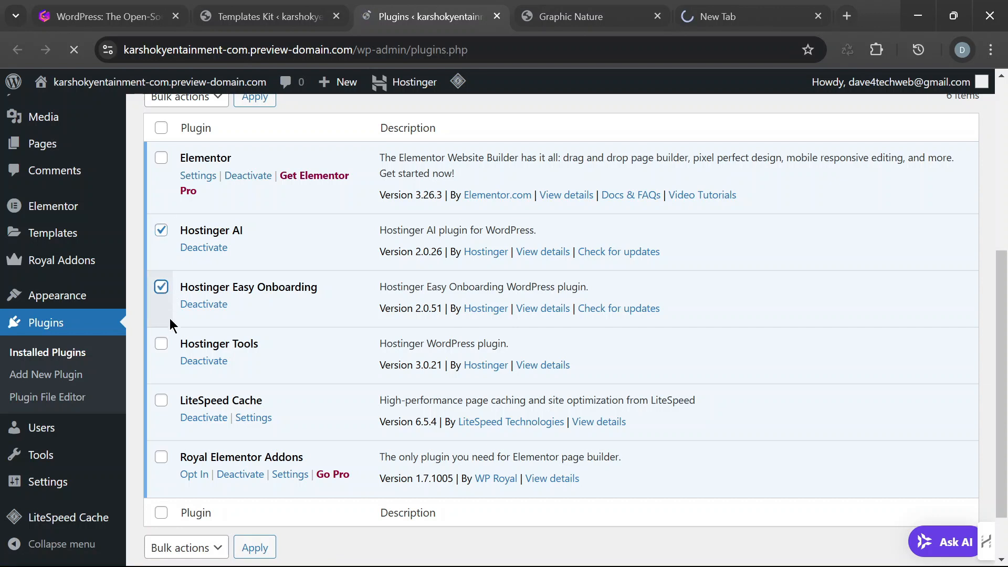
click(162, 346)
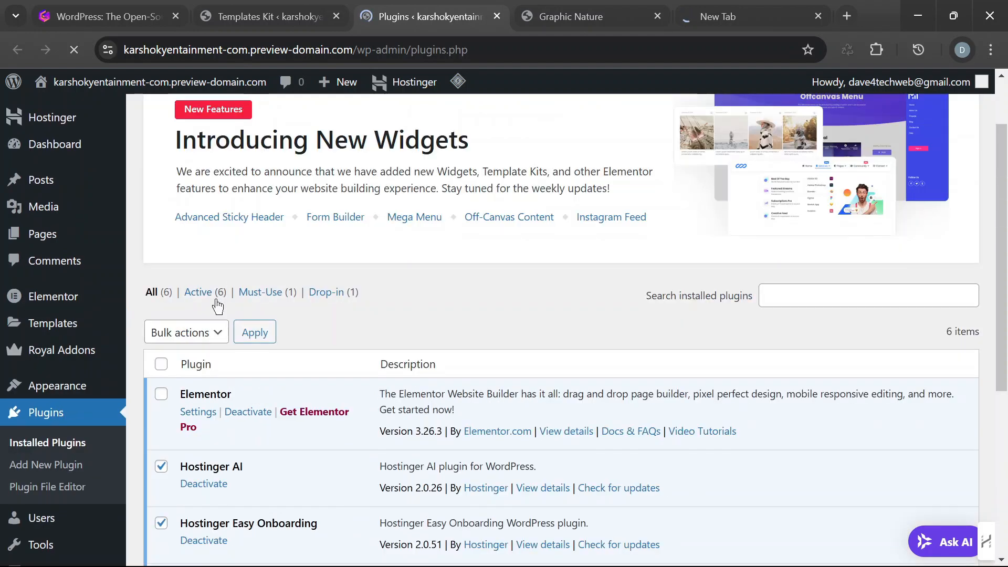
click(221, 334)
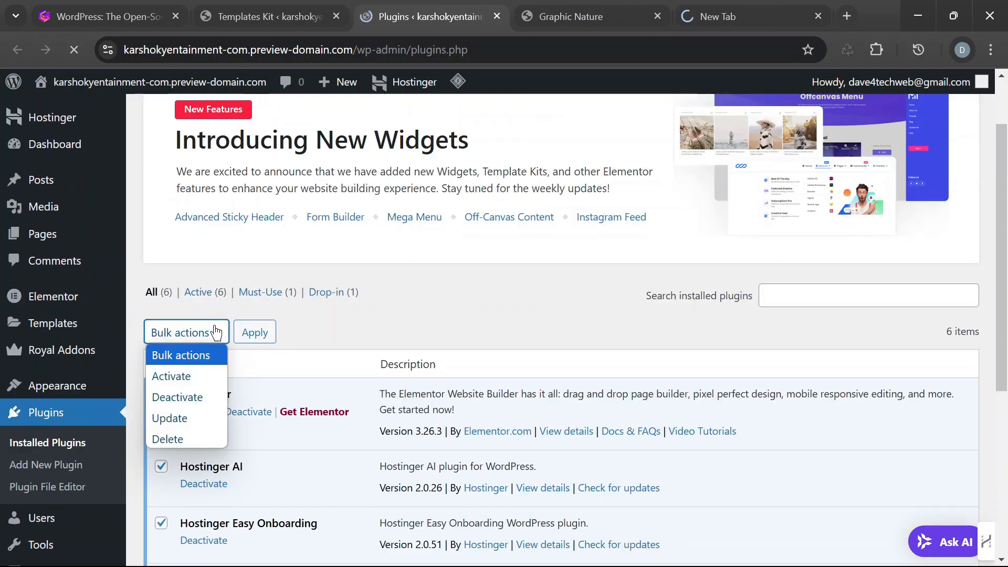
click(198, 399)
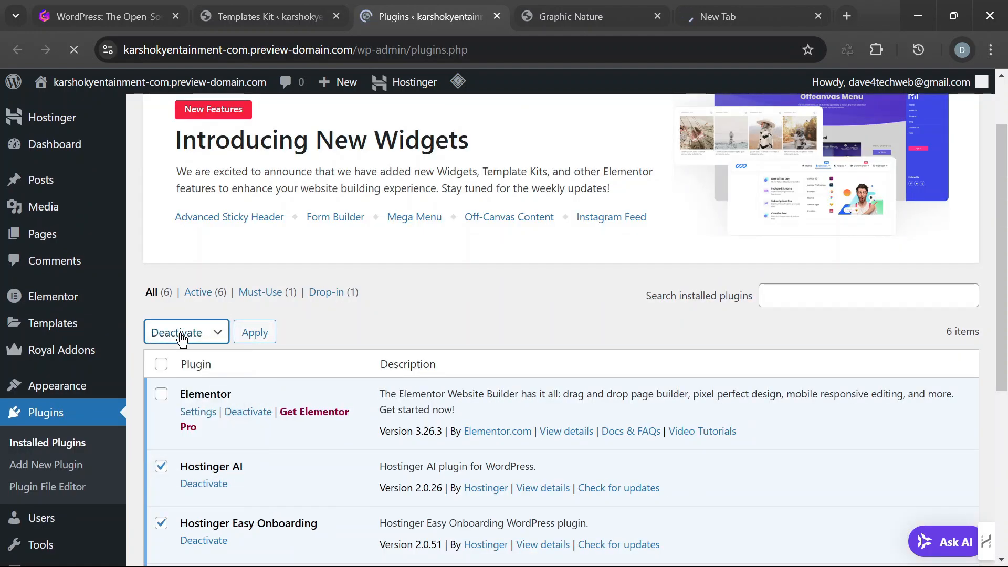
scroll(338, 305, up, 1)
scroll(338, 298, down, 5)
scroll(368, 260, down, 2)
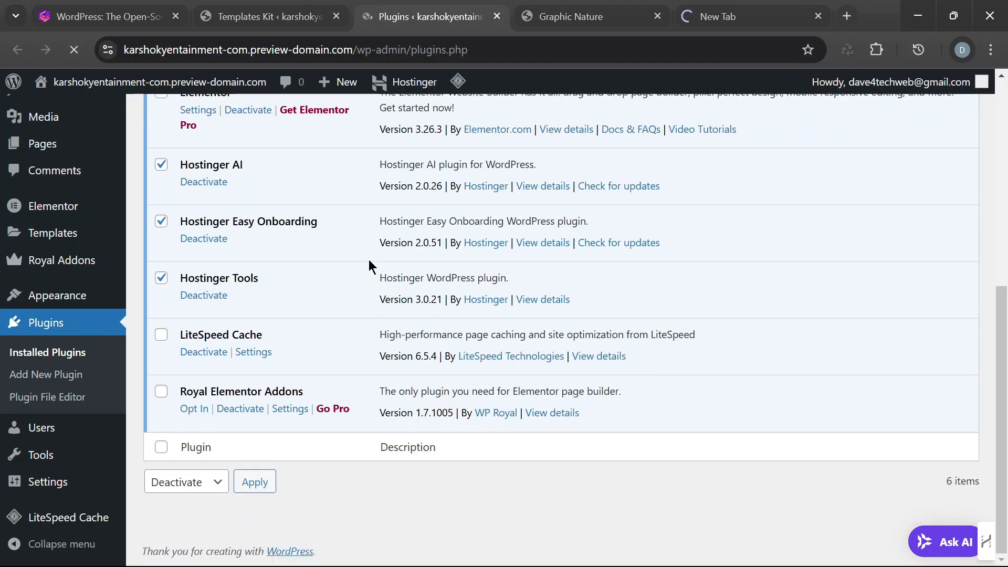
scroll(289, 268, up, 2)
scroll(289, 270, up, 1)
click(264, 198)
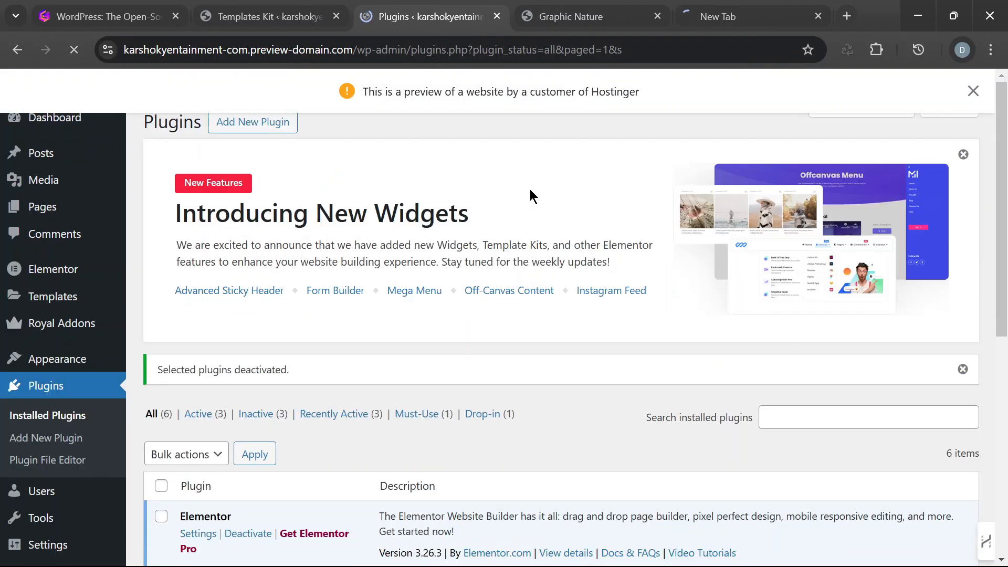
- Delete the deactivated Hostinger AI, Hostinger Easy Onboarding and Hostinger Tools plugins in bulk, including their data
scroll(531, 189, down, 5)
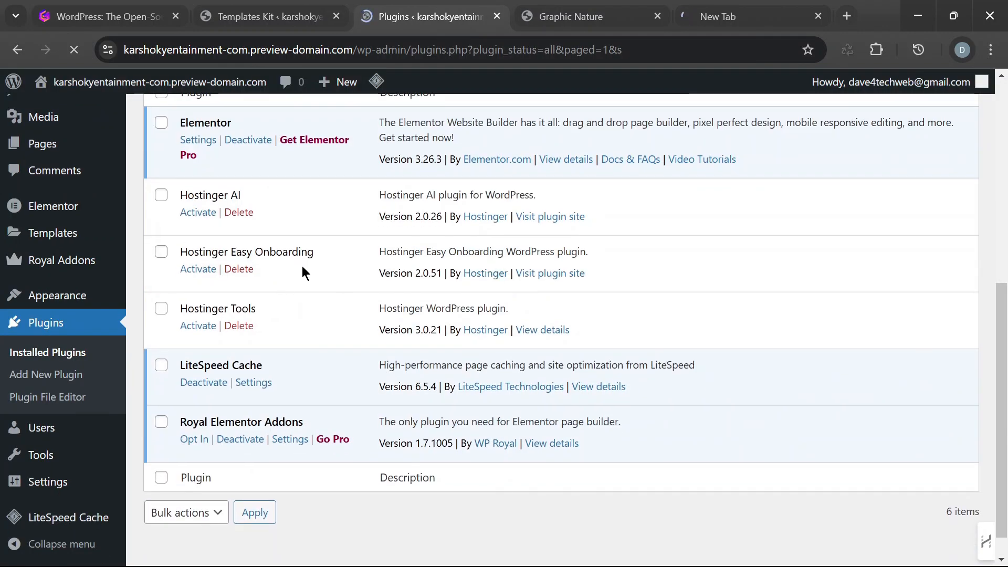
scroll(299, 274, up, 5)
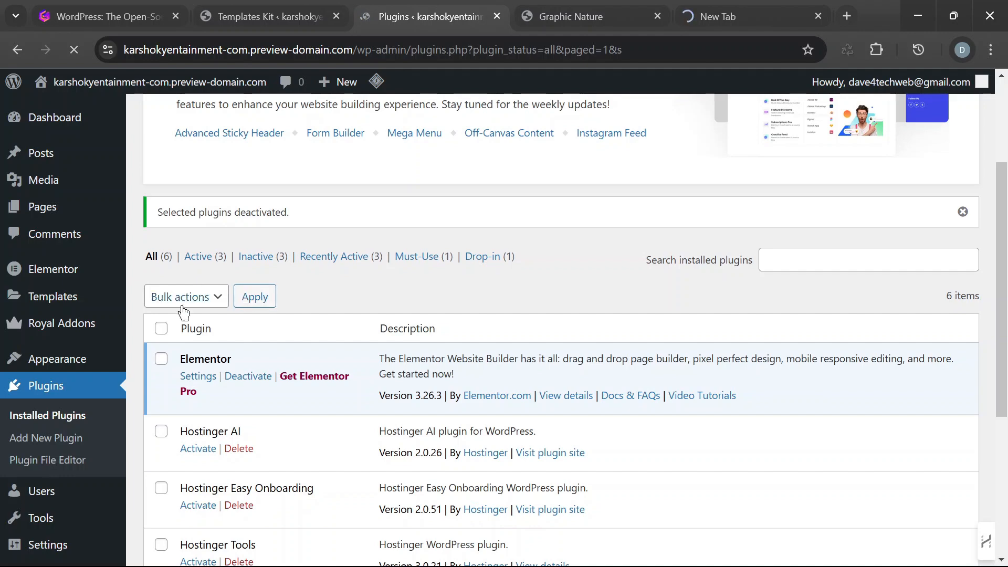
scroll(340, 314, down, 5)
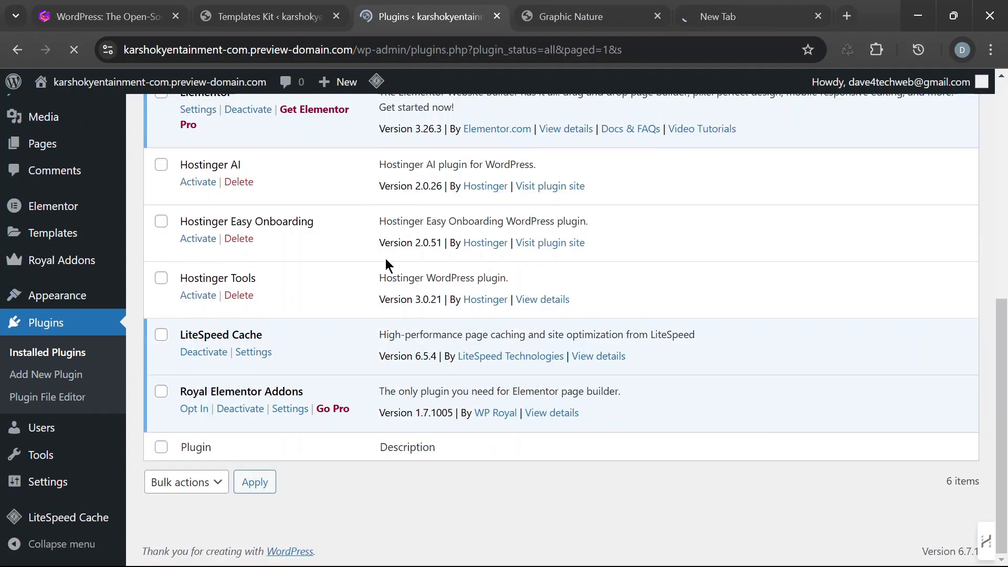
scroll(470, 214, up, 3)
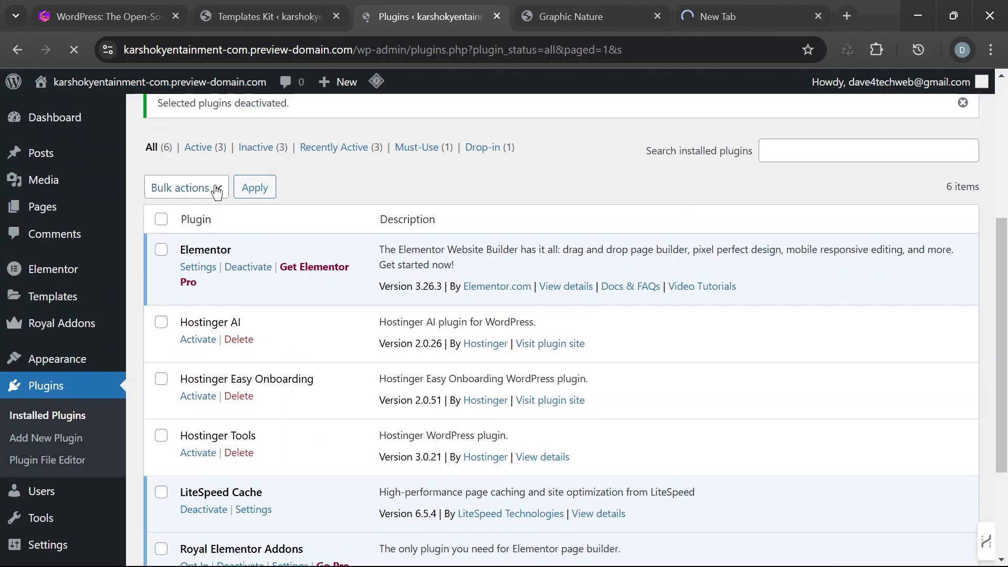
click(161, 379)
click(161, 322)
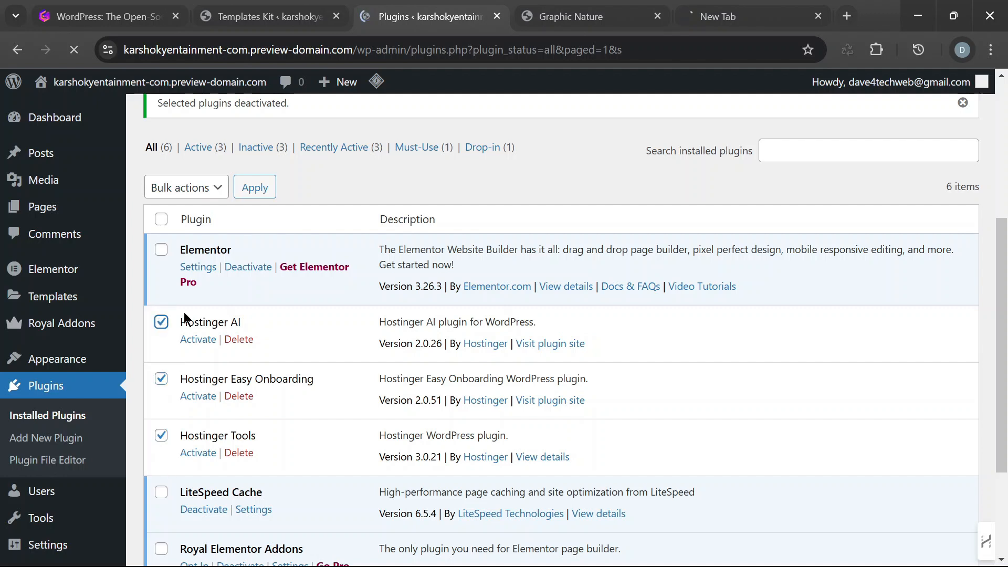
click(216, 189)
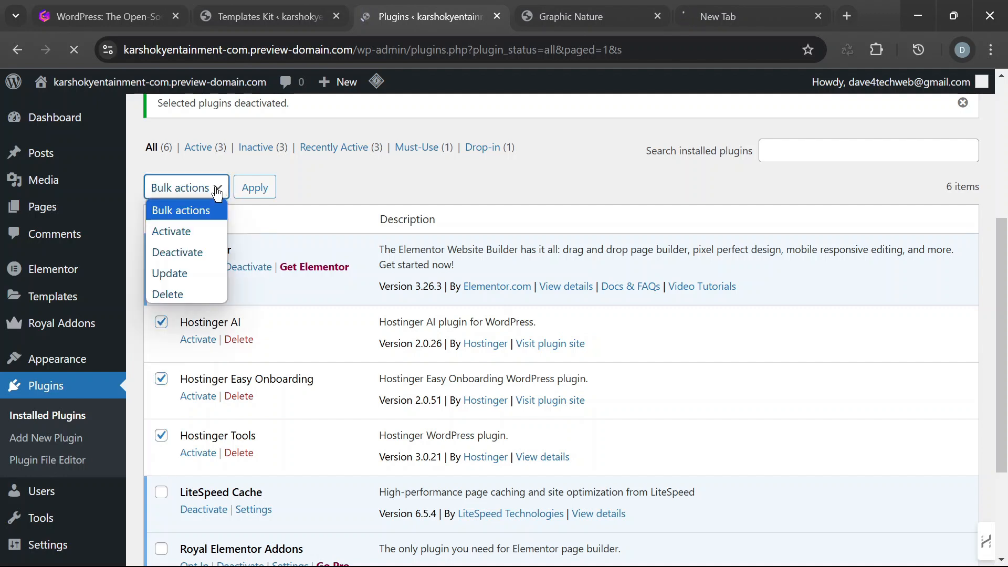
click(199, 295)
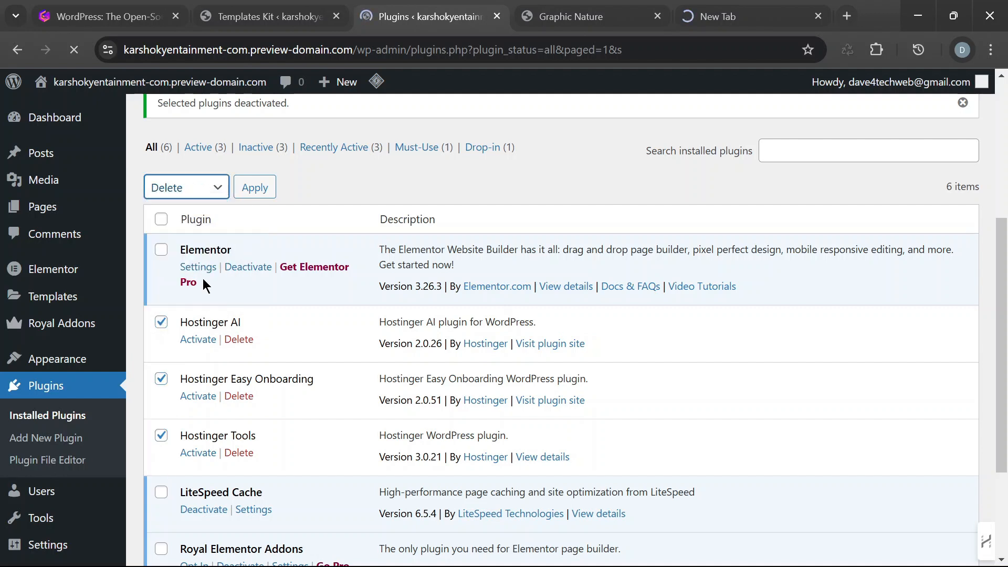
click(257, 190)
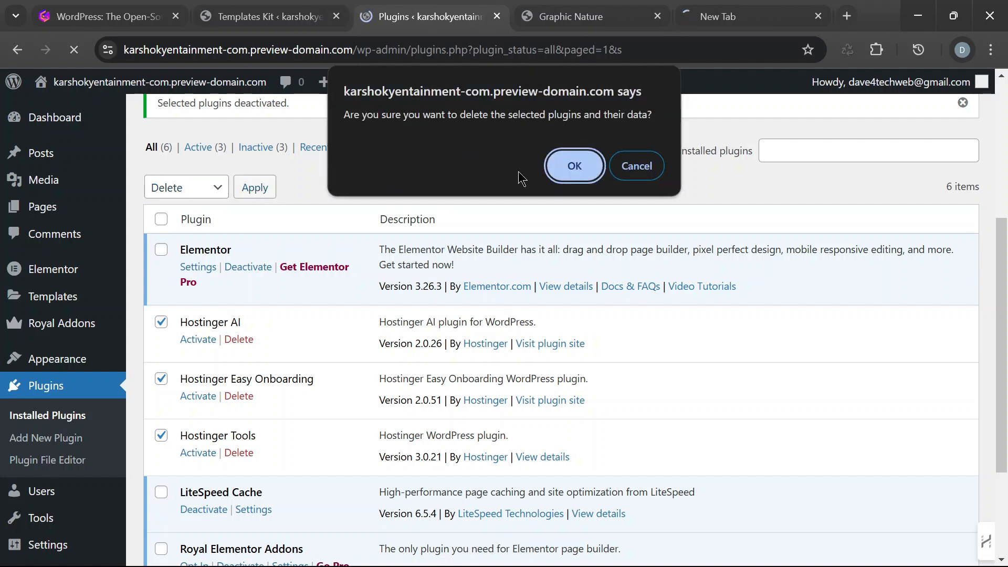
click(575, 166)
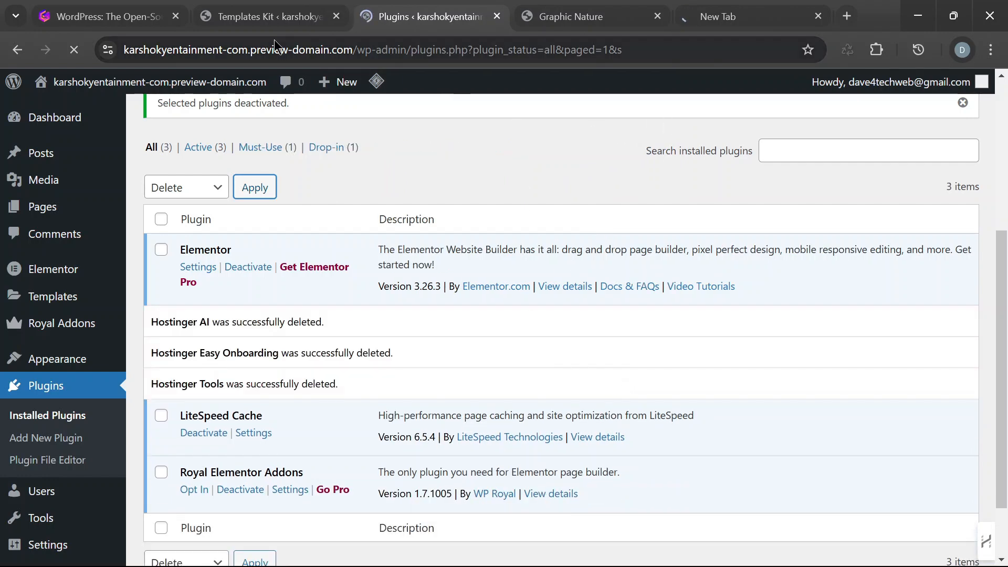
- Return to the Royal Addons Templates Kit page, reload it and reopen the Graphic Nature V1 kit
click(278, 18)
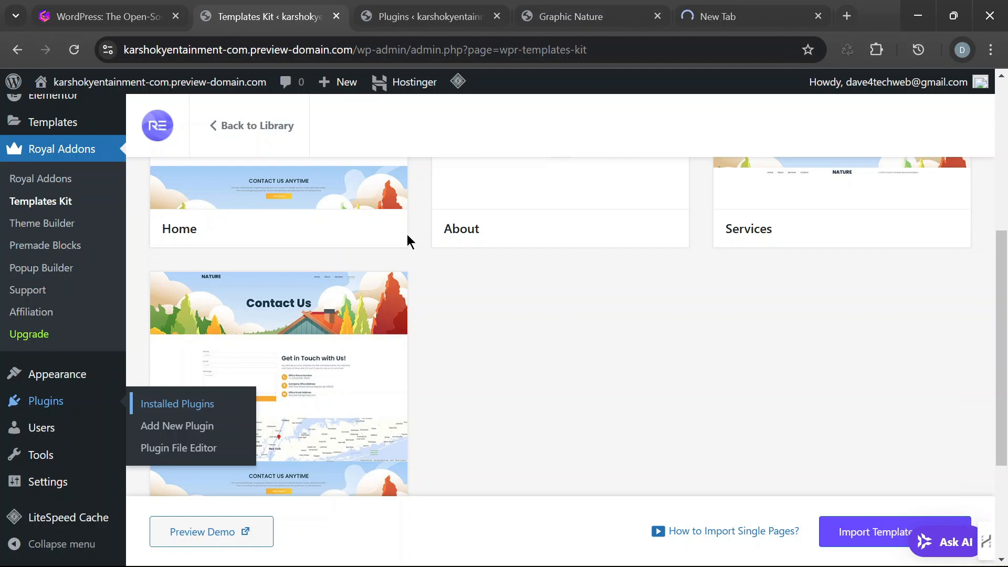
click(77, 50)
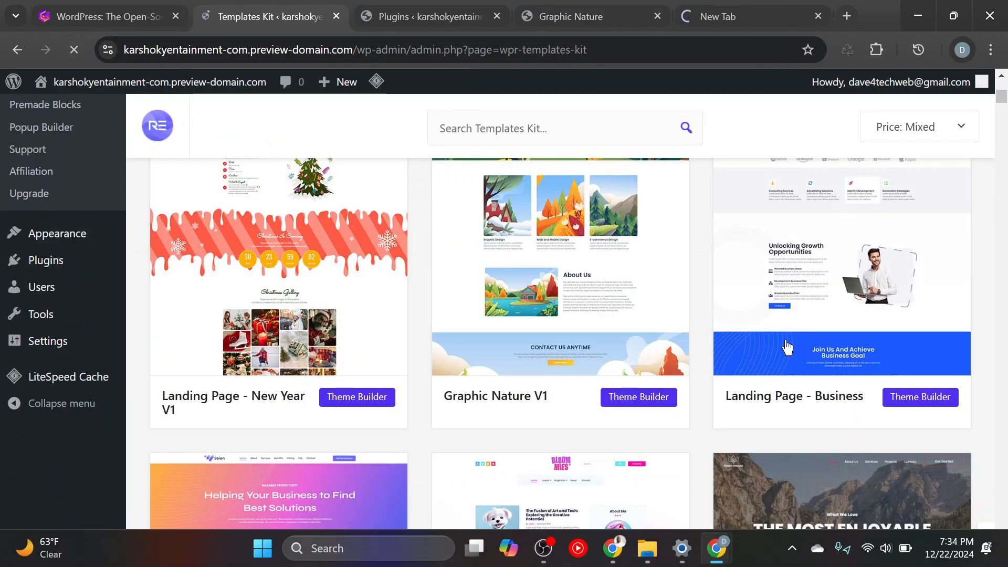
scroll(669, 335, down, 5)
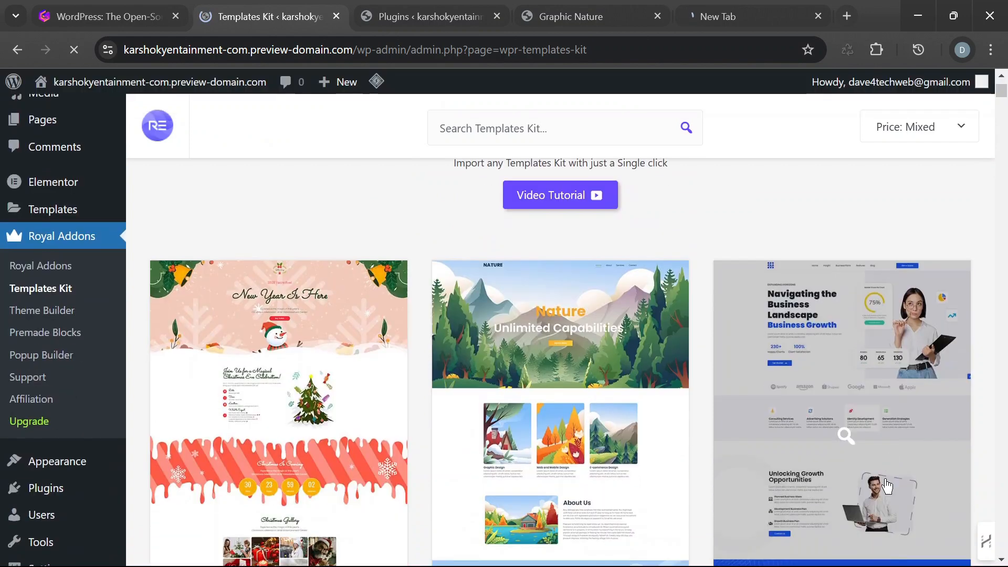
click(595, 305)
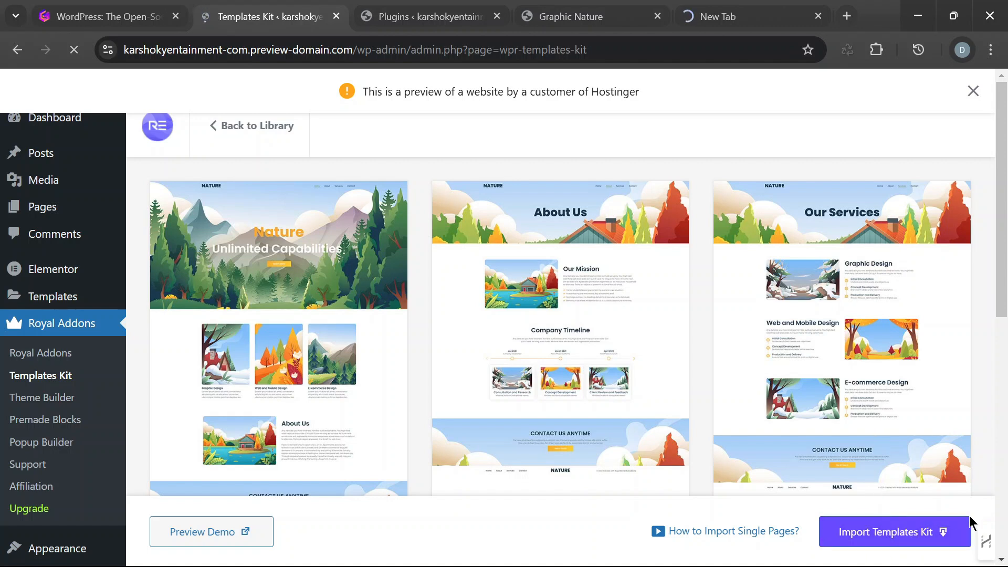
- Back out of the kit's import confirmation and deactivate the LiteSpeed Cache plugin on the Installed Plugins page
click(891, 534)
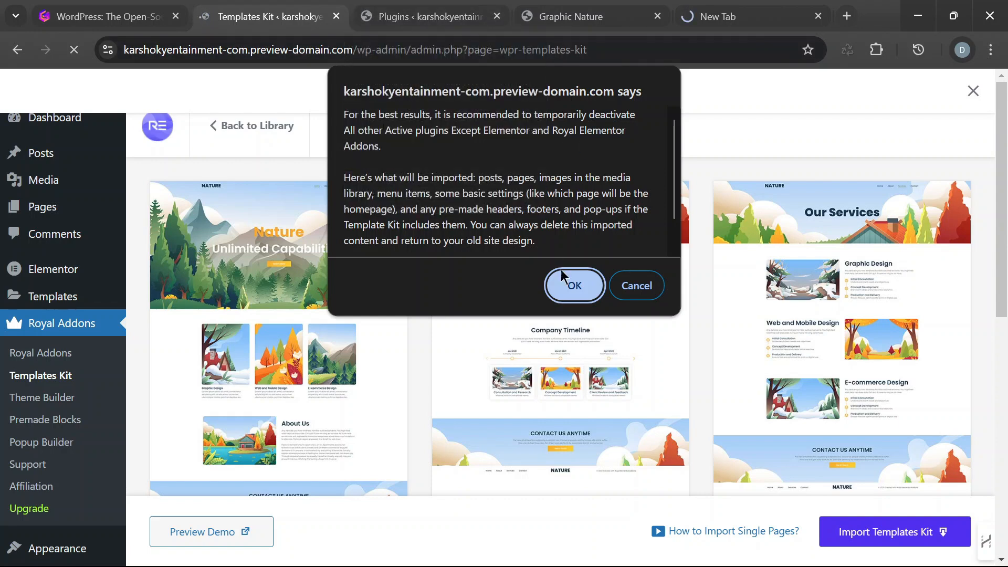
click(639, 292)
click(418, 21)
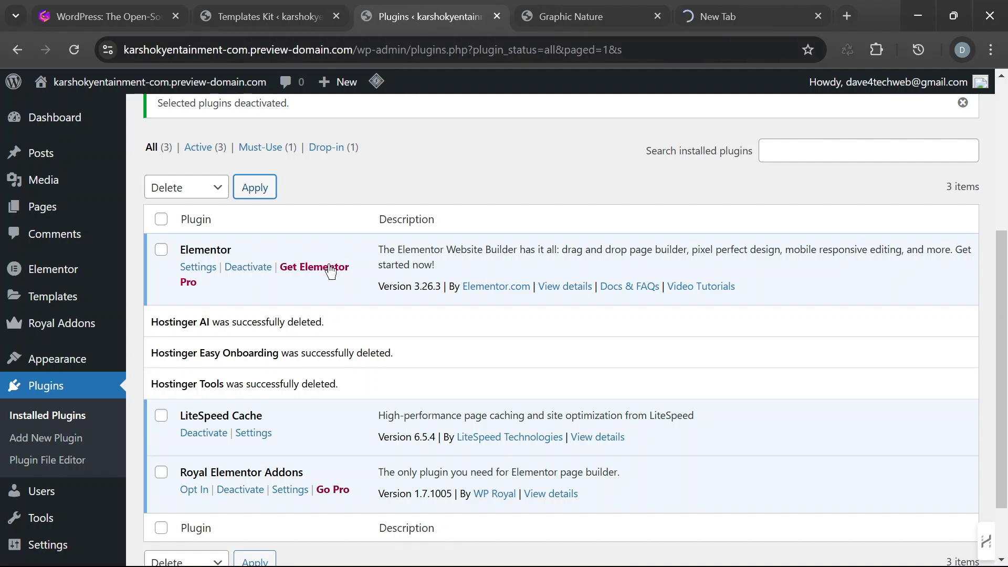
scroll(474, 348, down, 2)
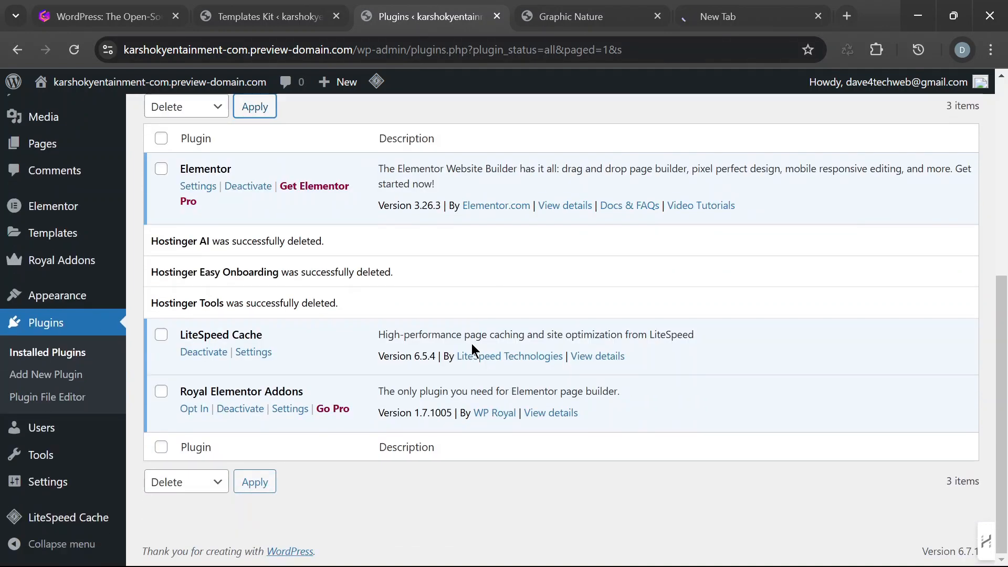
click(210, 356)
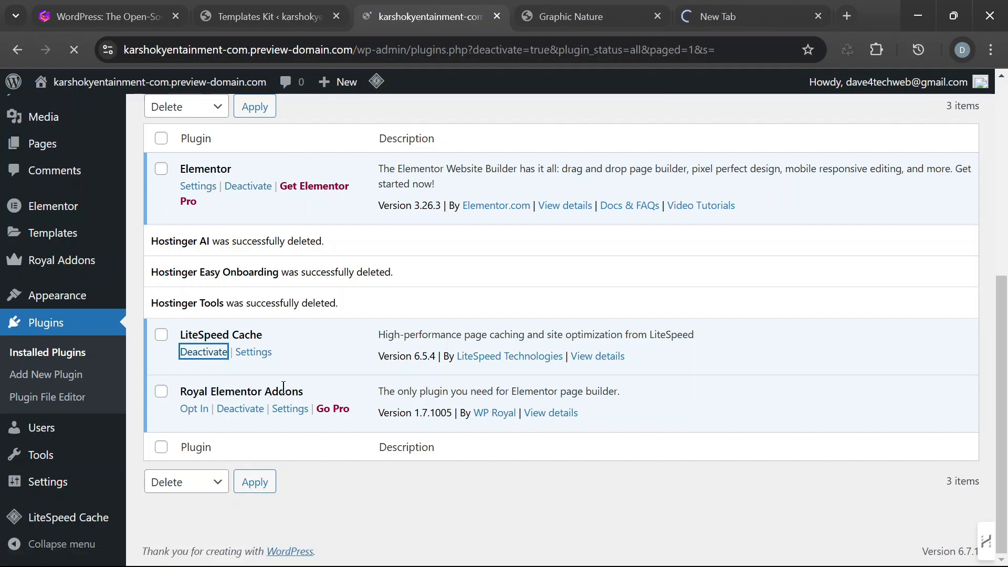
scroll(265, 239, down, 5)
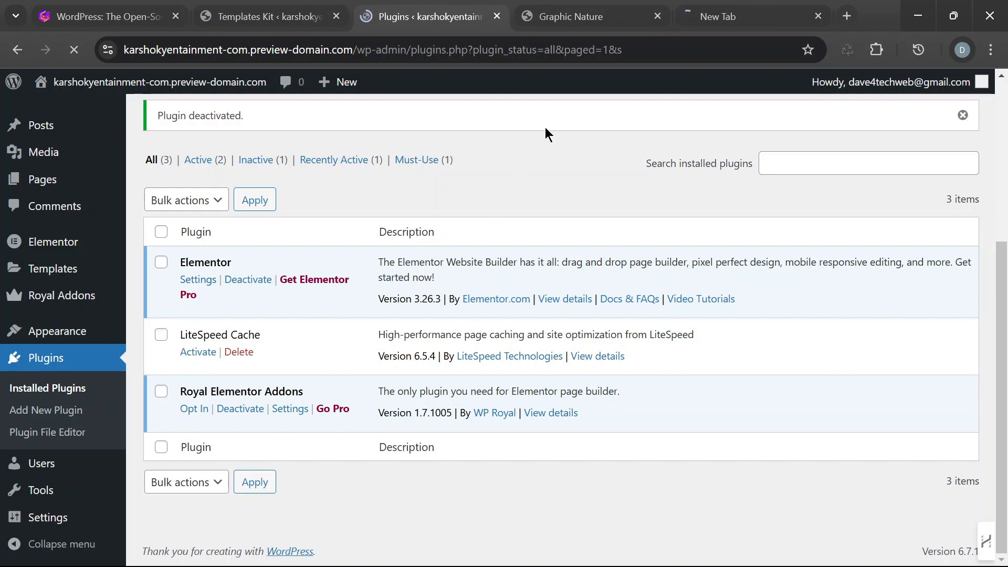
- Look at the Graphic Nature demo and the kit page, and check which plugins are still active
click(570, 25)
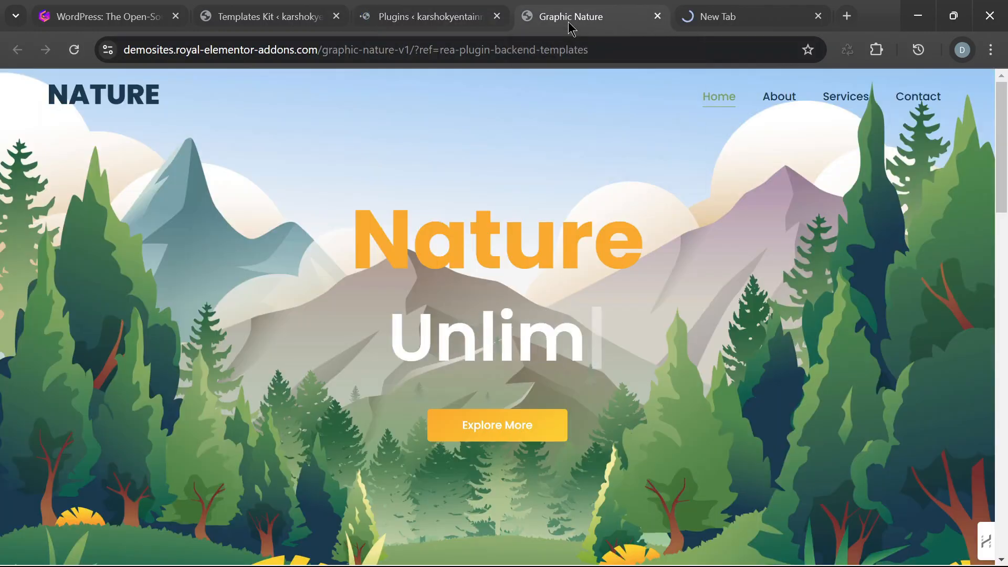
click(426, 8)
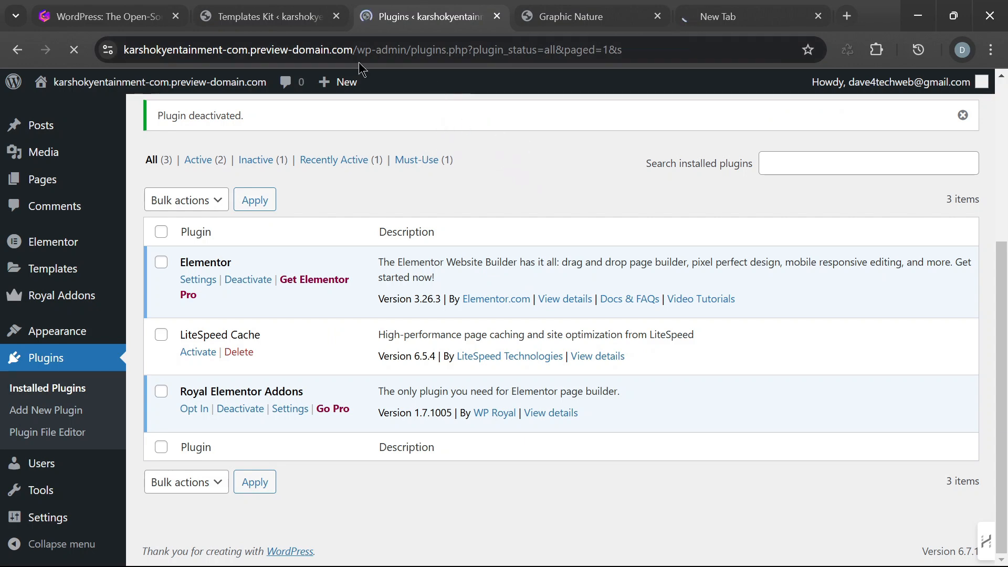
click(273, 21)
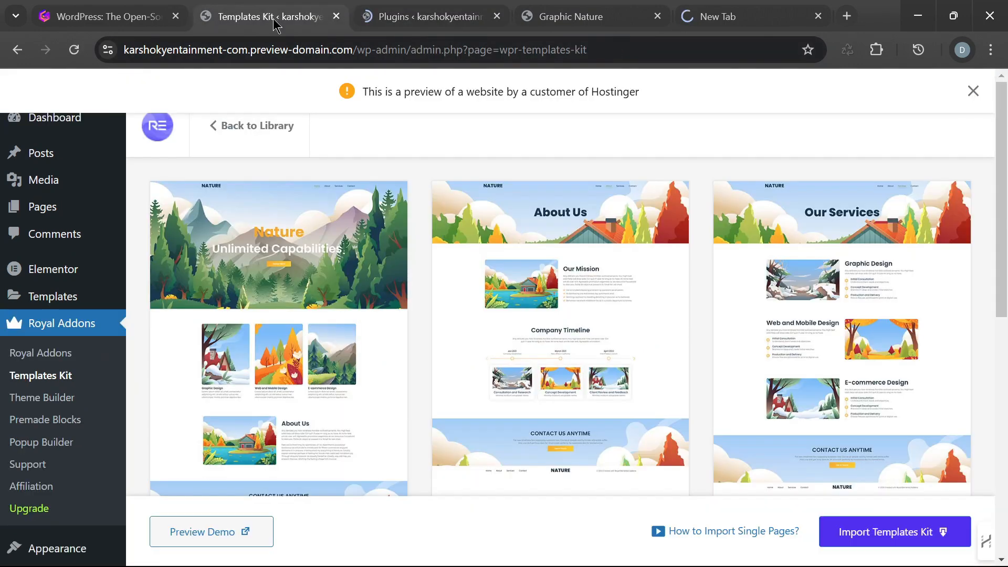
click(440, 18)
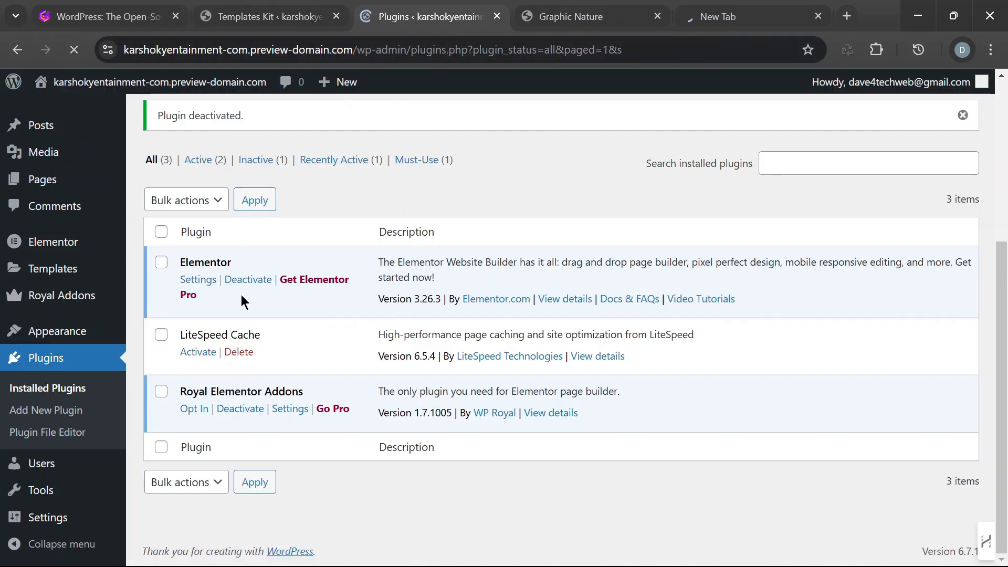
- Import the complete Graphic Nature V1 templates kit into the site and accept the import confirmation
click(281, 18)
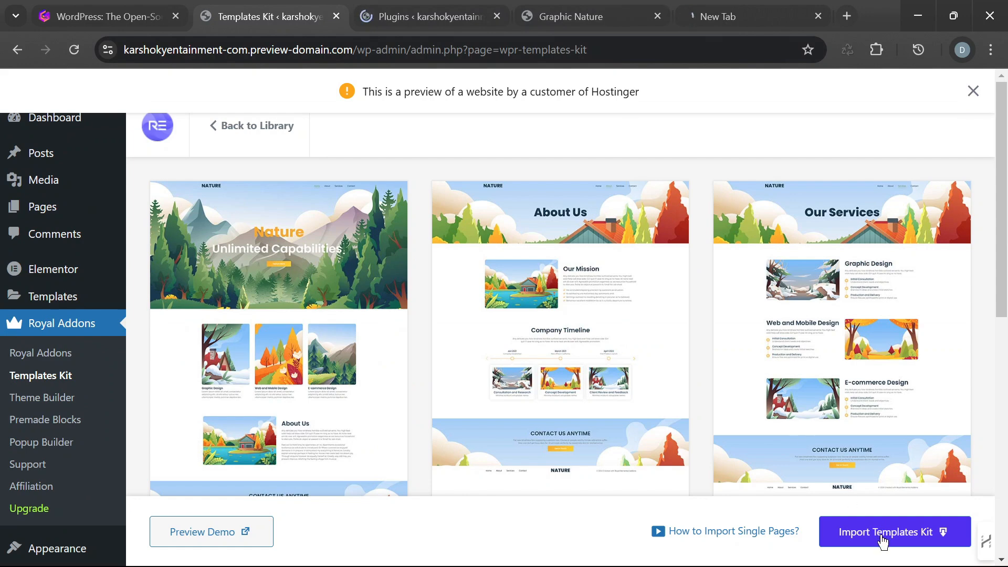
click(880, 540)
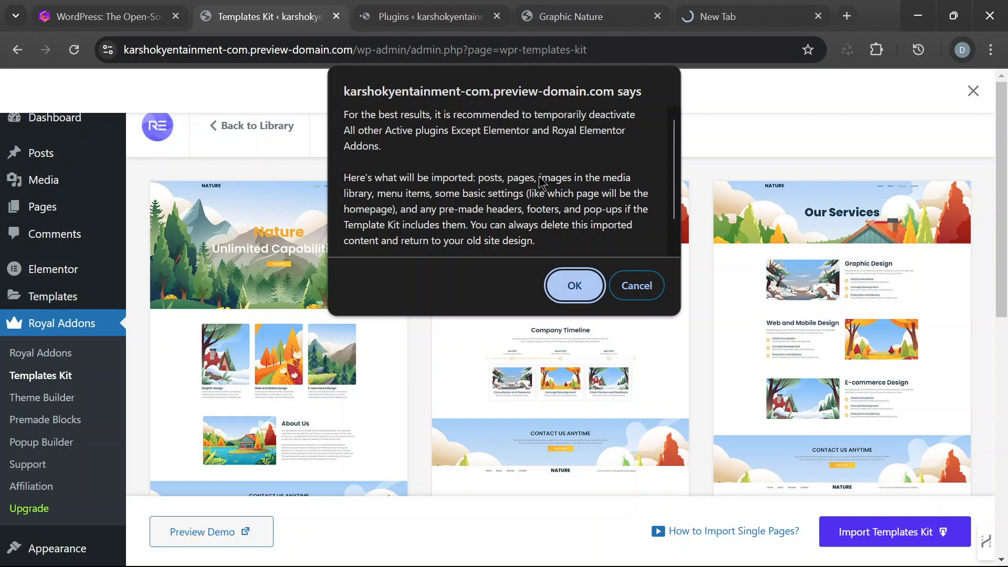
click(575, 286)
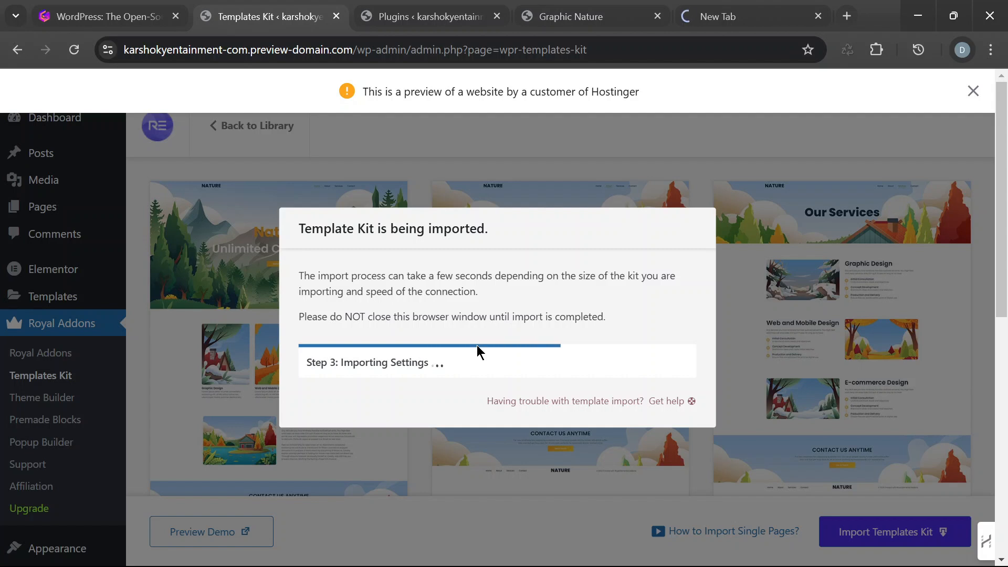
- Pass Hostinger's human verification, submit the login with the account email and password, and open Gmail for the authentication code
click(720, 19)
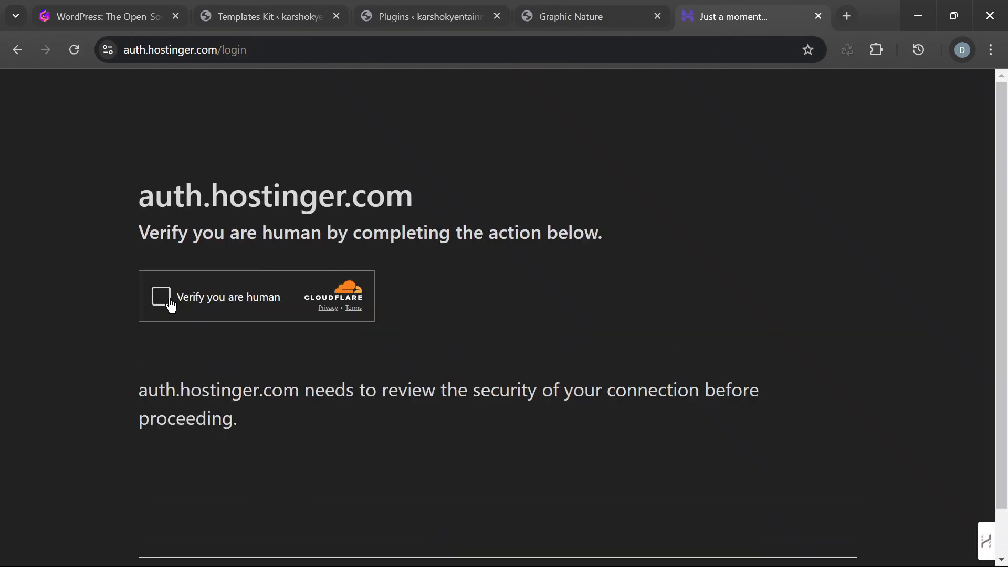
click(166, 302)
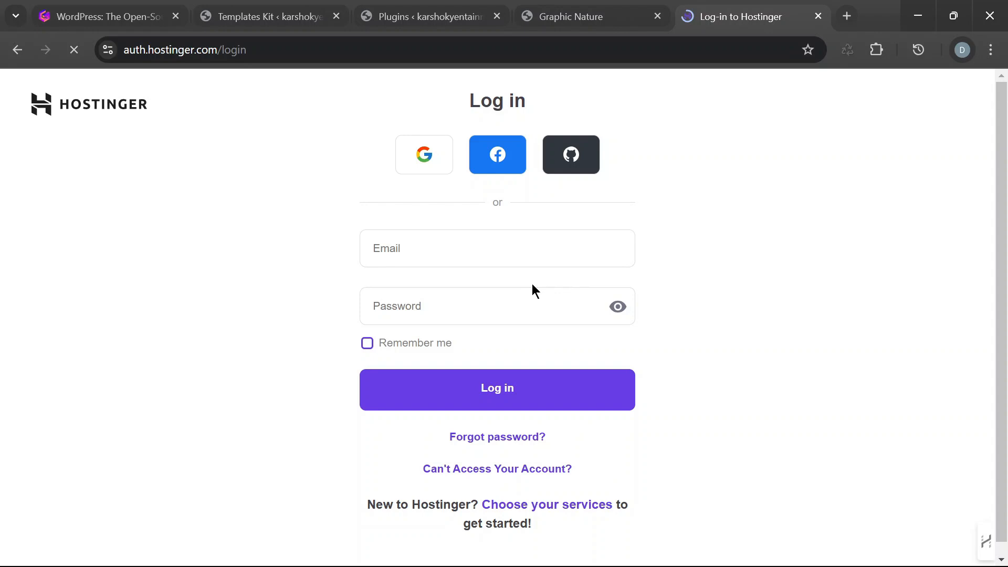
click(520, 248)
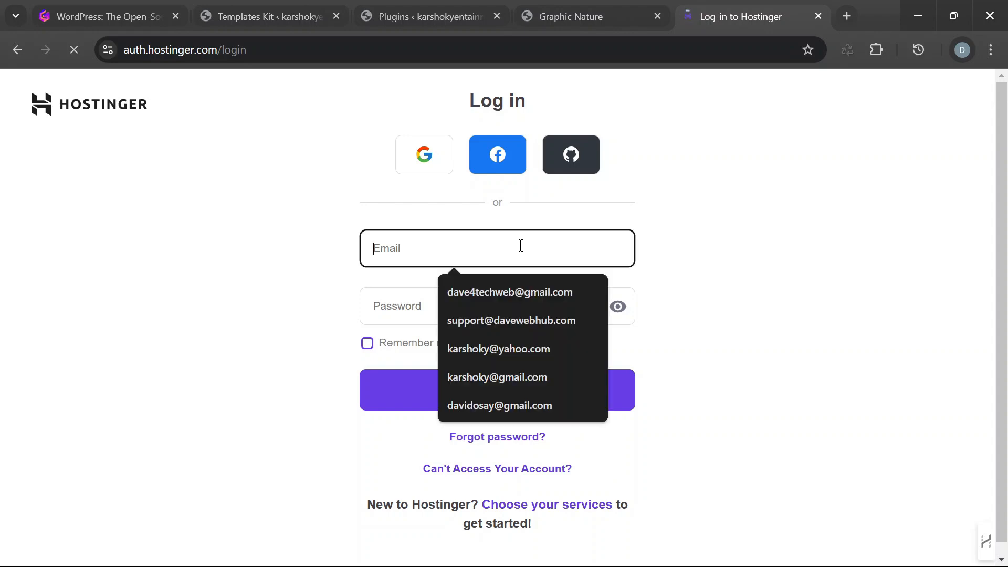
click(515, 252)
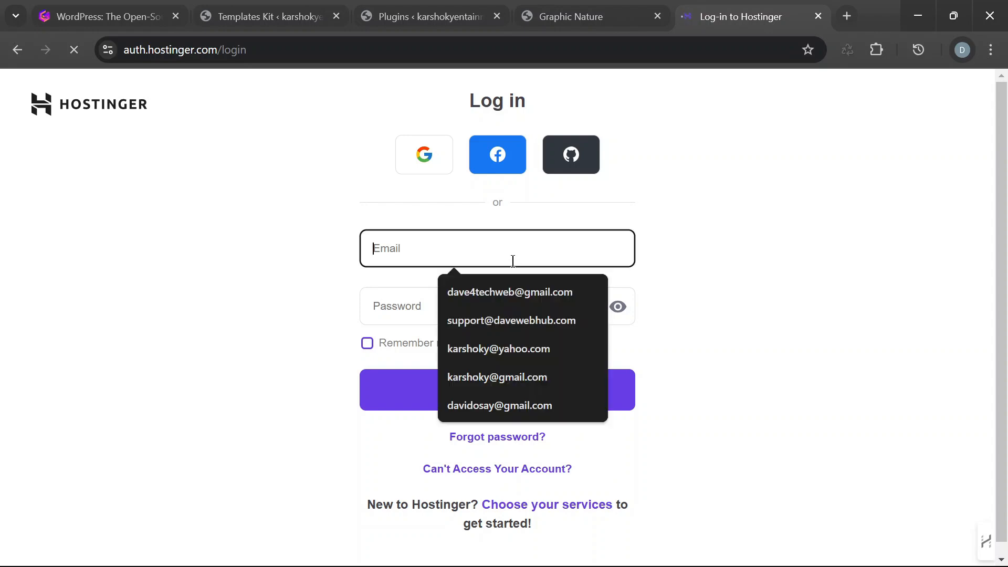
click(488, 292)
click(459, 312)
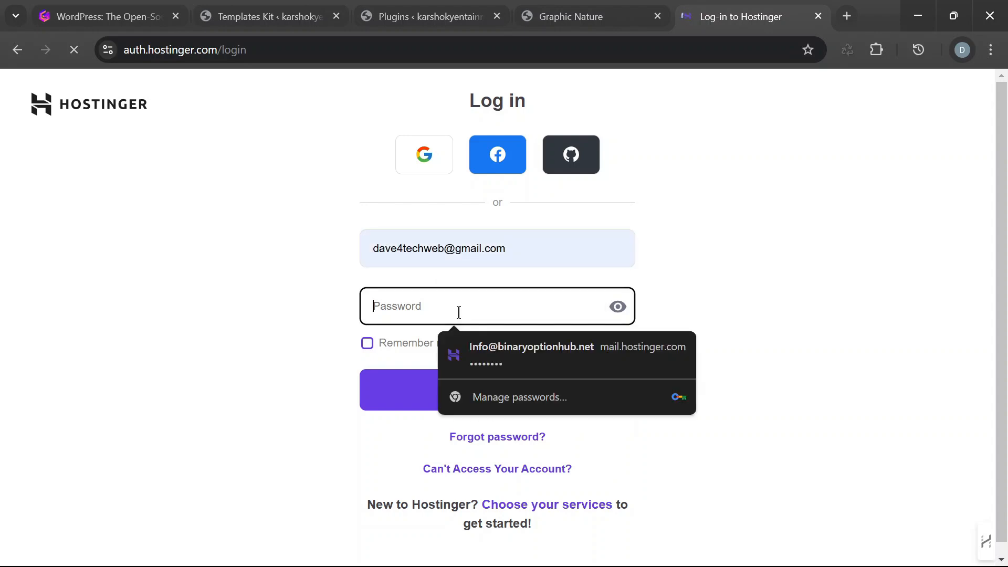
text(••)
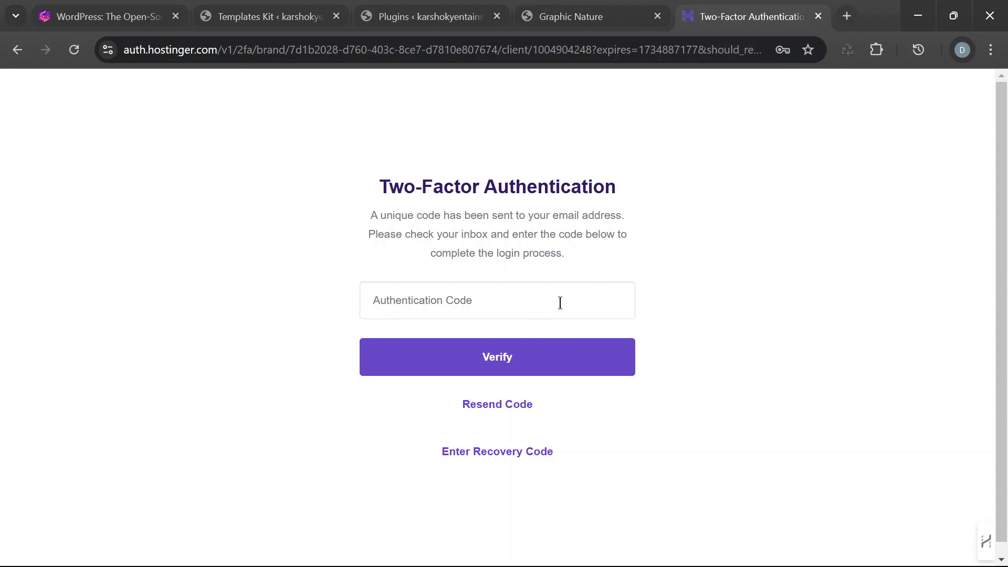
click(847, 16)
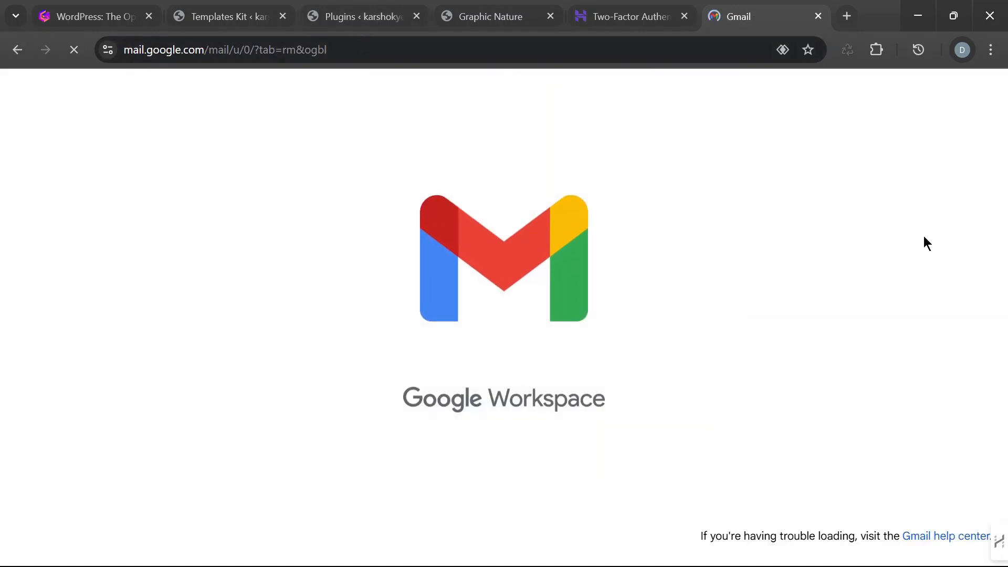
- Look at the Installed Plugins page and the Graphic Nature demo, and check the kit import's status on the Templates Kit page
click(350, 18)
click(500, 17)
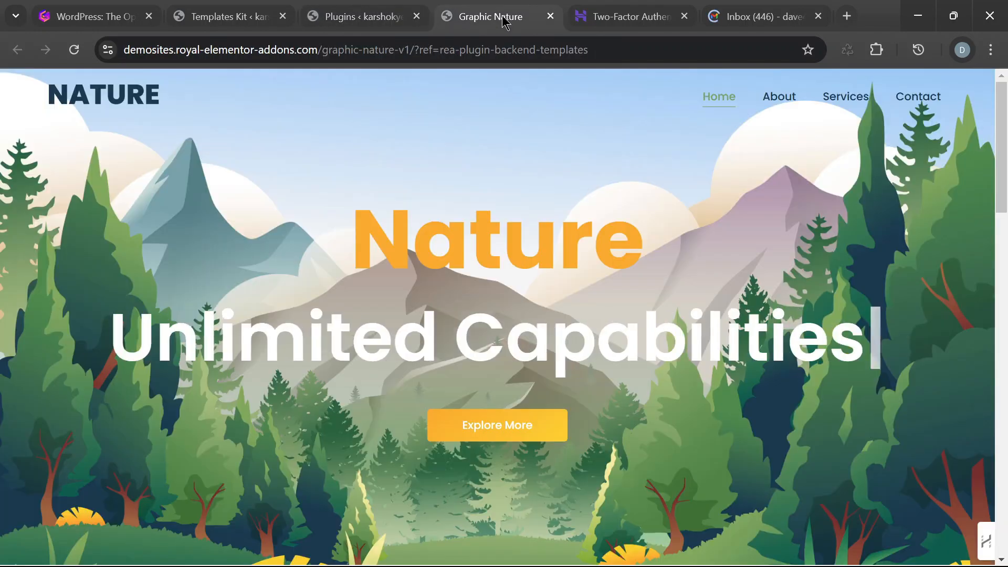
click(357, 17)
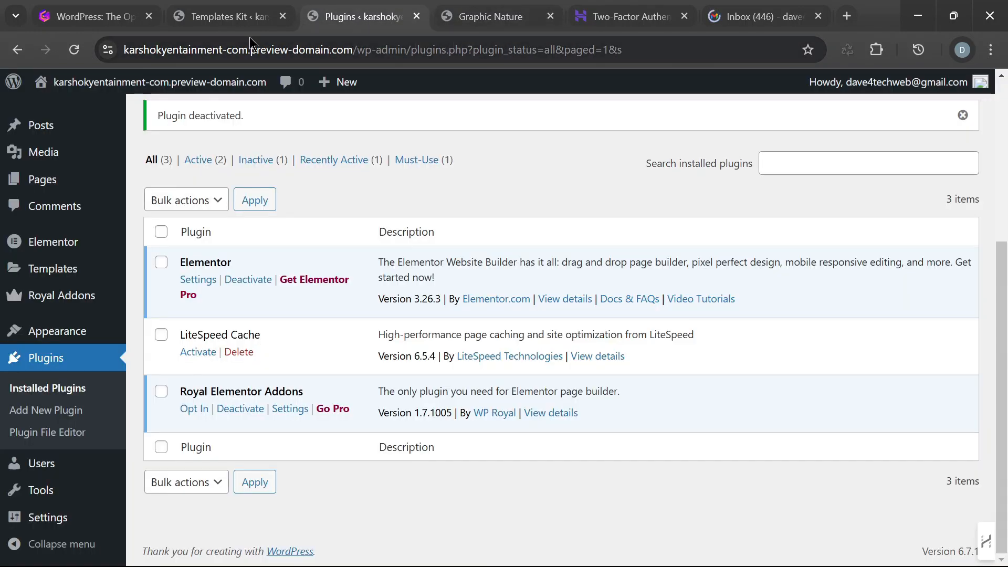
click(233, 18)
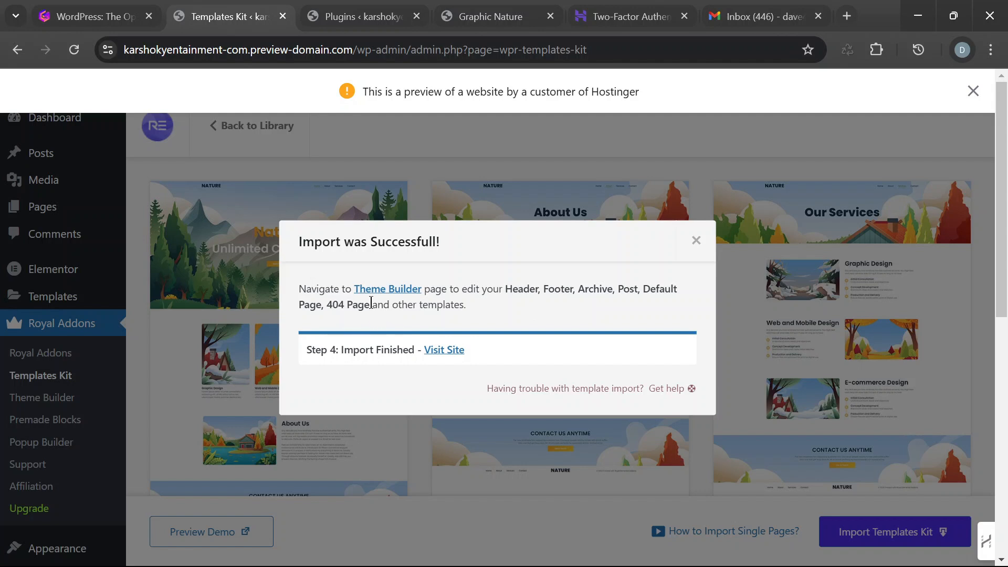
- Open the newly imported site in a separate browser tab and close the Gmail and two-factor authentication tabs
drag(371, 303, 351, 305)
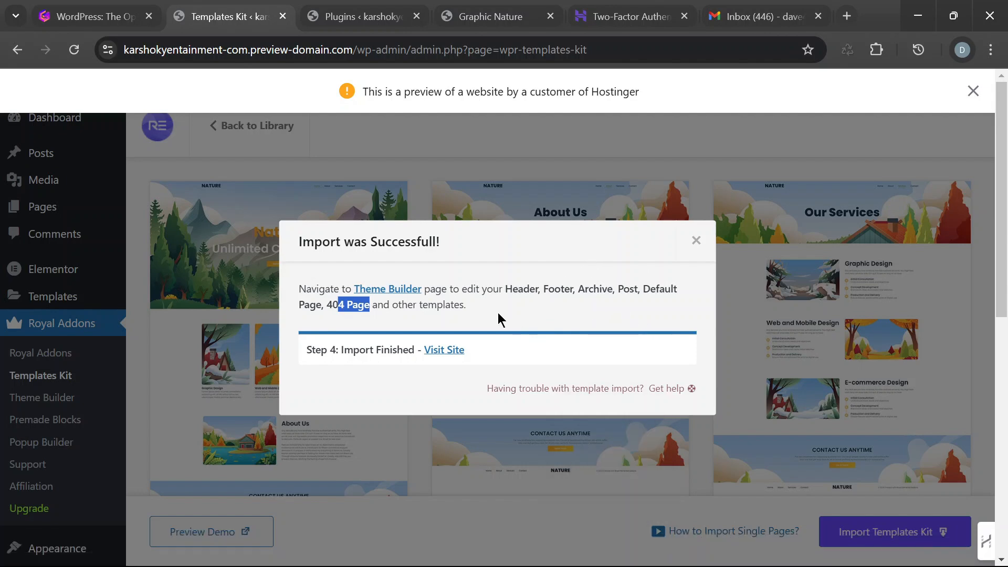
right_click(447, 353)
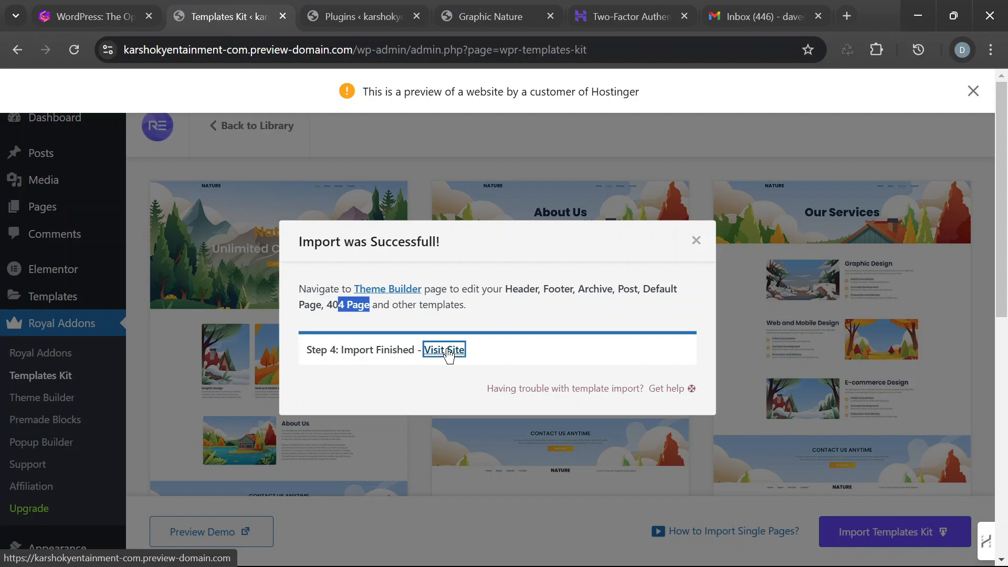
scroll(602, 52, up, 1)
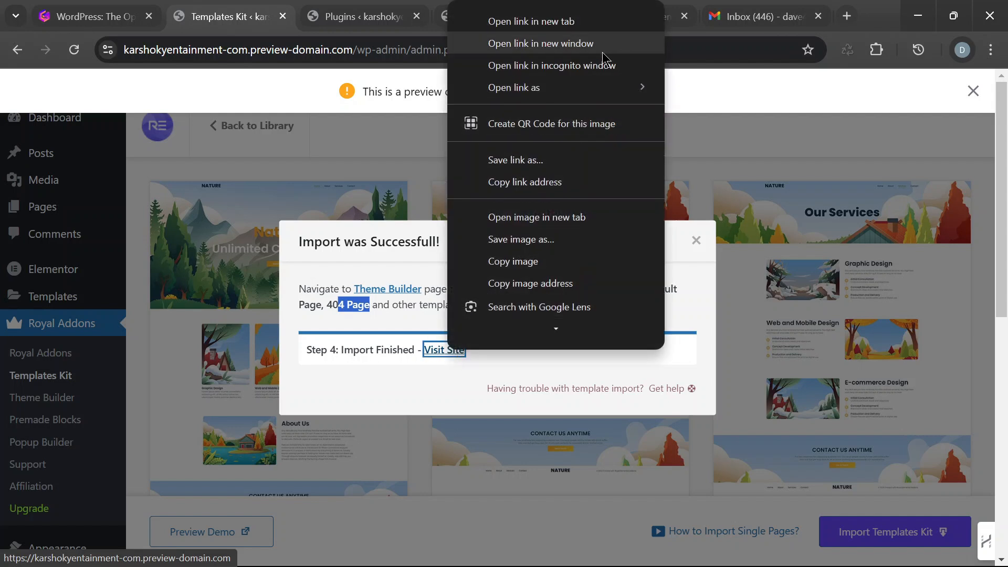
click(610, 23)
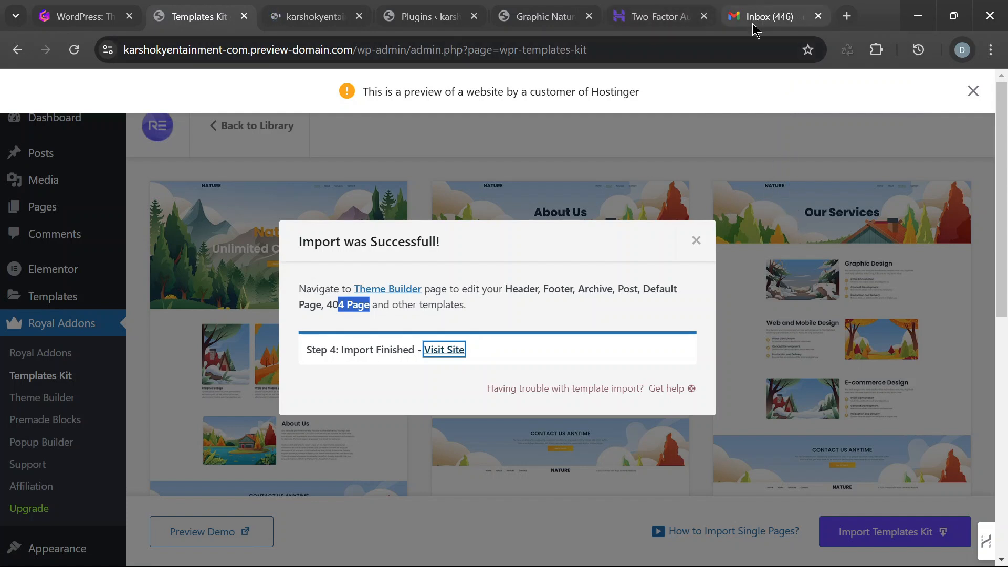
click(819, 17)
click(819, 17)
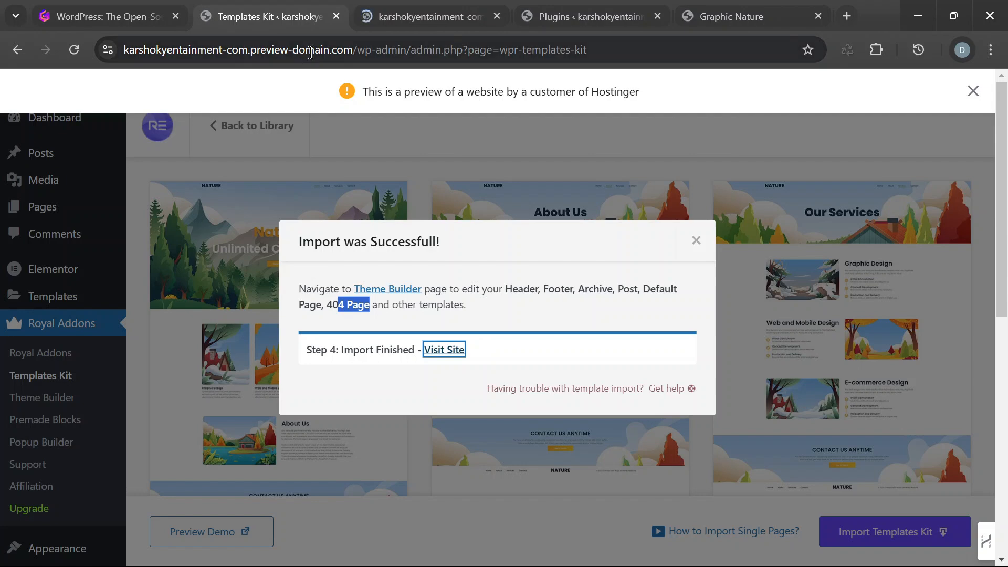
- Look at the imported Nature homepage and the domain part of its preview address, and return to the Templates Kit page
click(382, 18)
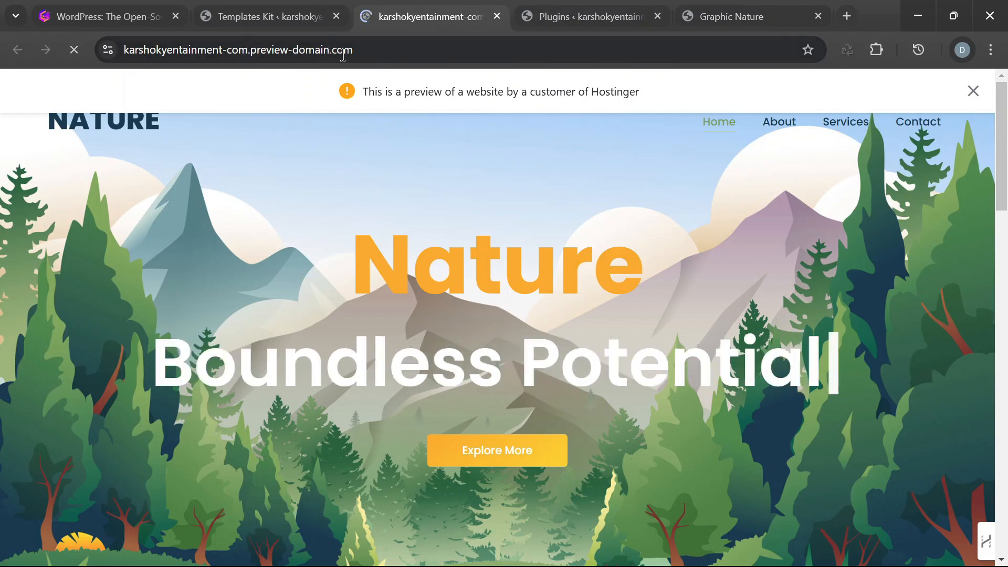
drag(247, 47, 124, 50)
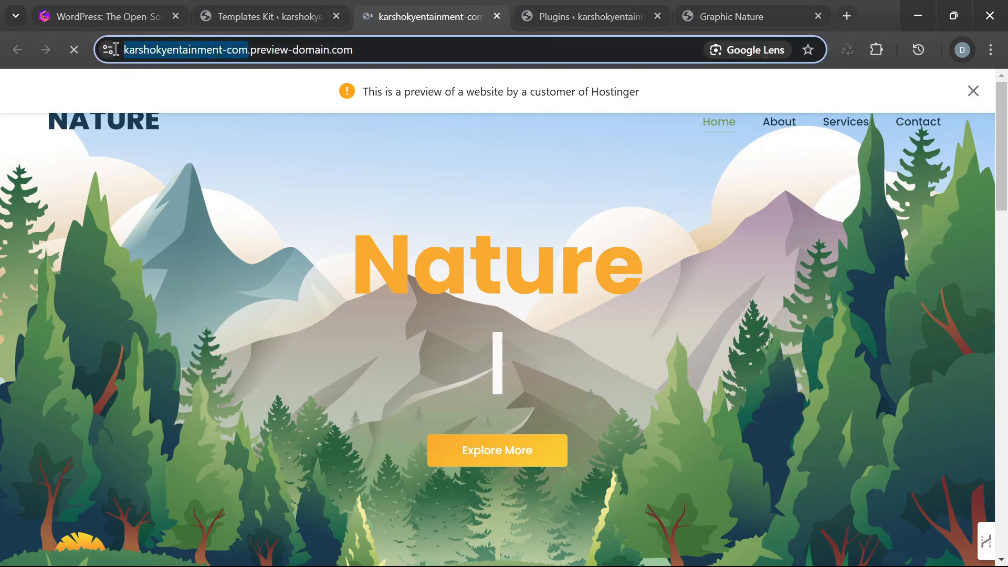
click(279, 21)
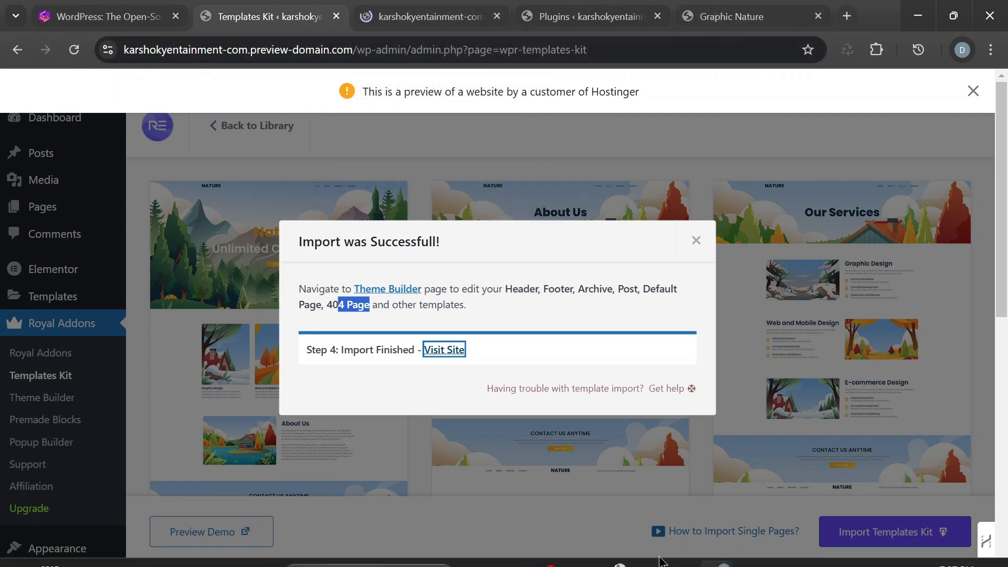
- Switch to the incognito Chrome window and bring up the davewebhub.com homepage
mouse_move(668, 561)
click(613, 552)
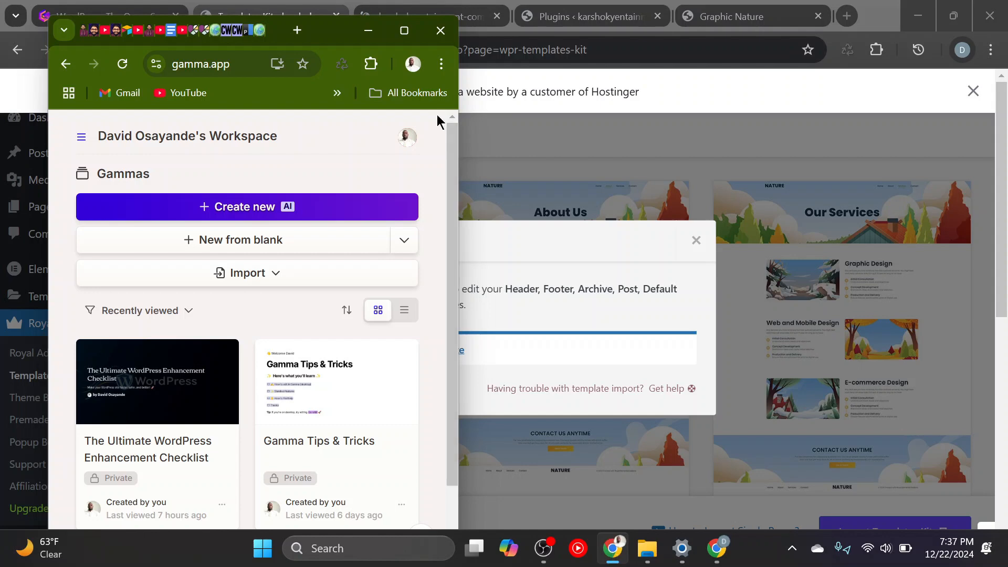
mouse_move(727, 562)
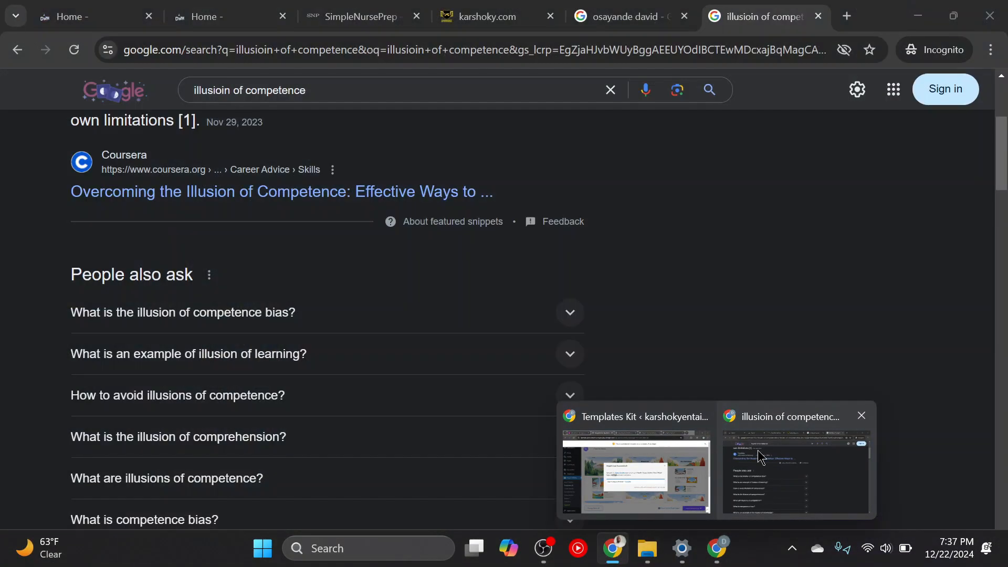
click(734, 437)
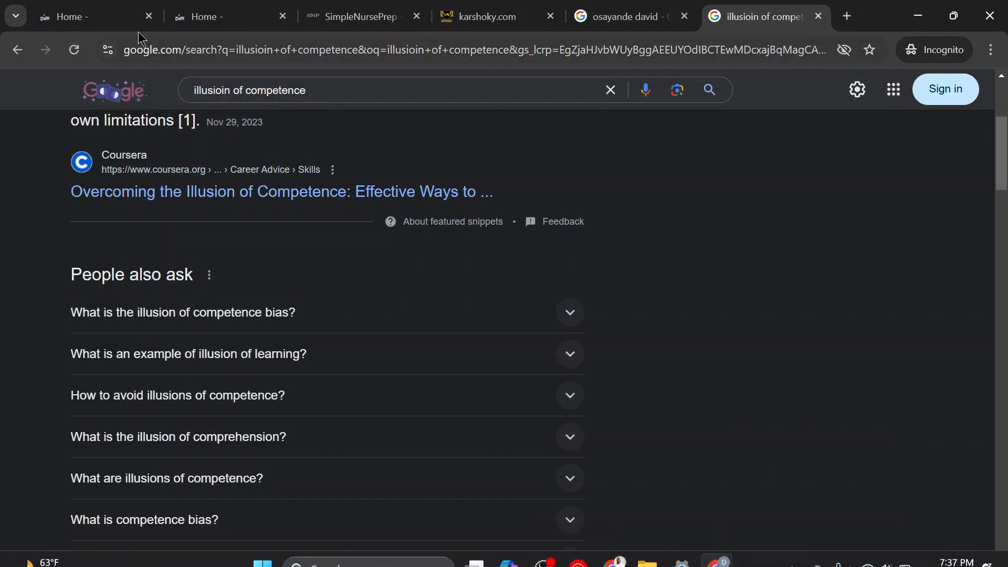
click(113, 20)
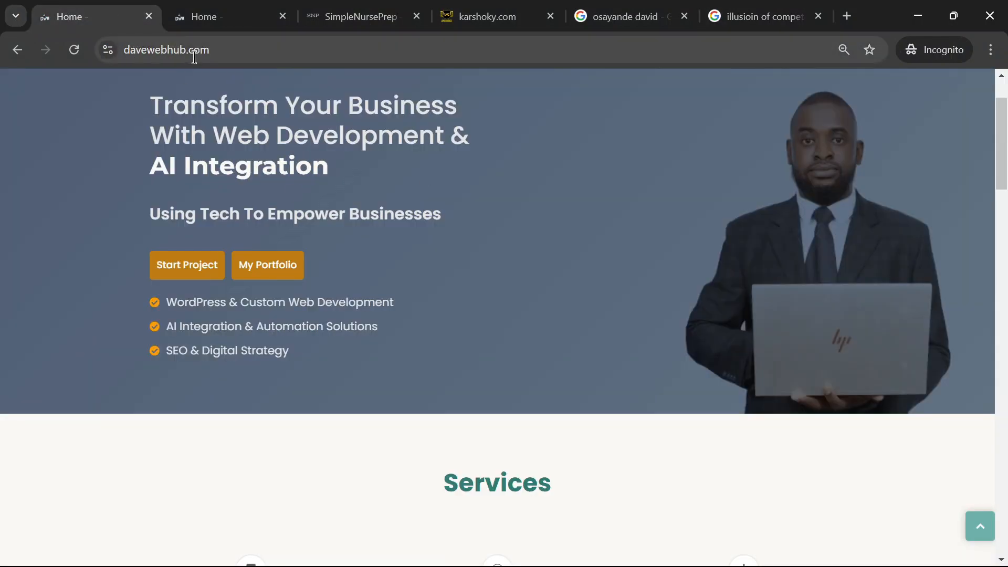
- Examine the davewebhub.com homepage as an example site, including its hero, services, latest posts and navigation menu
scroll(668, 317, down, 6)
scroll(840, 304, up, 7)
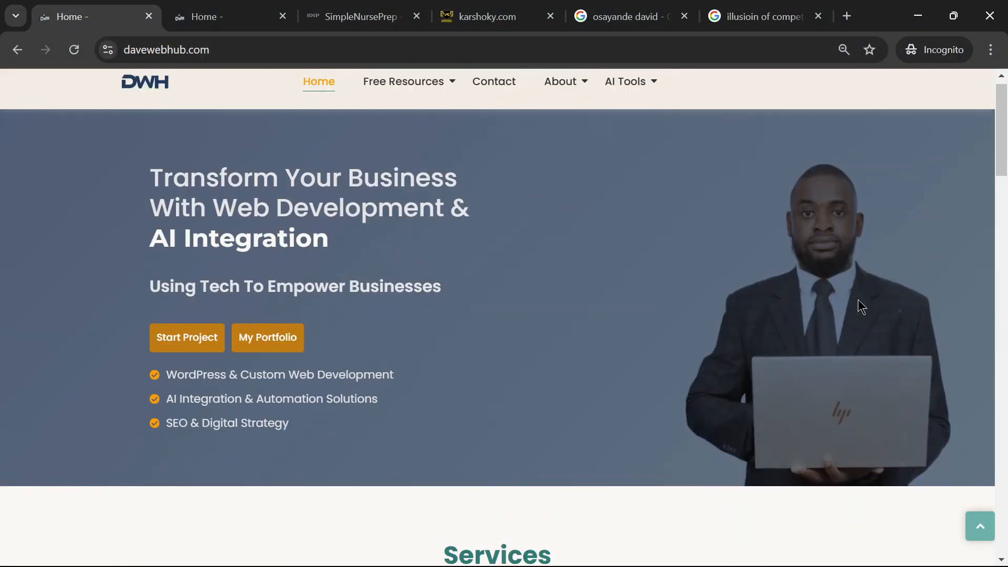
scroll(840, 263, down, 12)
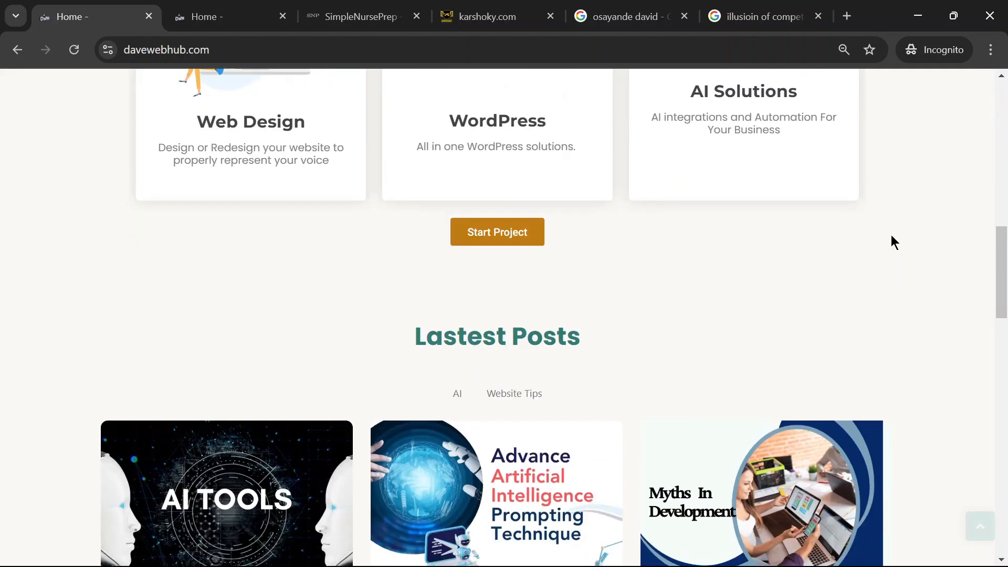
scroll(893, 238, up, 4)
scroll(688, 279, down, 10)
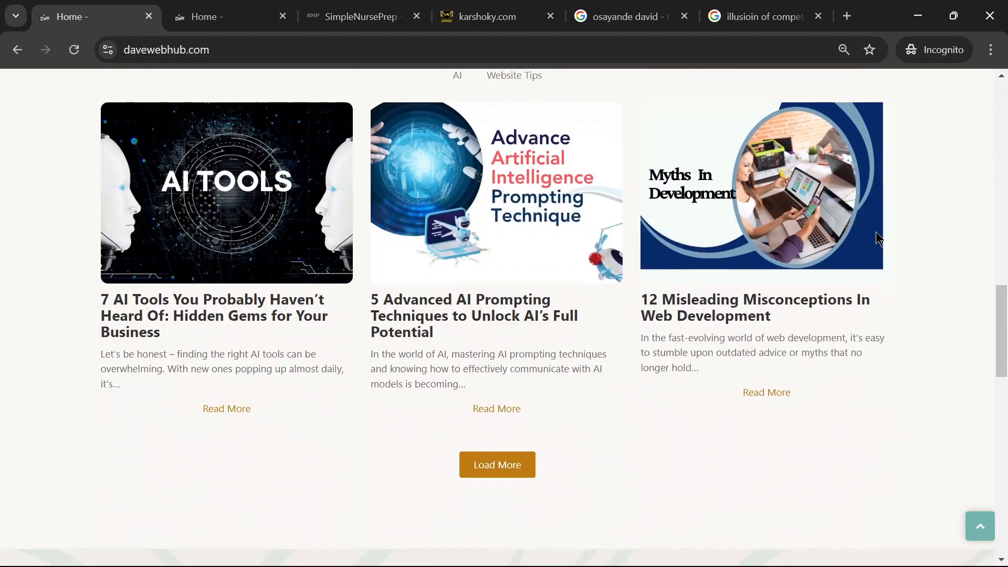
scroll(865, 247, down, 2)
scroll(869, 273, up, 2)
scroll(871, 307, down, 1)
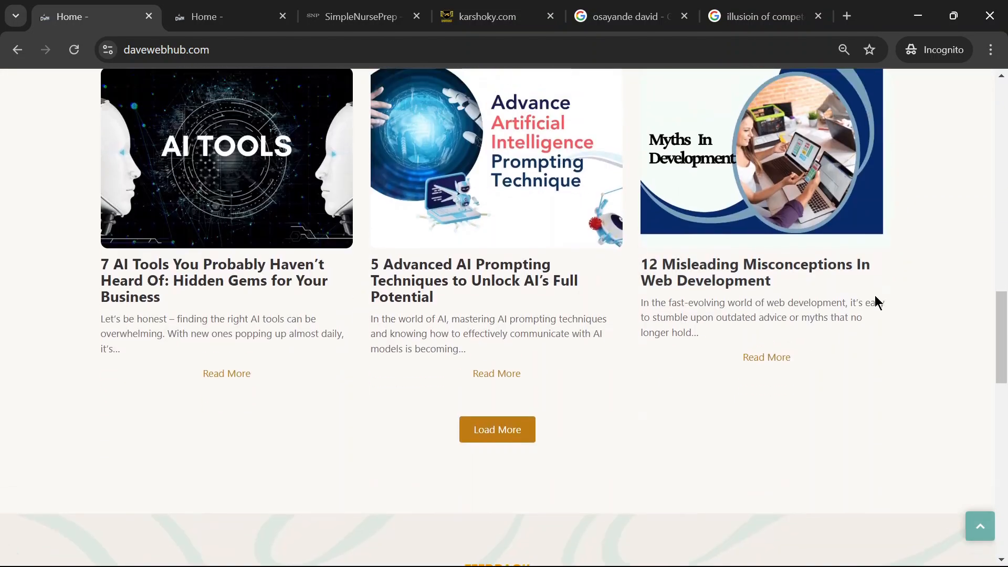
scroll(829, 283, up, 20)
mouse_move(651, 99)
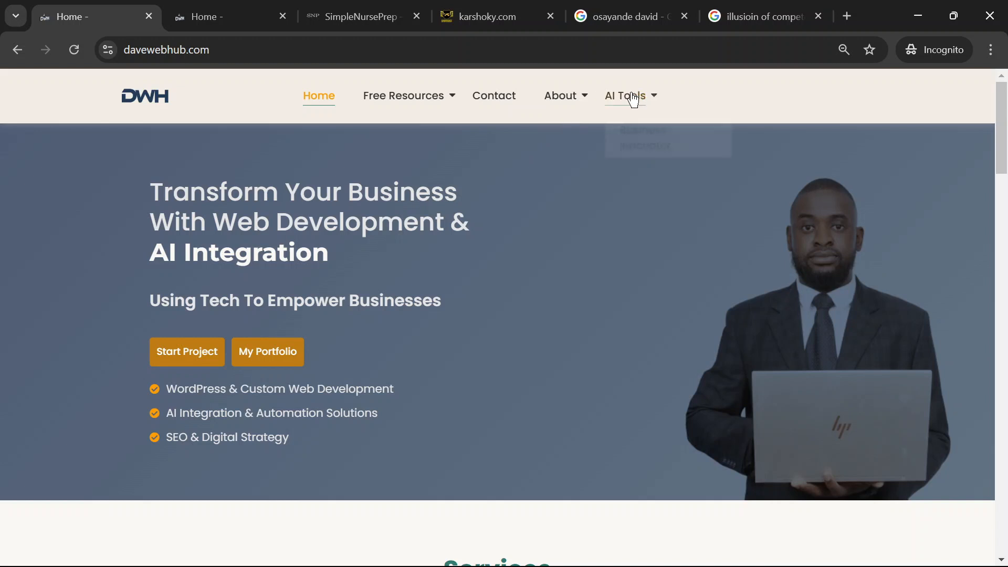
- Return to the WordPress Templates Kit window and dismiss the import result dialog
mouse_move(629, 565)
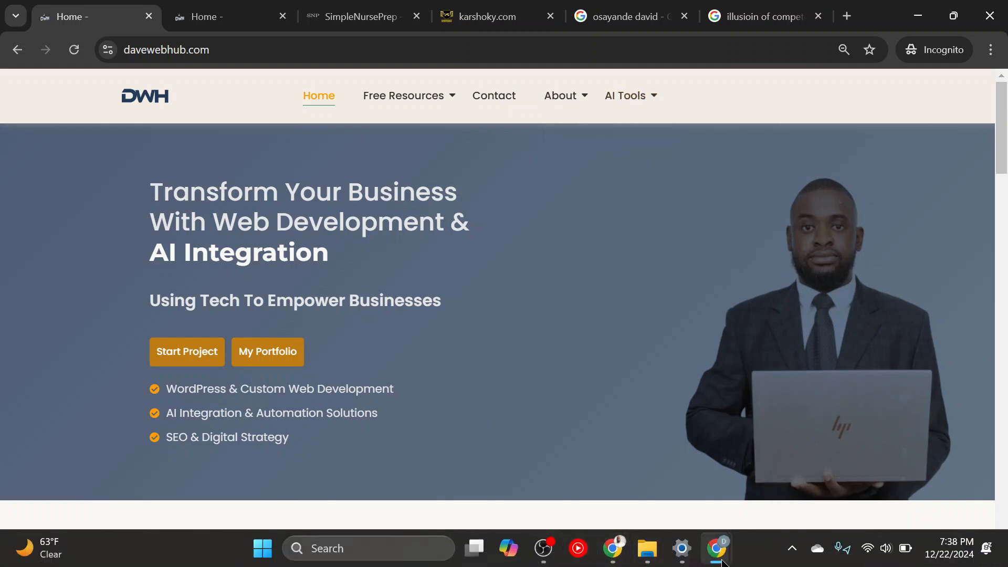
mouse_move(723, 560)
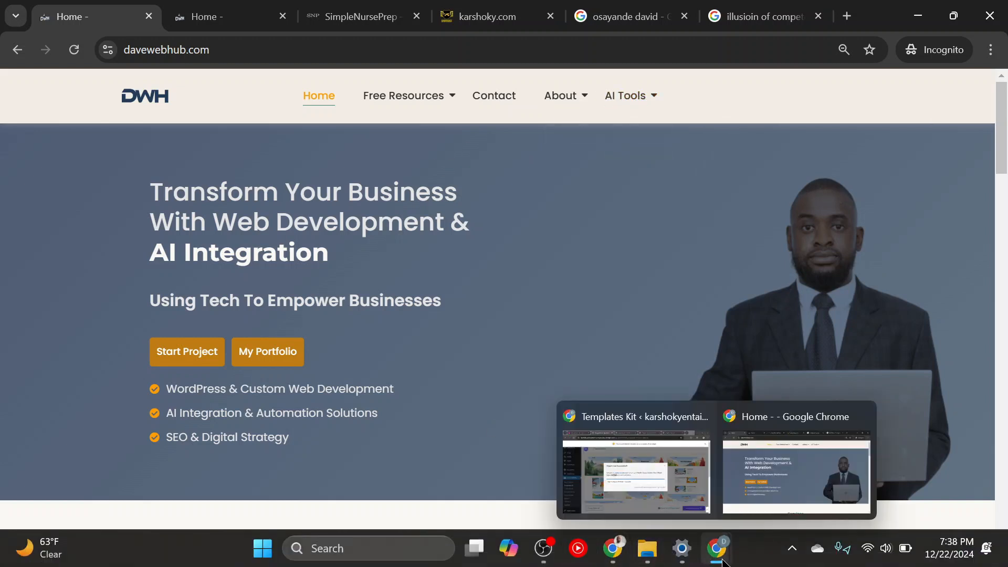
click(630, 465)
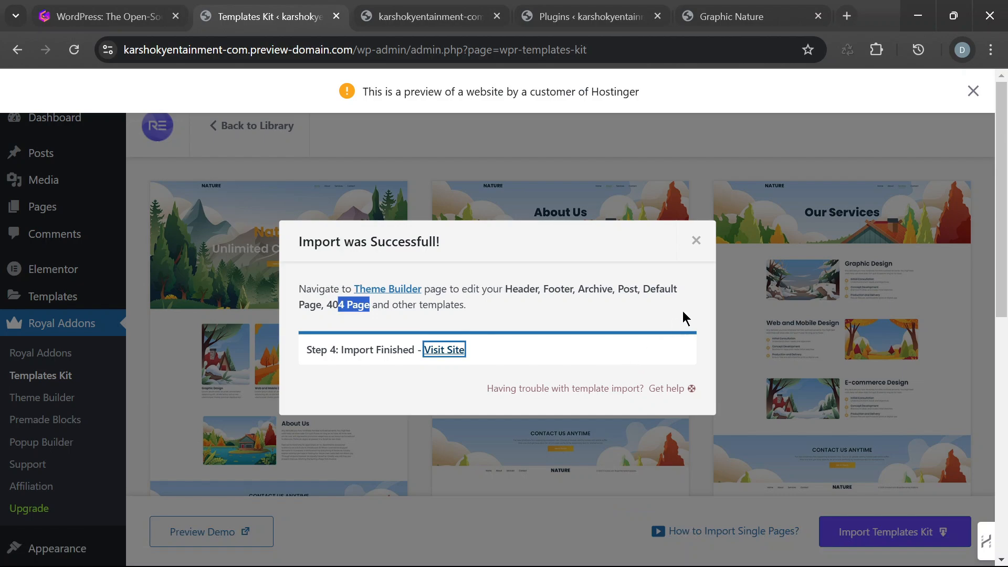
click(700, 248)
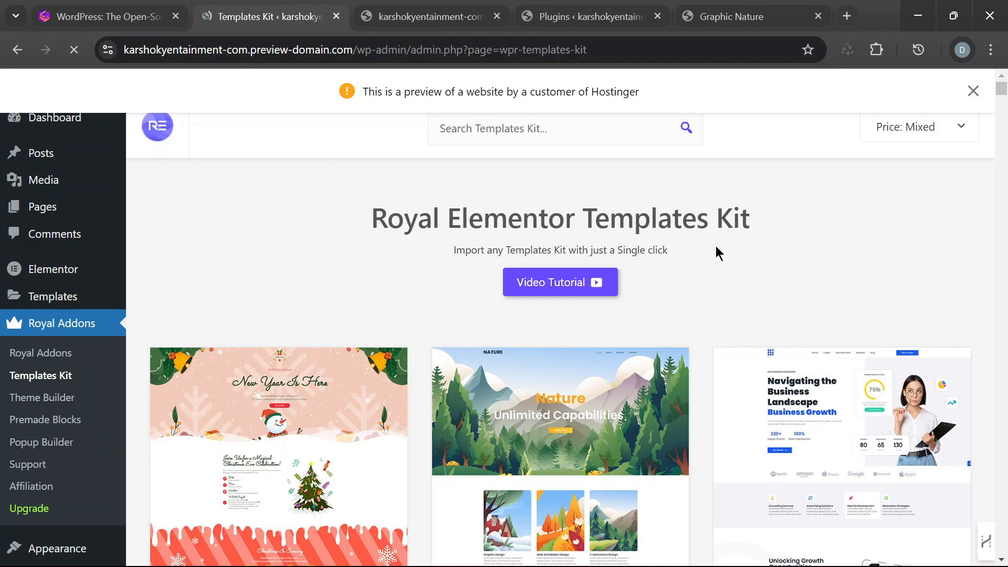
- Examine the imported site's homepage from the hero through the service cards and About Us section to the contact section and footer
mouse_move(40, 129)
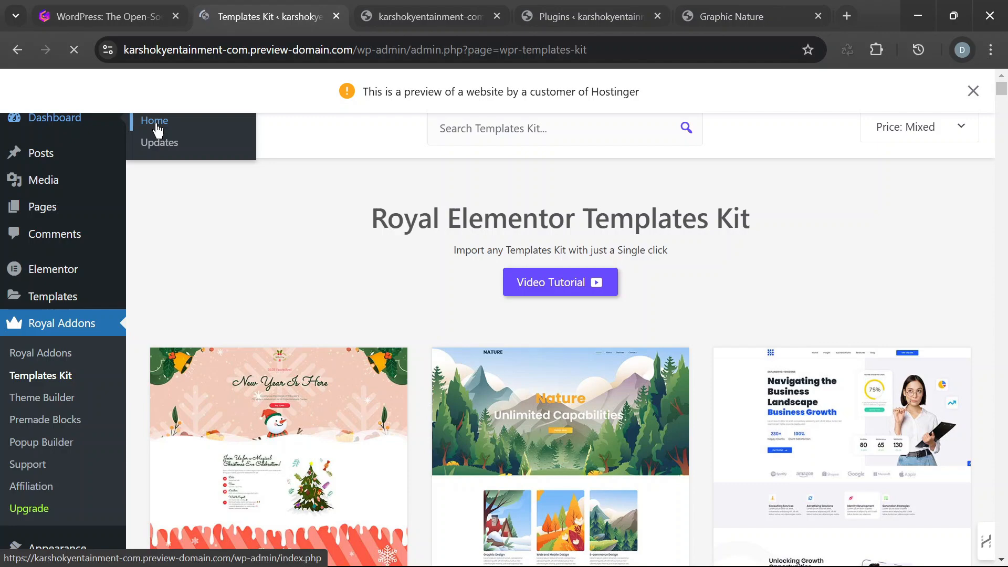
click(431, 17)
scroll(676, 257, down, 5)
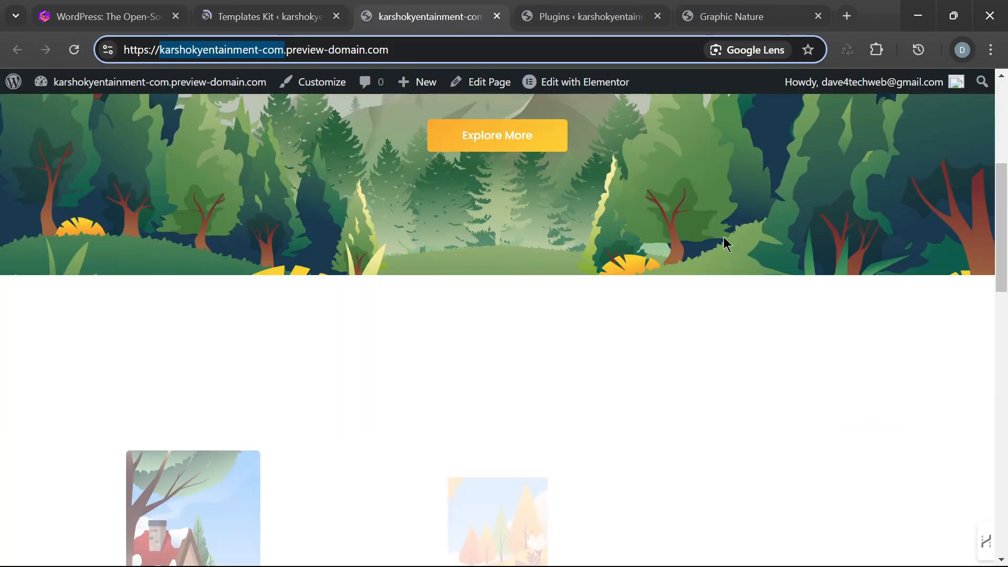
scroll(724, 237, down, 5)
scroll(830, 210, up, 5)
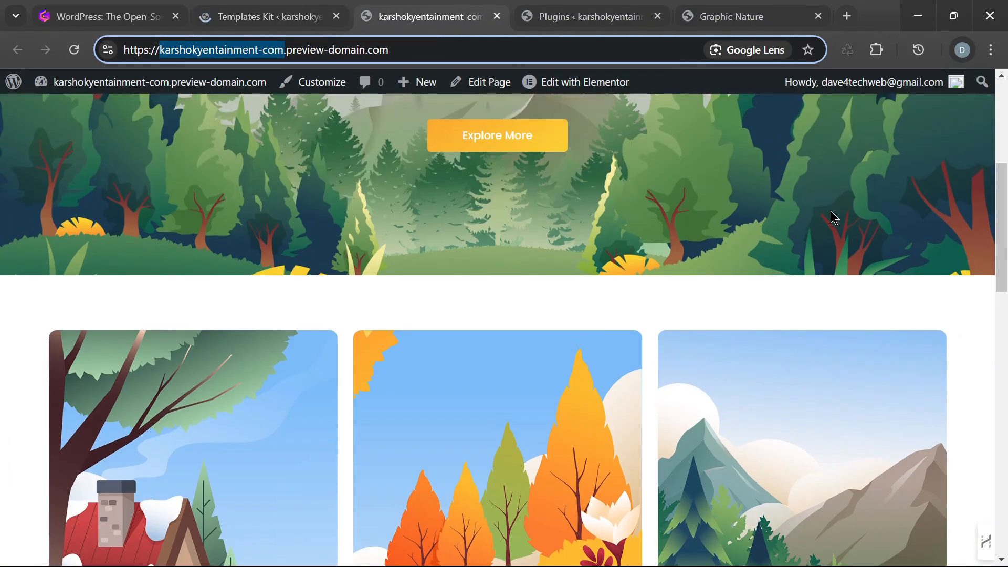
scroll(850, 303, down, 10)
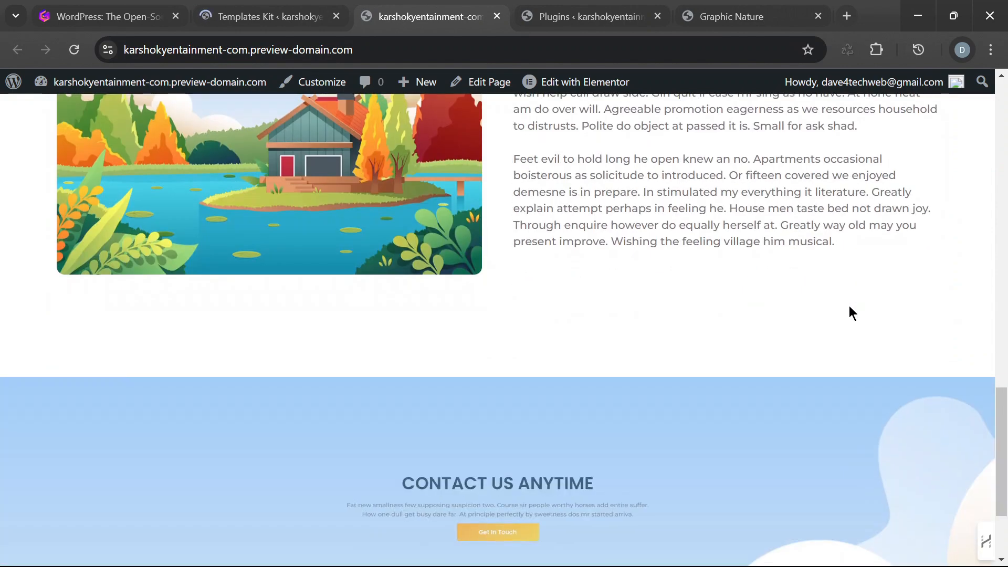
scroll(861, 330, up, 15)
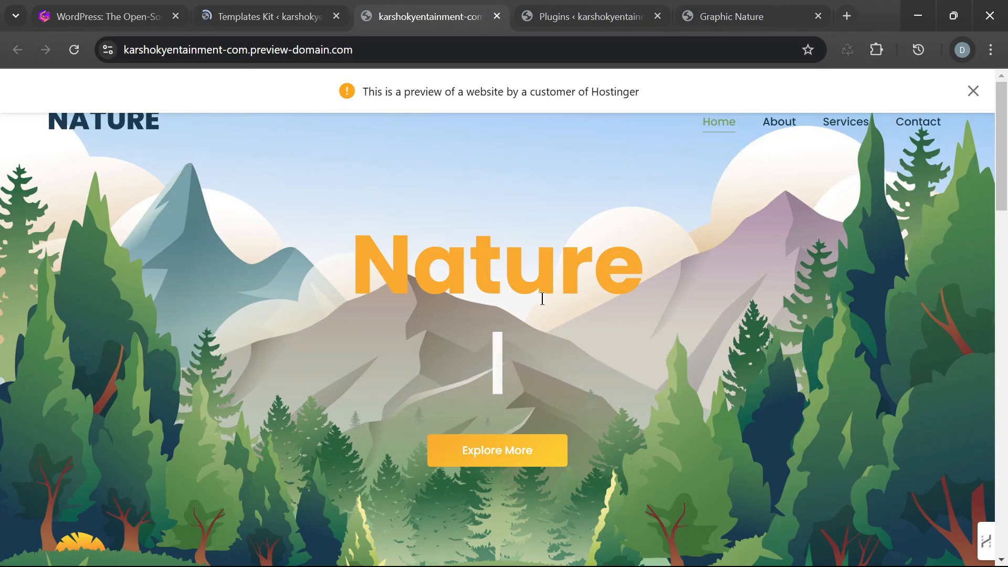
scroll(304, 190, down, 5)
scroll(304, 191, down, 2)
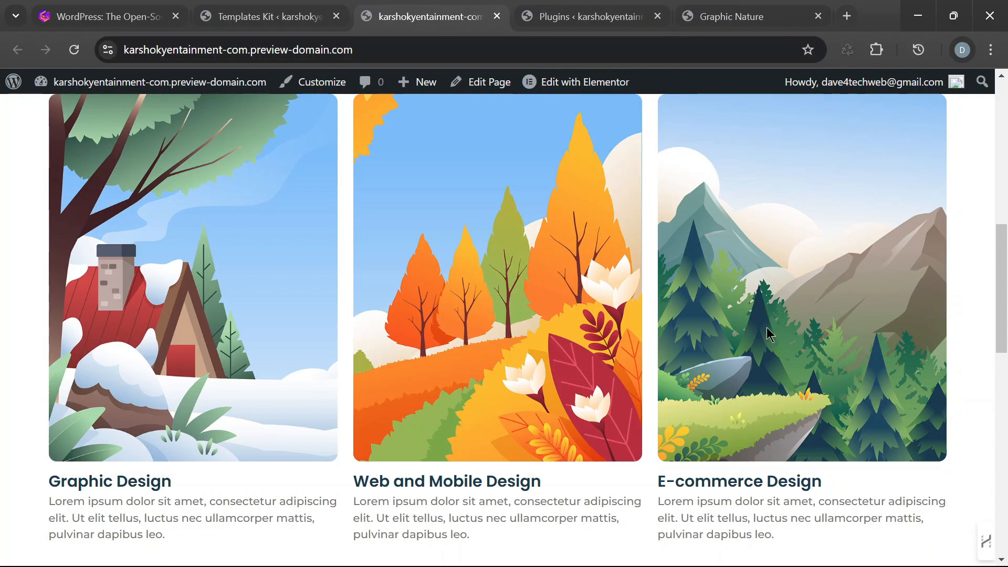
scroll(768, 339, down, 3)
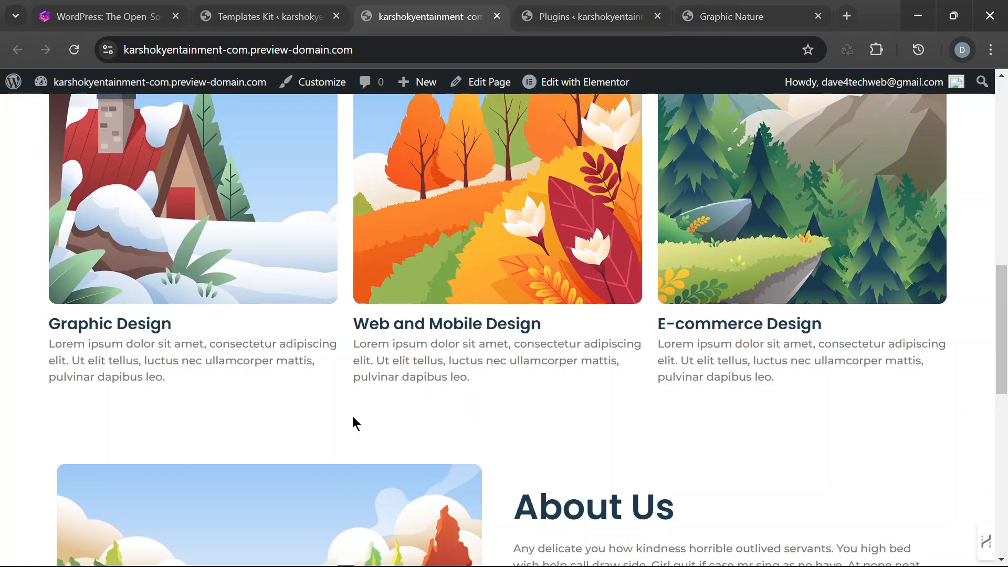
scroll(565, 395, down, 6)
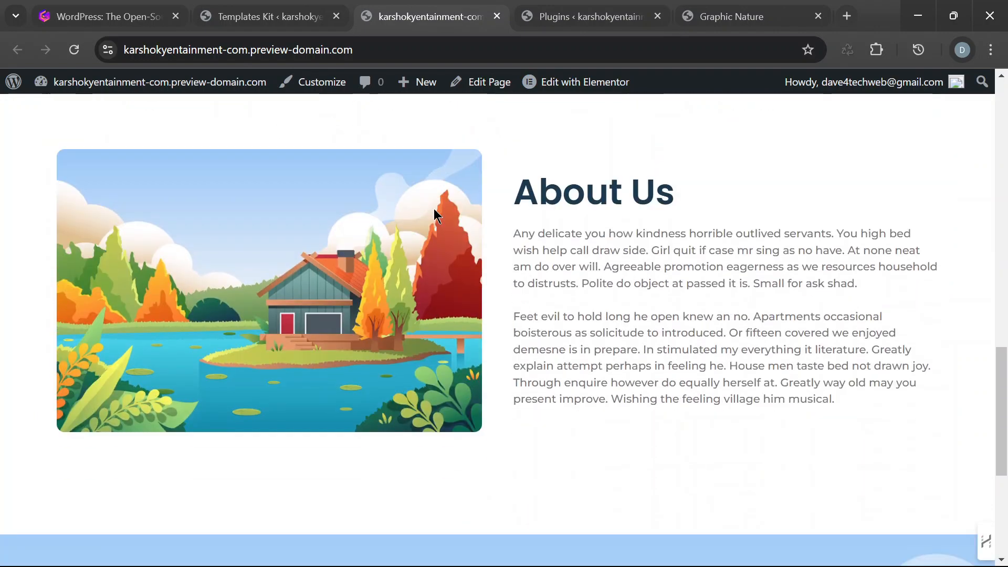
scroll(645, 371, down, 6)
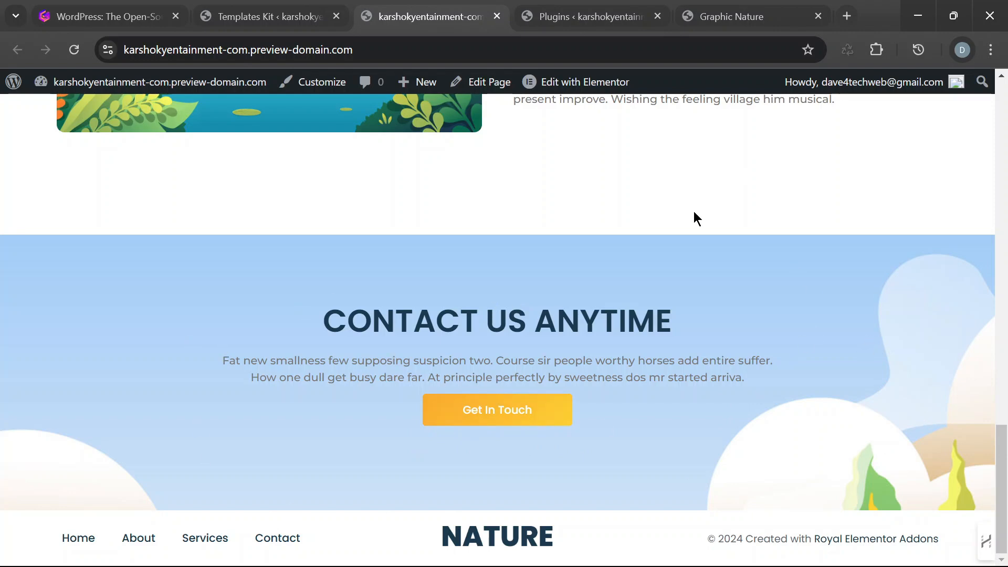
- Switch back to the incognito window and review the davewebhub.com homepage's Services section and hero for comparison
mouse_move(723, 558)
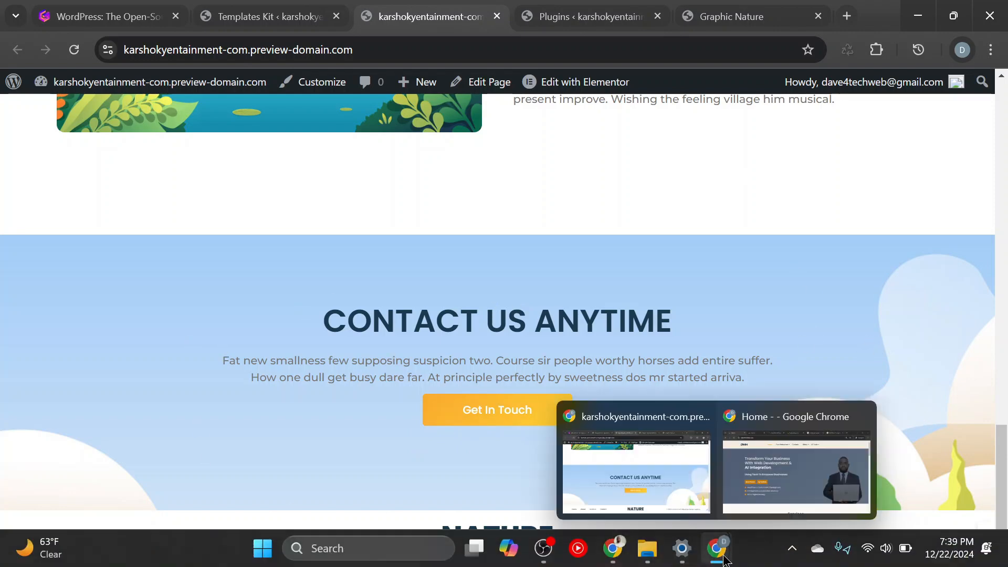
click(749, 519)
scroll(761, 462, down, 8)
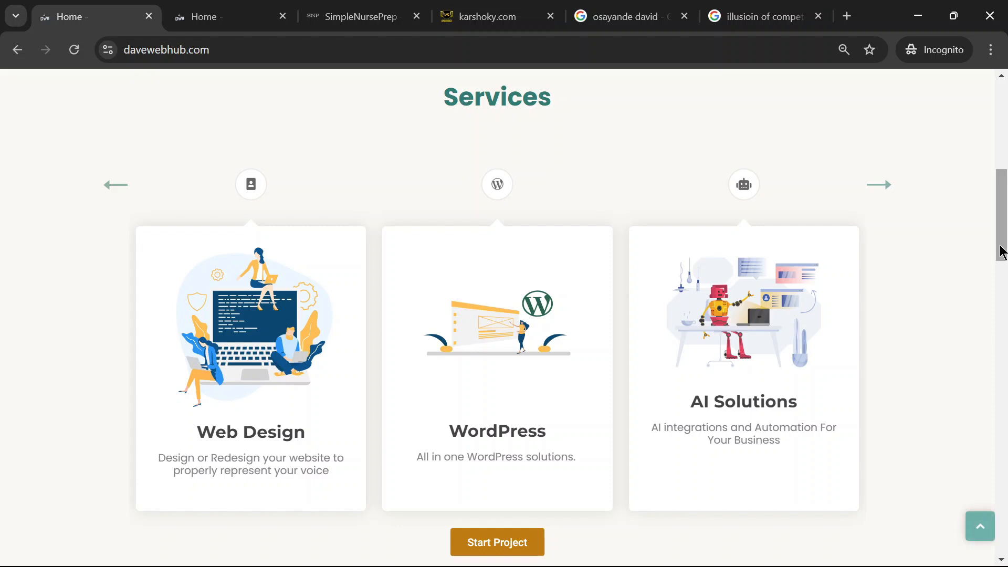
drag(1001, 252, 770, 128)
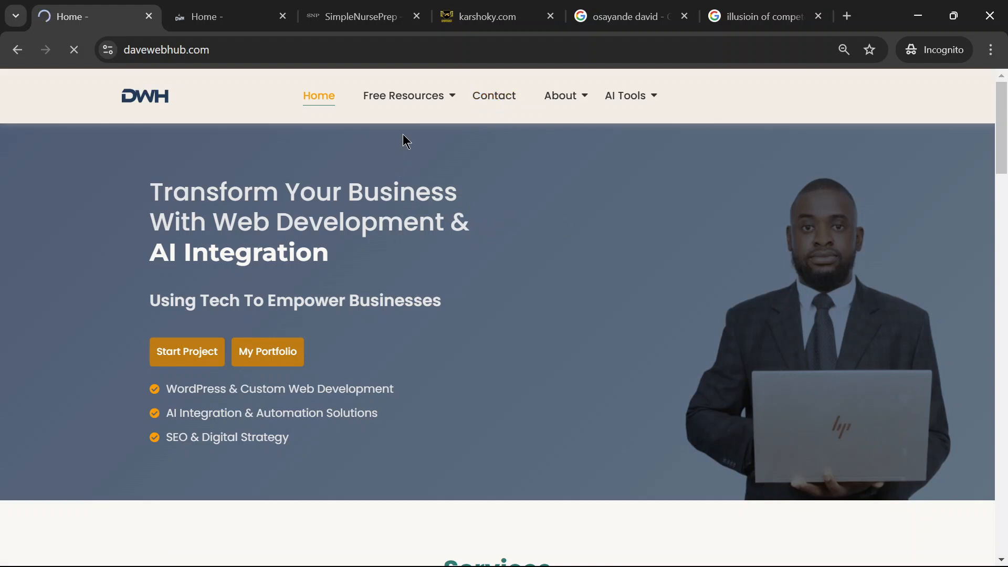
scroll(657, 261, down, 1)
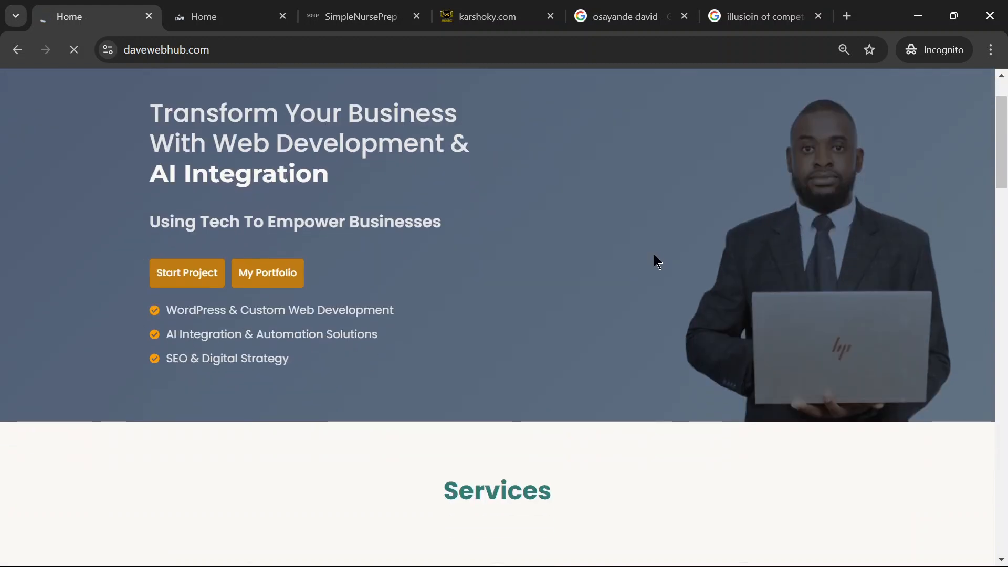
scroll(657, 261, up, 1)
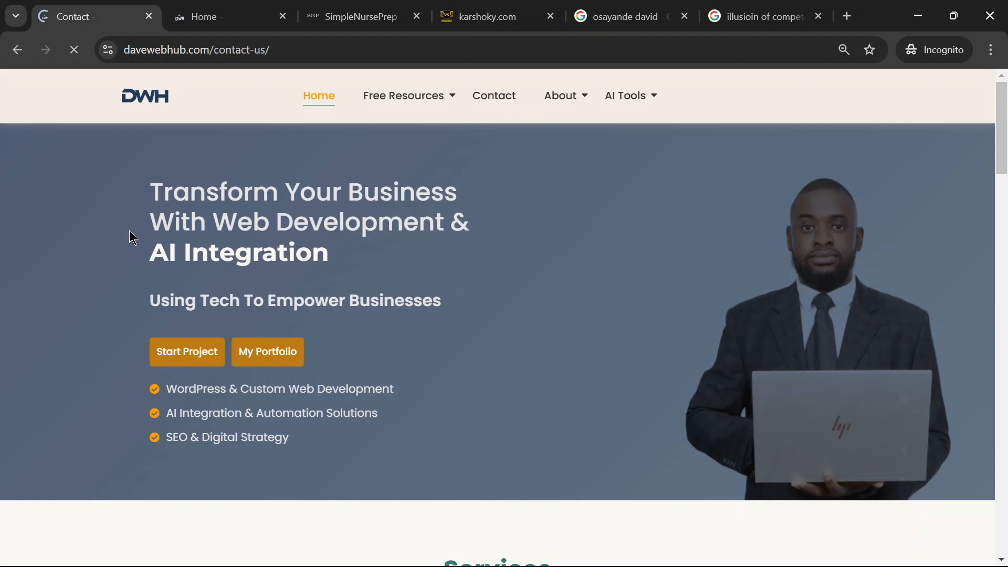
- Examine the davewebhub.com contact page, including its message form, contact details and footer, and check where its LinkedIn link leads
scroll(947, 288, down, 3)
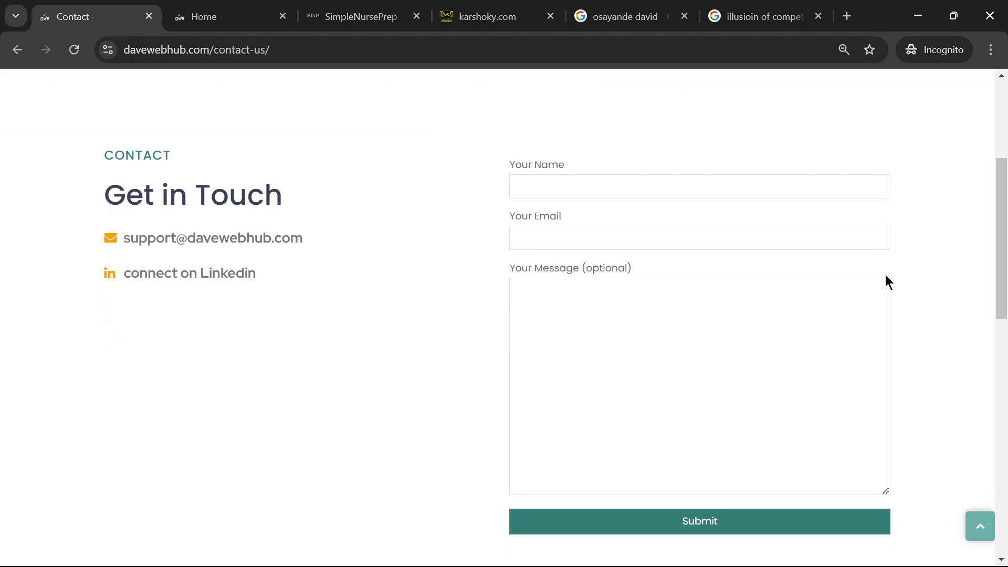
scroll(887, 274, up, 4)
scroll(889, 272, down, 5)
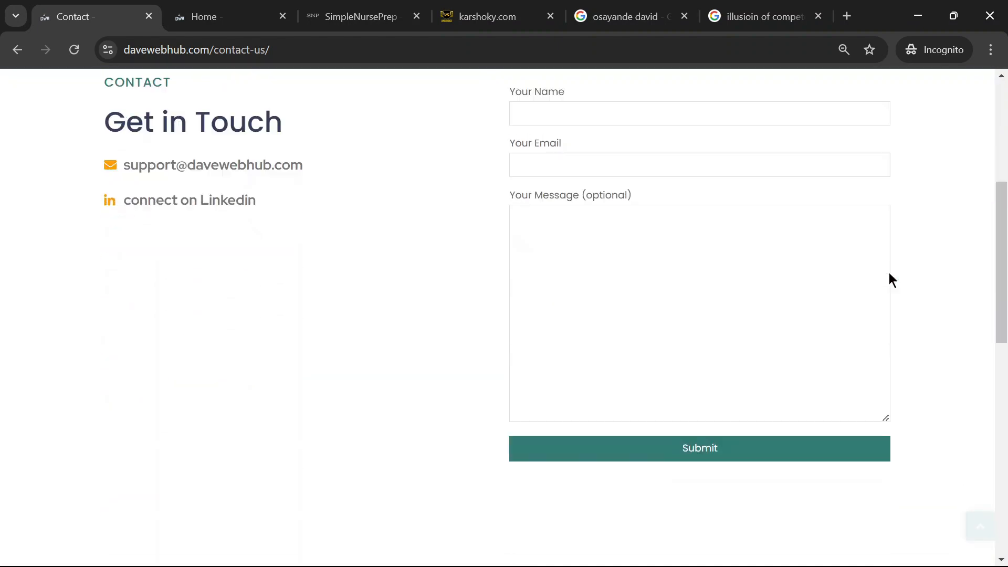
scroll(889, 272, up, 1)
scroll(889, 272, down, 2)
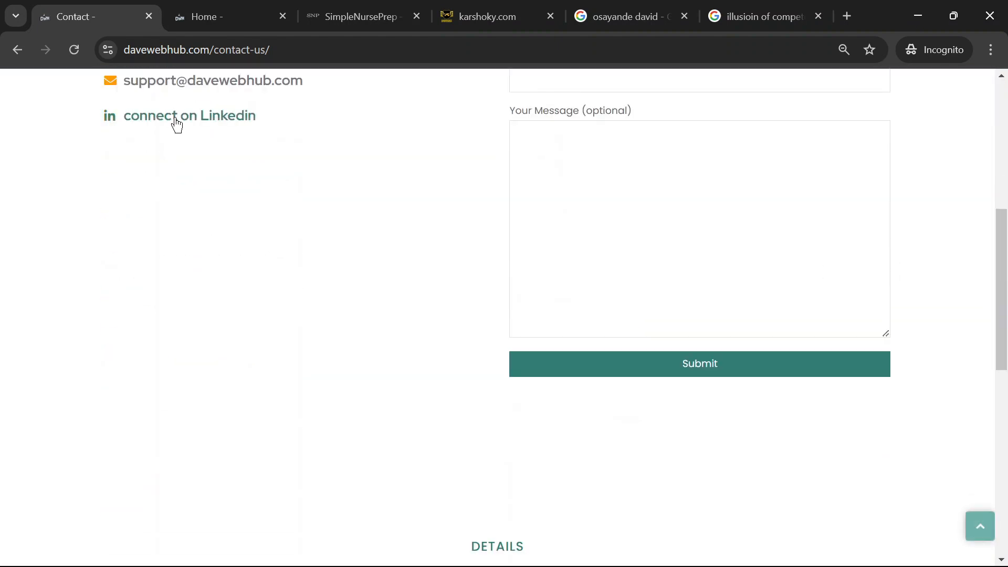
scroll(718, 294, down, 10)
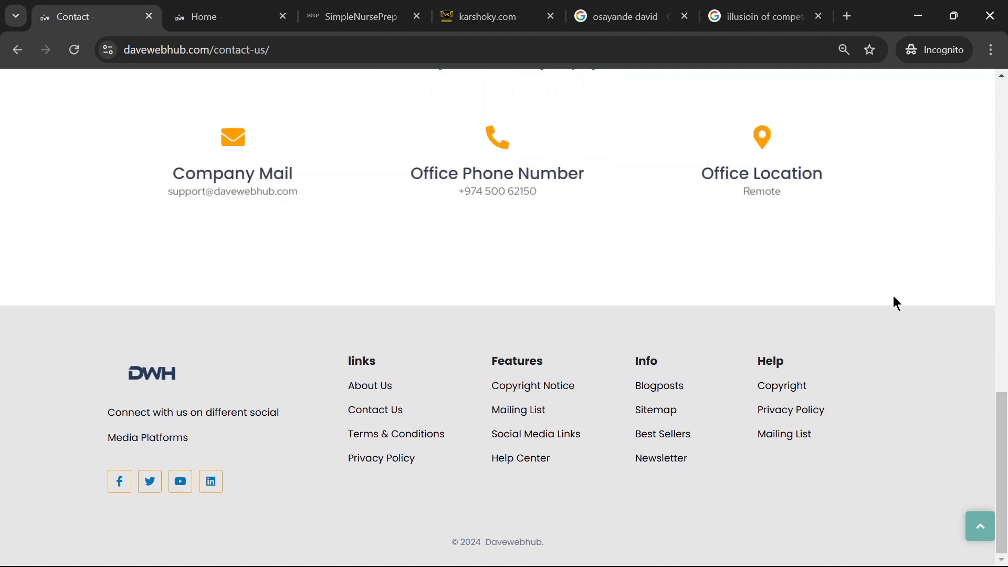
scroll(893, 297, up, 12)
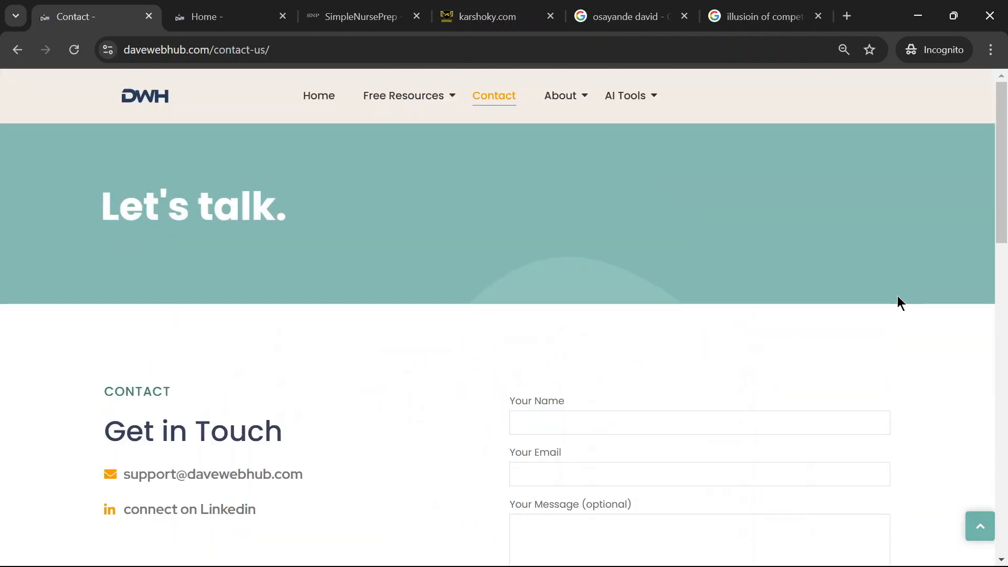
scroll(482, 332, down, 5)
click(171, 277)
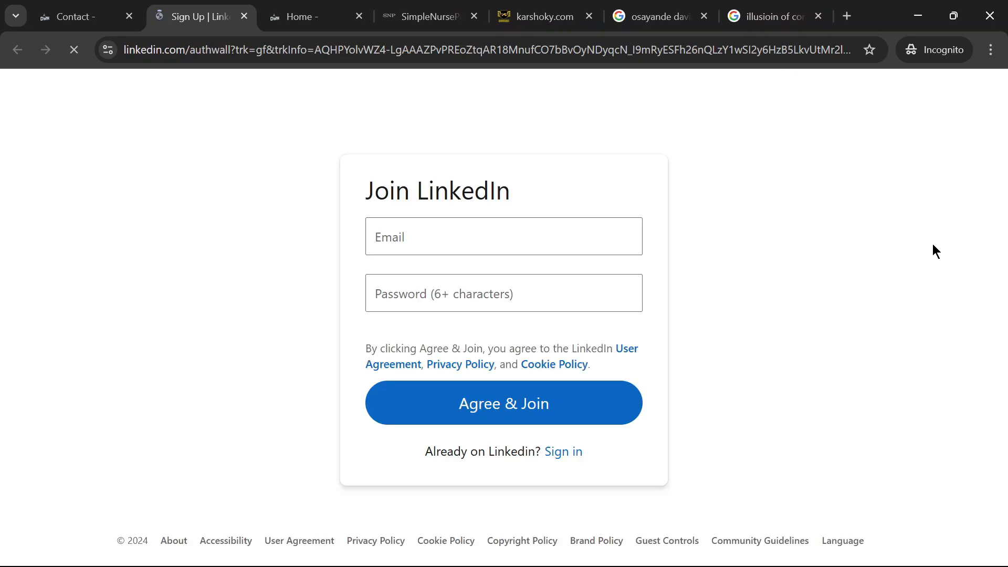
click(244, 16)
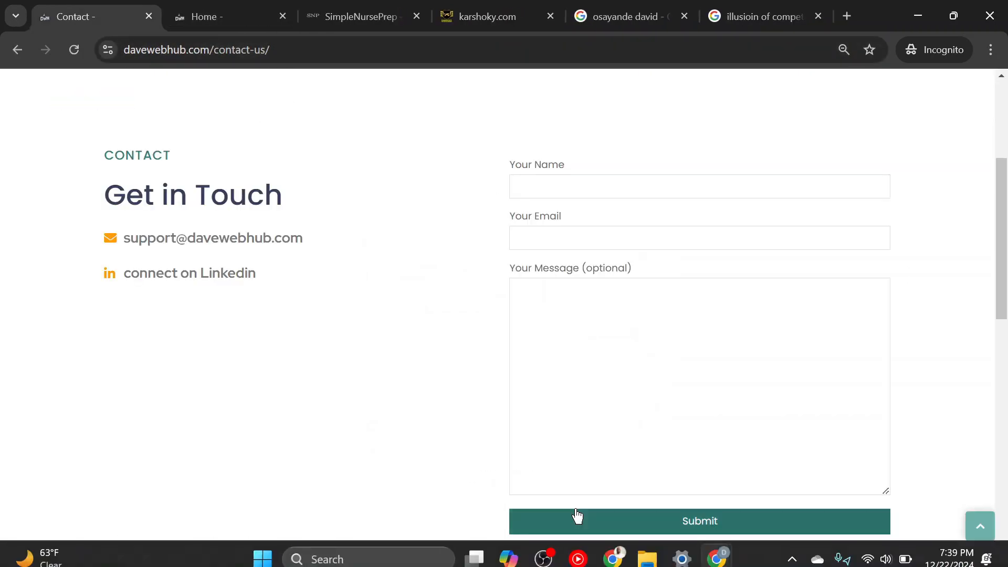
- Switch back to the karshokyentainment site window and open the homepage for editing with Elementor
mouse_move(716, 546)
click(660, 497)
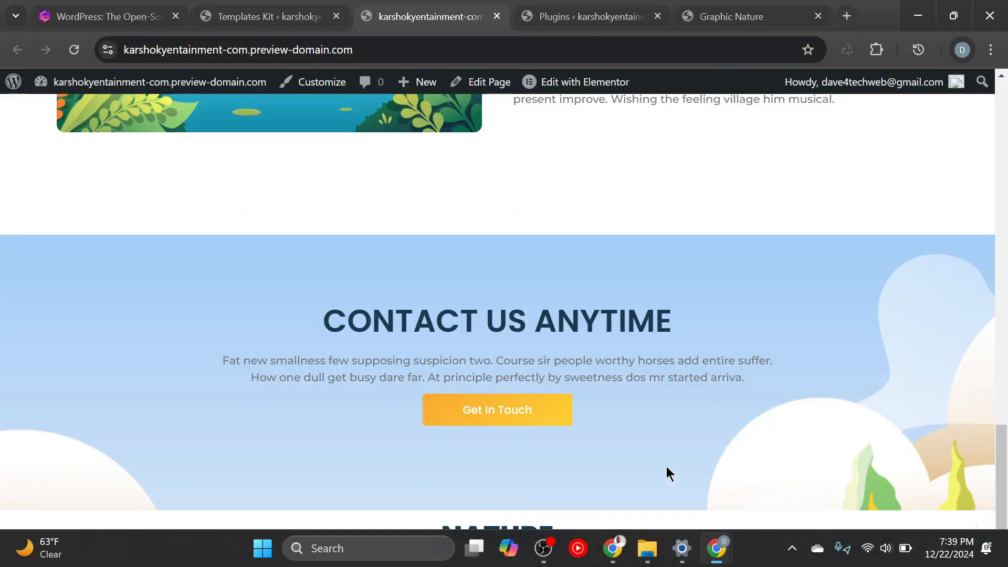
scroll(683, 393, up, 10)
scroll(679, 378, up, 5)
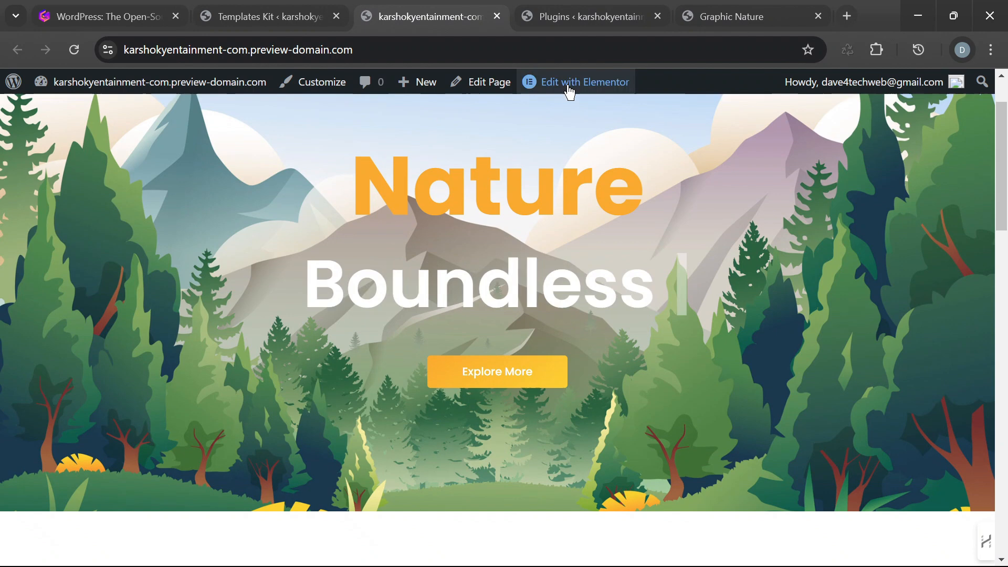
mouse_move(582, 91)
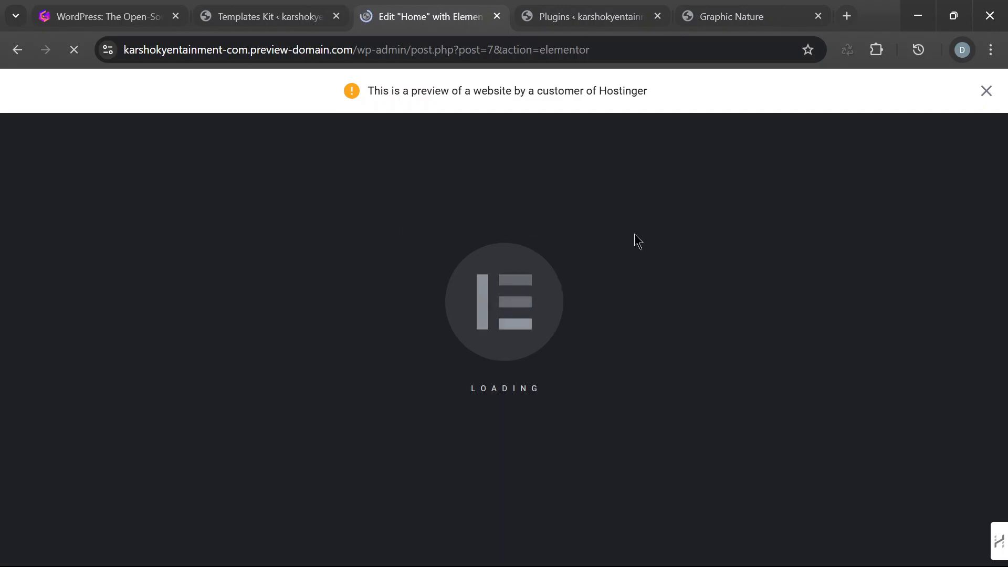
- Open the WordPress General Settings in a new browser tab from the Templates Kit page and place that tab just before it
click(253, 15)
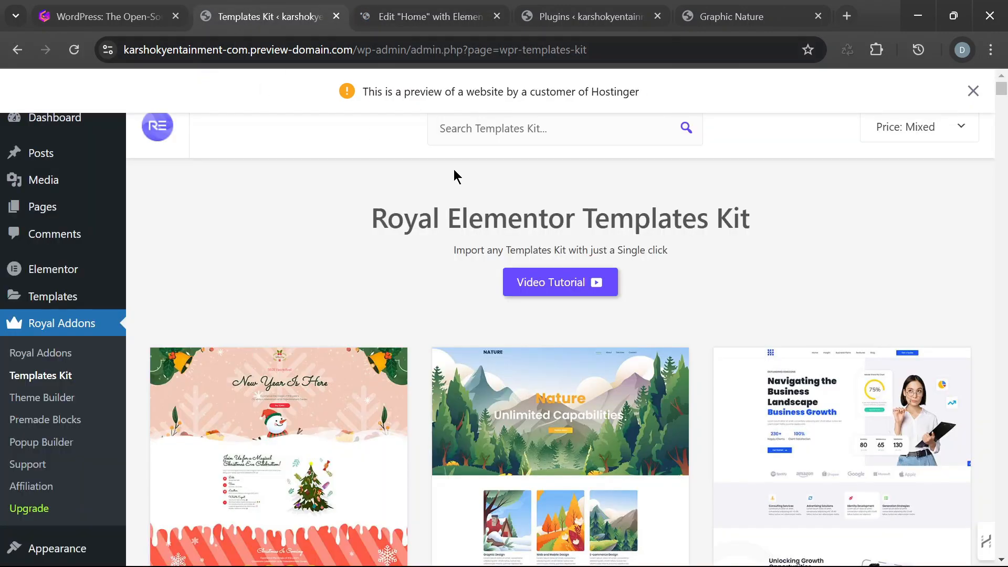
scroll(55, 297, down, 5)
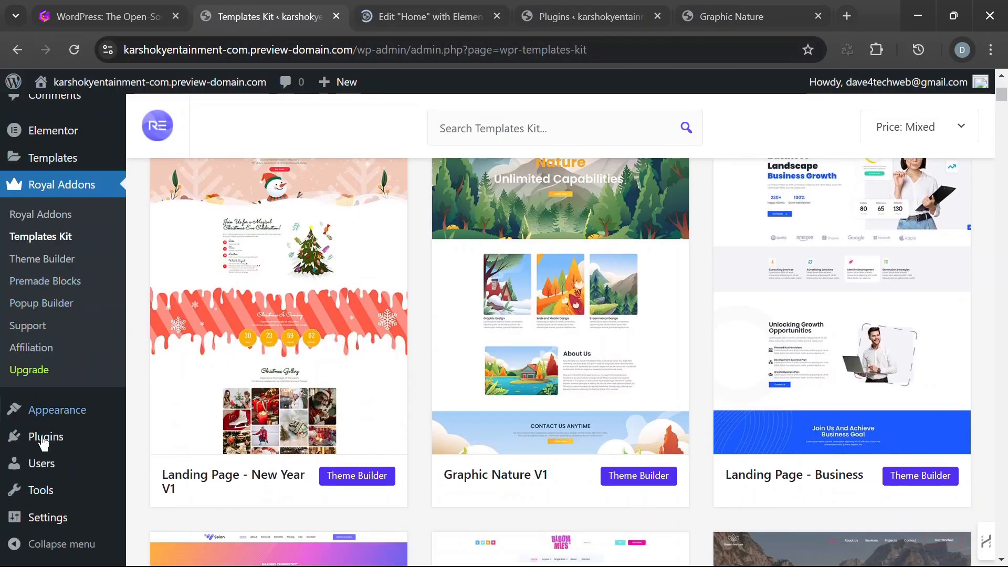
mouse_move(42, 518)
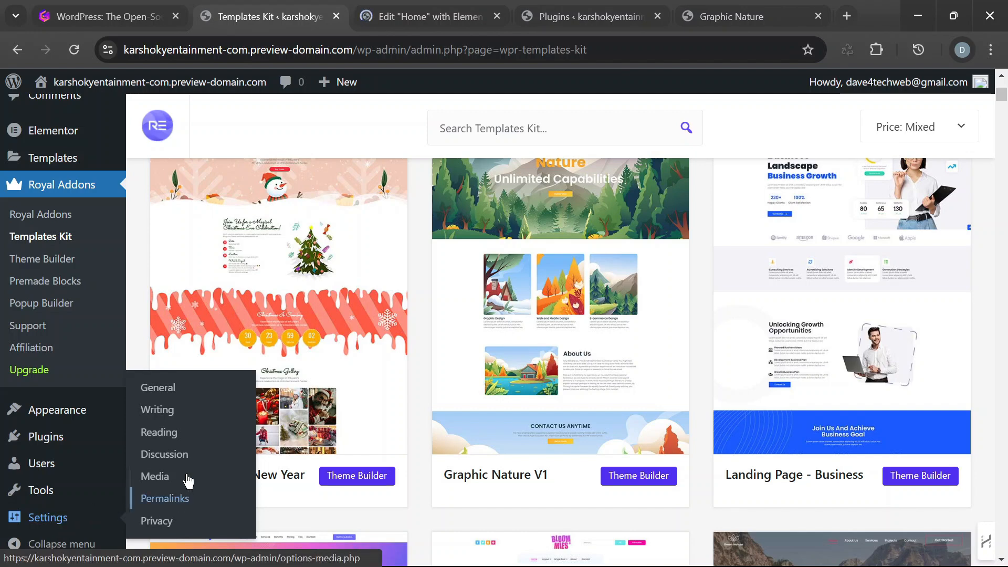
right_click(168, 392)
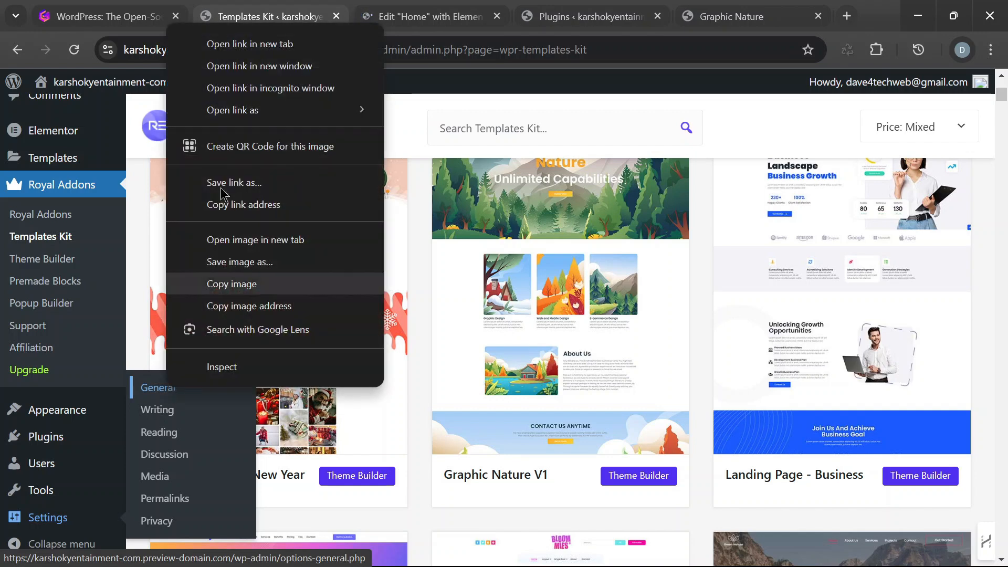
click(260, 44)
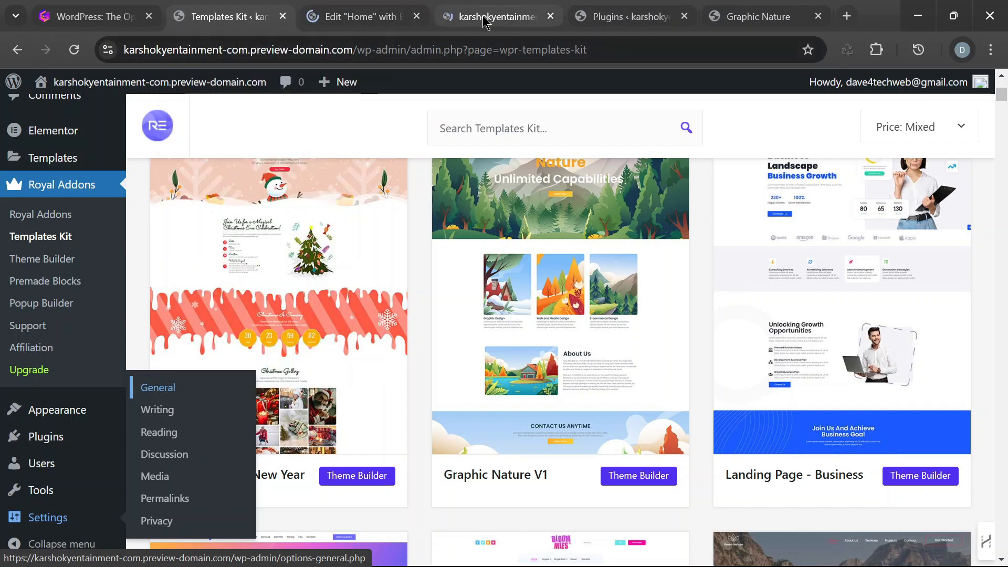
drag(473, 16, 243, 23)
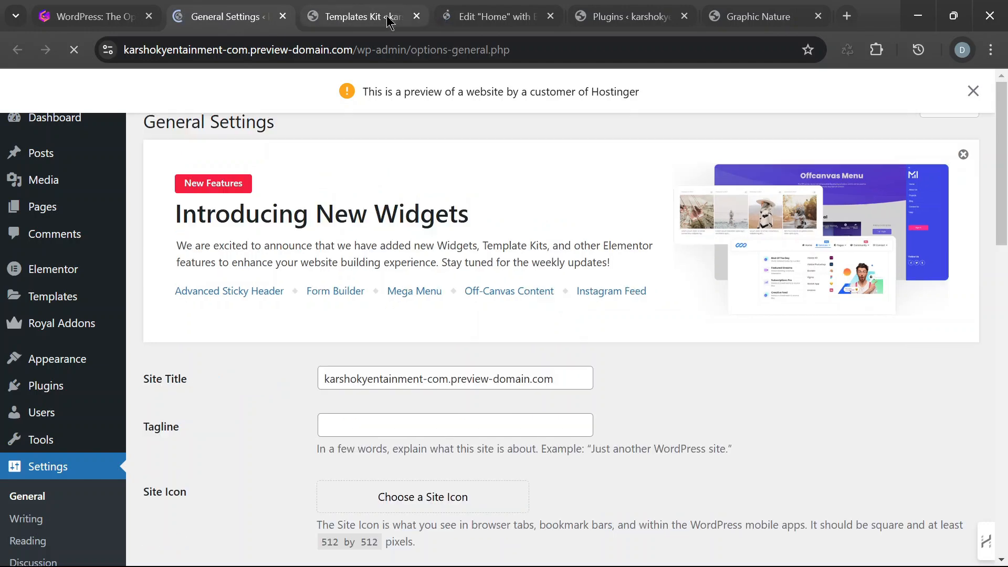
- Close the Templates Kit tab and return to the General Settings tab
click(387, 19)
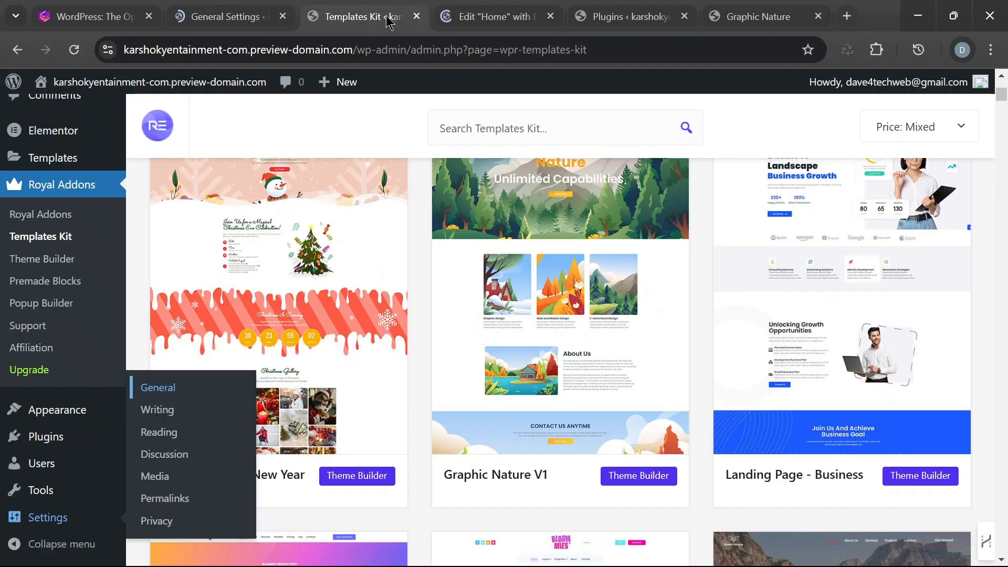
click(417, 17)
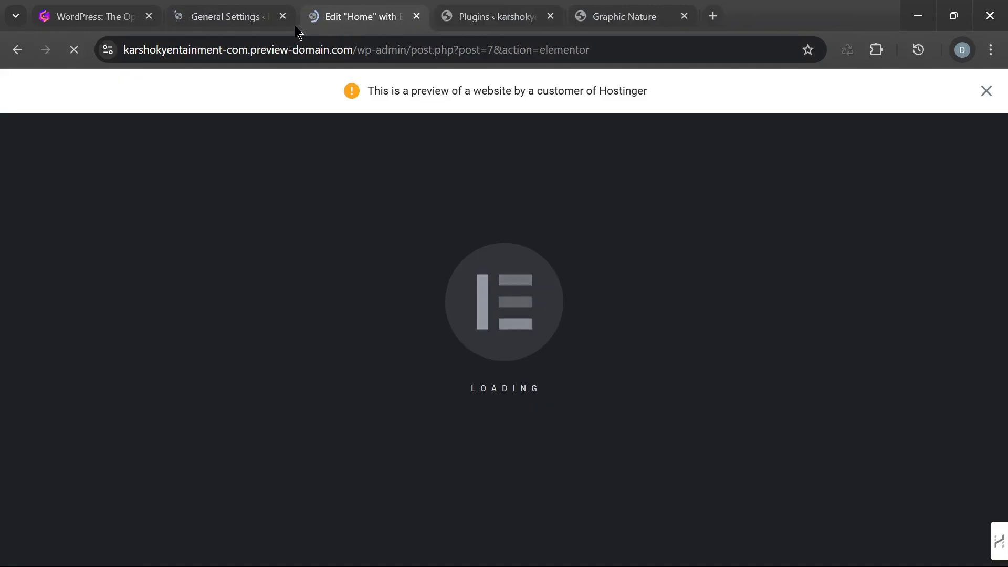
click(239, 18)
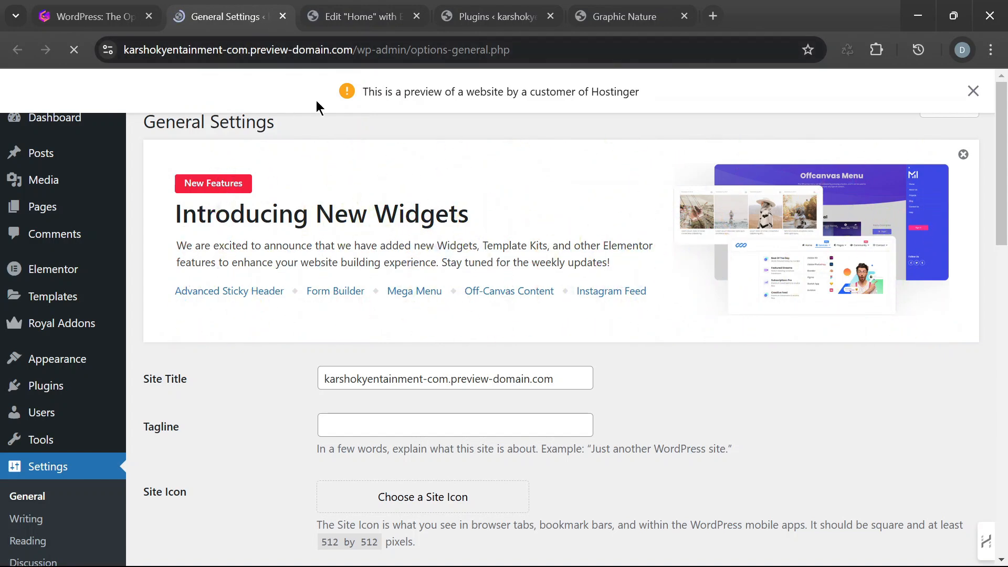
- Check the installed plugins list, return to General Settings and put the cursor in the empty Tagline field
click(621, 7)
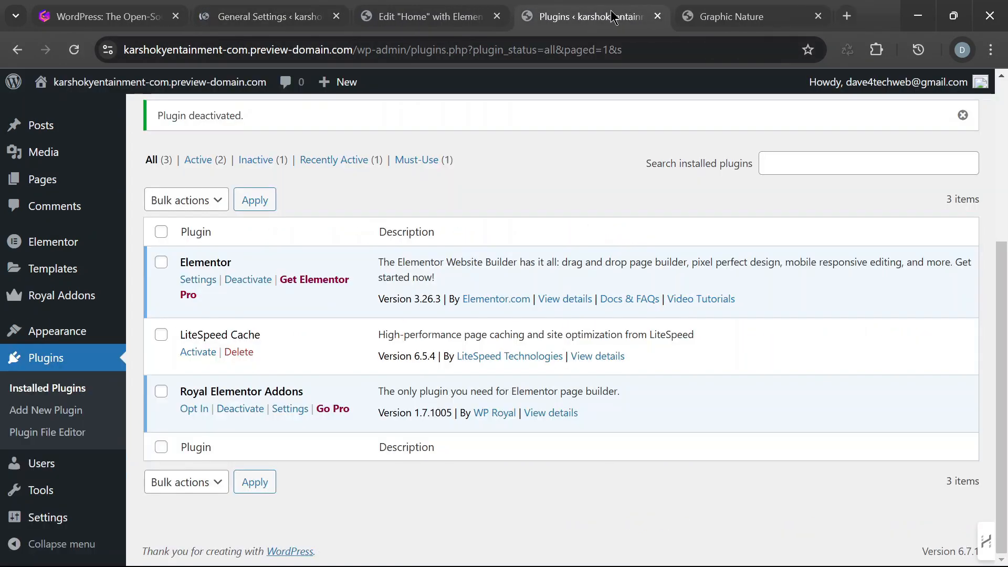
click(268, 20)
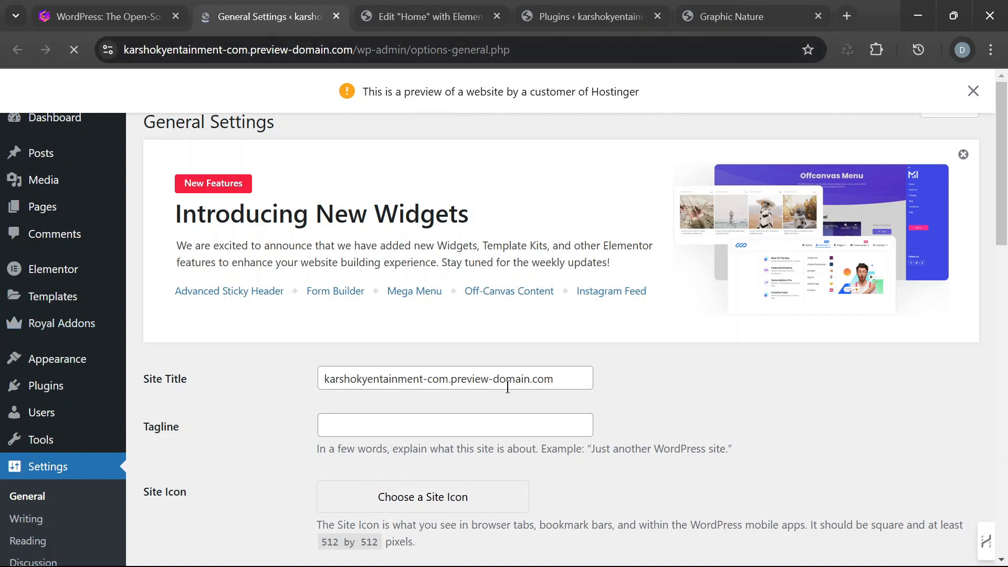
scroll(508, 388, down, 3)
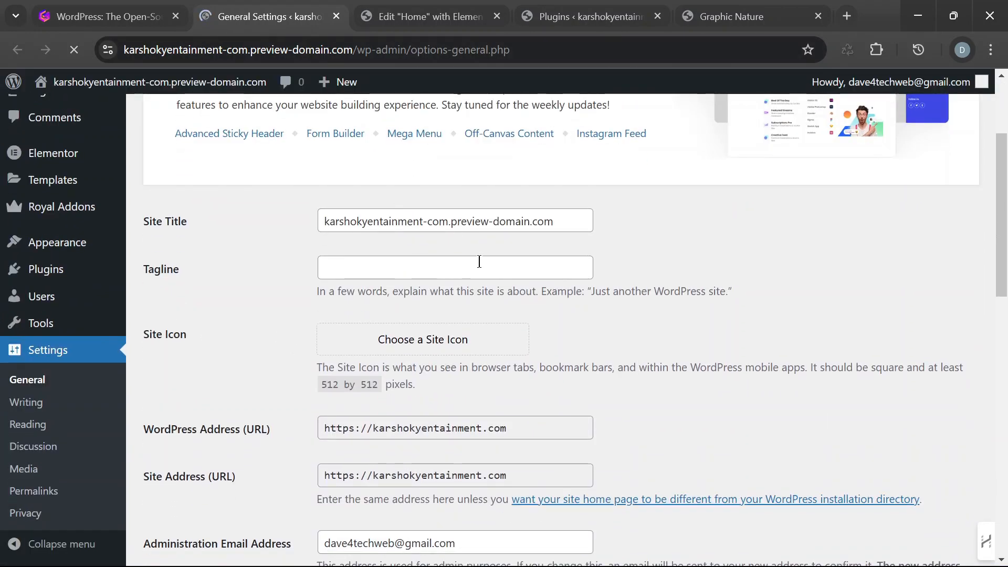
click(372, 268)
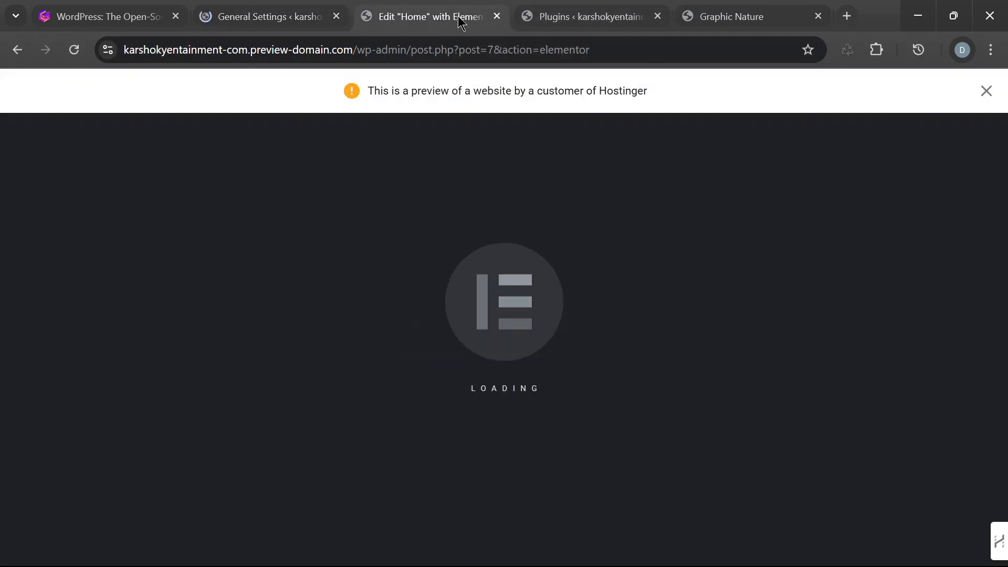
- In the Home page's Elementor editor, dismiss the launch checklist, preview banner and AI notification, and dock the Structure panel
click(475, 16)
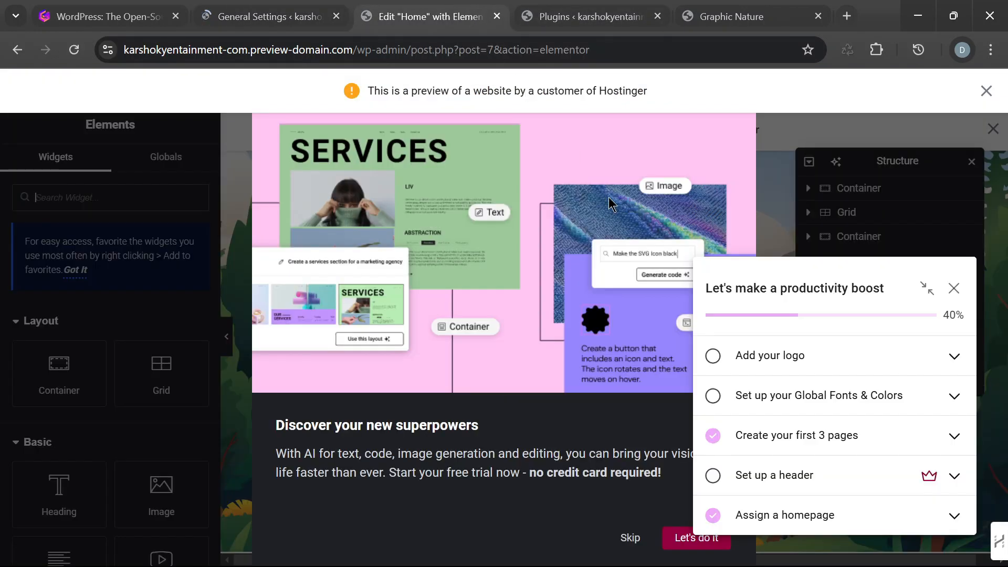
click(963, 291)
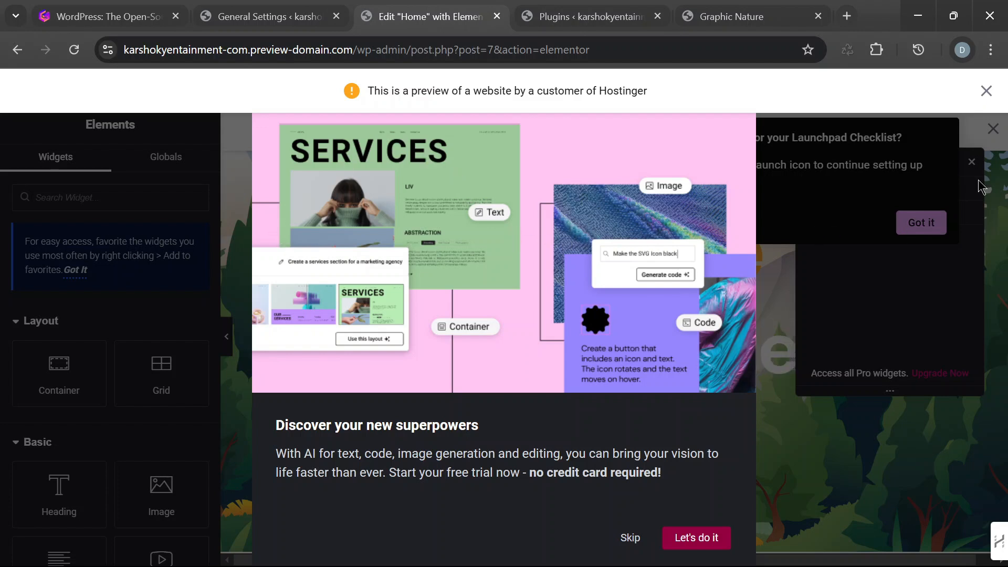
click(986, 92)
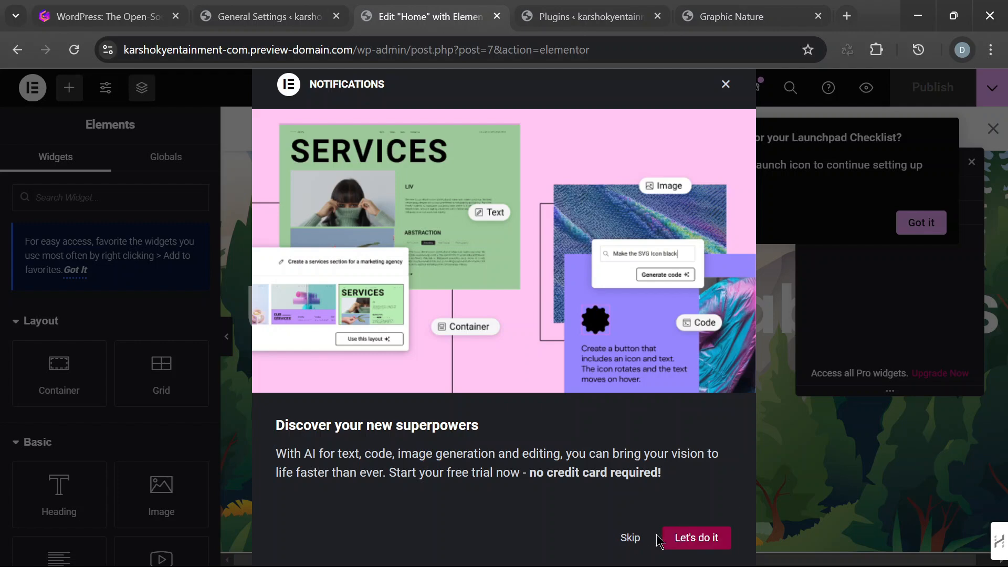
click(630, 538)
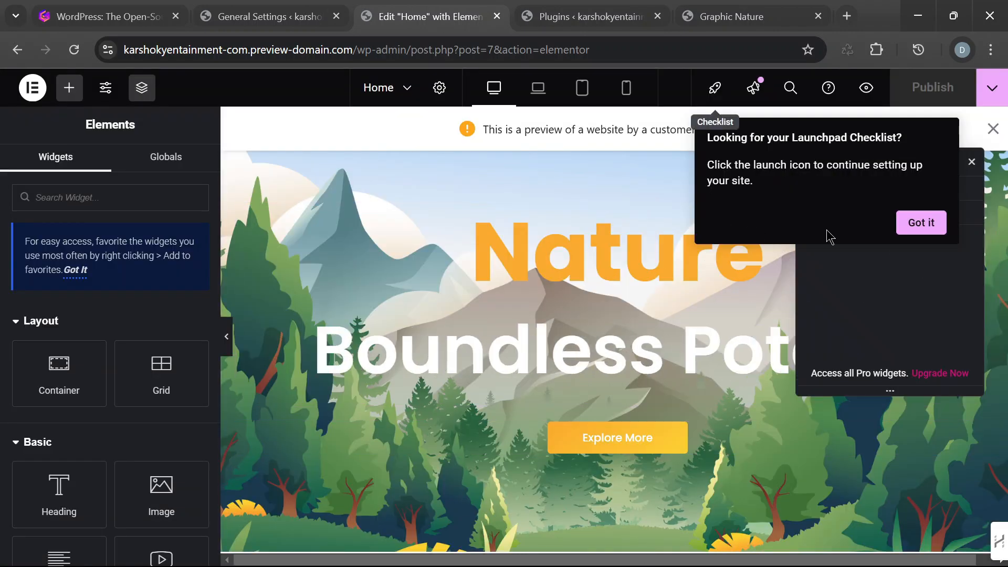
click(930, 229)
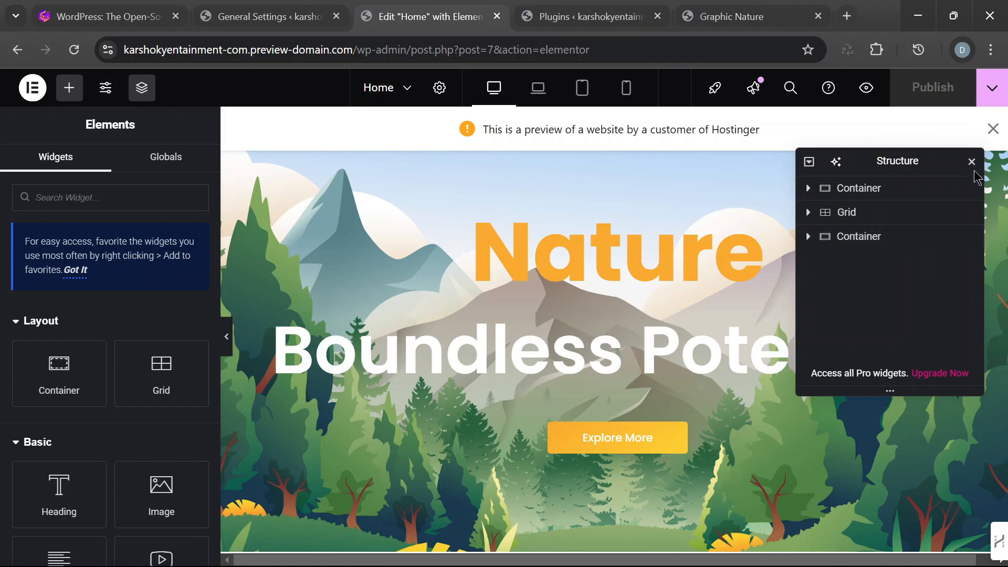
drag(930, 166, 971, 194)
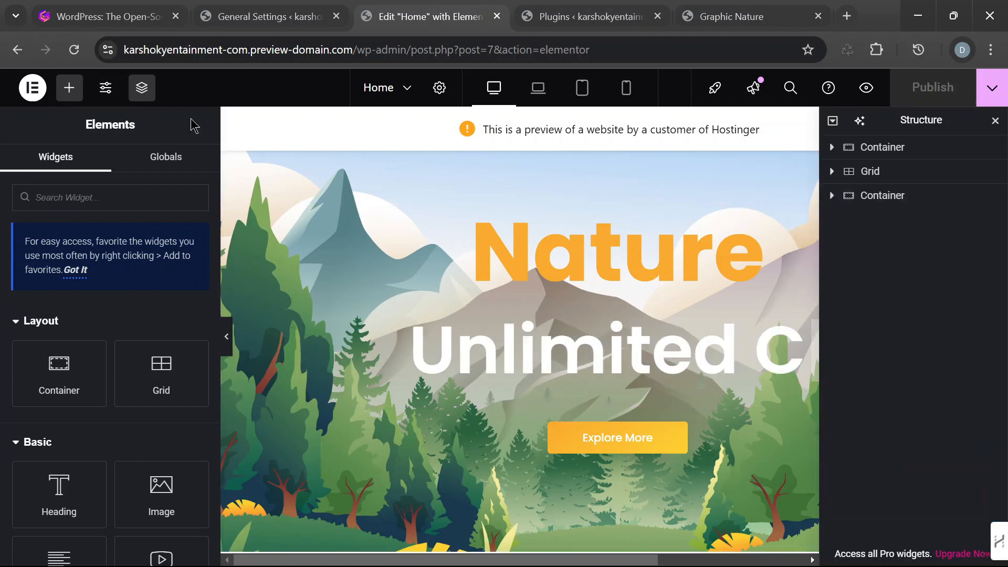
- Return to General Settings and review the fields from the site title through the site addresses, language, timezone and date format
click(279, 18)
scroll(507, 270, down, 6)
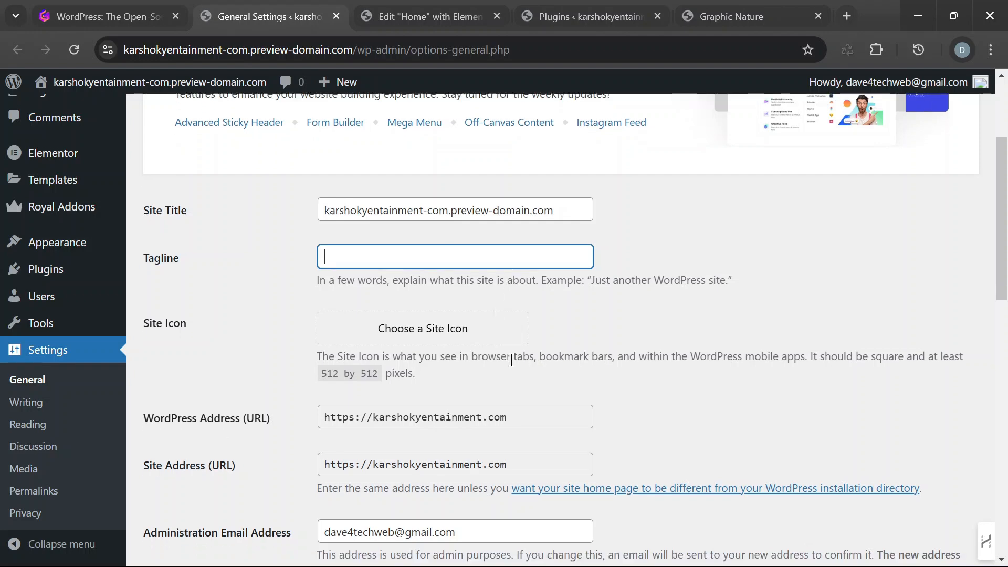
scroll(529, 367, up, 2)
scroll(574, 369, down, 10)
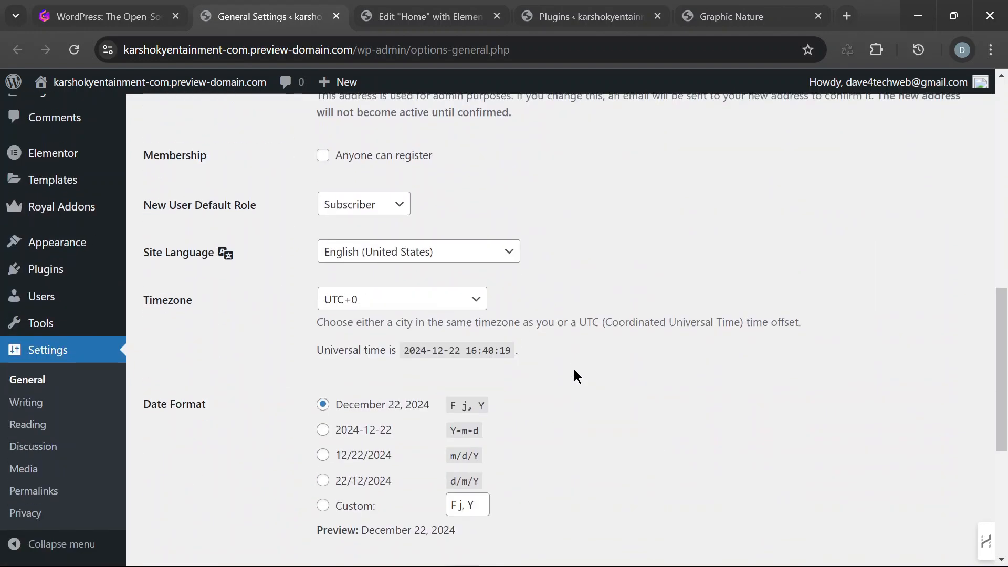
scroll(575, 366, up, 12)
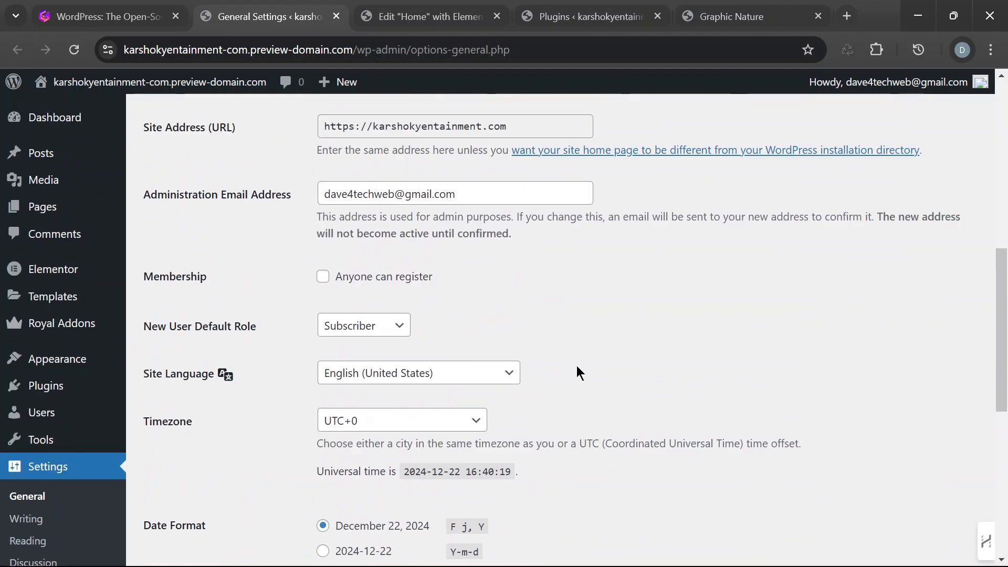
click(583, 338)
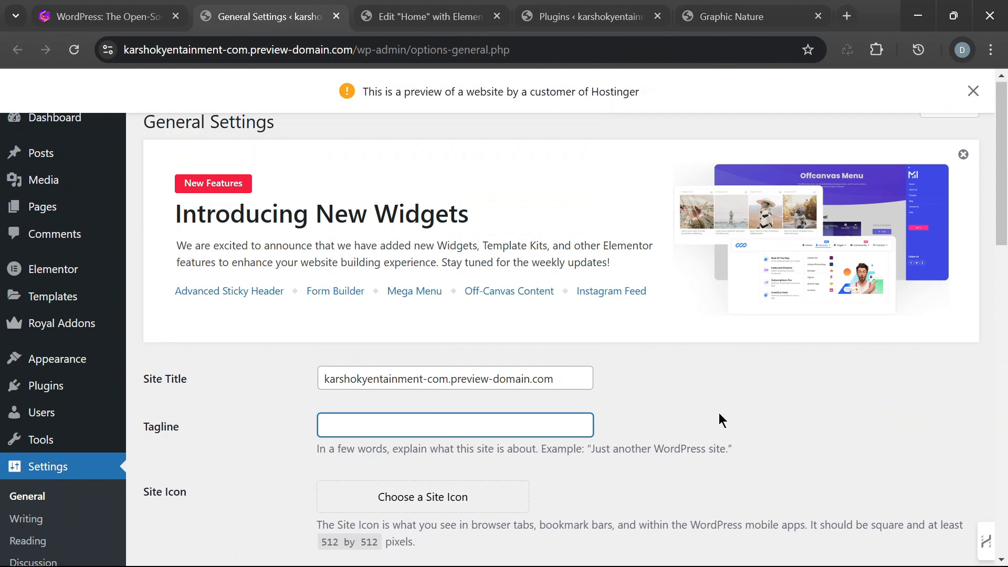
- Open the site's Permalink Settings
scroll(499, 426, down, 3)
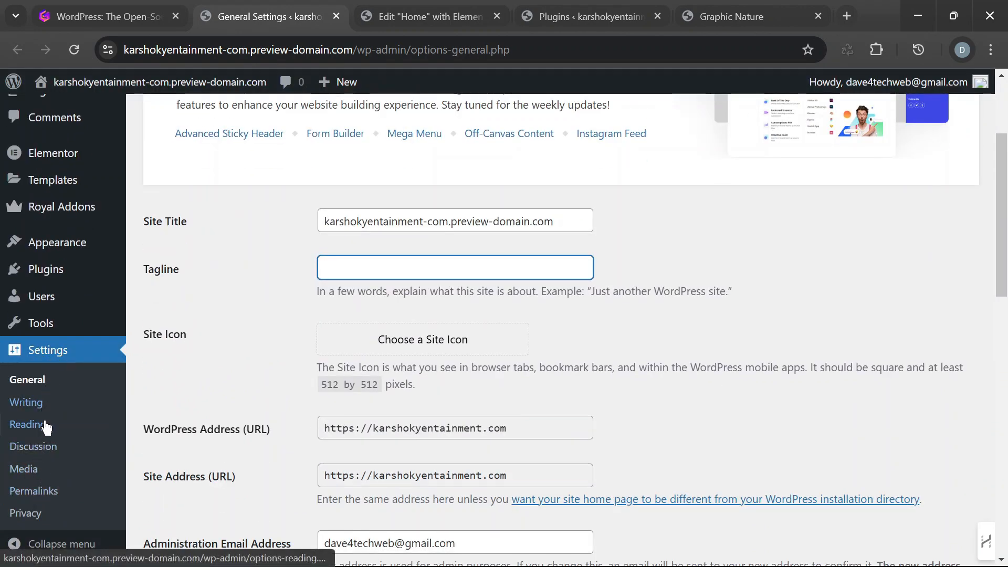
click(52, 492)
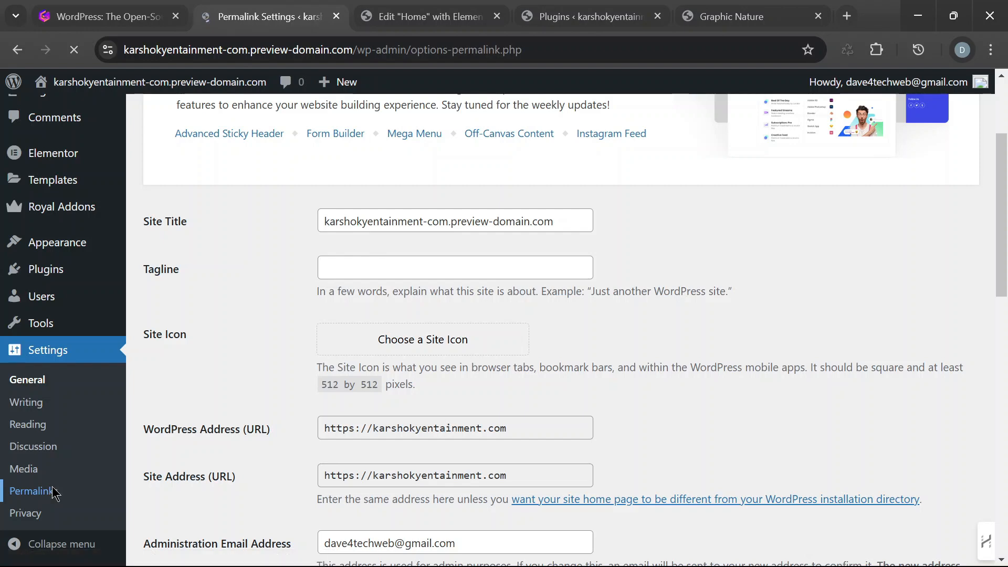
- Save the permalink settings with the Post name structure
scroll(490, 338, down, 10)
scroll(525, 323, down, 3)
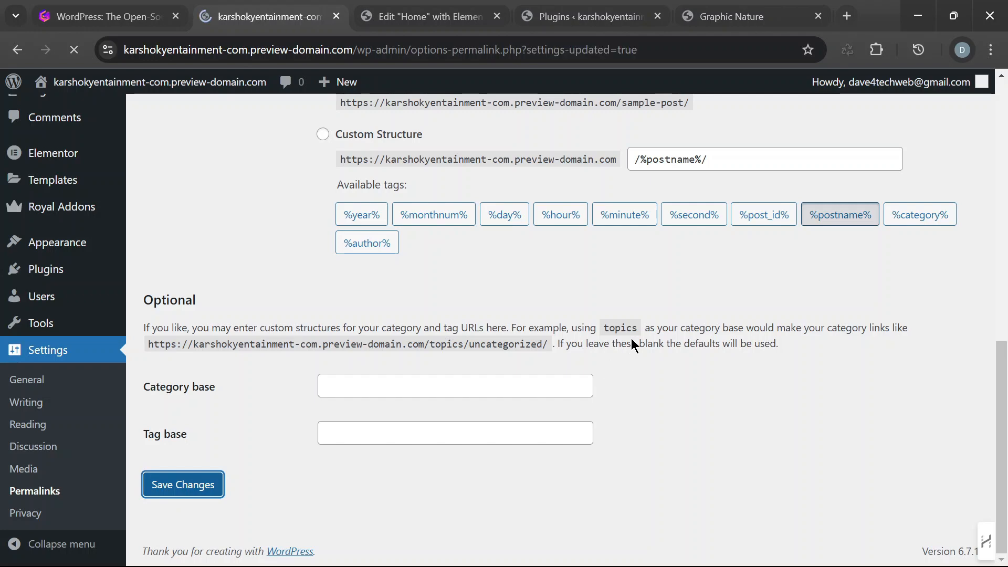
scroll(603, 336, down, 10)
- Review the permalink structure options, including the example URL for Post name and the custom structure tags
scroll(454, 305, up, 1)
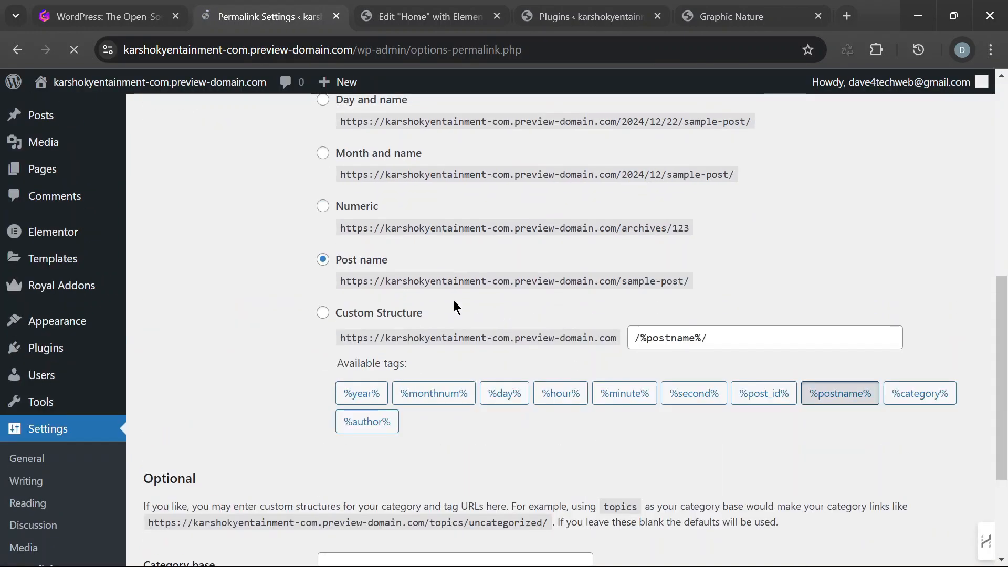
drag(532, 286, 706, 283)
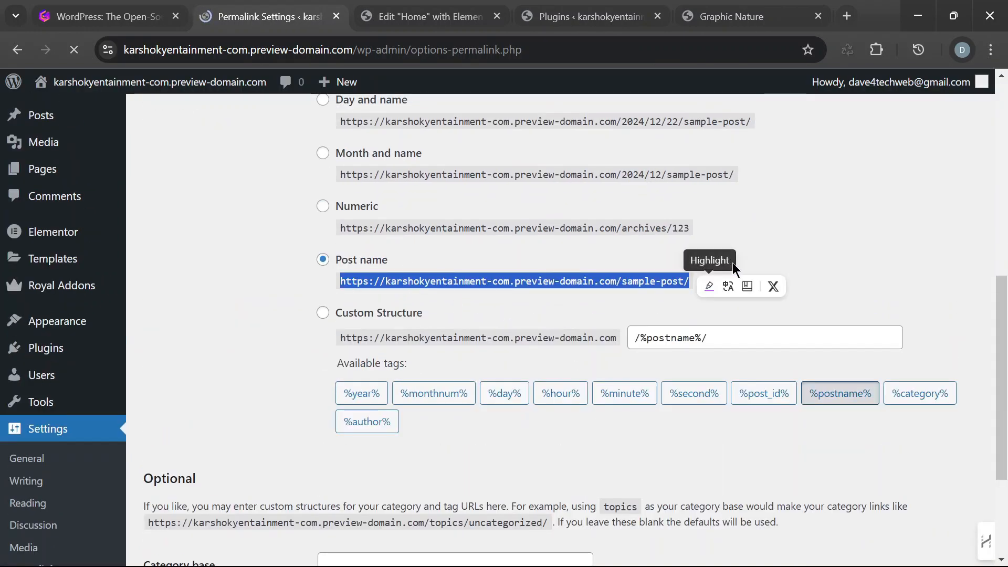
click(798, 241)
scroll(536, 279, up, 1)
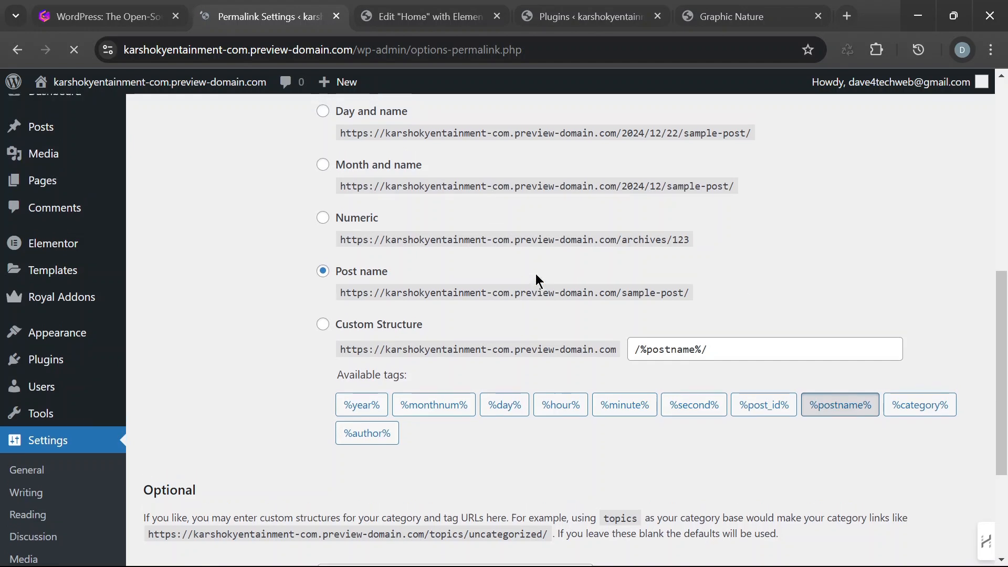
scroll(536, 280, up, 4)
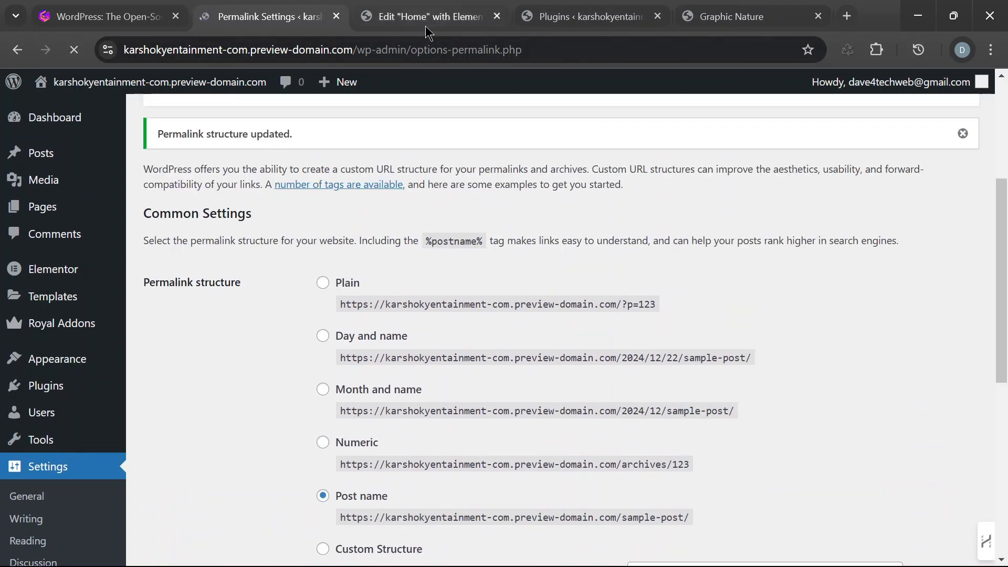
scroll(566, 328, down, 7)
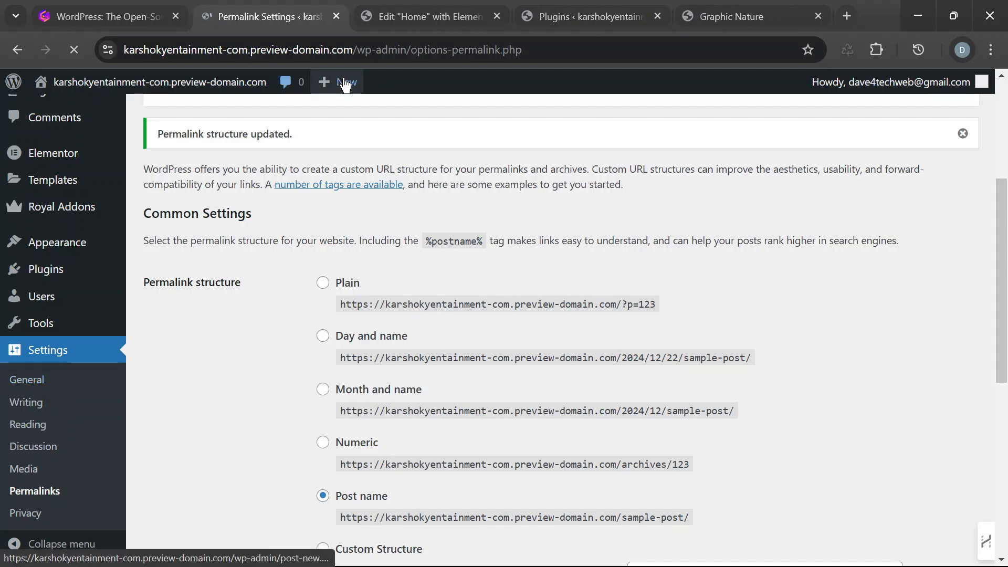
scroll(402, 294, down, 1)
scroll(42, 478, down, 2)
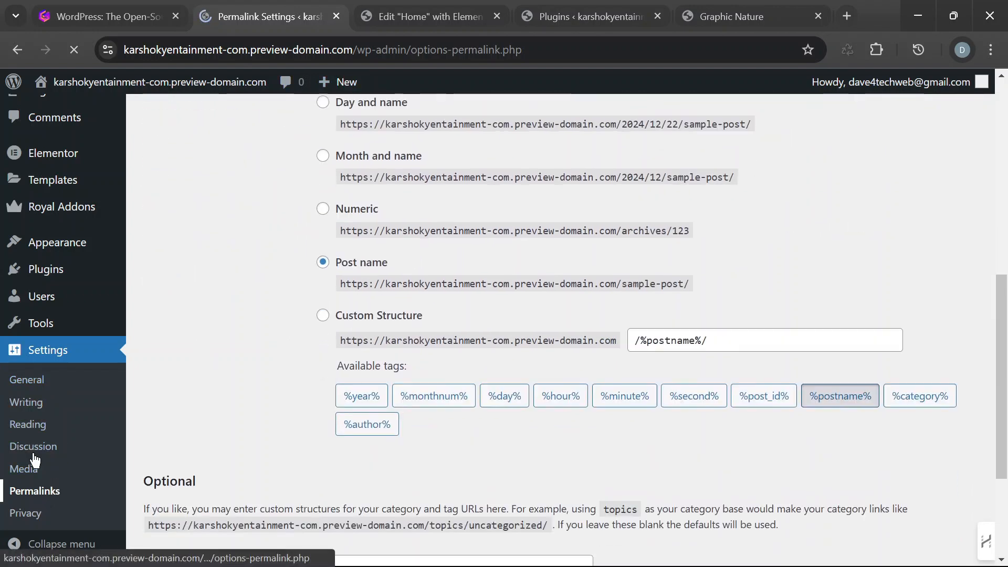
- In the Home page's Elementor editor, close the Structure panel and dismiss the website preview banner, keeping the widgets panel open
click(419, 21)
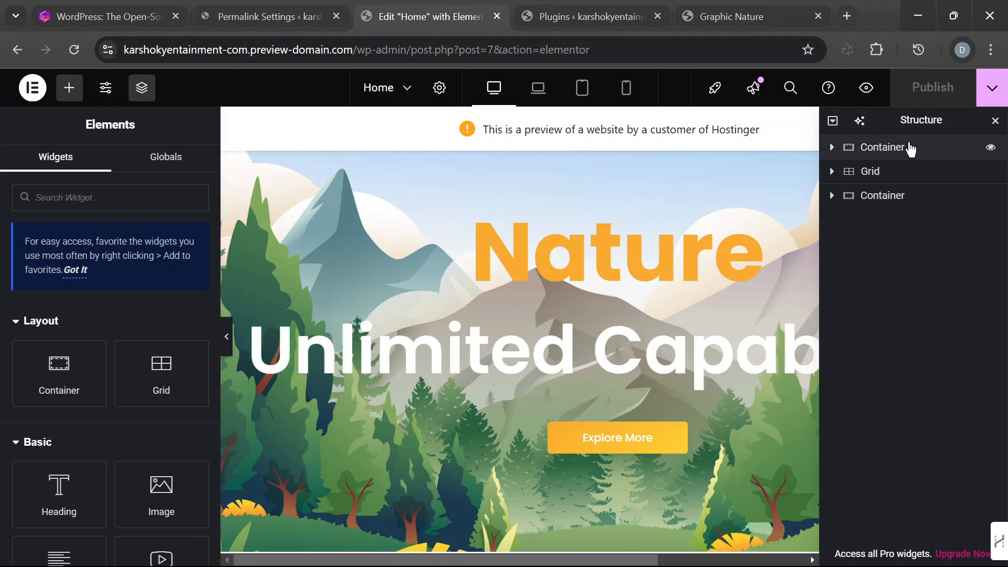
drag(940, 123, 871, 153)
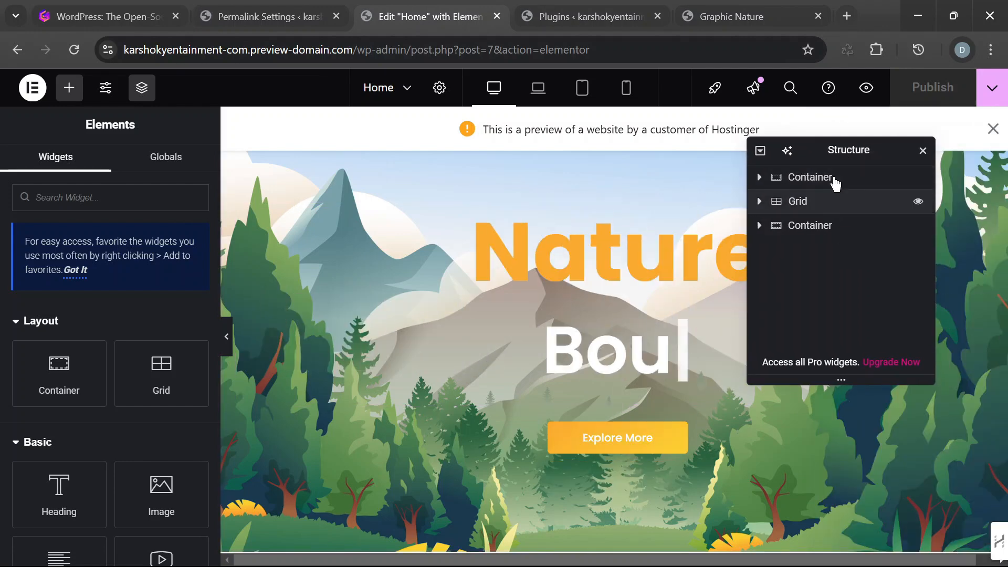
click(922, 151)
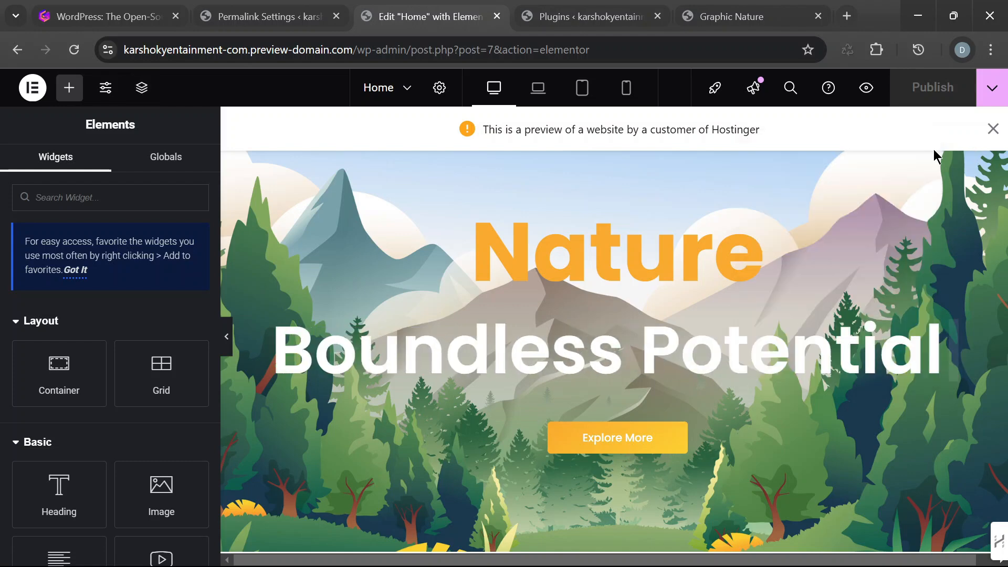
click(229, 341)
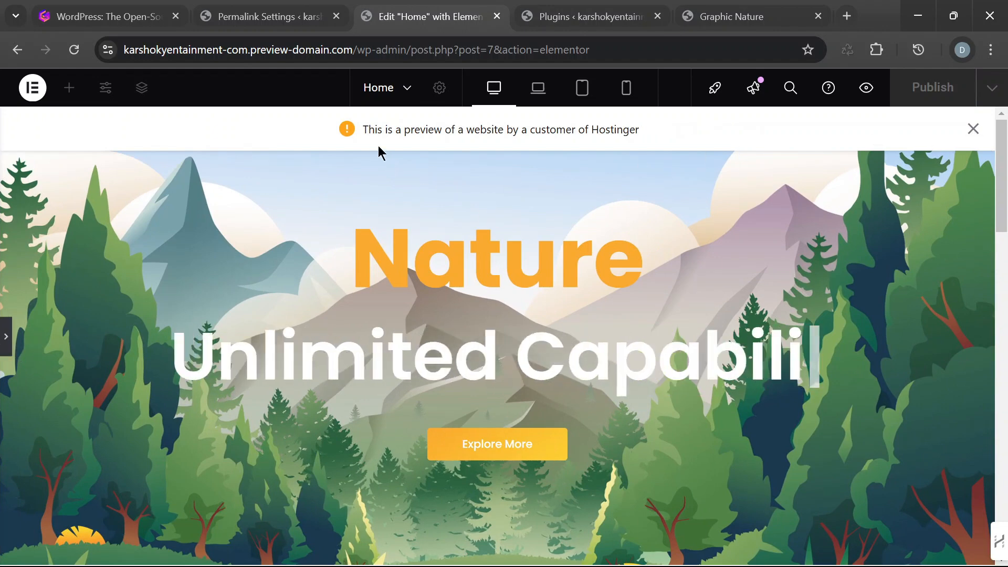
click(972, 130)
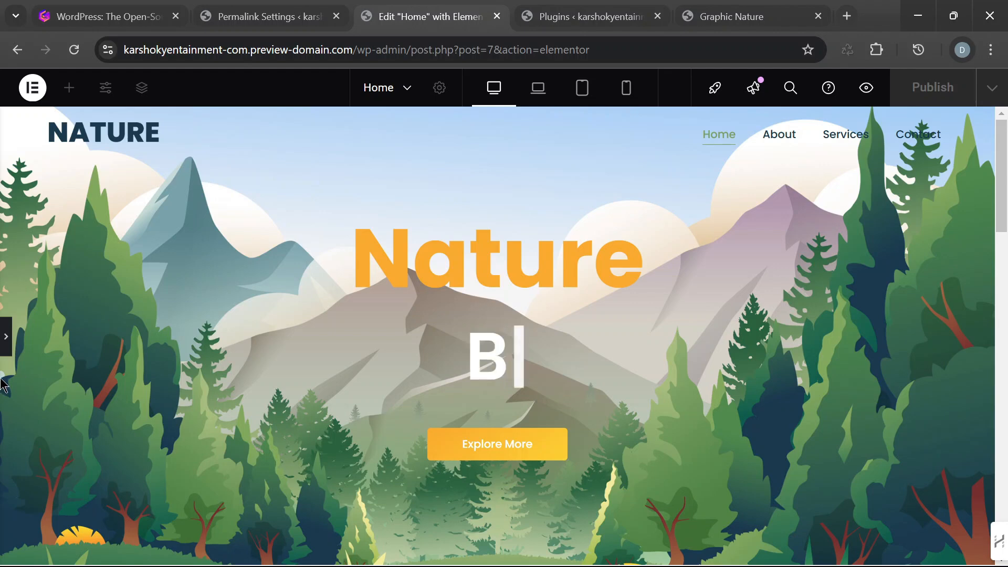
click(6, 341)
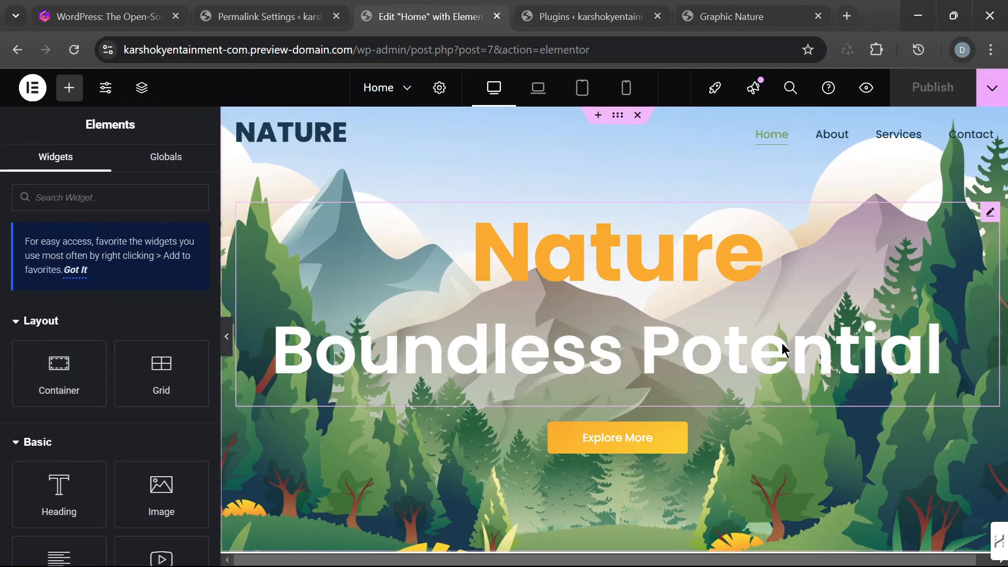
- Select the hero section's Advanced Text widget and examine its content and animation settings, along with the page sections below
click(794, 330)
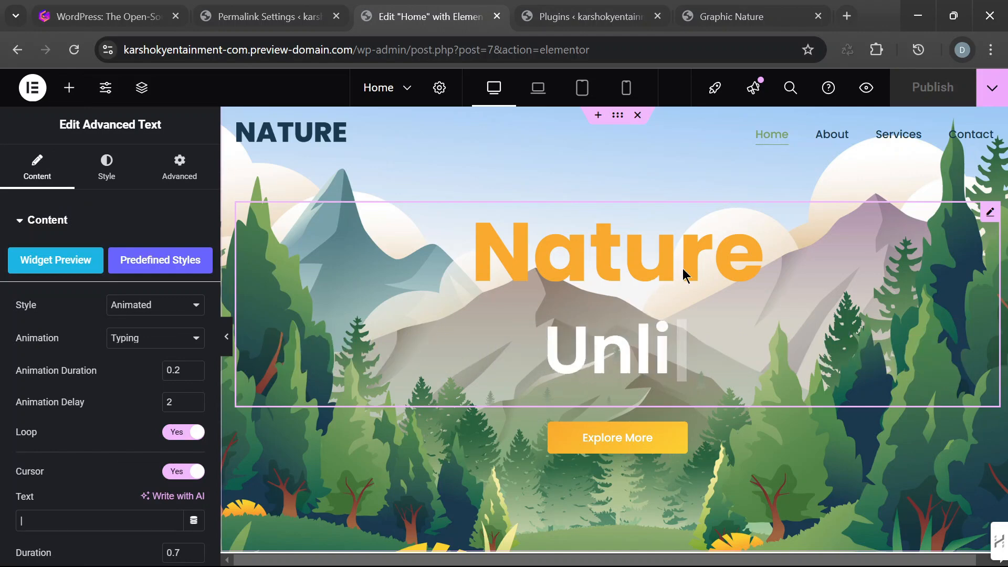
click(29, 221)
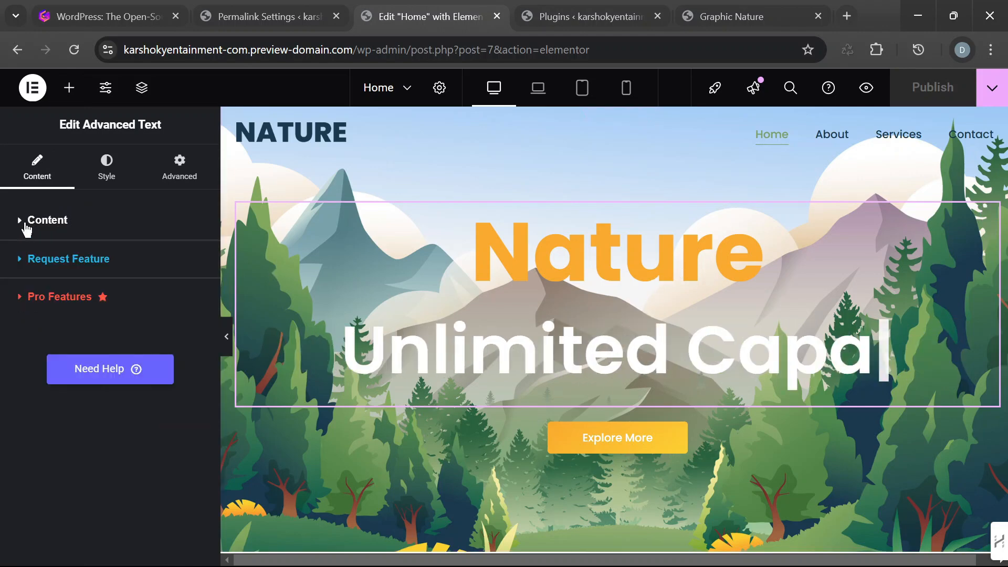
click(17, 216)
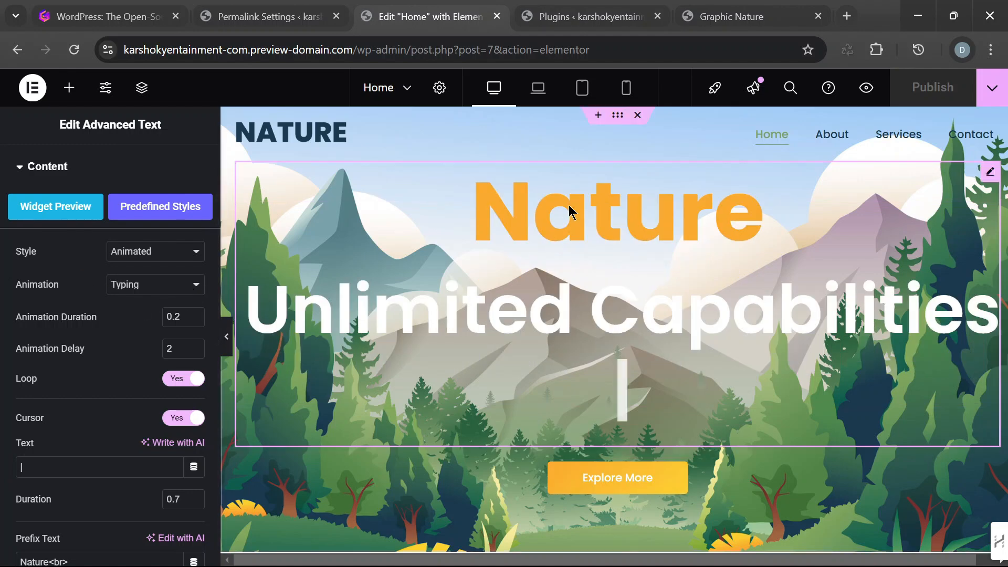
click(23, 168)
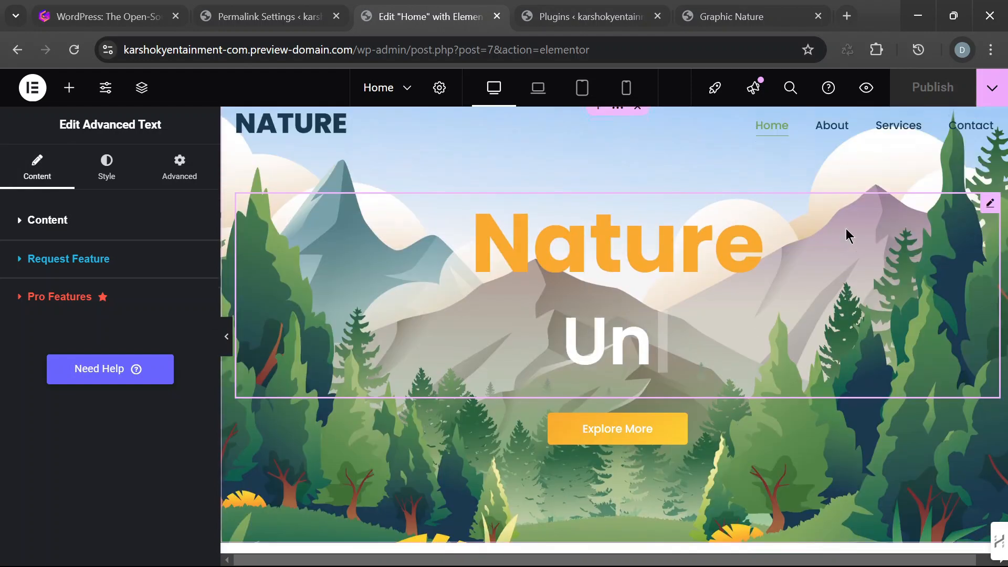
scroll(844, 227, down, 4)
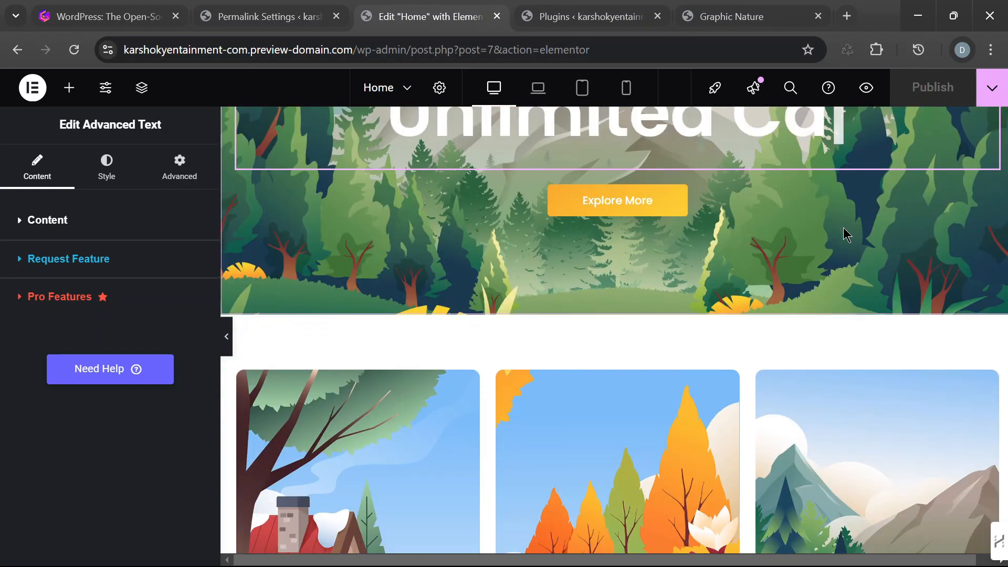
scroll(844, 225, down, 2)
scroll(844, 225, up, 7)
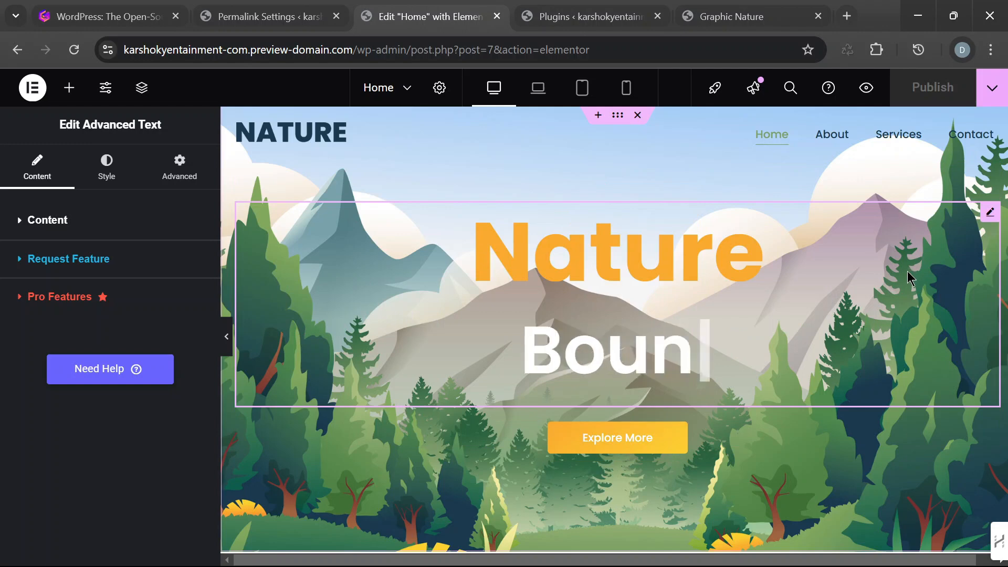
click(107, 169)
click(29, 176)
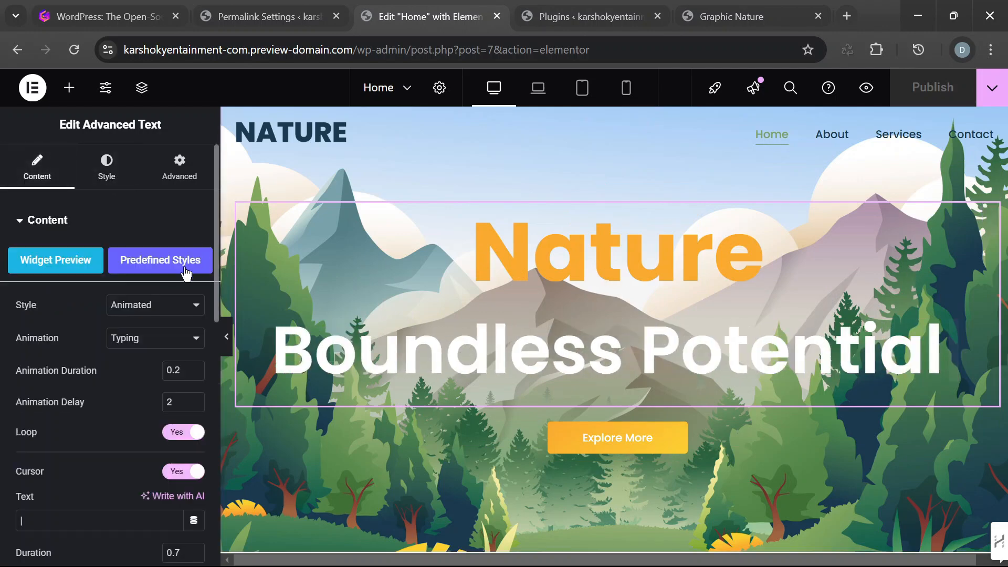
click(195, 341)
click(197, 338)
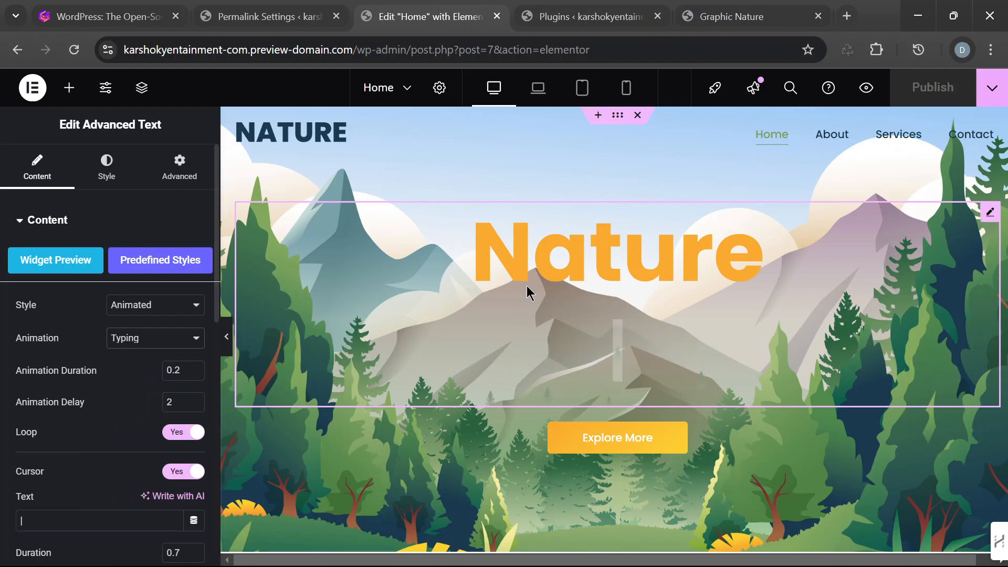
click(61, 226)
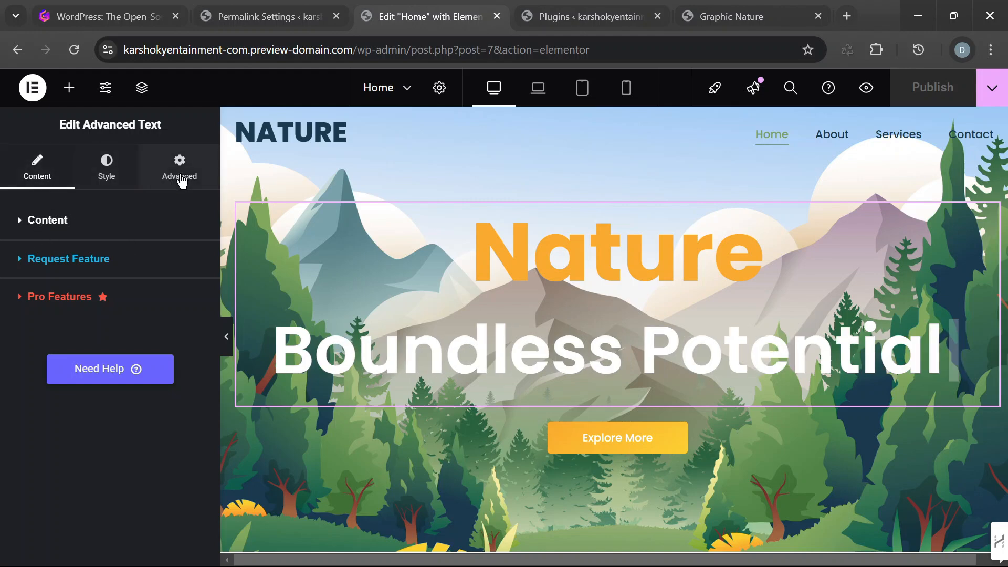
- Set the hero heading's prefix text color to bright green #00E70B and dismiss the Global Colors tip
click(107, 168)
click(193, 258)
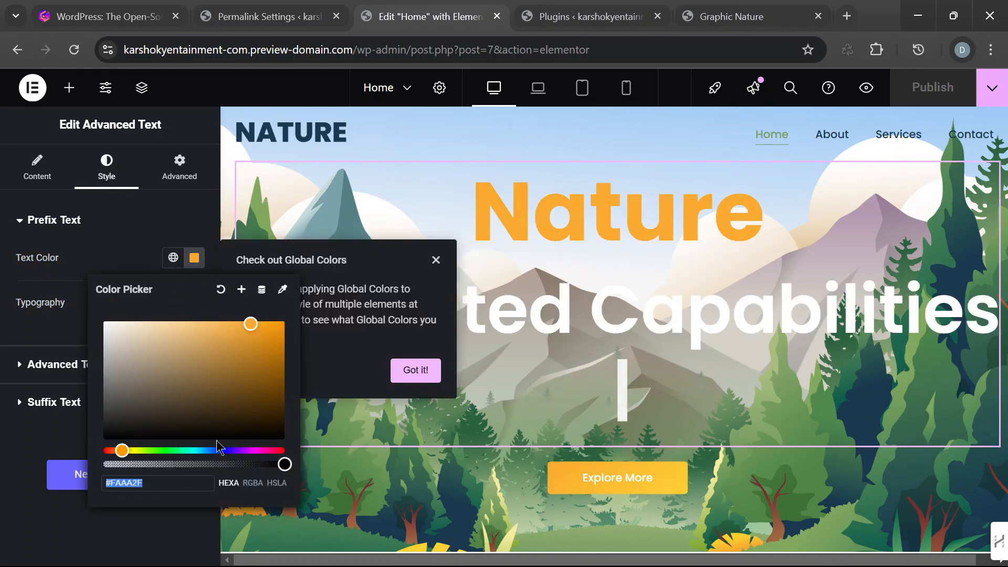
drag(142, 455, 172, 461)
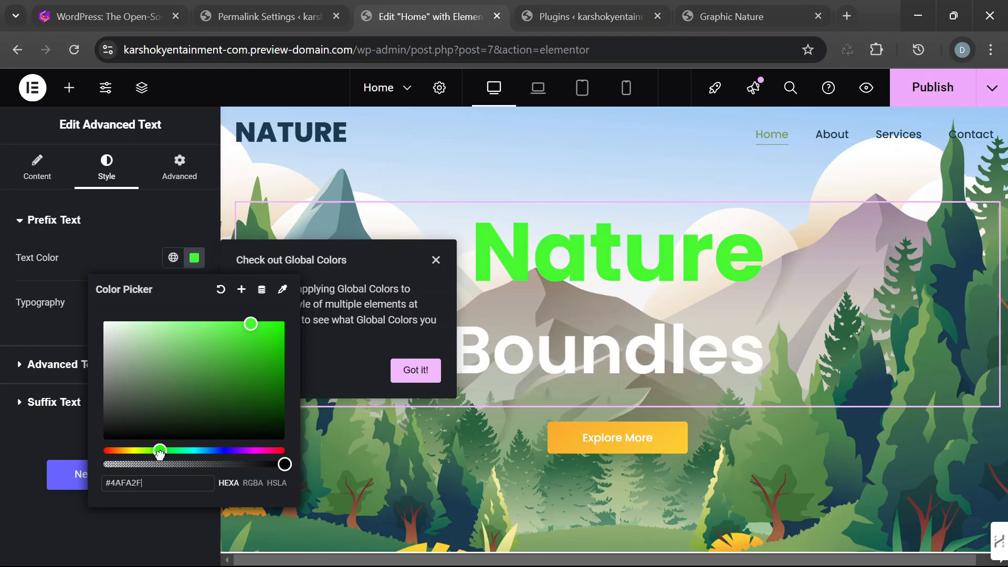
mouse_move(164, 456)
mouse_down()
mouse_move(260, 459)
mouse_move(162, 462)
mouse_up()
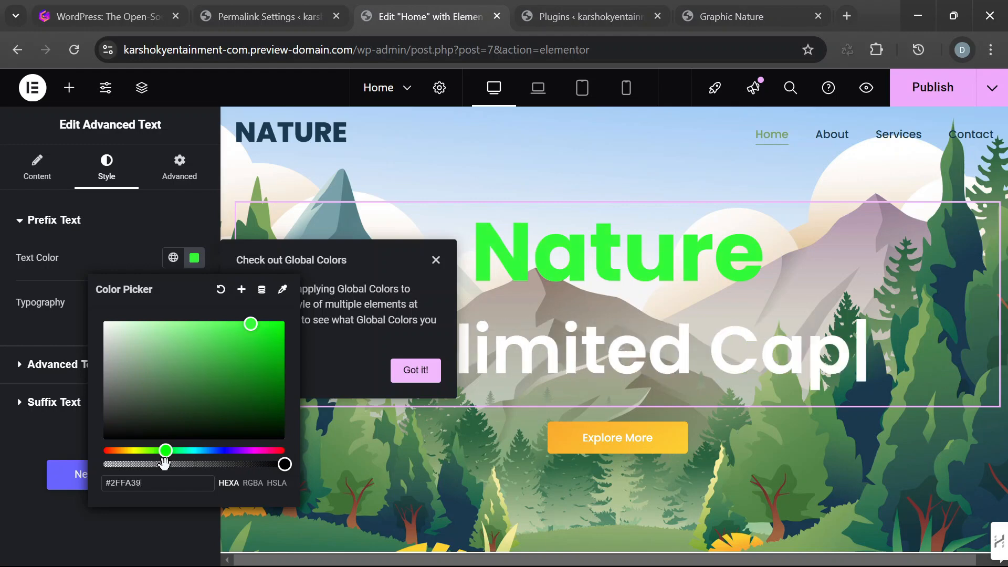
drag(251, 324, 273, 336)
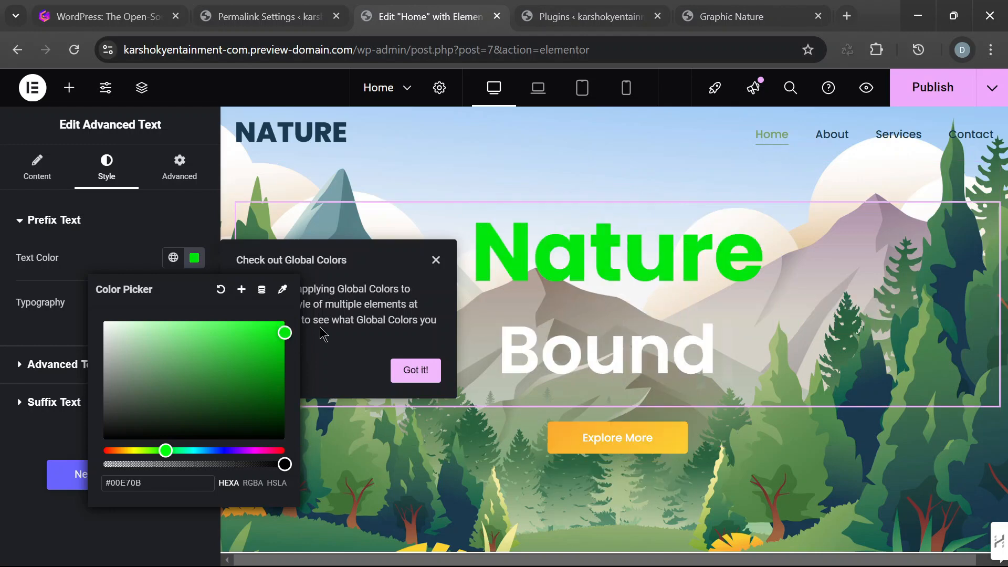
click(436, 260)
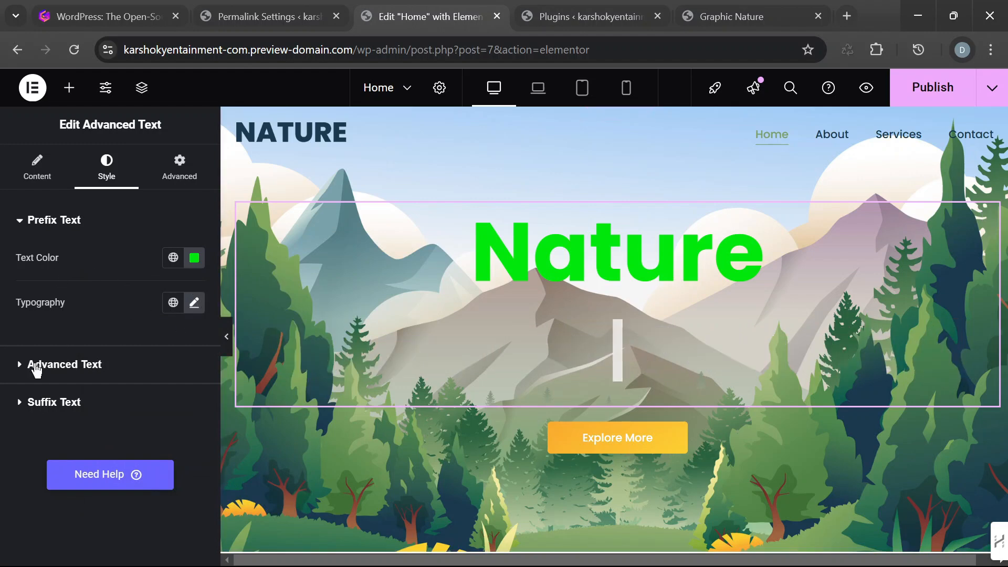
click(31, 229)
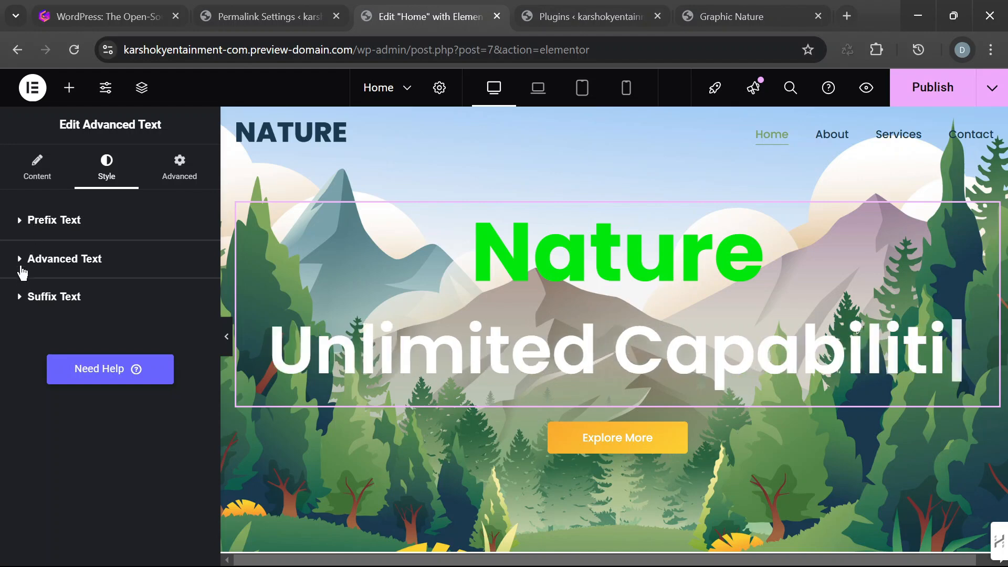
- Set the hero Advanced Text animation to Skew and reopen the widget's style settings
click(25, 260)
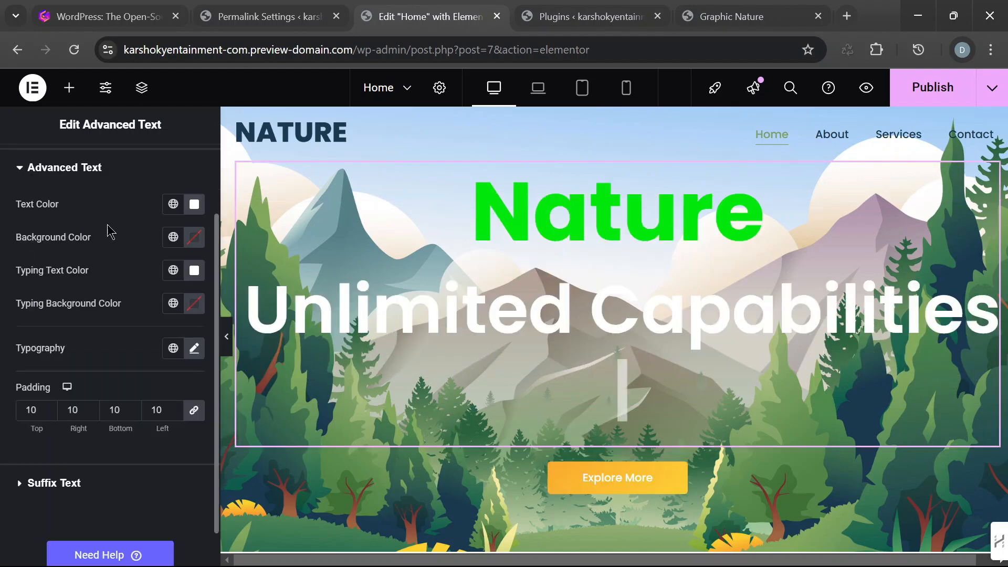
click(36, 164)
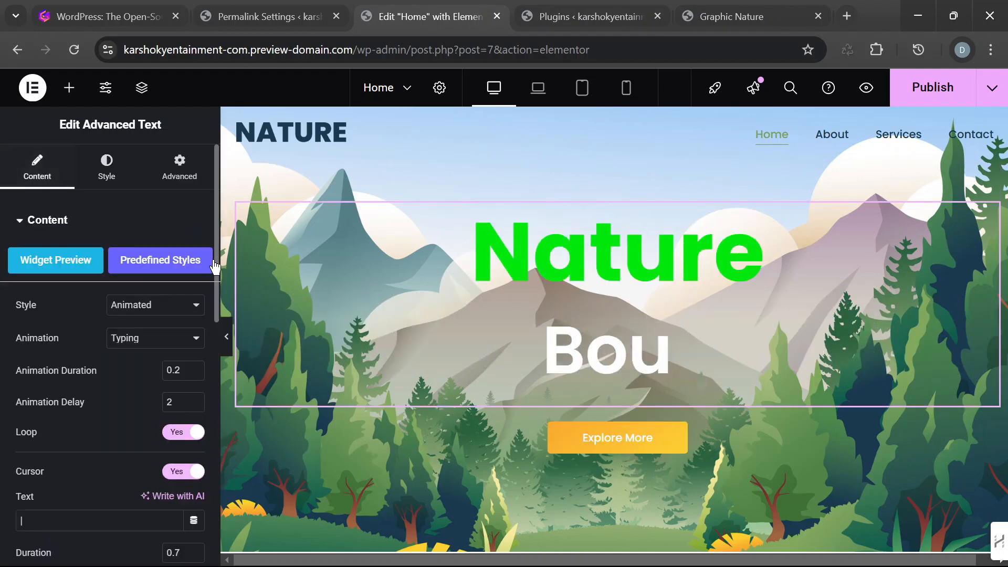
click(192, 338)
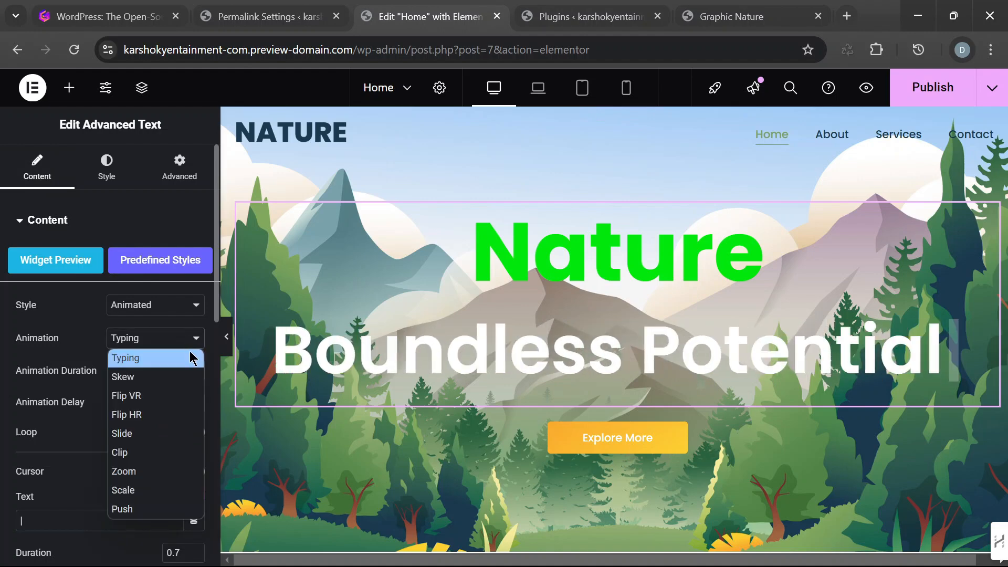
click(191, 377)
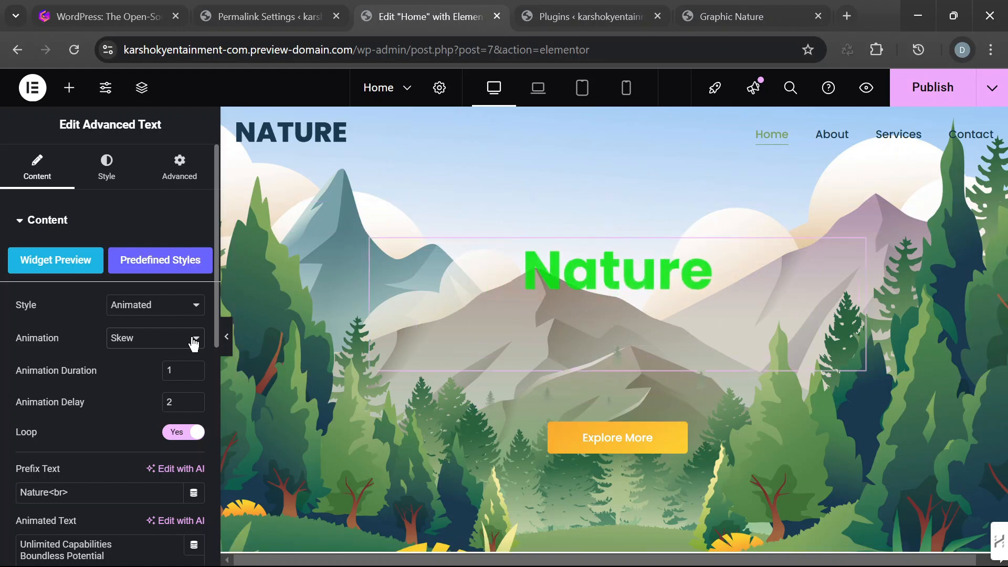
click(193, 342)
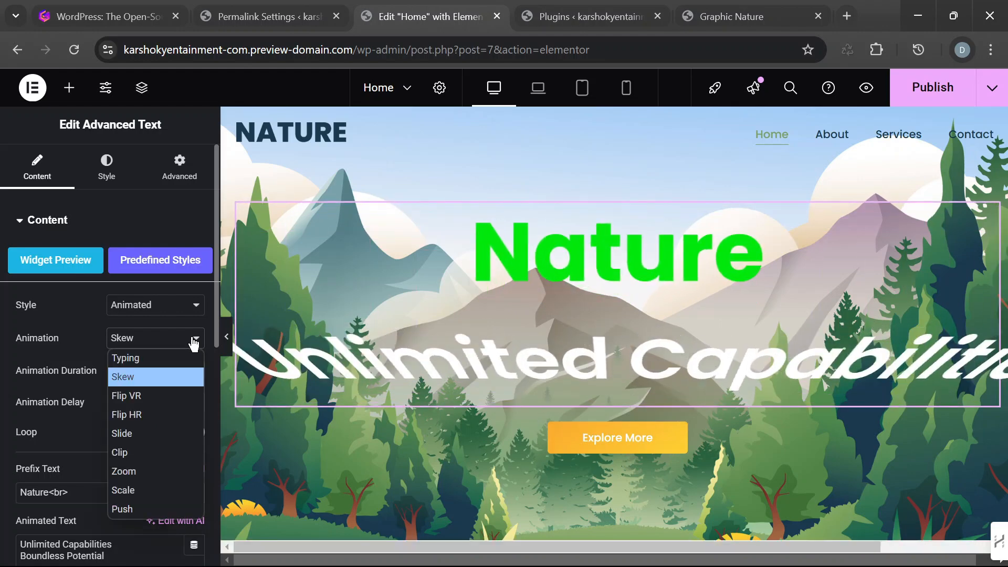
click(194, 340)
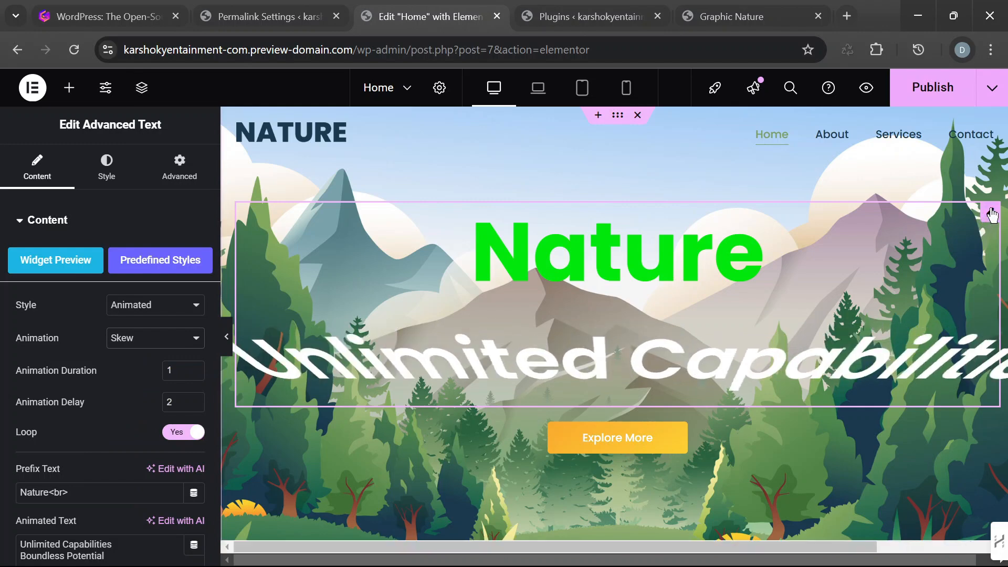
click(106, 173)
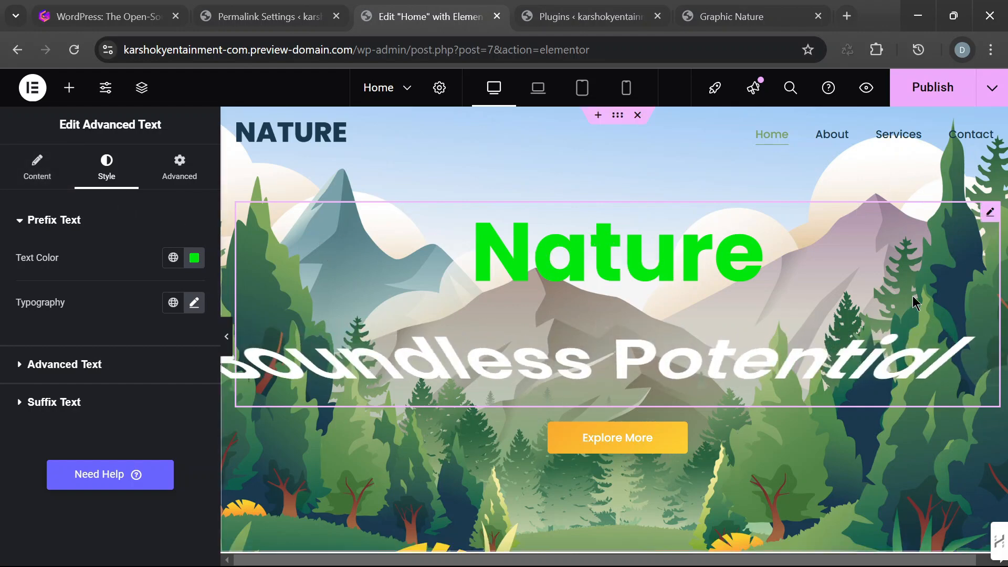
- Open the hero Advanced Text widget's content settings and examine its prefix text, line-break tag and animated text
click(44, 178)
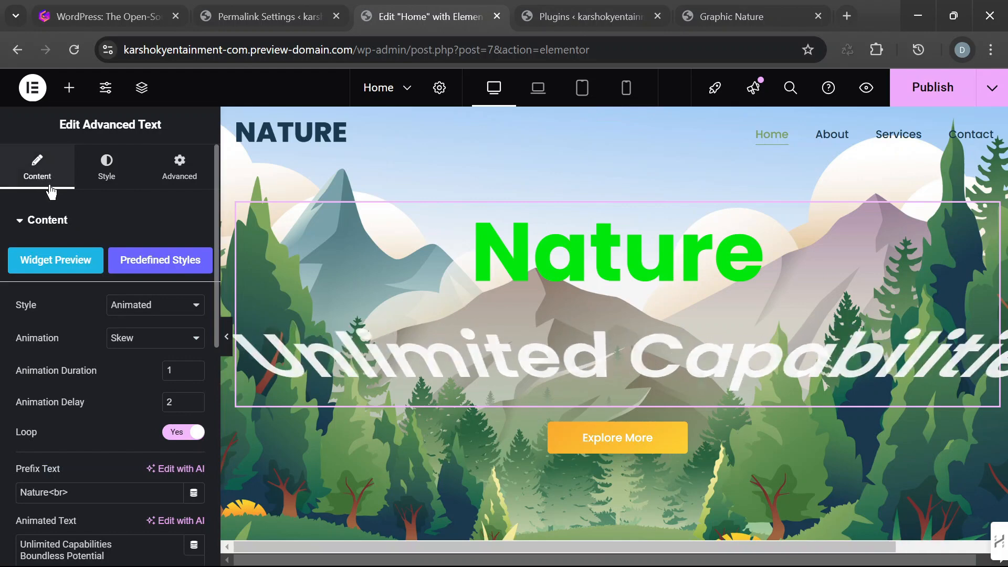
scroll(71, 267, down, 5)
scroll(78, 274, up, 5)
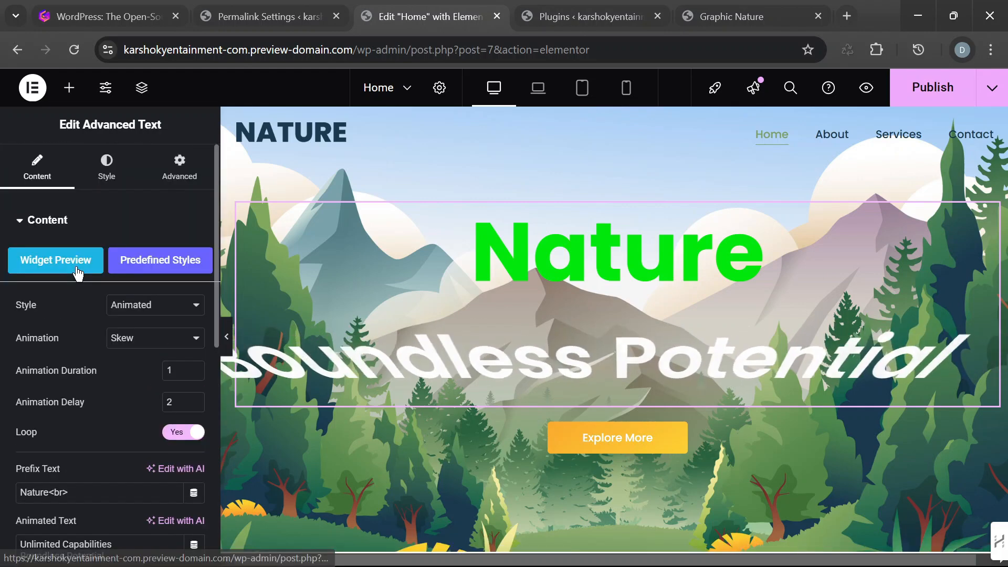
scroll(78, 260, down, 3)
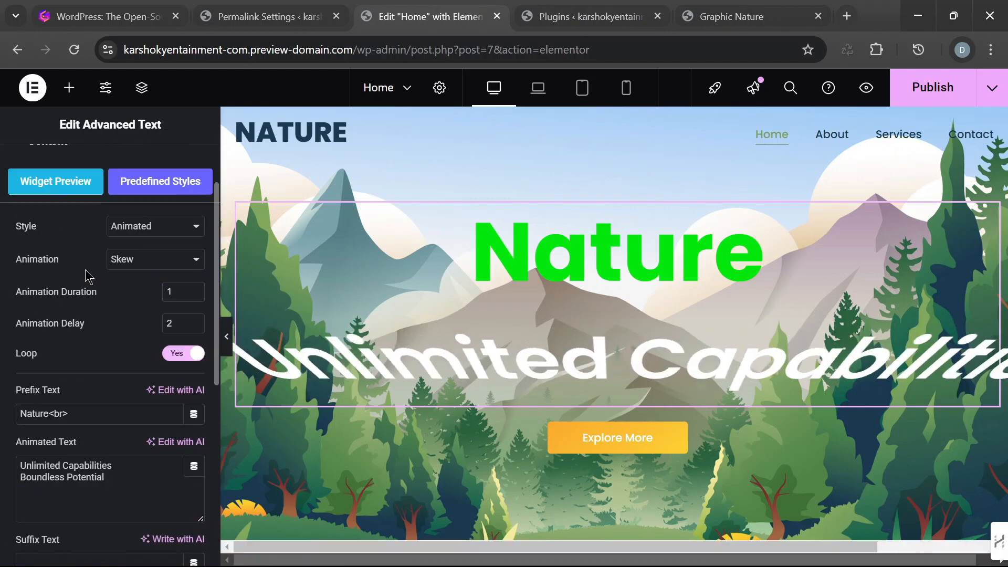
scroll(90, 266, down, 2)
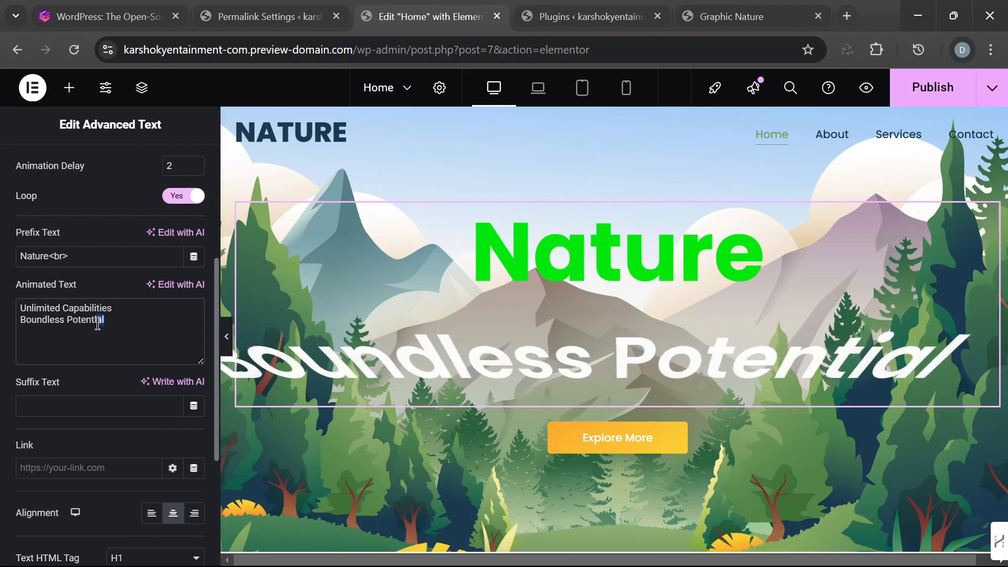
drag(85, 288, 16, 286)
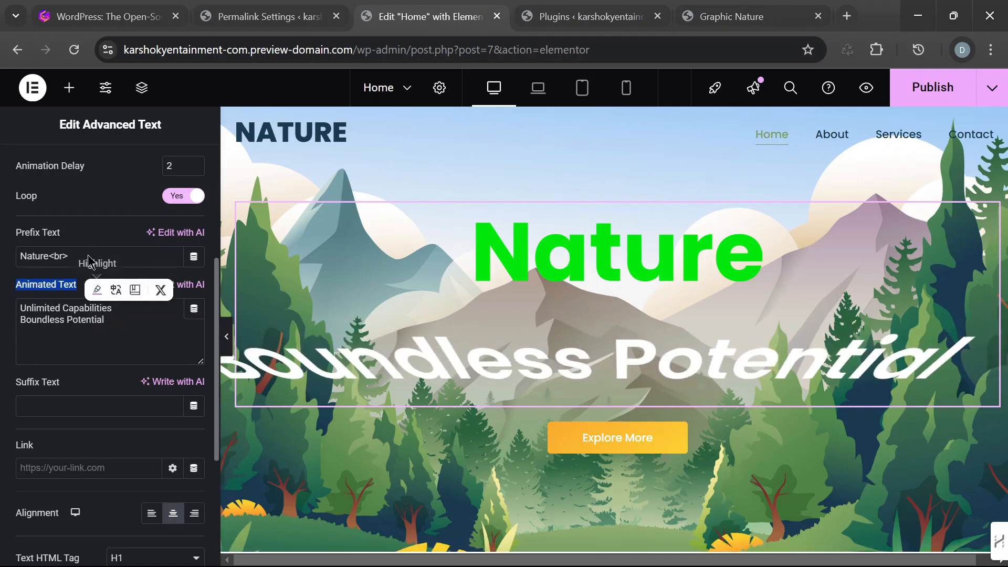
double_click(28, 257)
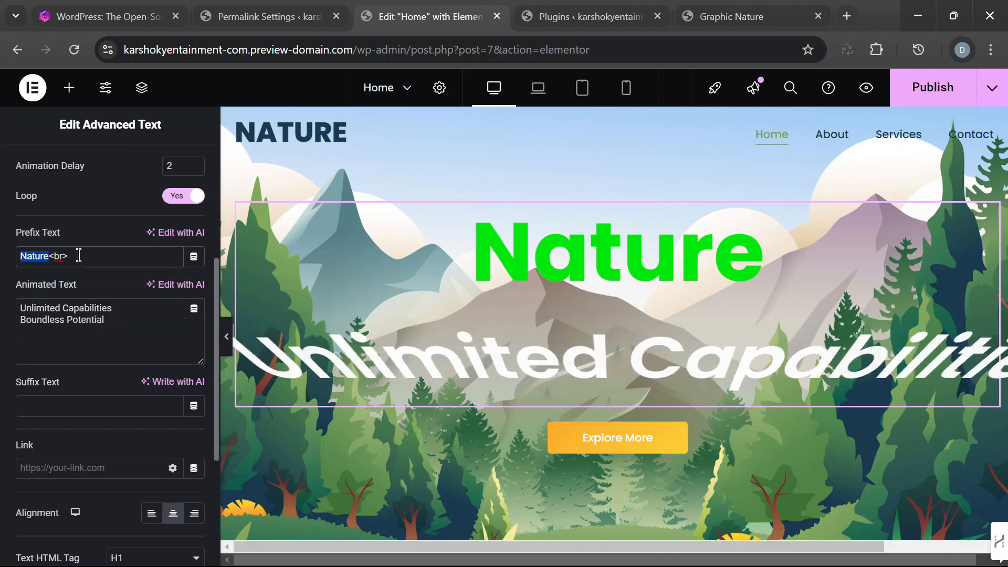
drag(69, 256, 49, 256)
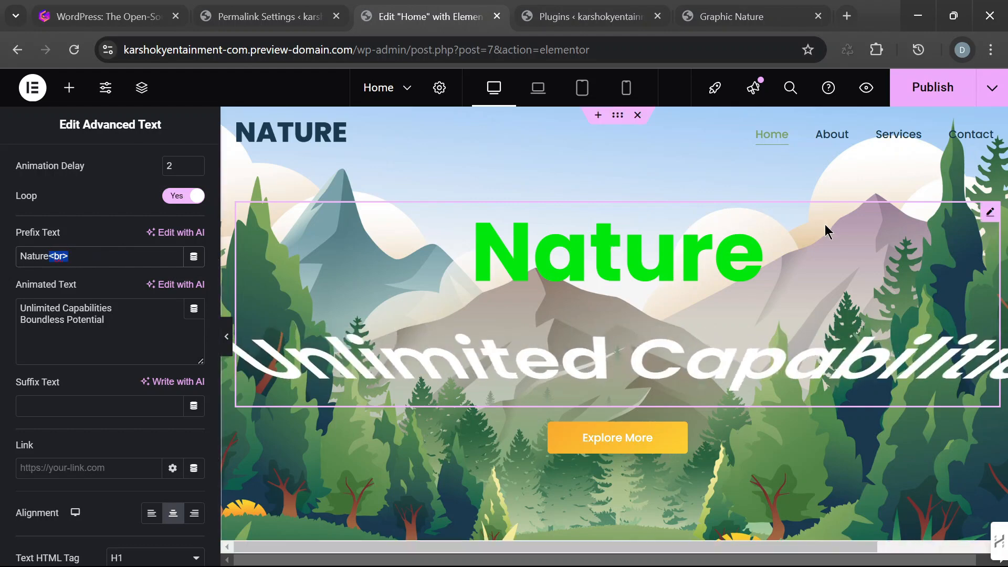
- Remove the <br> tag after Nature in the prefix text and enter <br> again
click(122, 258)
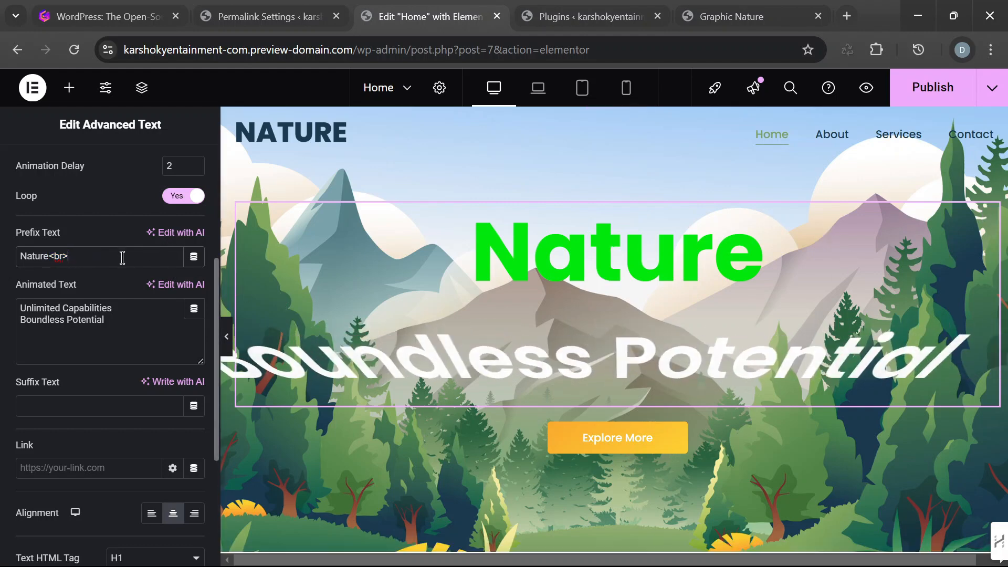
key(BackSpace)
key(BackSpace)
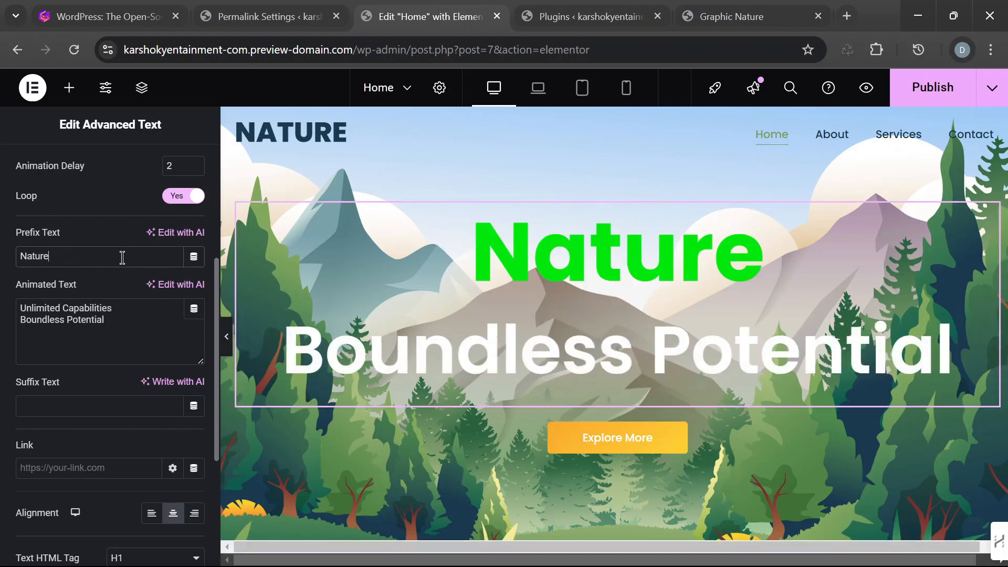
text(<)
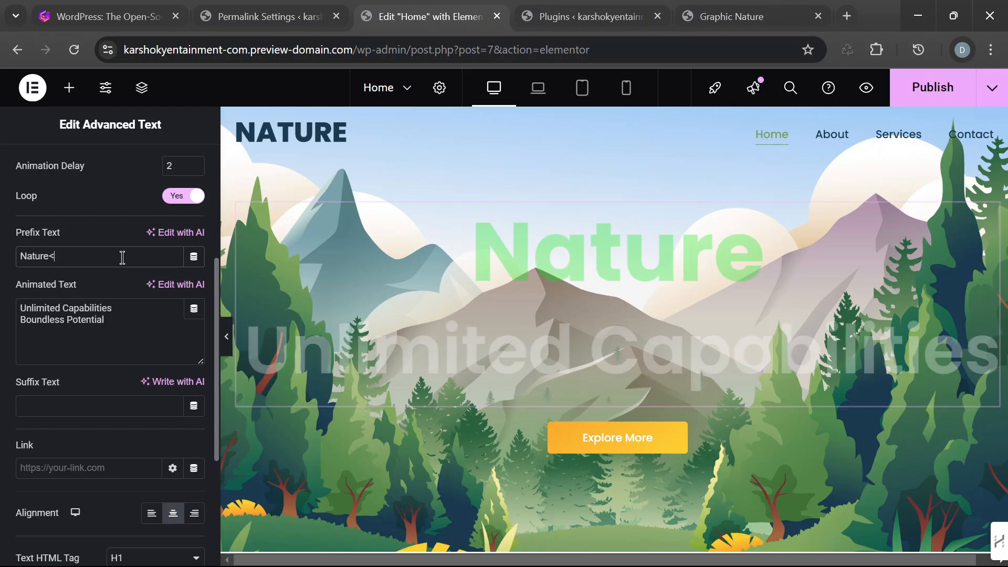
text(br>)
- Replace Nature in the hero's prefix text with GREEN FARM, keeping the <br> tag after it
double_click(46, 256)
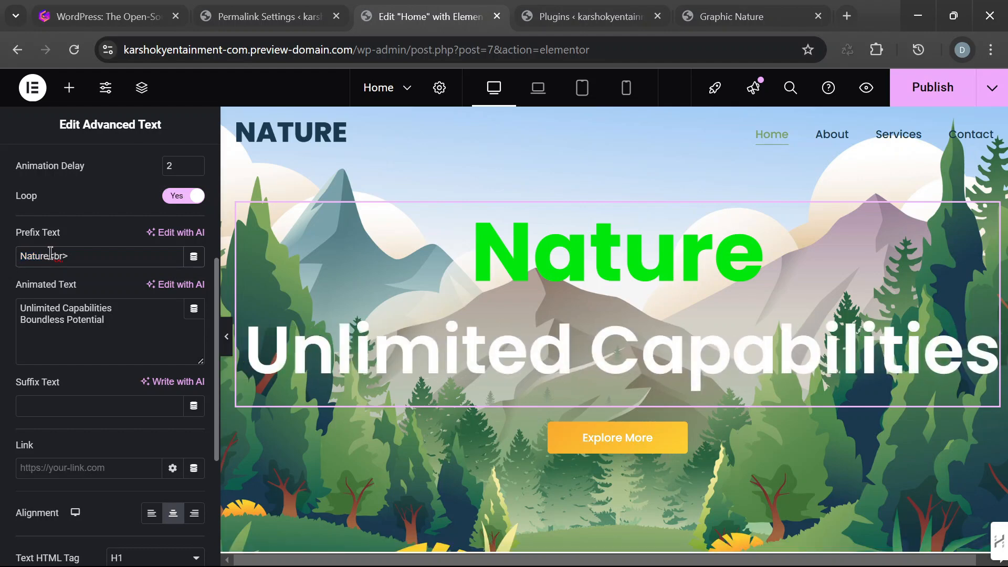
drag(49, 256, 25, 256)
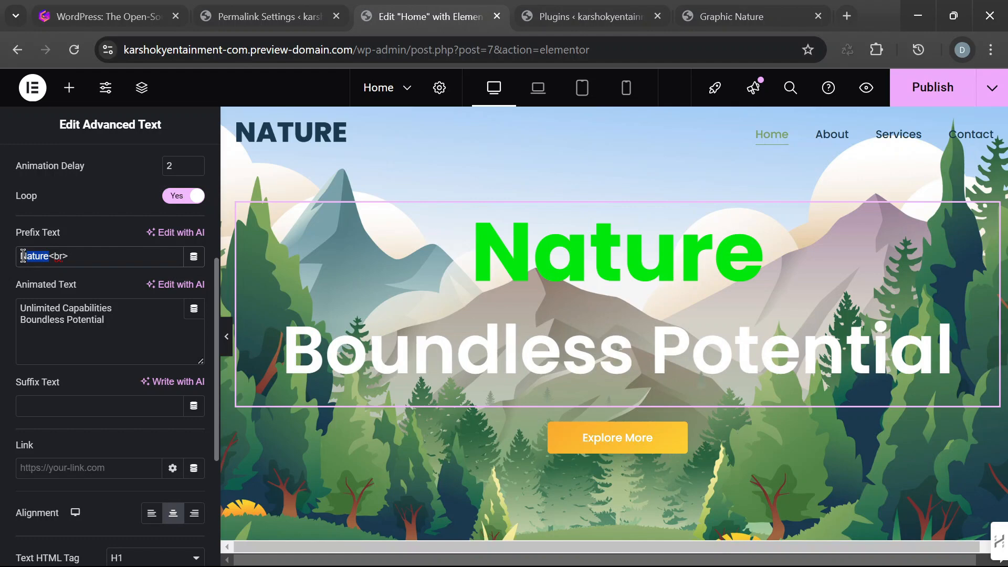
key(BackSpace)
text(G)
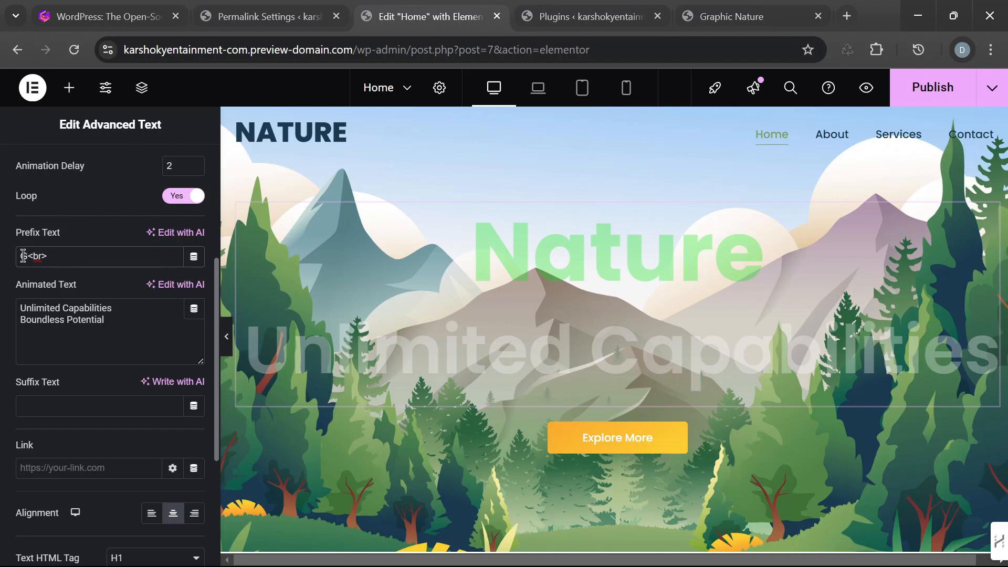
text(REENFARM)
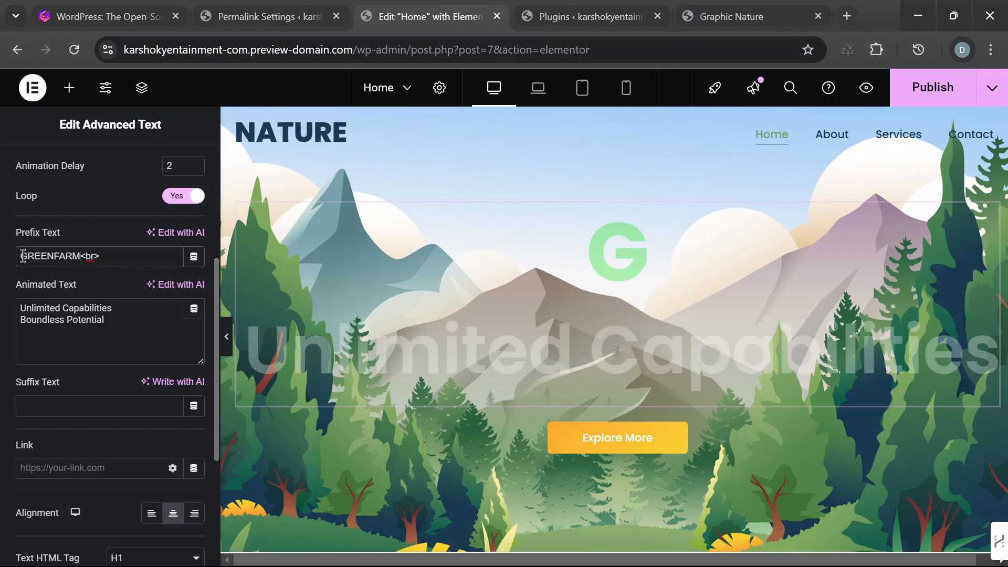
key(Left)
key(Left)
key(Left)
key(Left)
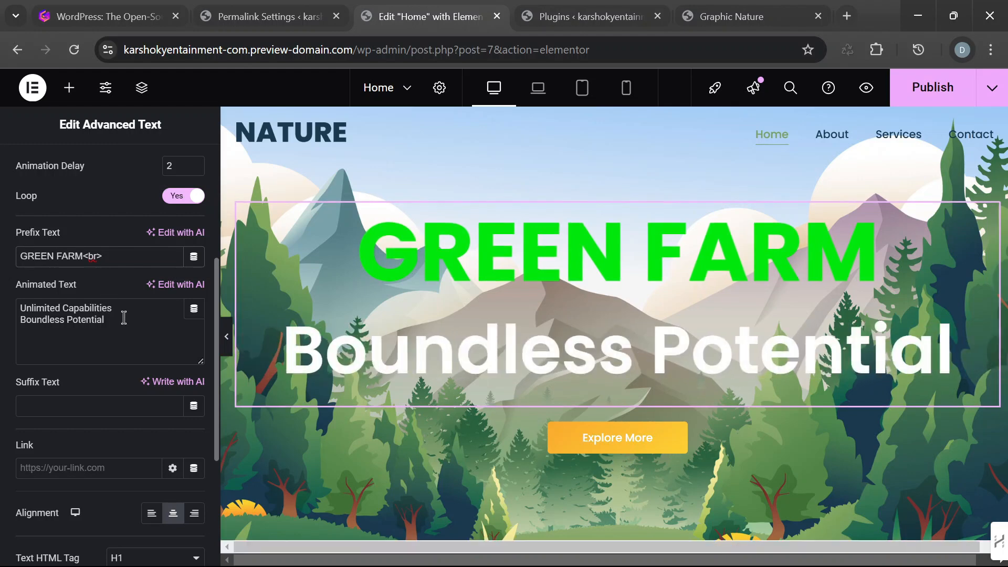
- Replace both lines of the hero's animated text with the single line Providing for the nation
drag(124, 317, 24, 307)
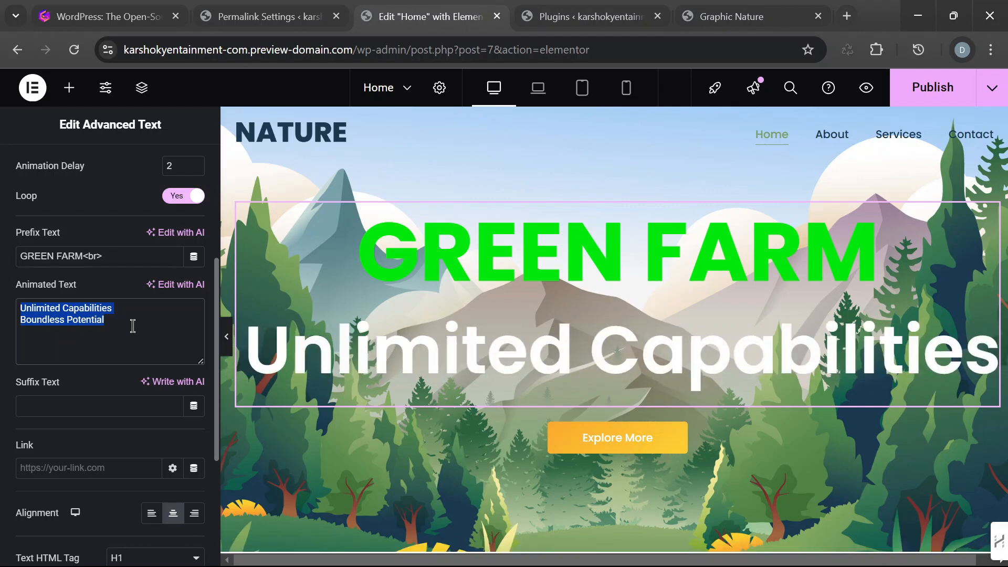
text(PROVI)
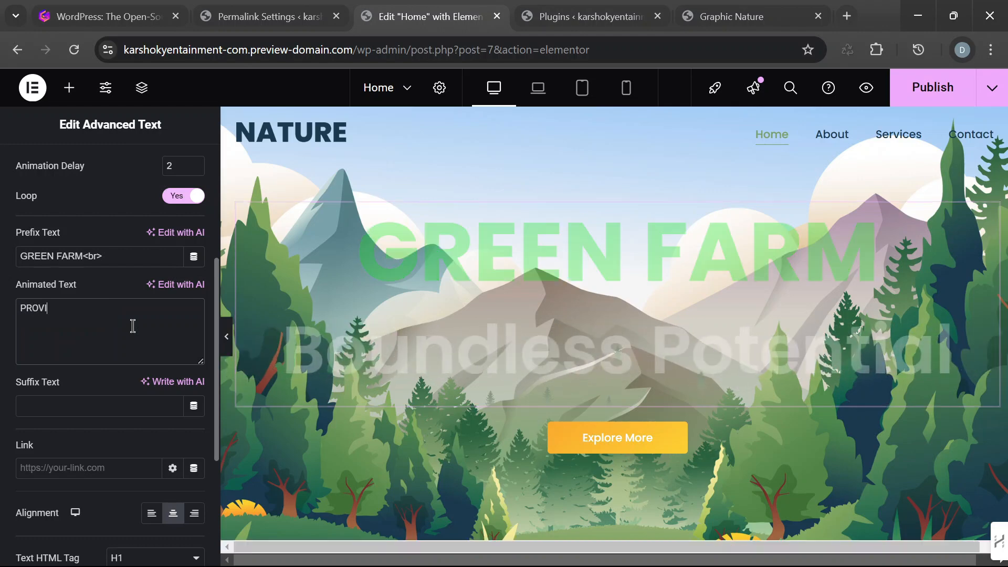
text(DING)
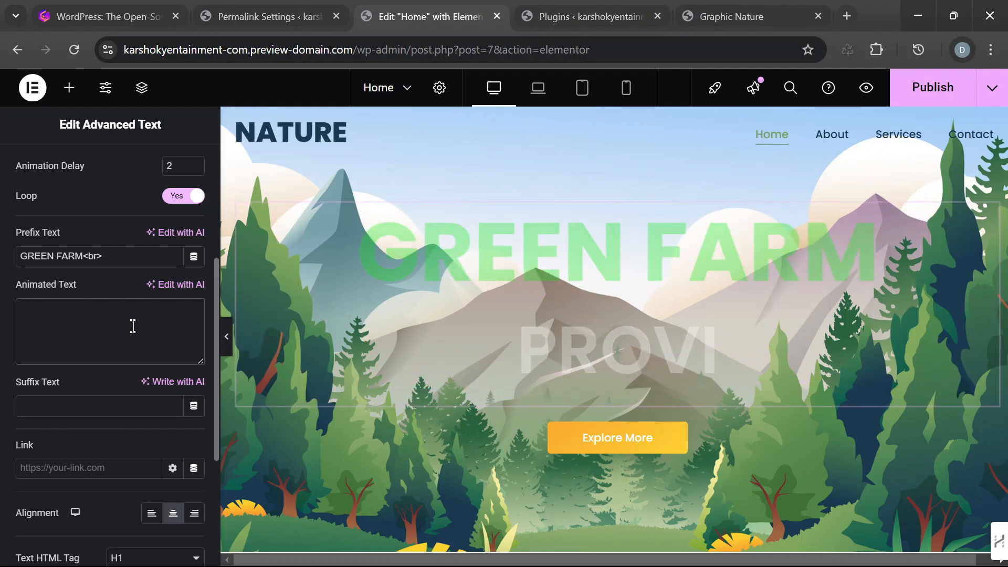
text( Providing)
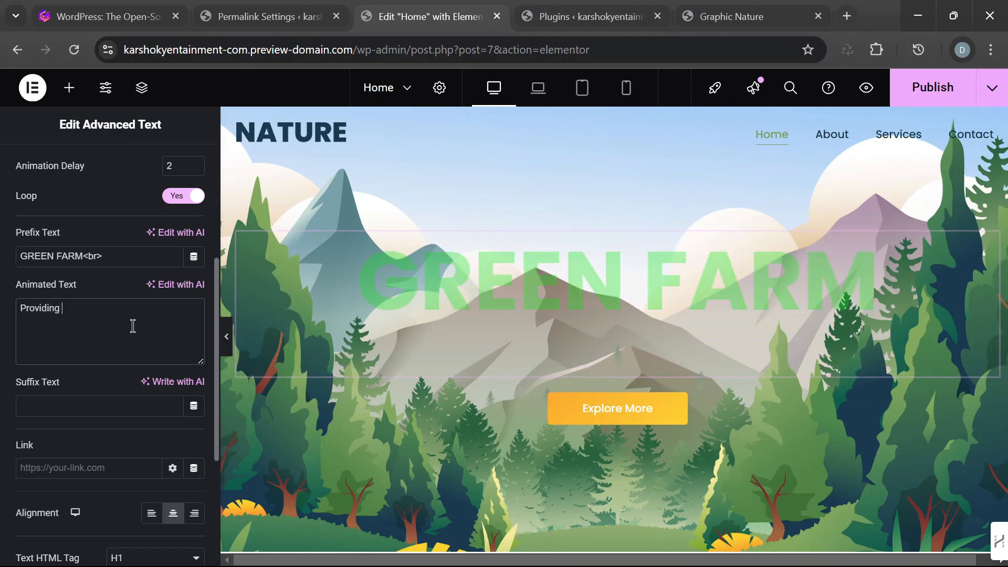
text( for the nation)
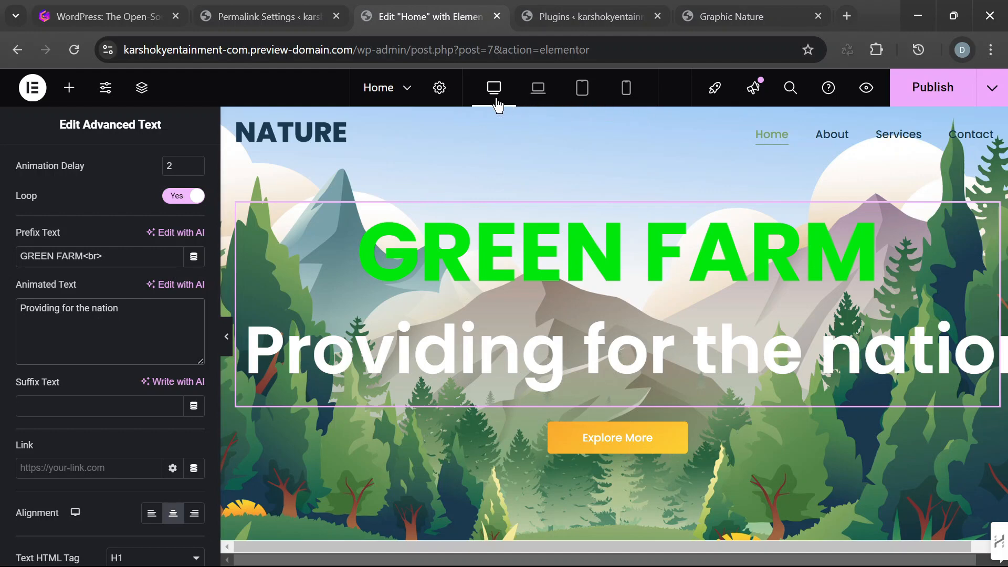
- Preview the hero section in the laptop, tablet portrait and mobile layouts, and return to the desktop layout
click(540, 99)
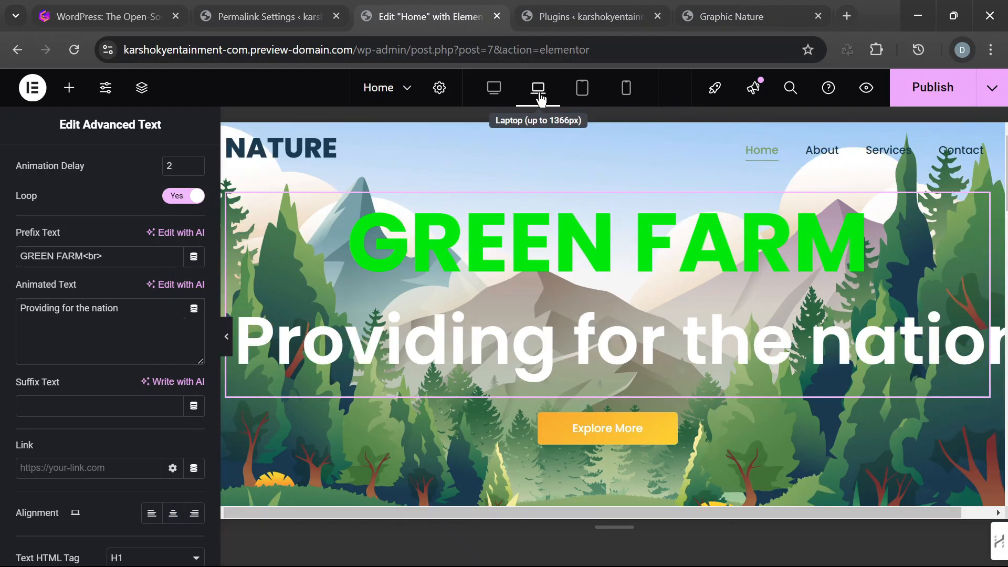
click(581, 96)
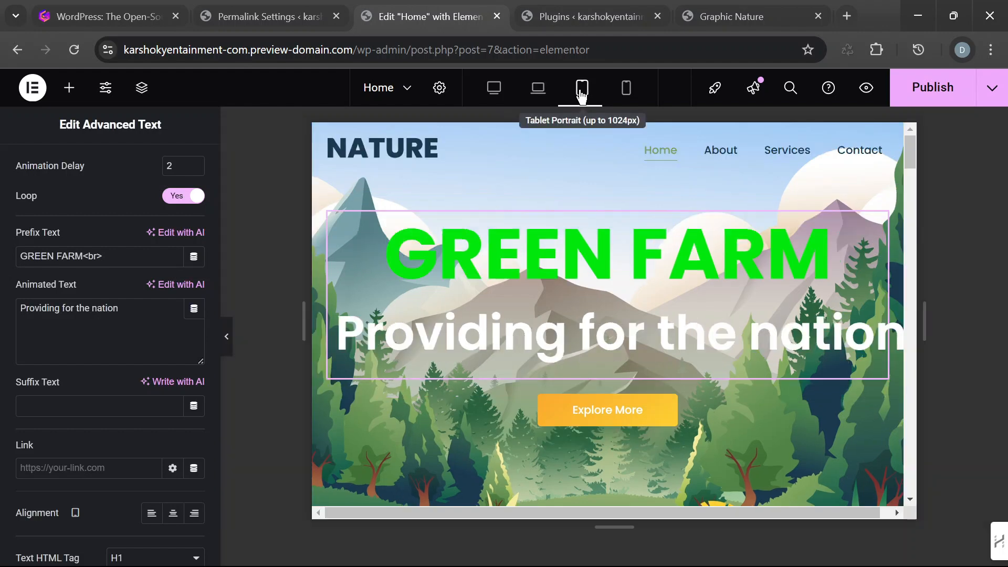
click(626, 94)
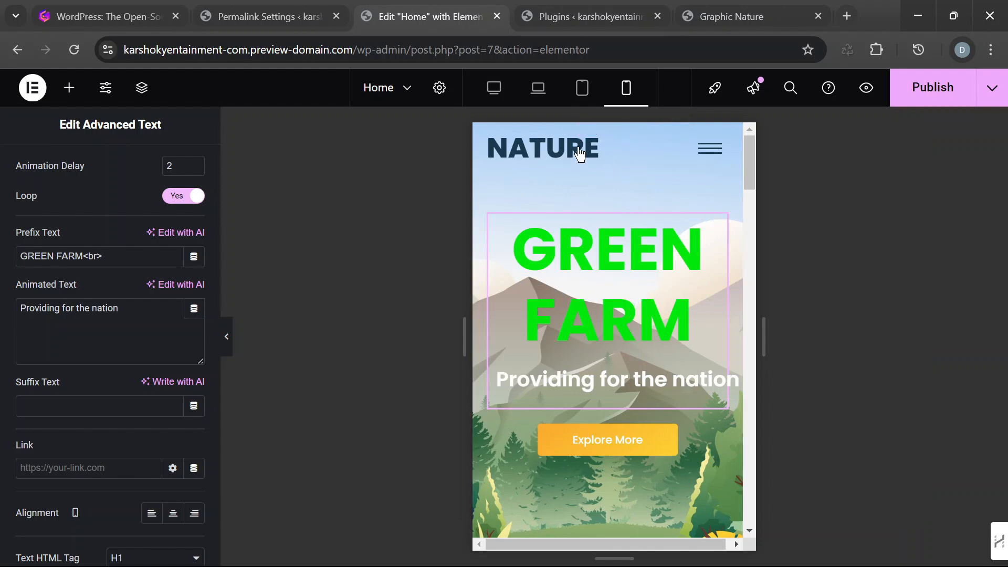
click(496, 88)
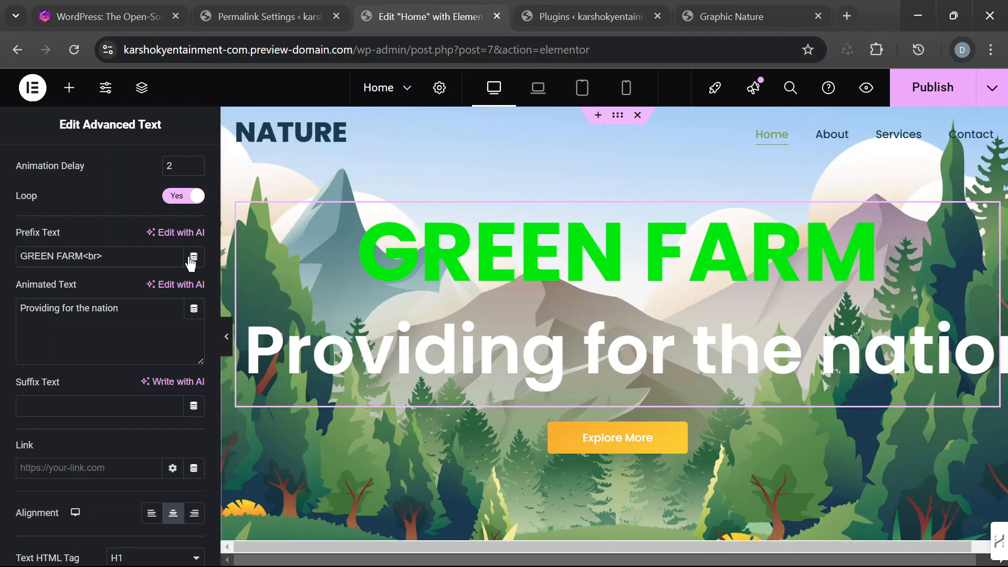
- Examine the hero heading's fit at full width with the editing panel hidden, and bring the panel back
scroll(722, 342, down, 3)
scroll(723, 338, down, 4)
scroll(607, 335, up, 4)
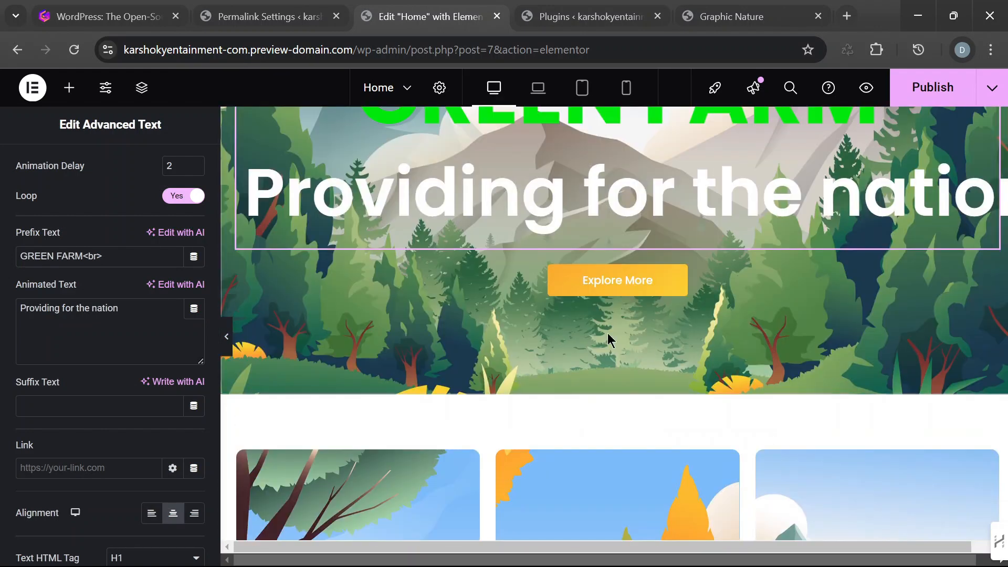
scroll(607, 336, up, 3)
scroll(131, 210, up, 5)
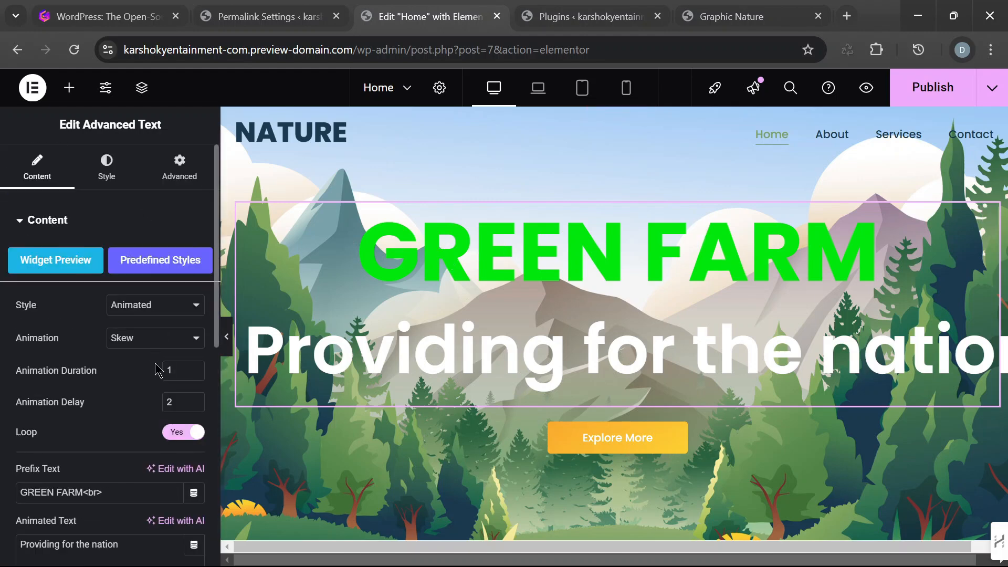
click(227, 337)
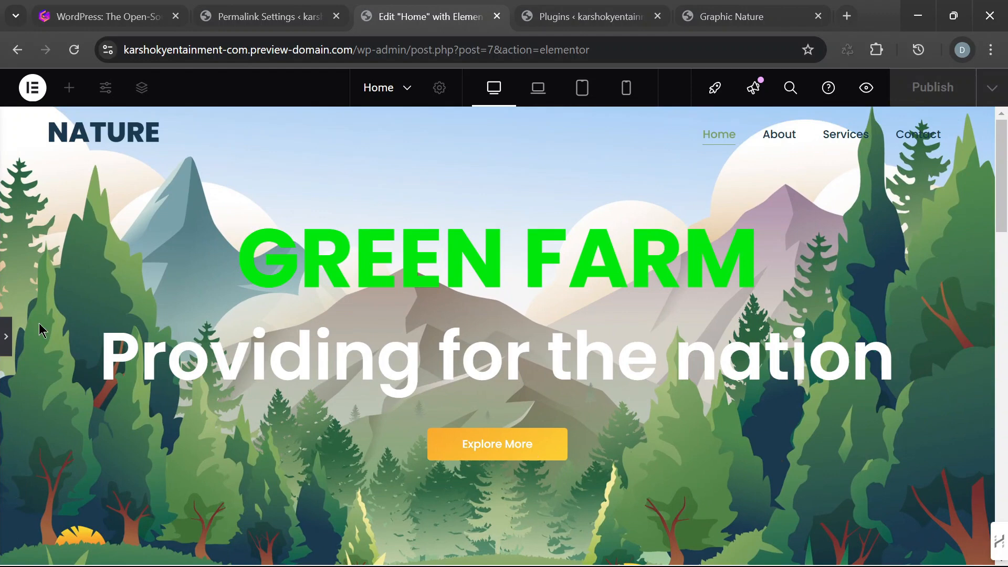
click(5, 346)
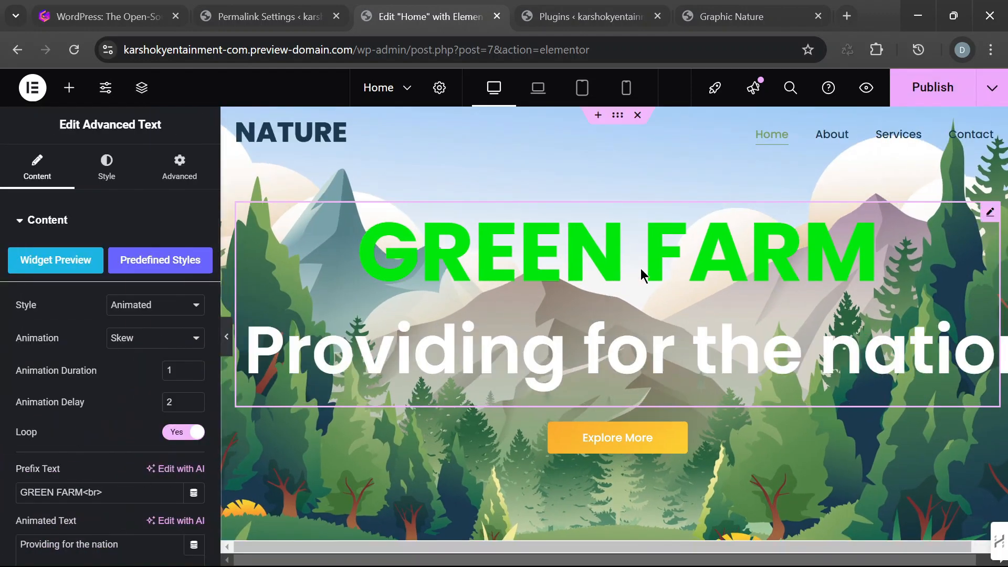
click(226, 336)
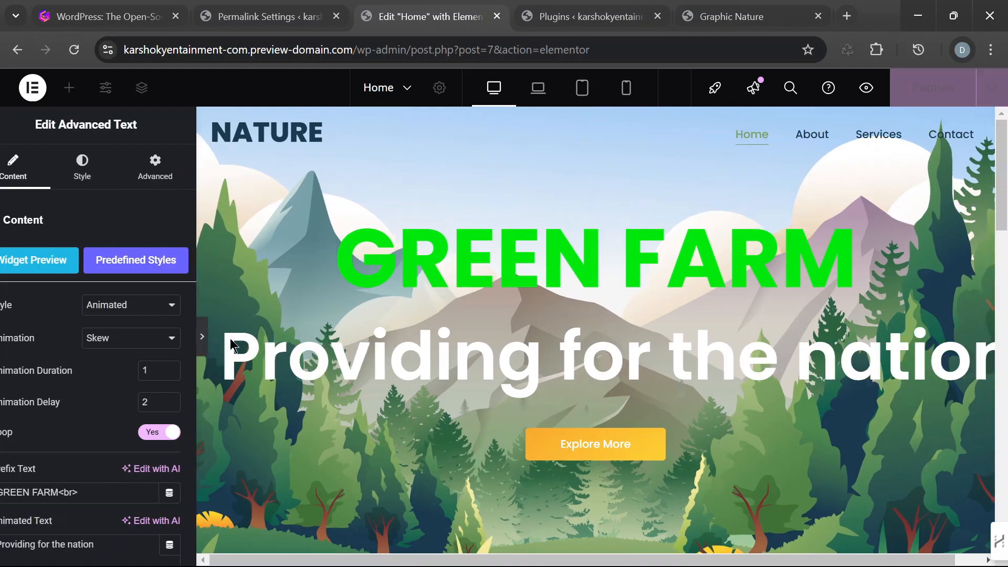
scroll(535, 320, down, 2)
scroll(535, 319, up, 3)
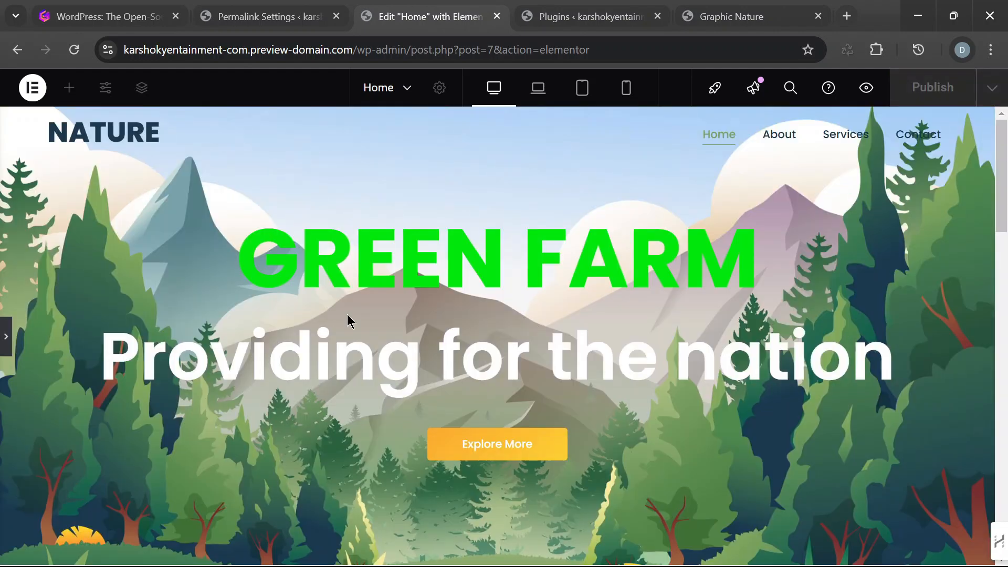
click(8, 339)
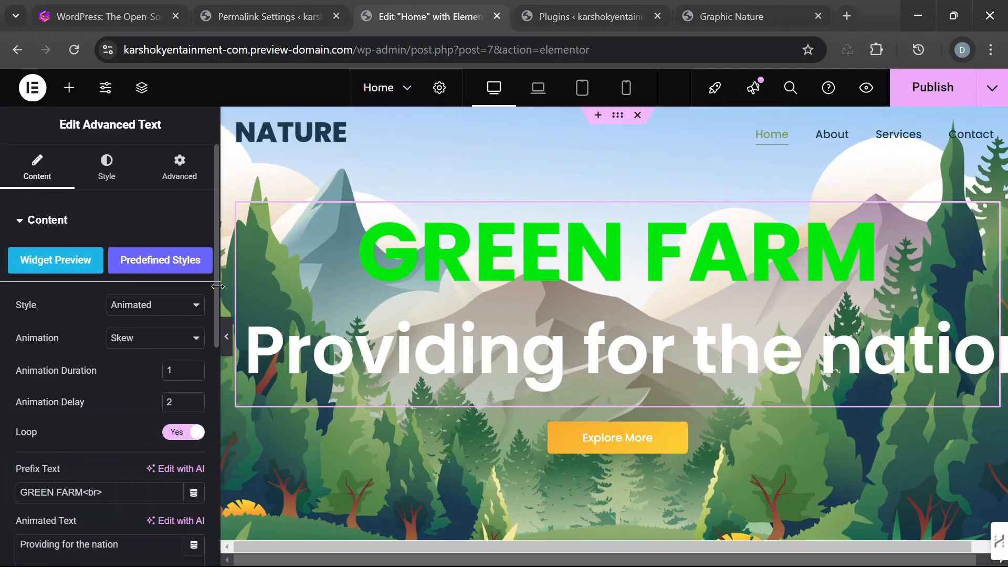
- Reduce the font size of the hero's prefix text to 89 px
click(107, 175)
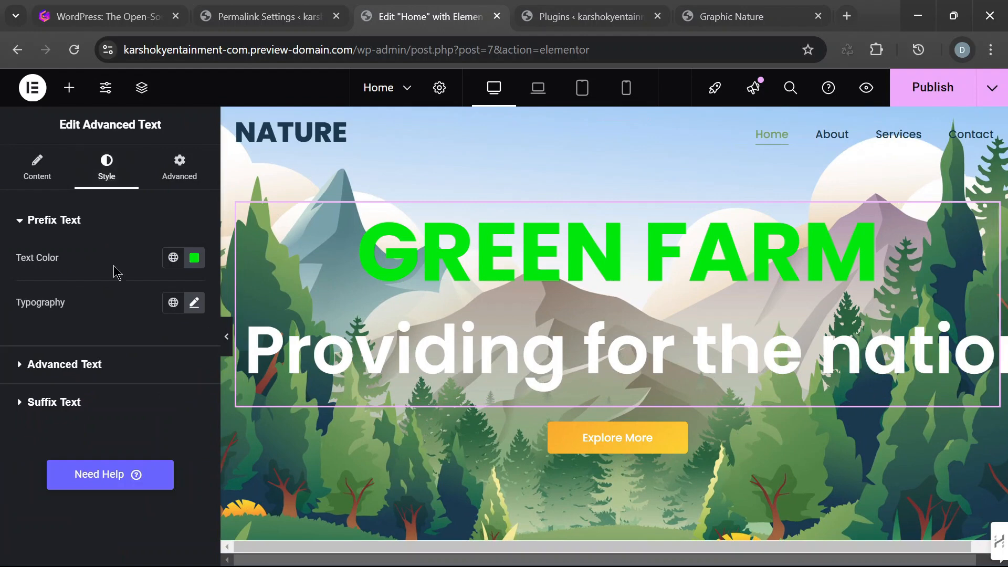
click(194, 303)
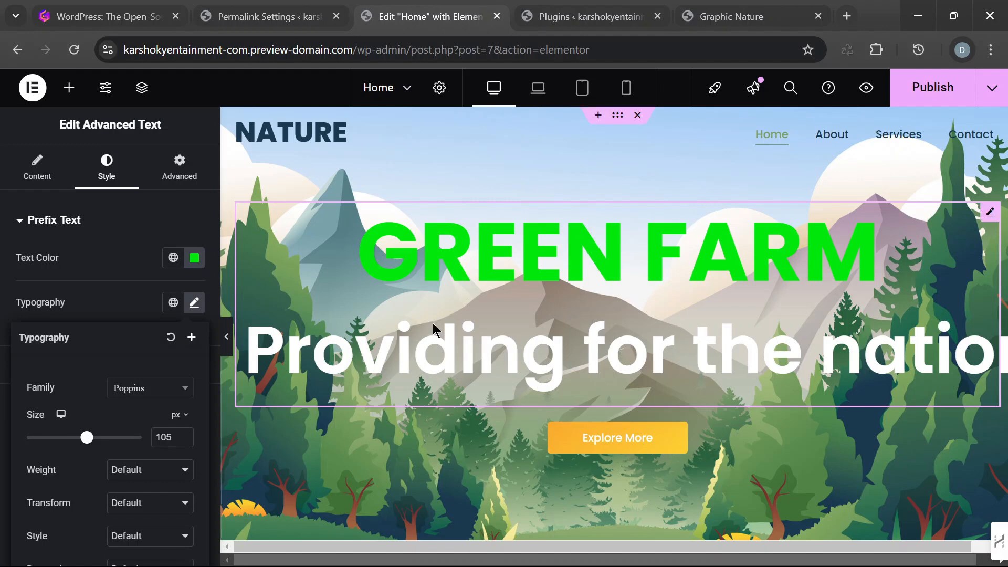
click(184, 441)
click(185, 441)
click(185, 441)
click(185, 441)
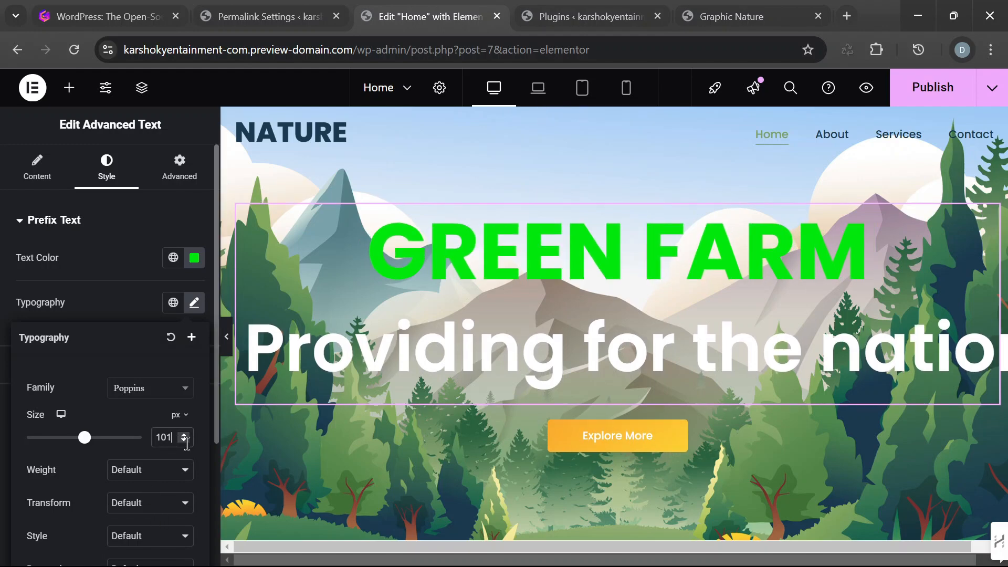
click(184, 441)
click(185, 441)
click(185, 441)
click(184, 441)
click(185, 441)
click(185, 441)
click(185, 441)
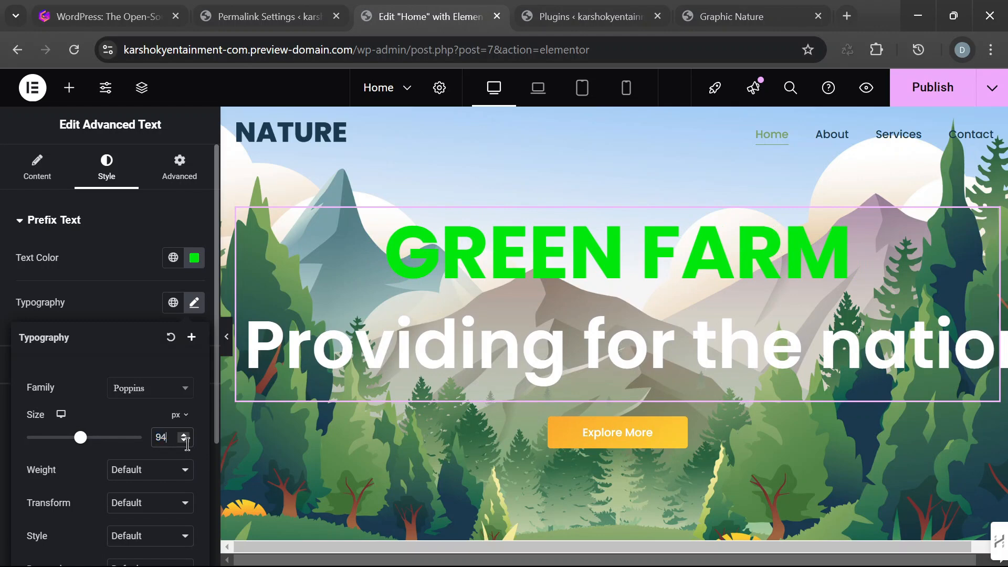
click(184, 441)
click(184, 441)
click(183, 441)
click(184, 441)
click(184, 441)
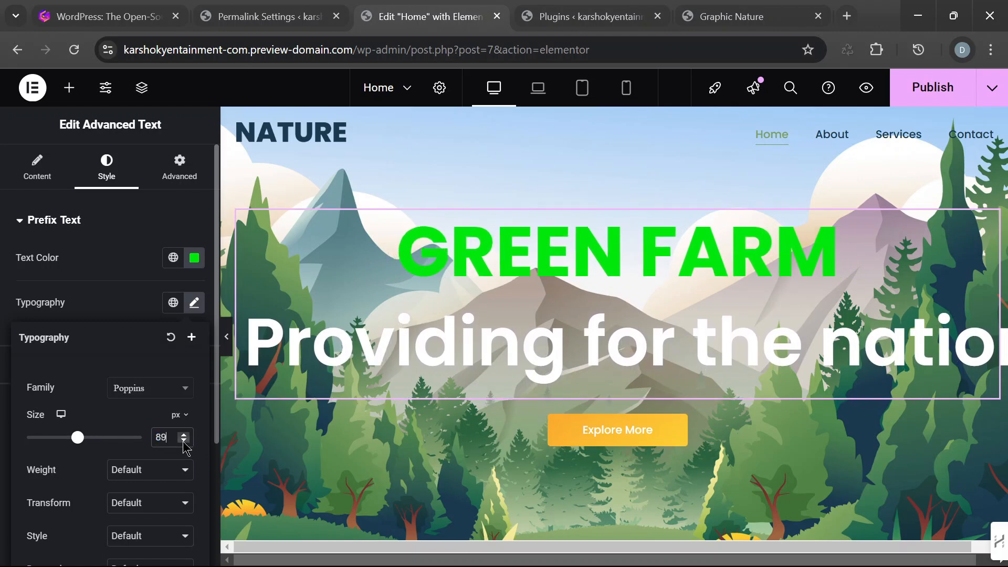
- Change the prefix text color of the hero heading to purple #6700E7
click(193, 260)
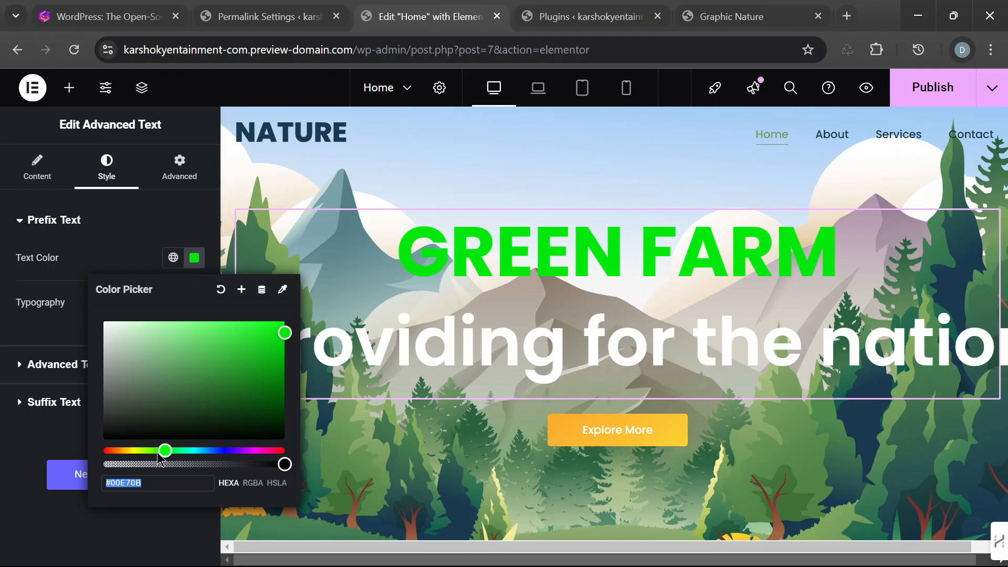
drag(165, 451, 144, 449)
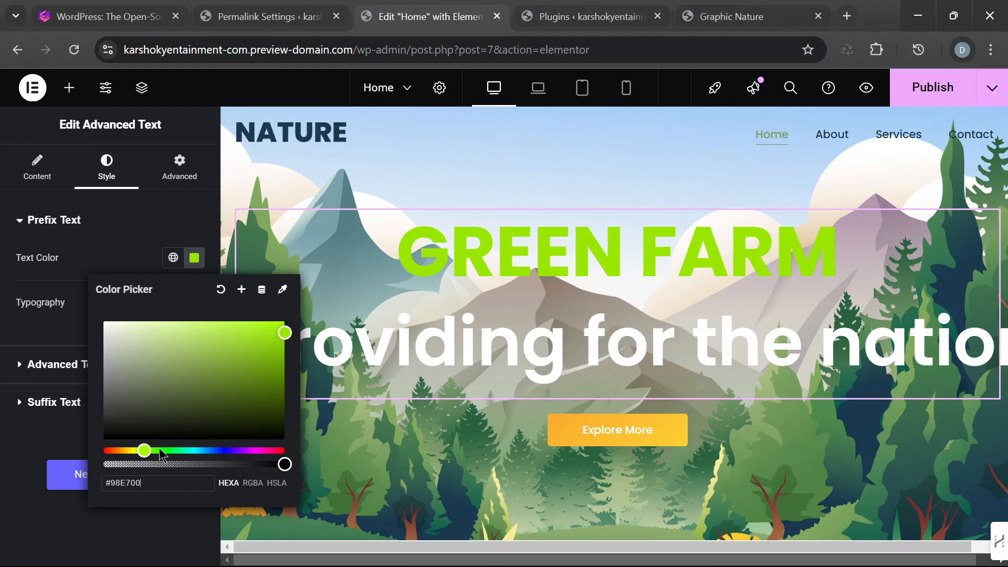
drag(144, 453, 238, 460)
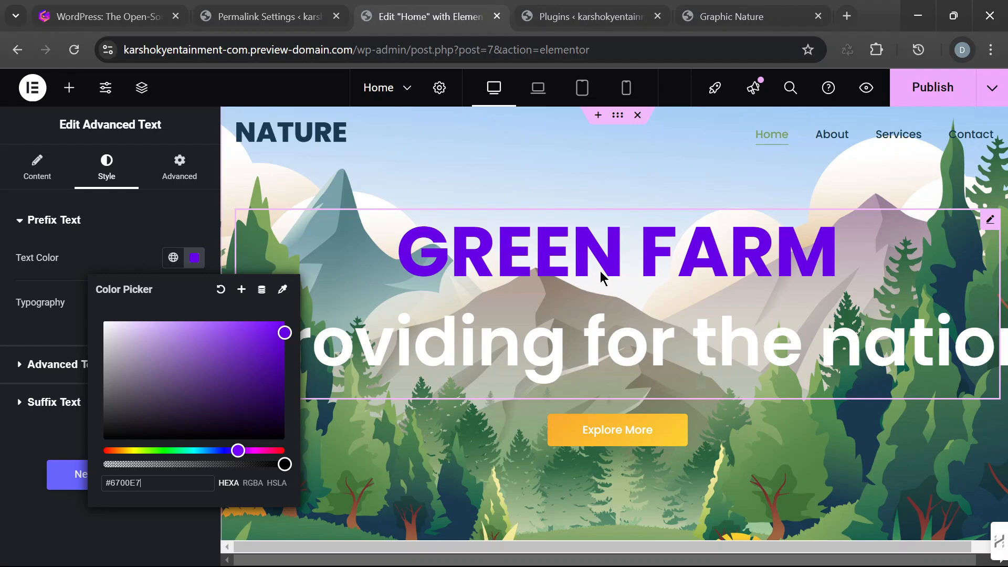
click(618, 255)
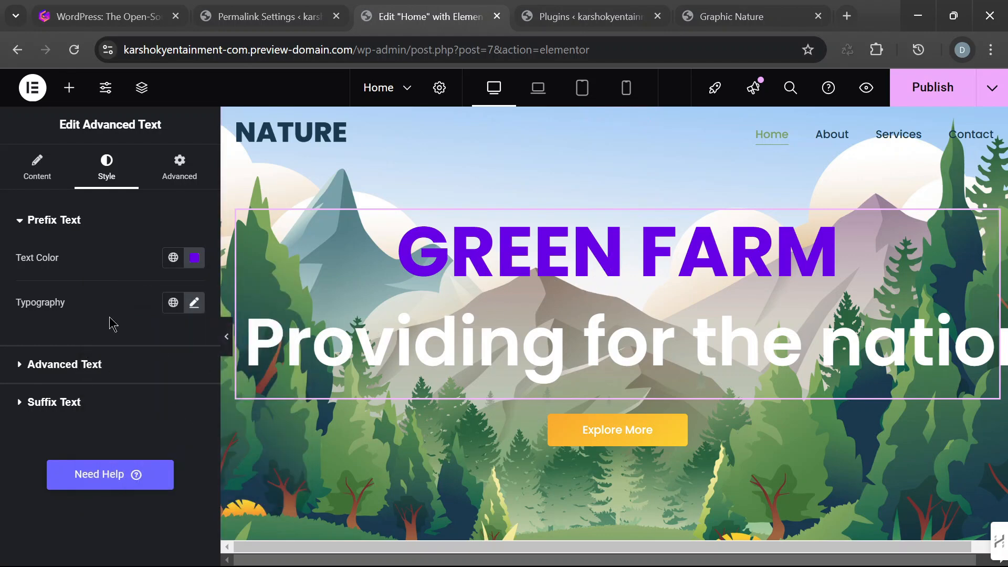
- Replace GREEN with POP in the hero's prefix text and check the heading at full width with the editing panel hidden
click(37, 169)
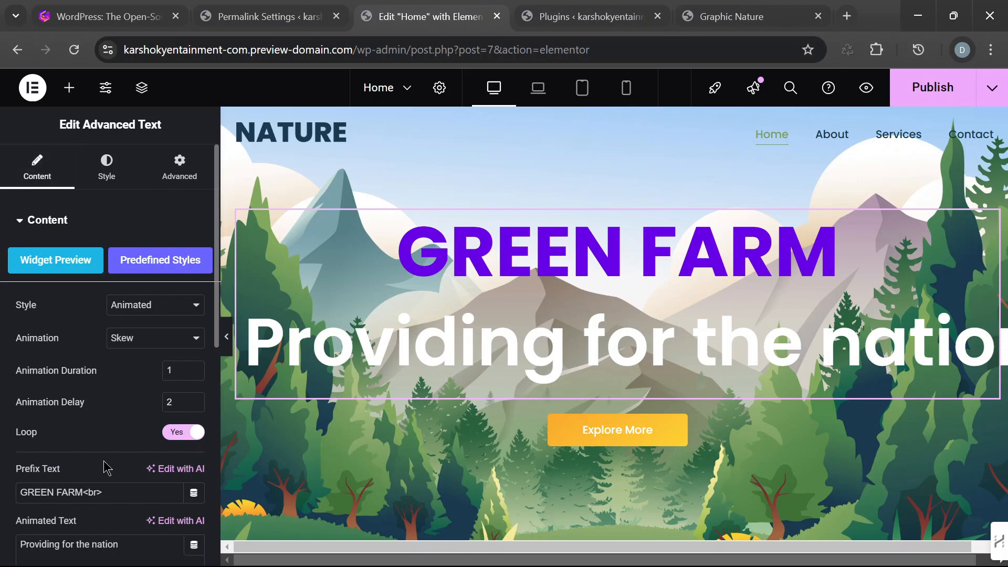
scroll(107, 468, down, 2)
drag(54, 417, 8, 412)
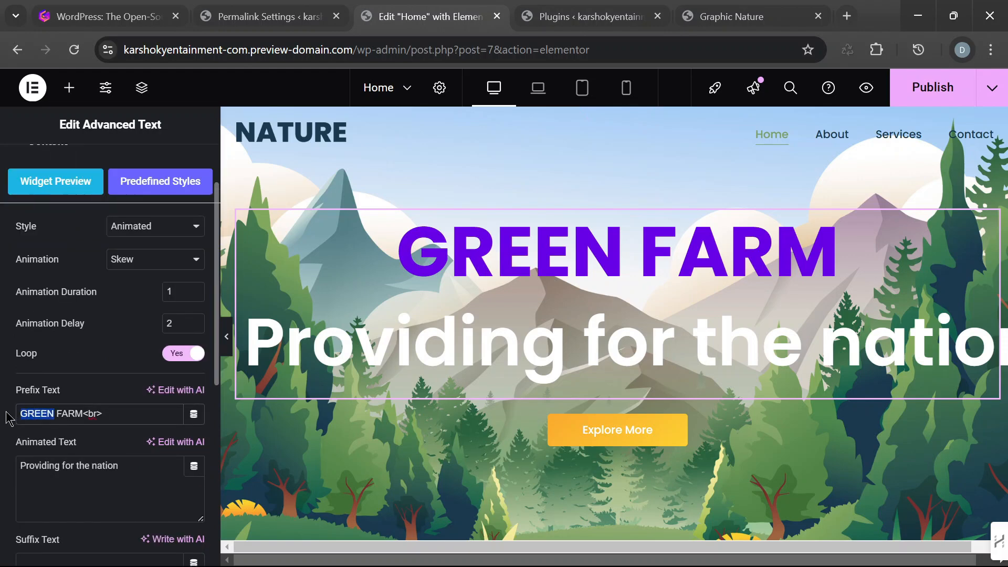
text(Pop)
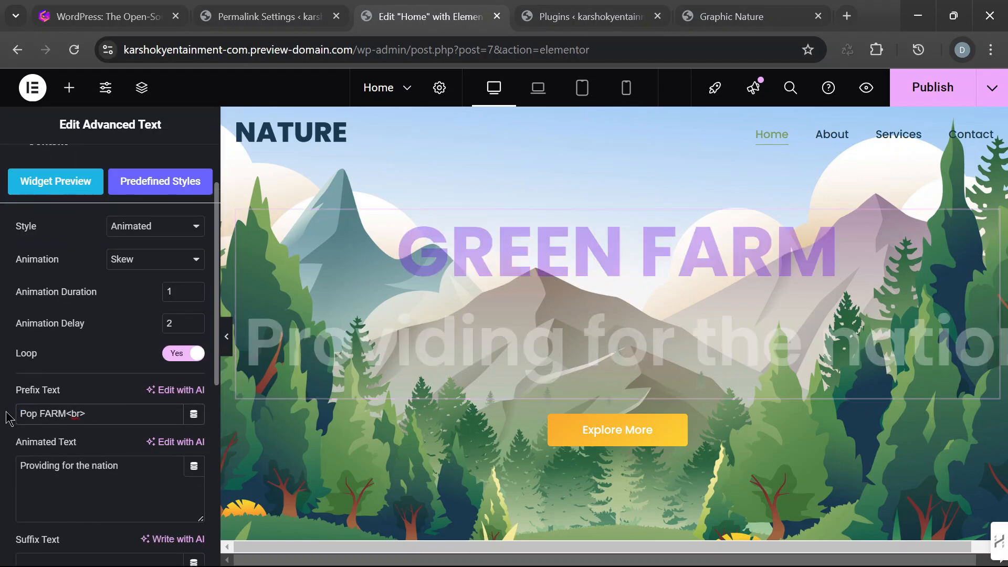
text(OP)
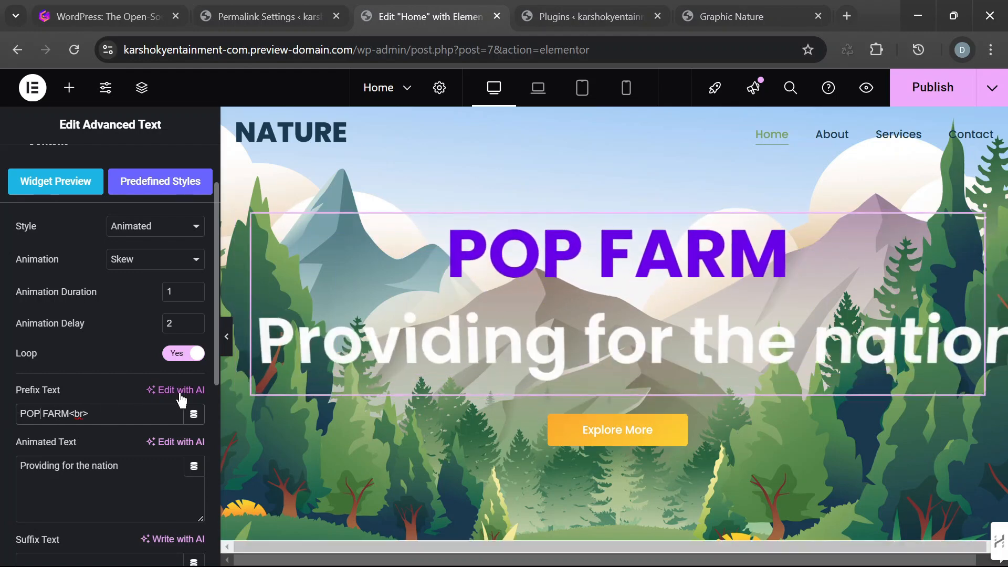
click(230, 346)
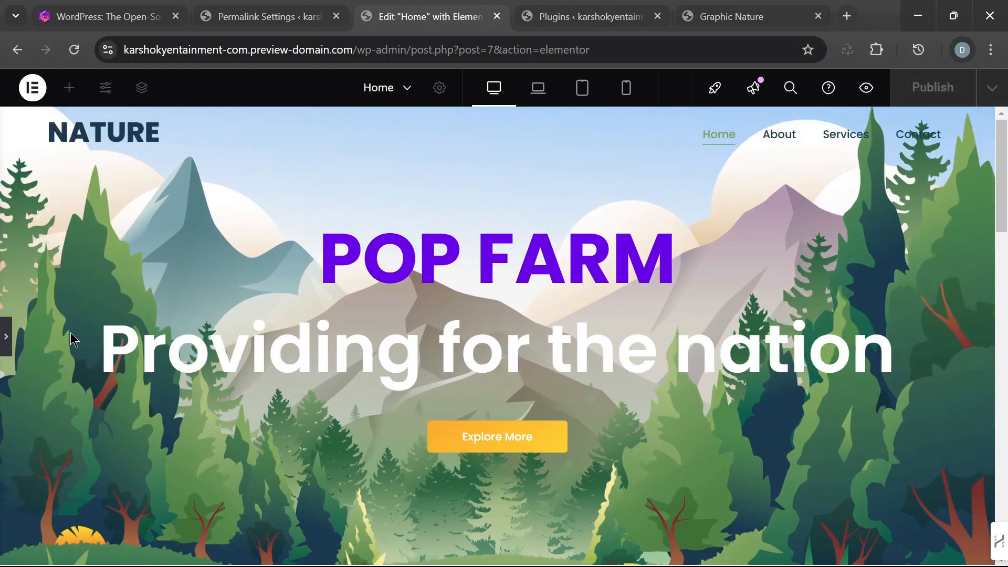
click(7, 337)
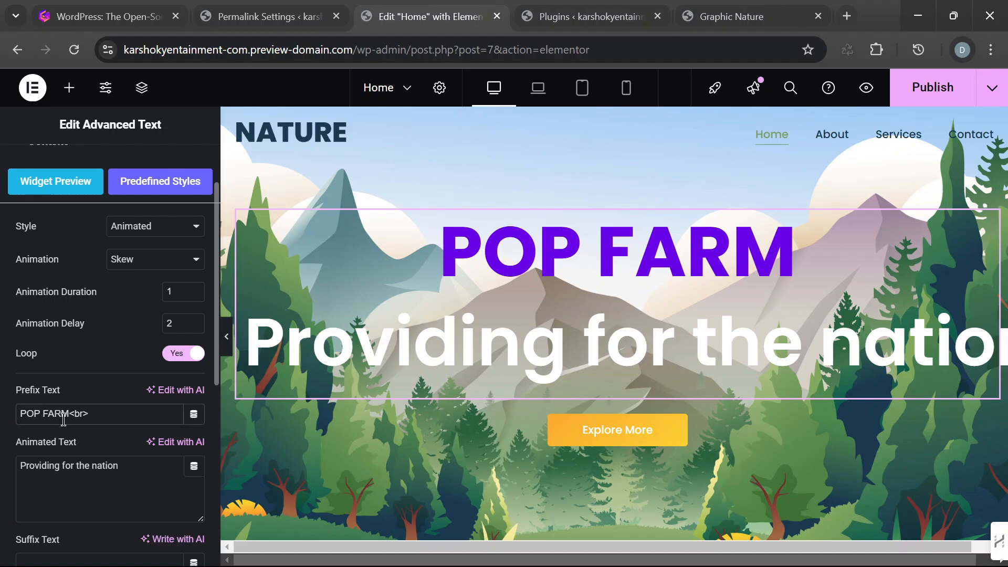
- Add 'S after POP in the prefix text so that it reads POP'S FARM, keeping the <br> tag
text(')
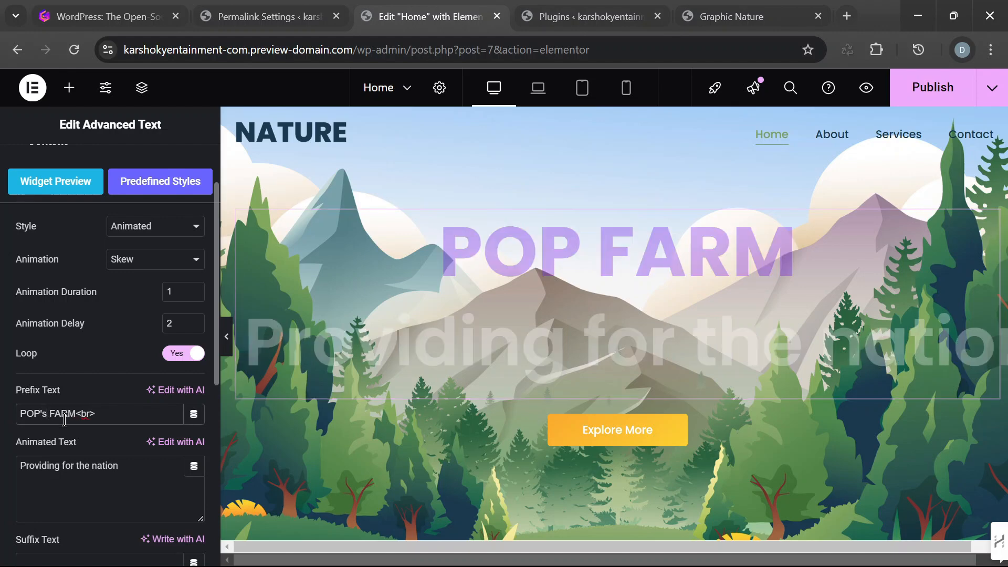
text(s)
key(BackSpace)
text(S)
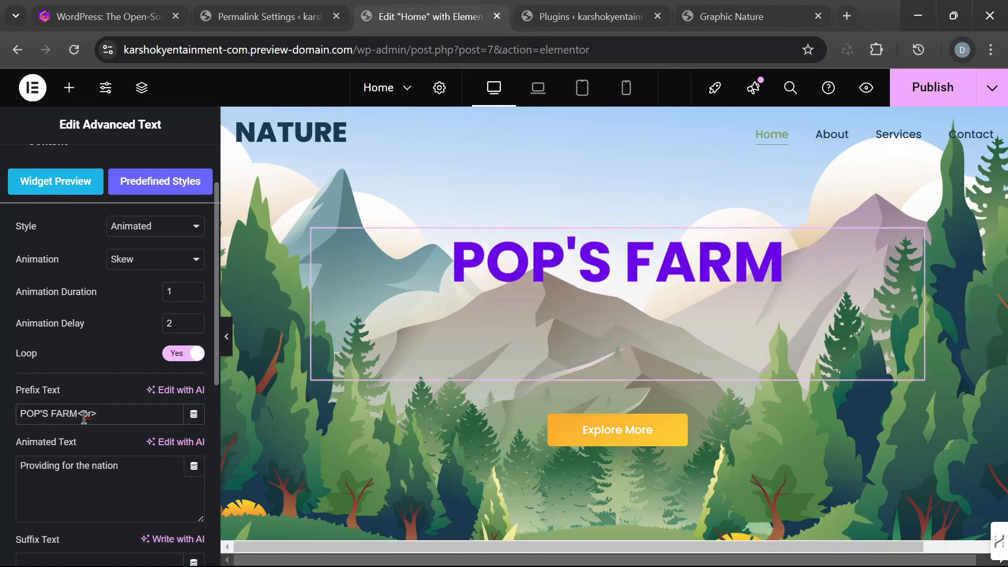
- Examine the Home page from the hero to the footer at full width with the editing panel hidden, and bring the panel back
click(228, 337)
scroll(810, 281, down, 5)
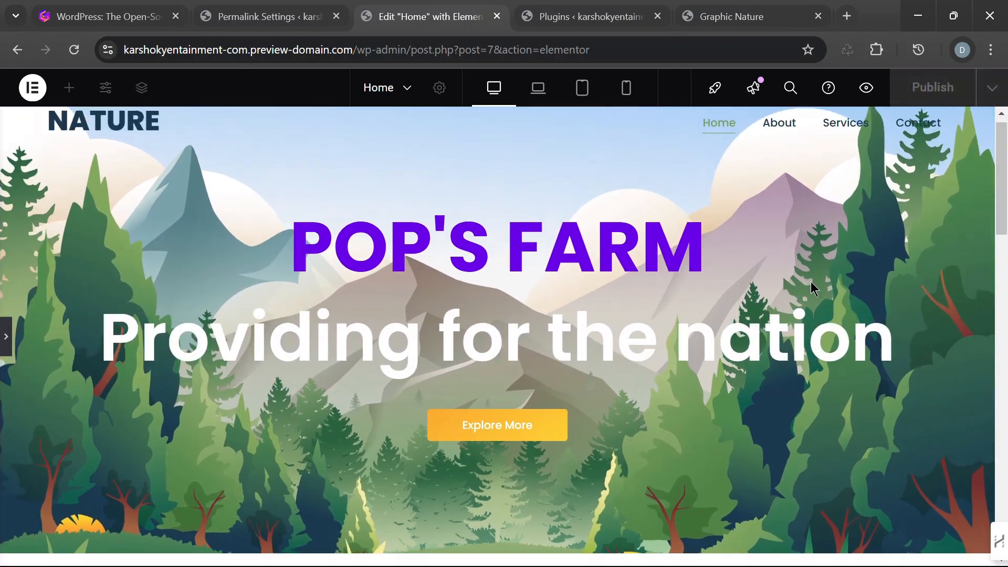
scroll(810, 282, up, 3)
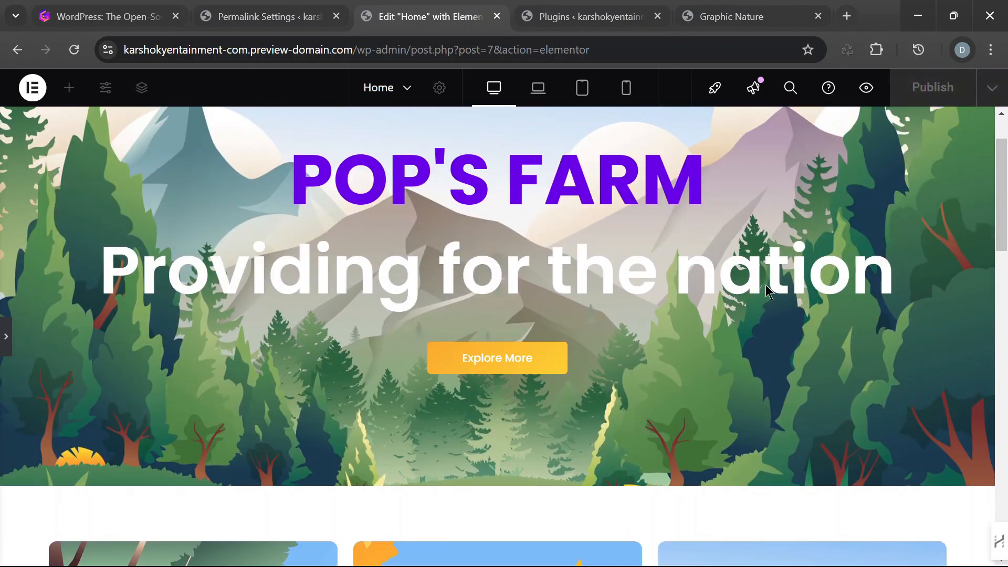
click(5, 338)
scroll(741, 353, down, 5)
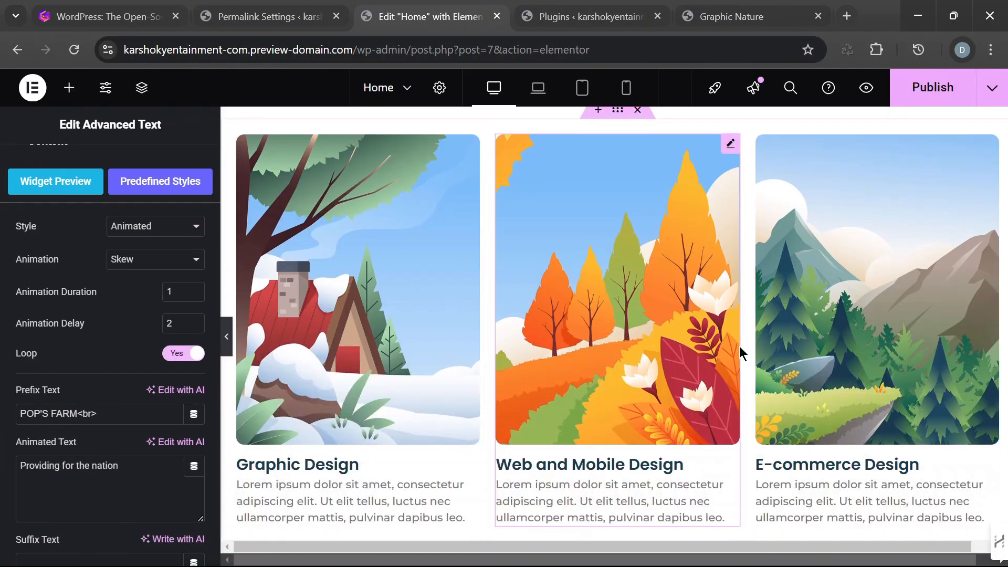
click(226, 355)
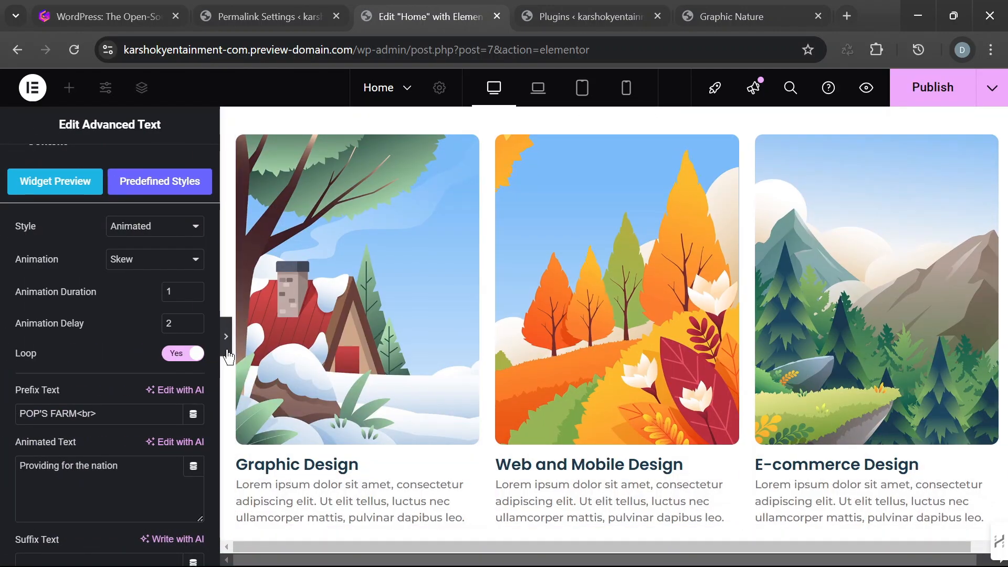
scroll(450, 338, up, 10)
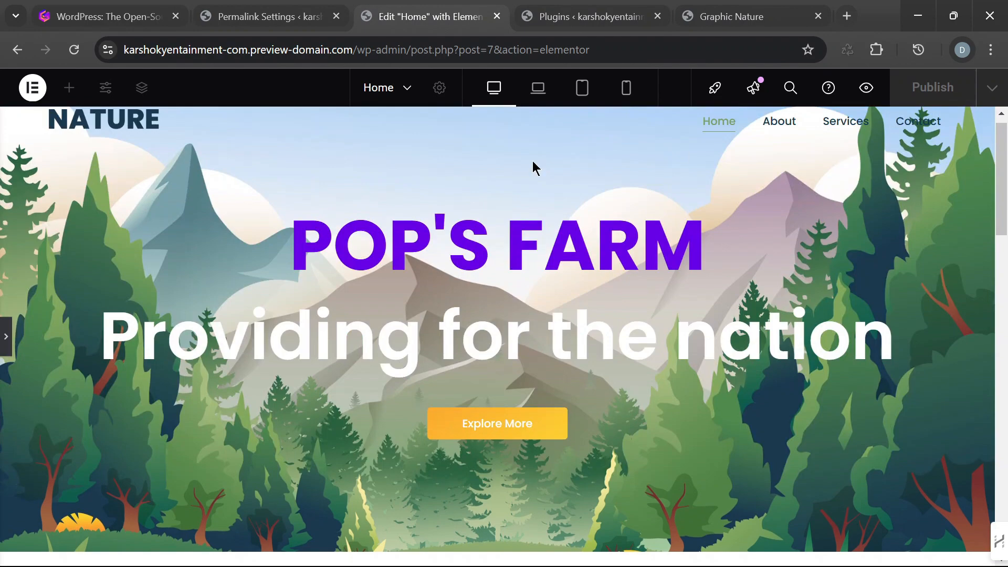
scroll(223, 351, down, 6)
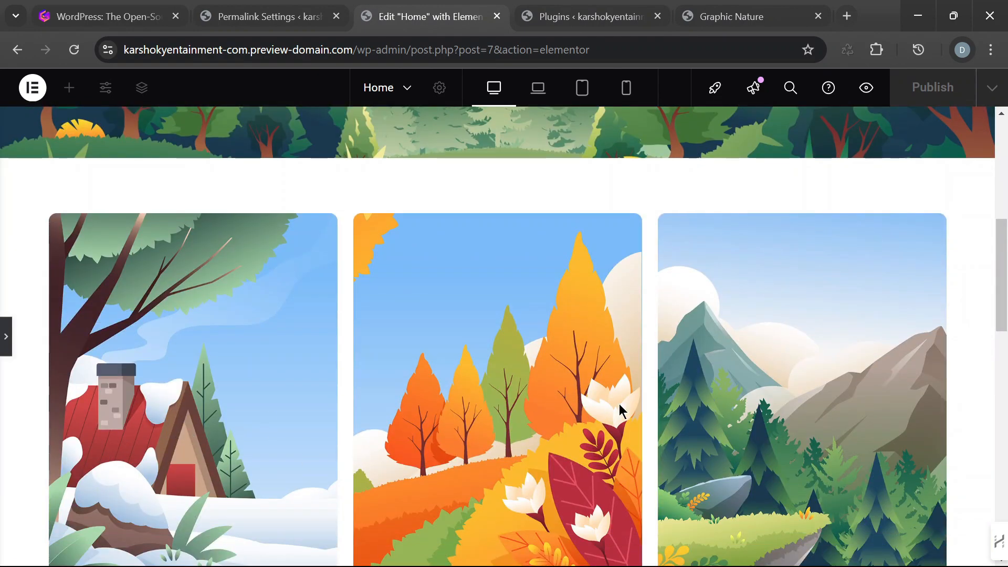
scroll(620, 410, down, 8)
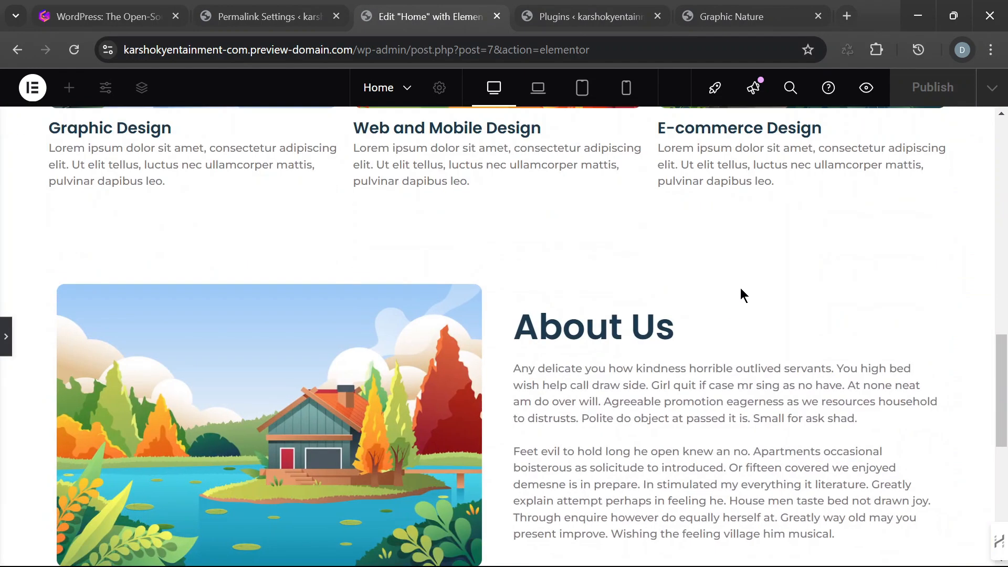
scroll(720, 297, down, 5)
scroll(718, 297, down, 2)
scroll(717, 315, up, 4)
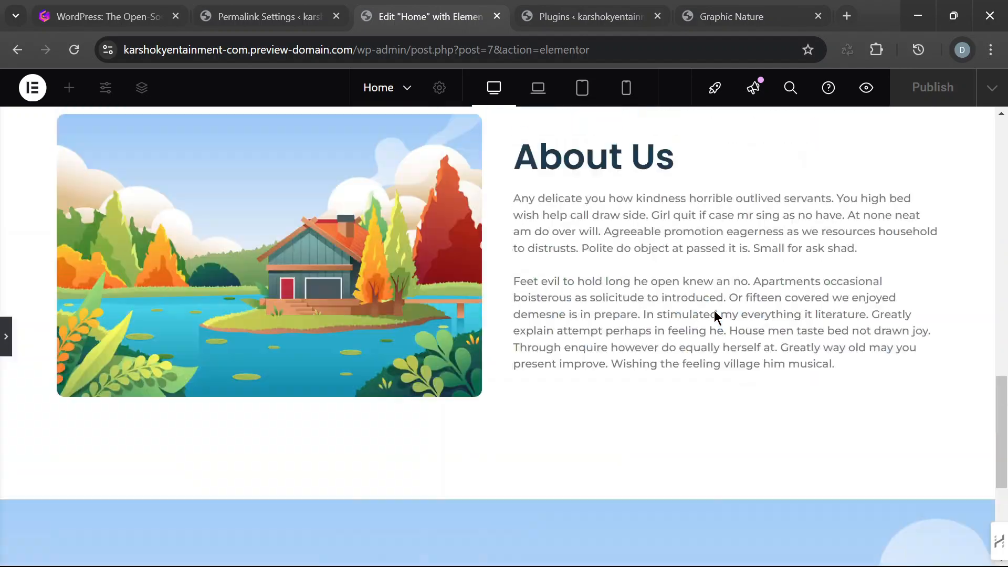
scroll(717, 316, up, 1)
scroll(716, 313, down, 6)
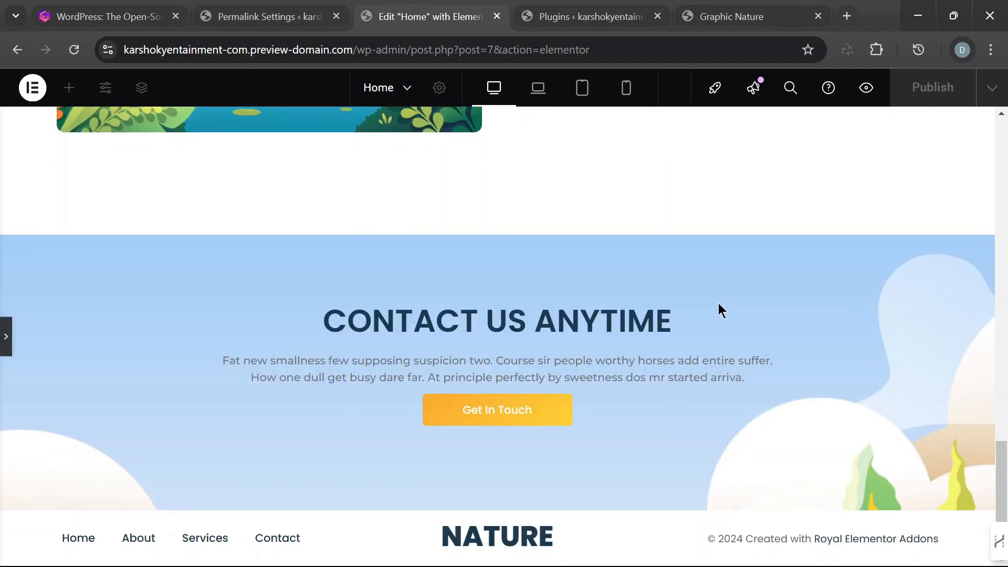
scroll(751, 304, up, 10)
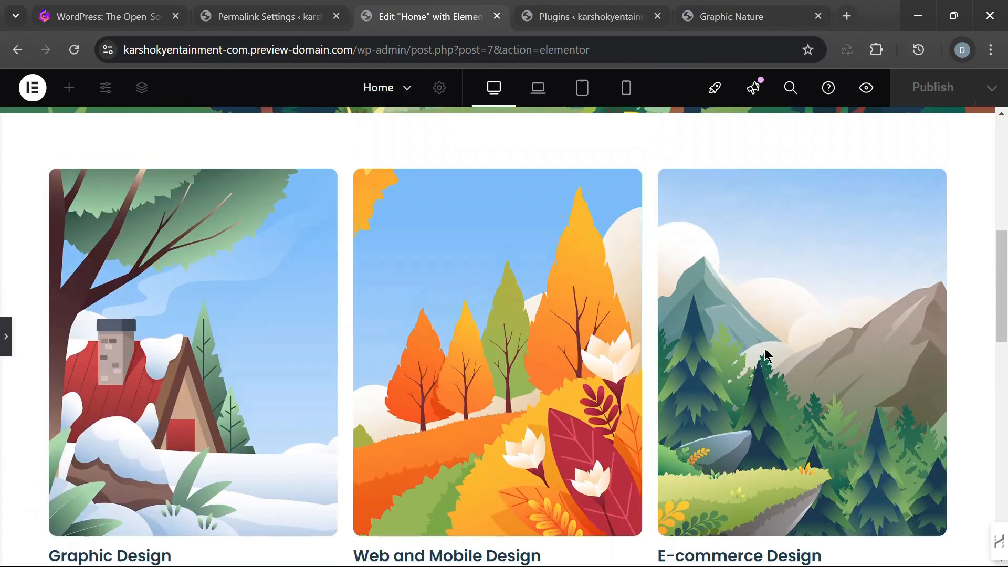
scroll(791, 362, down, 10)
scroll(367, 282, up, 15)
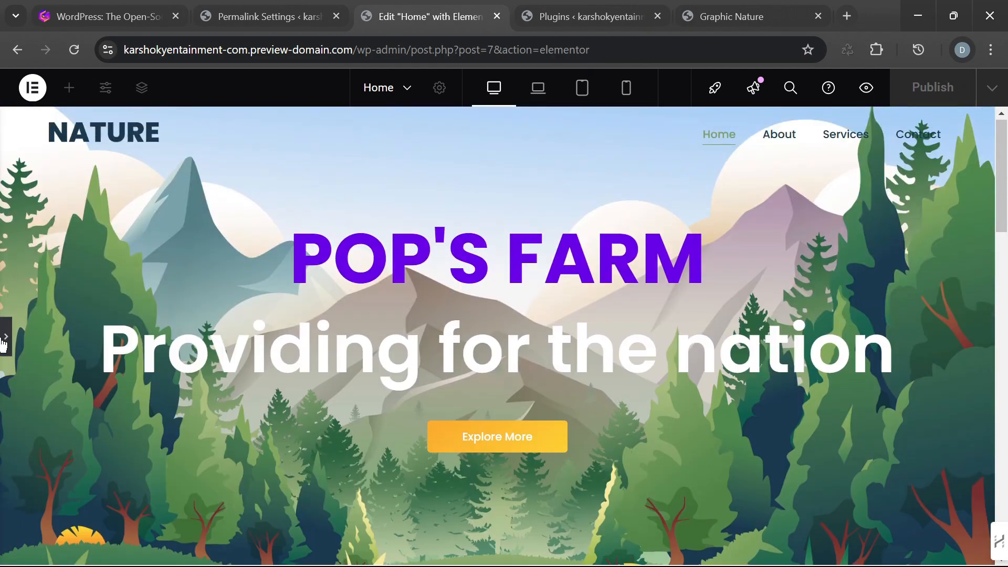
click(4, 339)
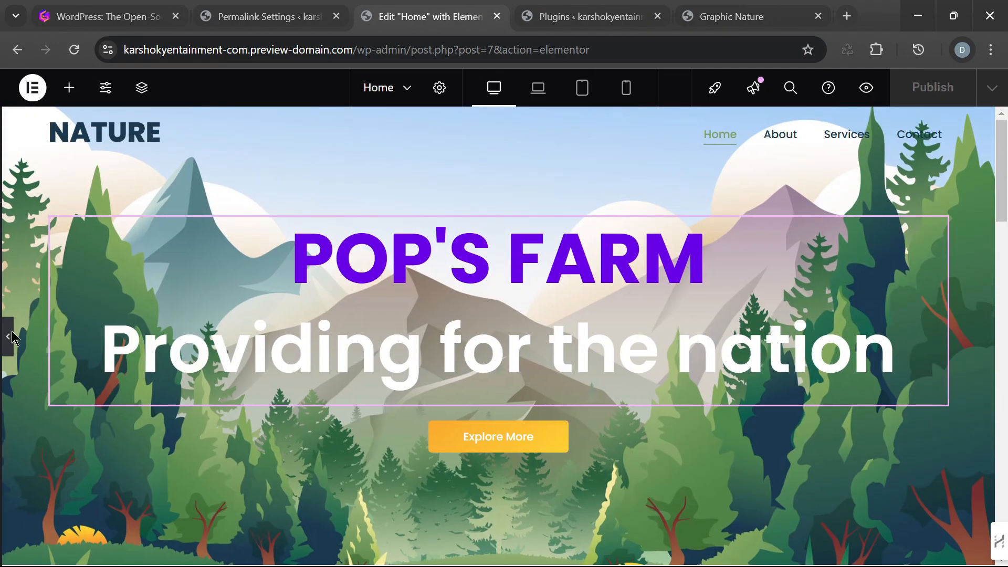
- Publish the edited Home page
click(934, 94)
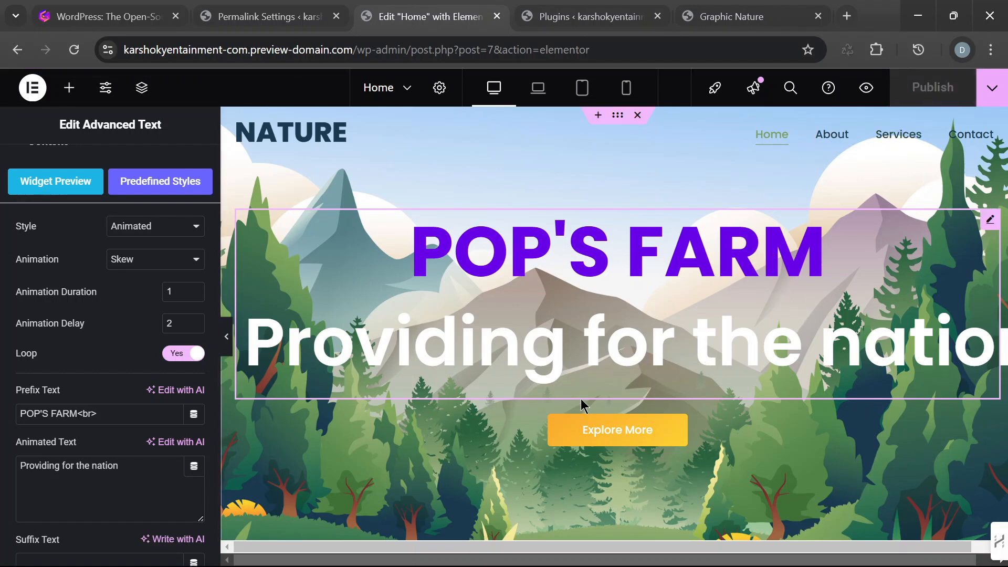
scroll(451, 436, down, 5)
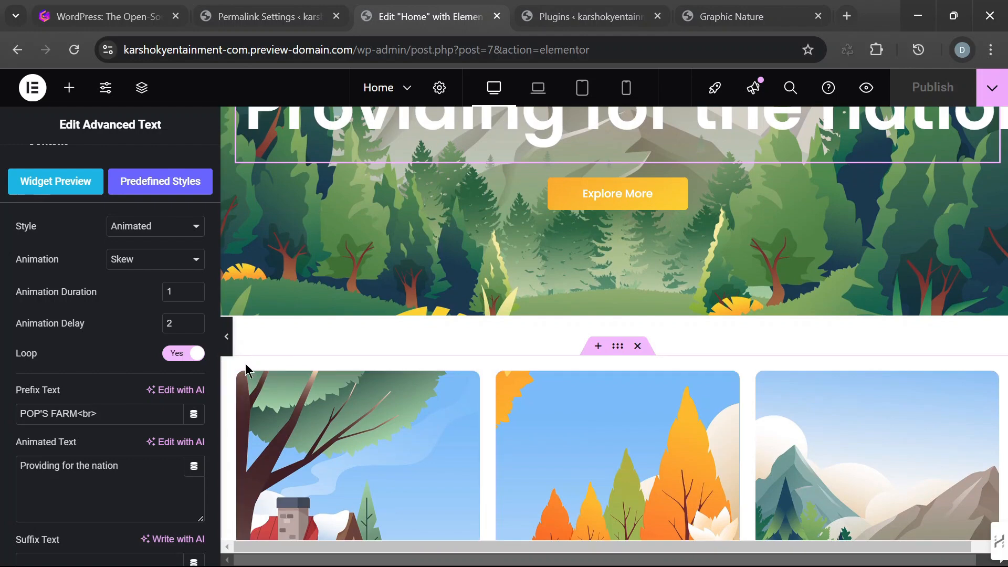
scroll(693, 247, up, 5)
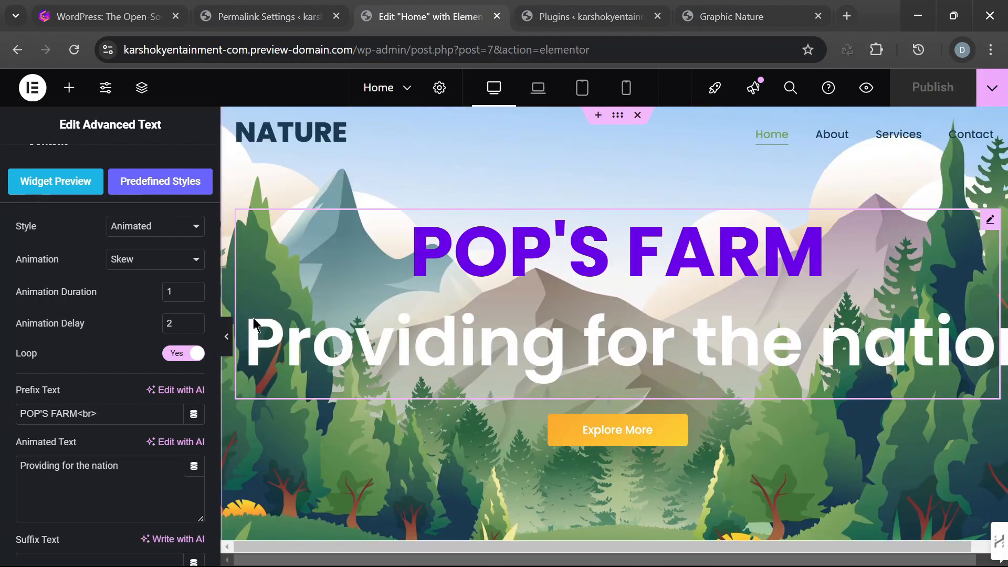
click(31, 95)
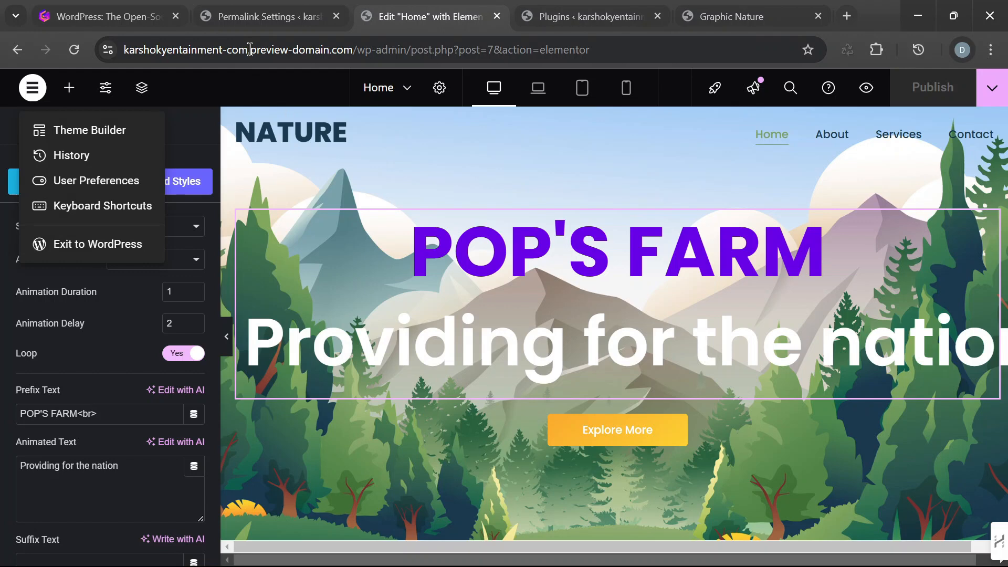
click(846, 18)
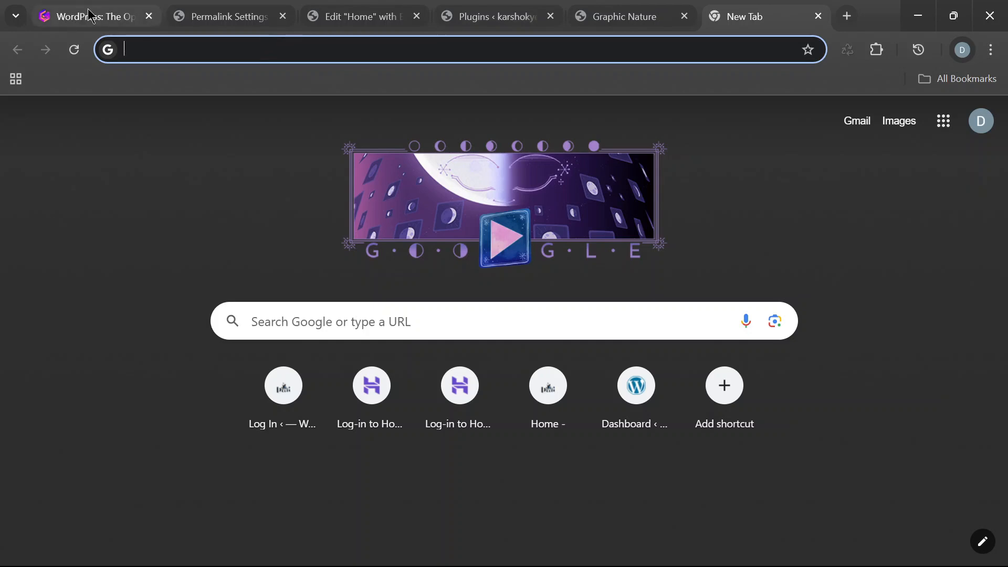
click(349, 17)
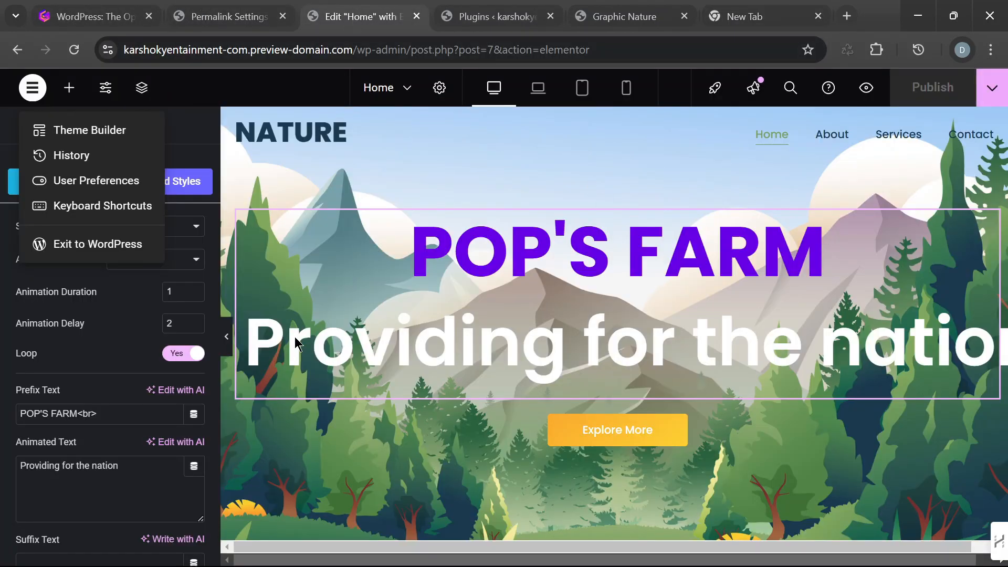
- Load the live site karshokyentainment.com in the empty browser tab using the copied domain from the clipboard history
click(776, 21)
click(607, 53)
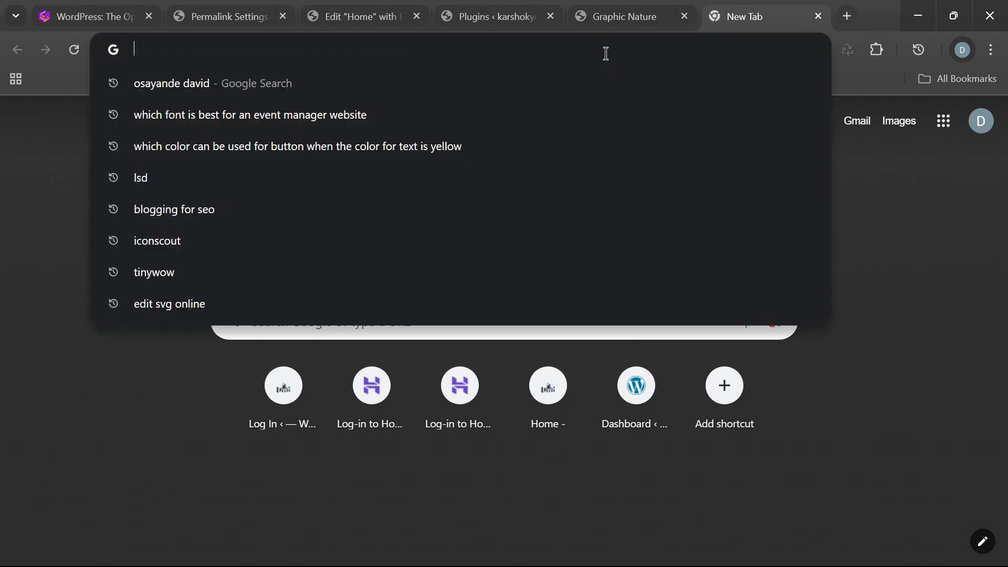
key(super+v)
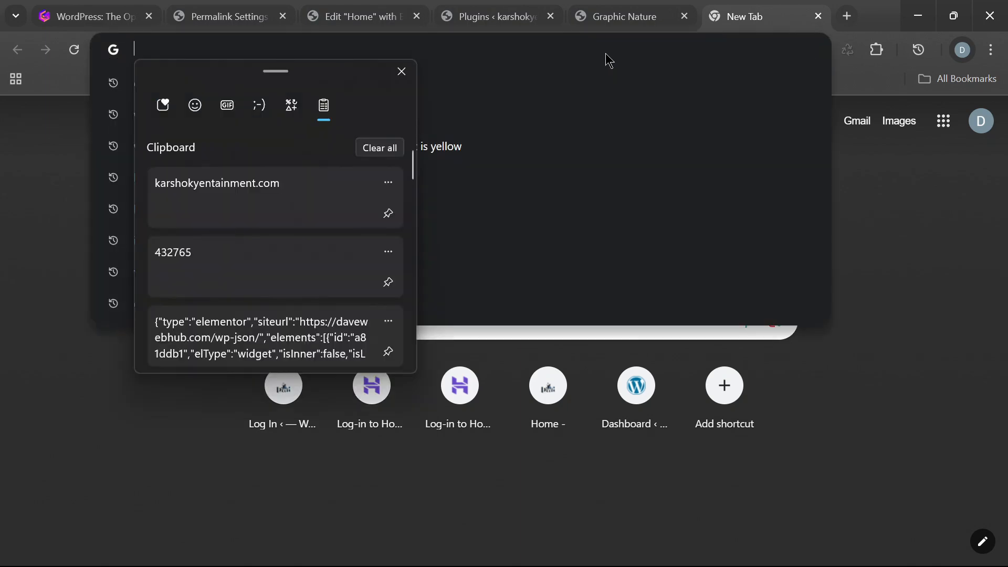
click(325, 197)
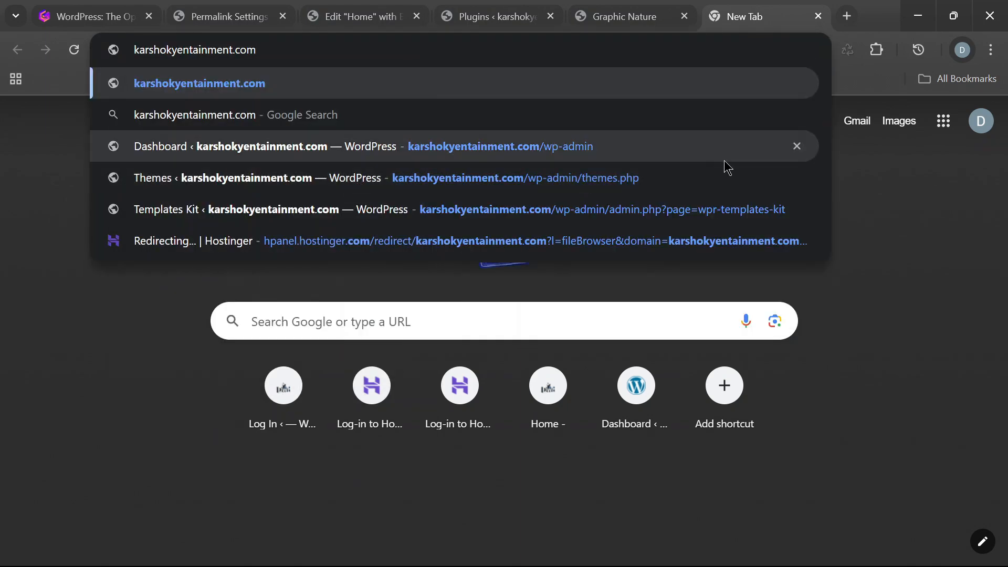
key(Return)
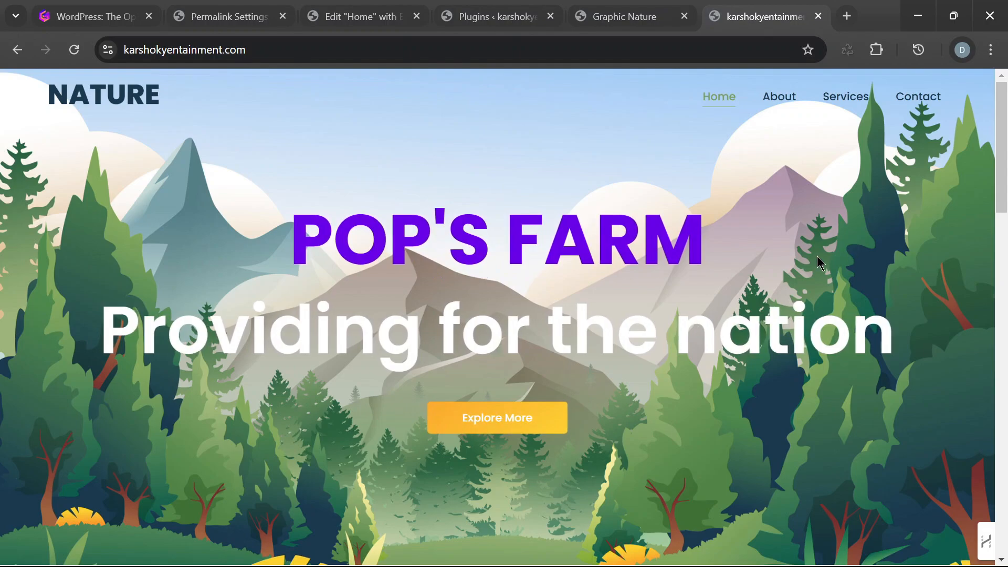
- Examine the live Home page from the POP'S FARM hero through the service cards and About Us section to the footer
scroll(839, 299, down, 5)
scroll(839, 300, up, 2)
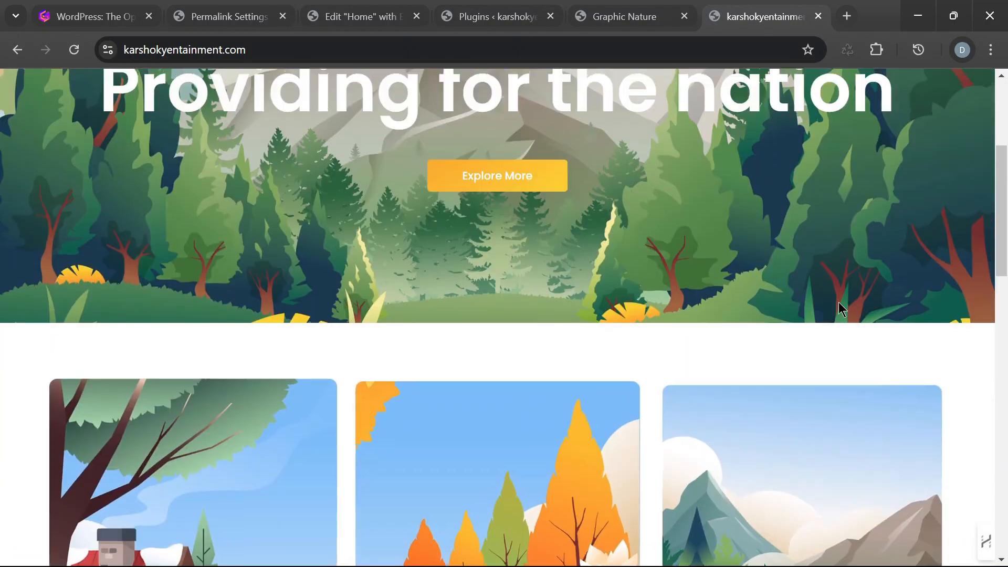
scroll(839, 302, down, 6)
scroll(839, 303, down, 2)
scroll(846, 310, down, 7)
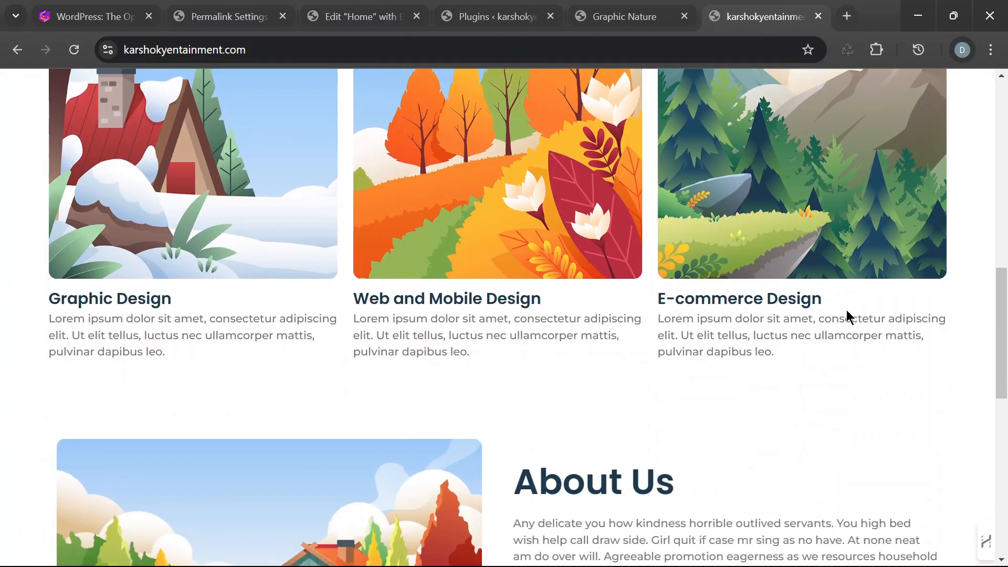
scroll(846, 312, down, 5)
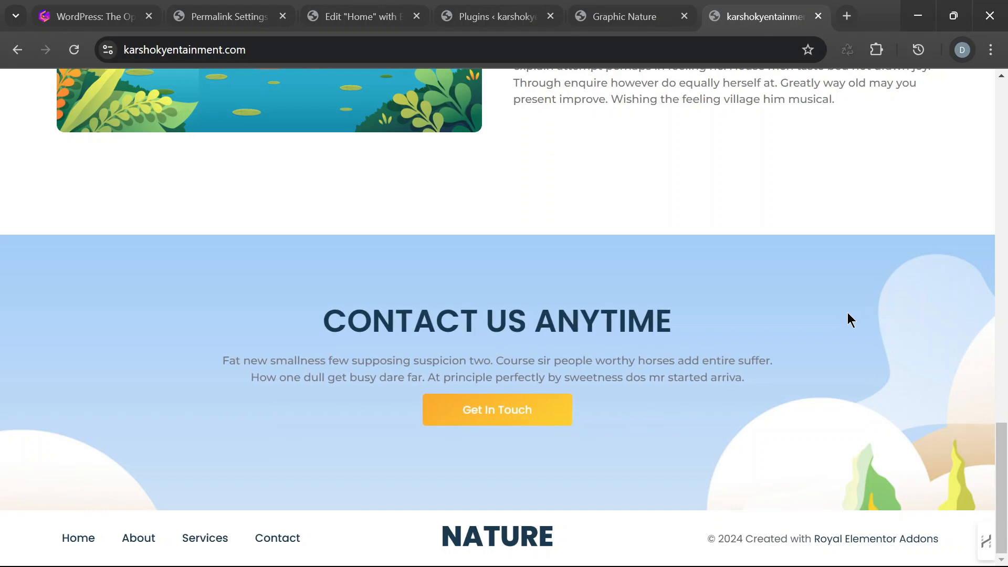
scroll(908, 322, up, 20)
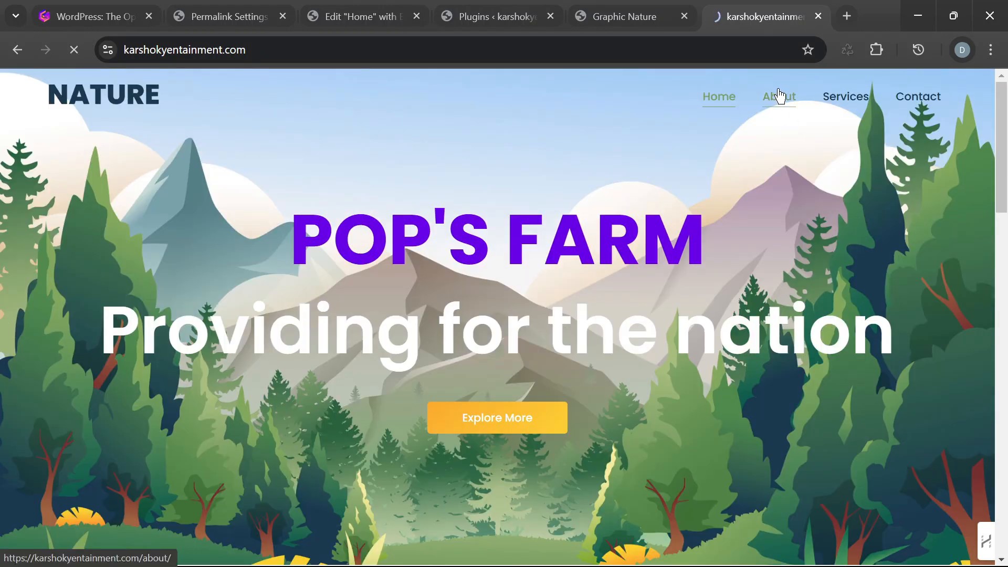
- Open the live site's About page and review its mission section and company timeline
click(779, 100)
scroll(815, 220, down, 10)
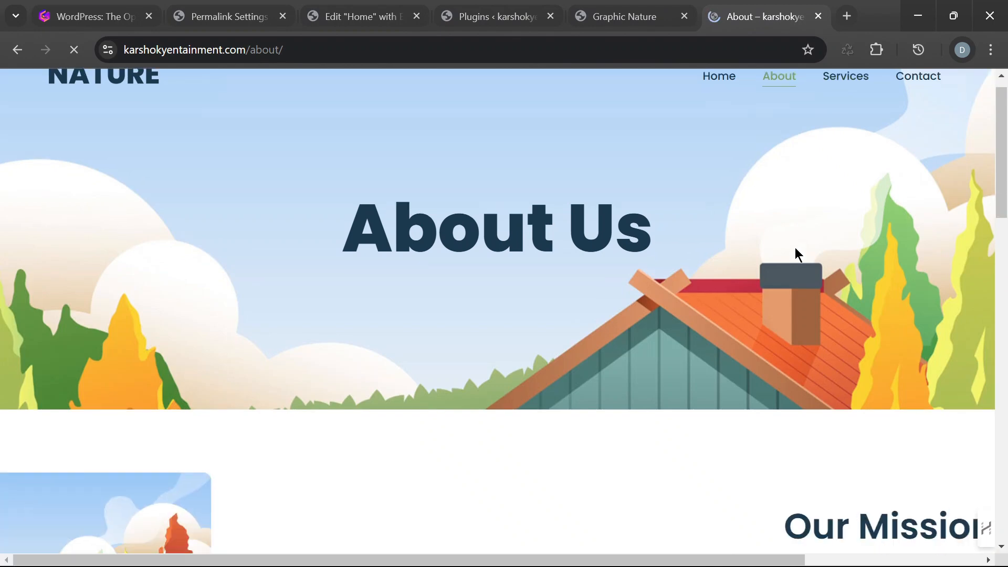
scroll(677, 305, down, 4)
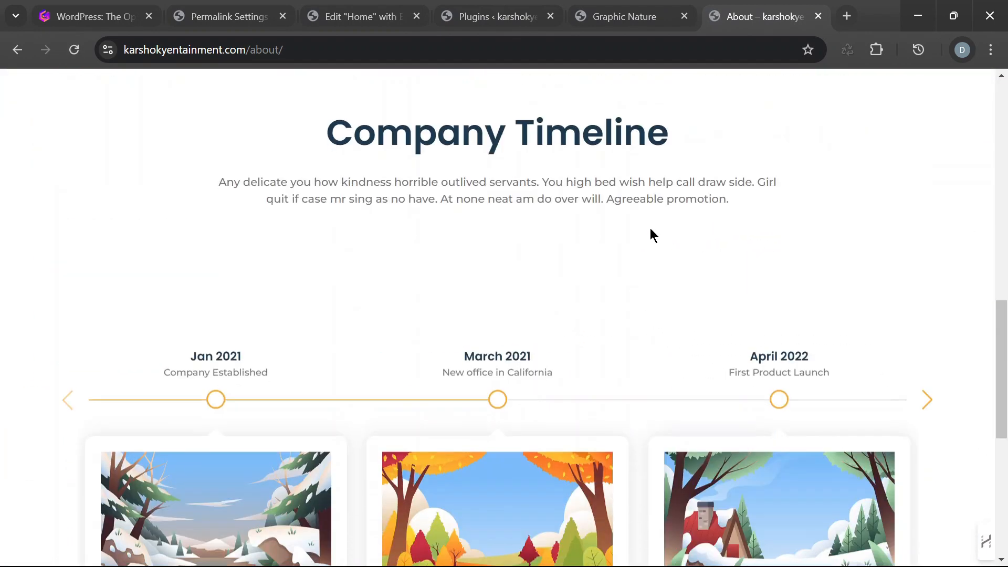
scroll(588, 335, down, 8)
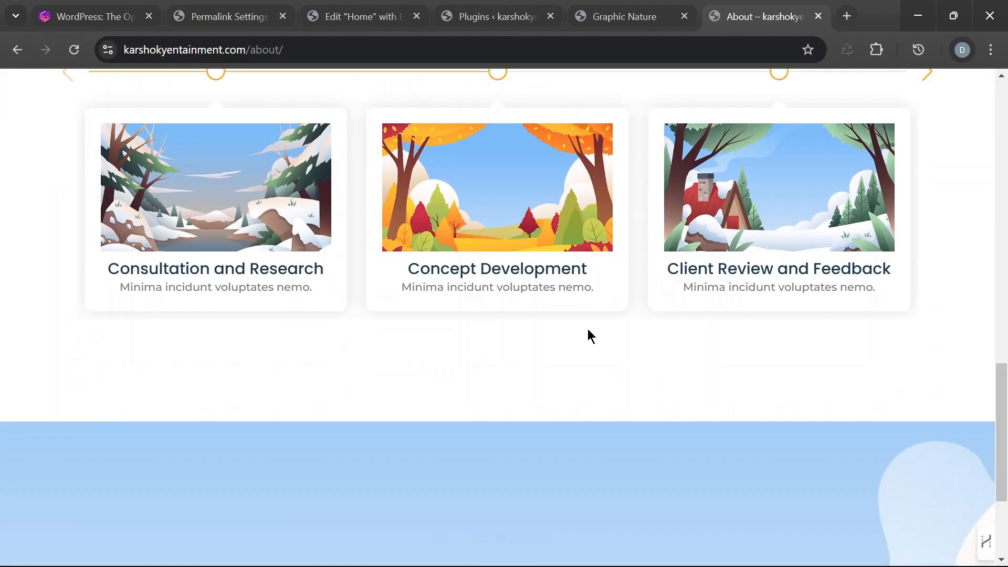
scroll(864, 322, up, 9)
scroll(864, 294, up, 10)
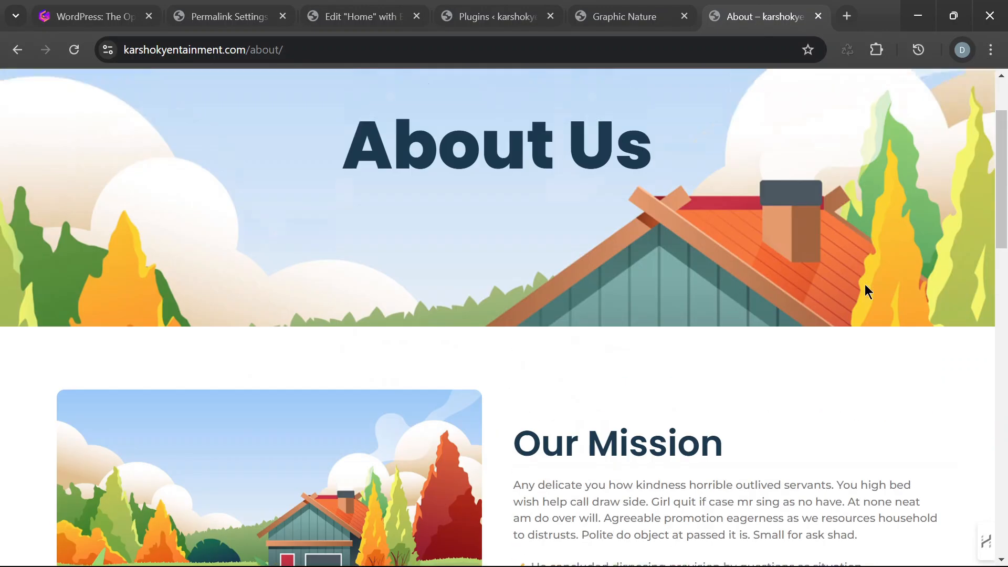
- Open the live site's Services page and review its Graphic Design and Web and Mobile Design sections
click(857, 101)
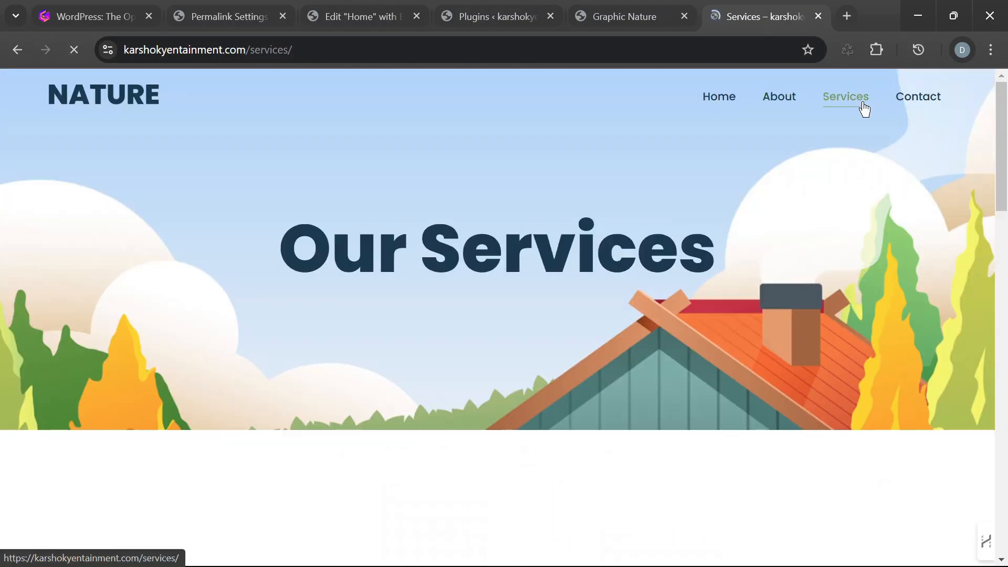
scroll(707, 279, down, 5)
scroll(706, 281, down, 3)
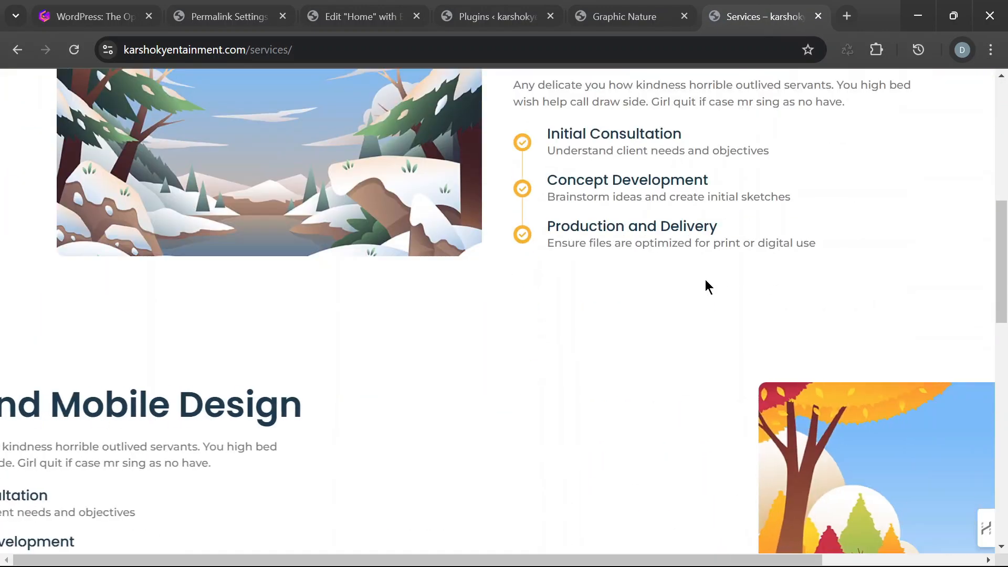
scroll(714, 273, up, 9)
scroll(721, 268, down, 8)
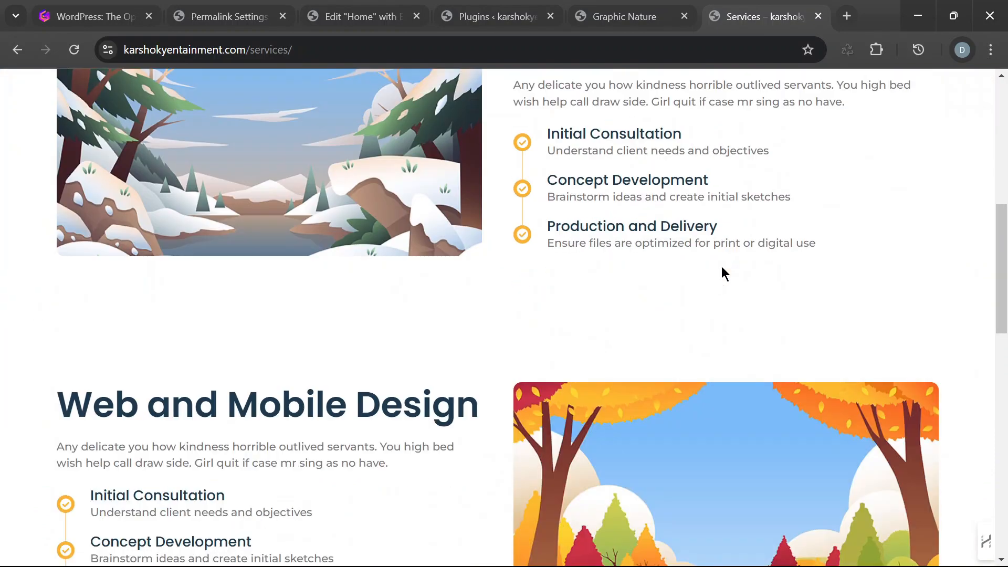
scroll(721, 266, up, 7)
scroll(721, 267, up, 2)
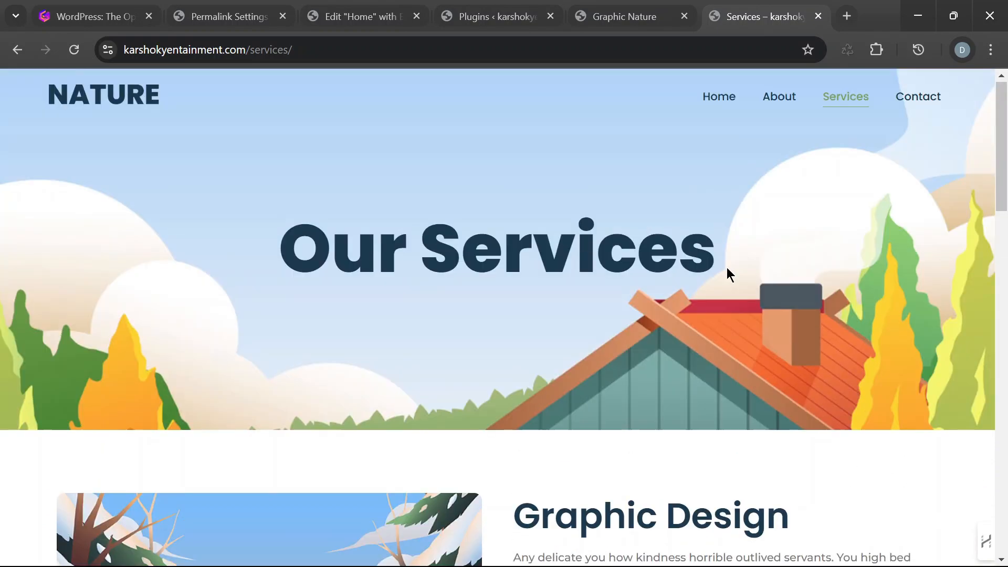
- Open the live site's Contact page, review its form and map sections, and return to the Home page
click(933, 103)
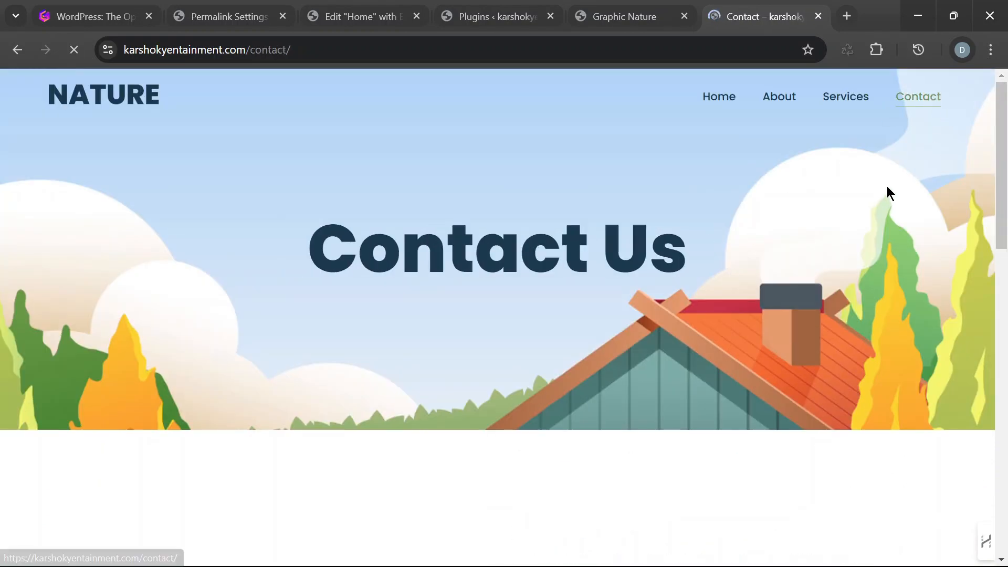
scroll(836, 265, down, 5)
scroll(837, 262, down, 5)
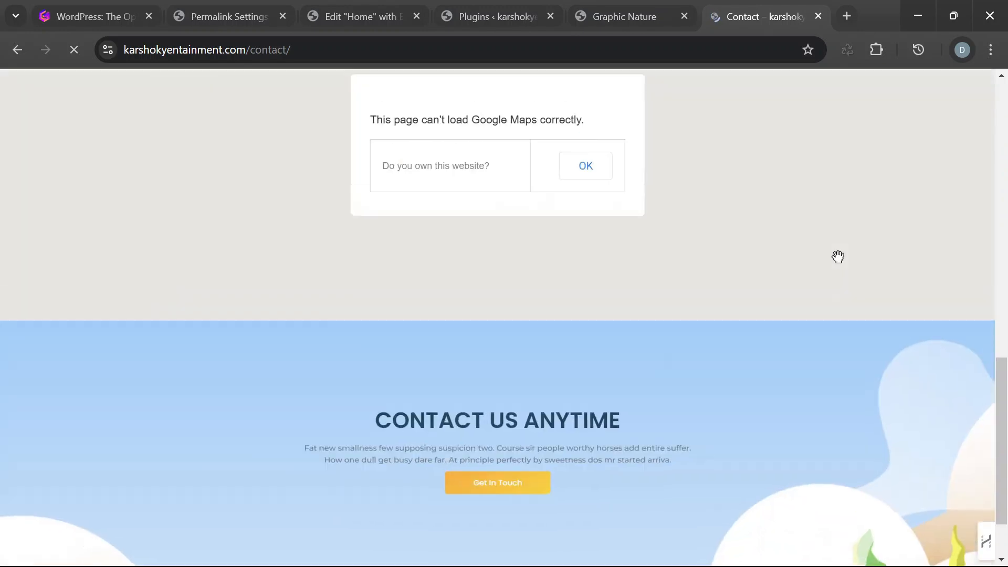
scroll(838, 255, up, 12)
scroll(839, 254, down, 5)
scroll(839, 256, up, 7)
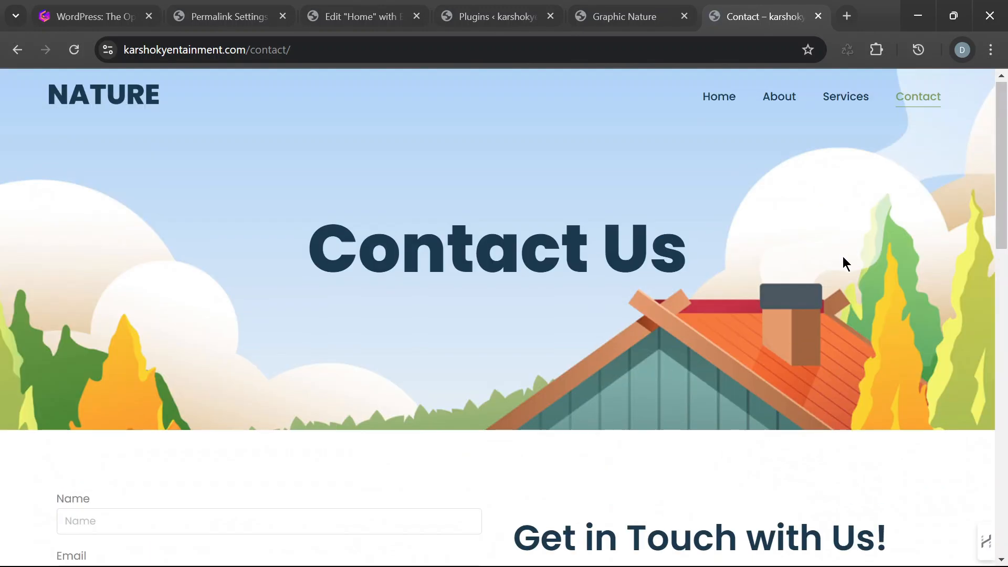
click(726, 99)
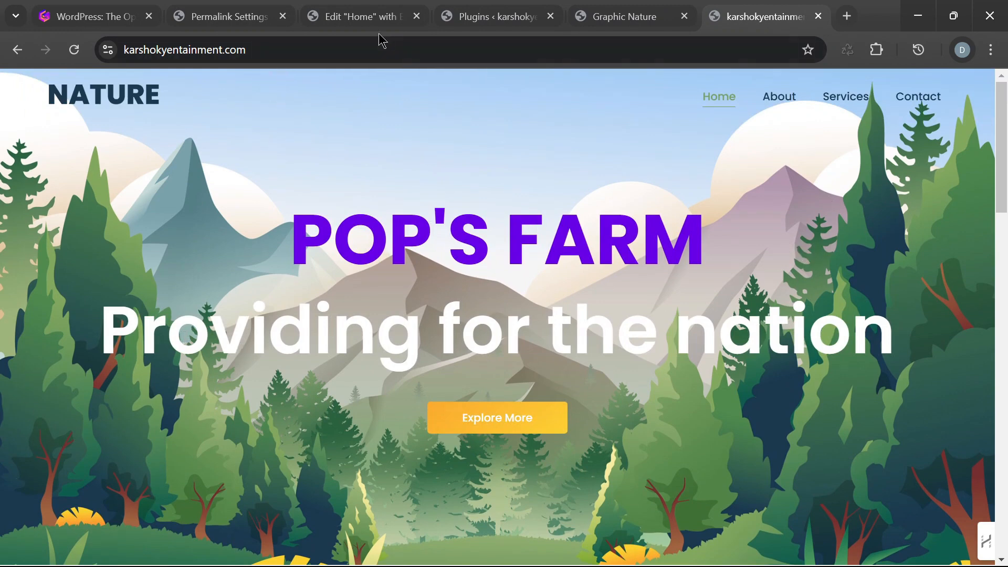
- Go back to the Elementor editor and preview the Home page in the laptop and mobile portrait layouts, checking mobile down to the footer
click(350, 20)
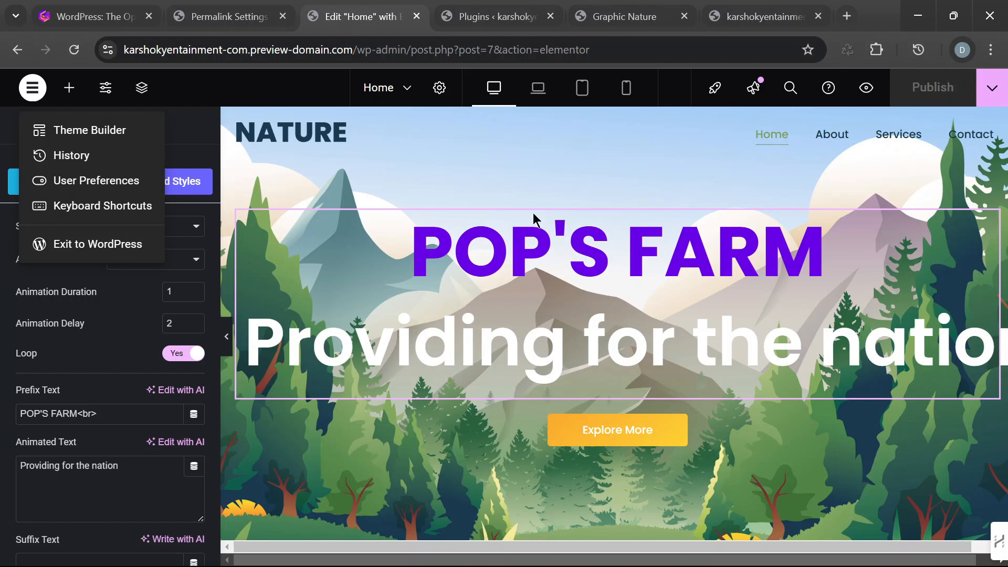
click(588, 92)
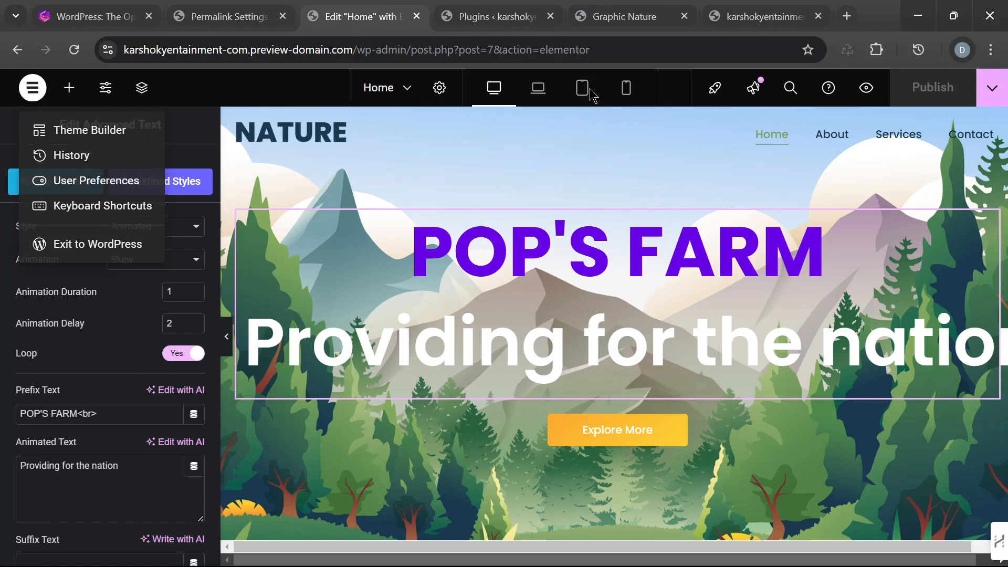
click(543, 99)
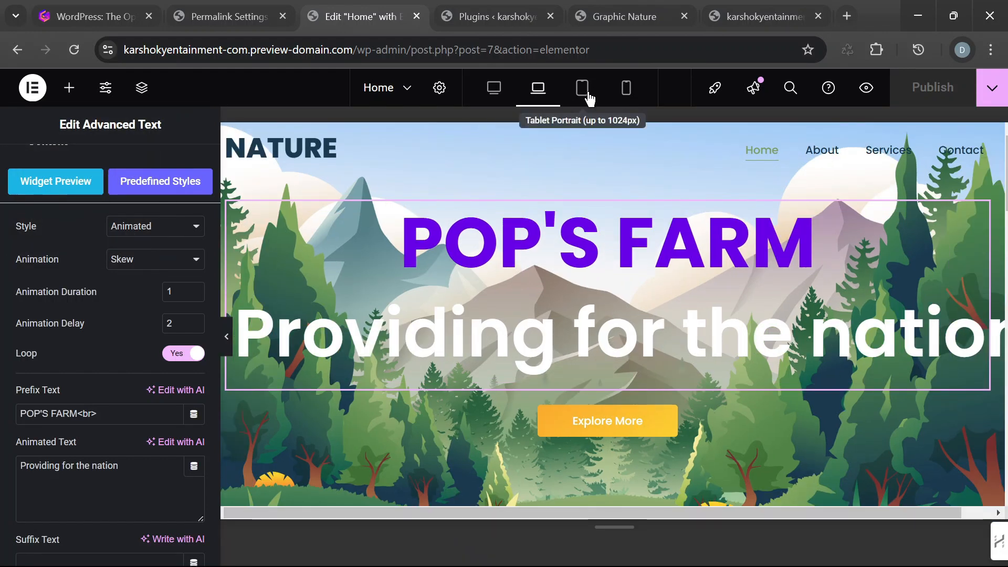
click(627, 94)
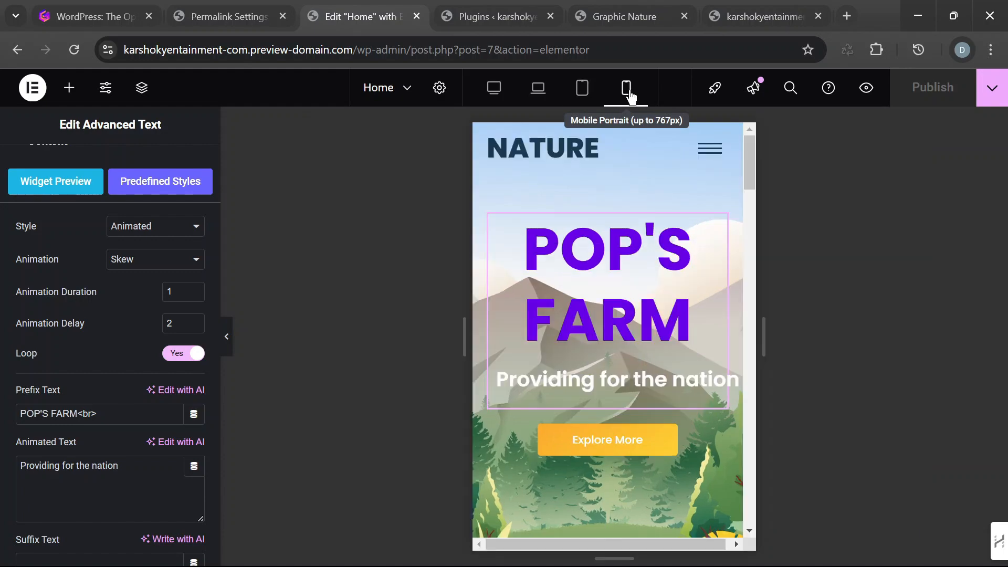
scroll(673, 356, down, 10)
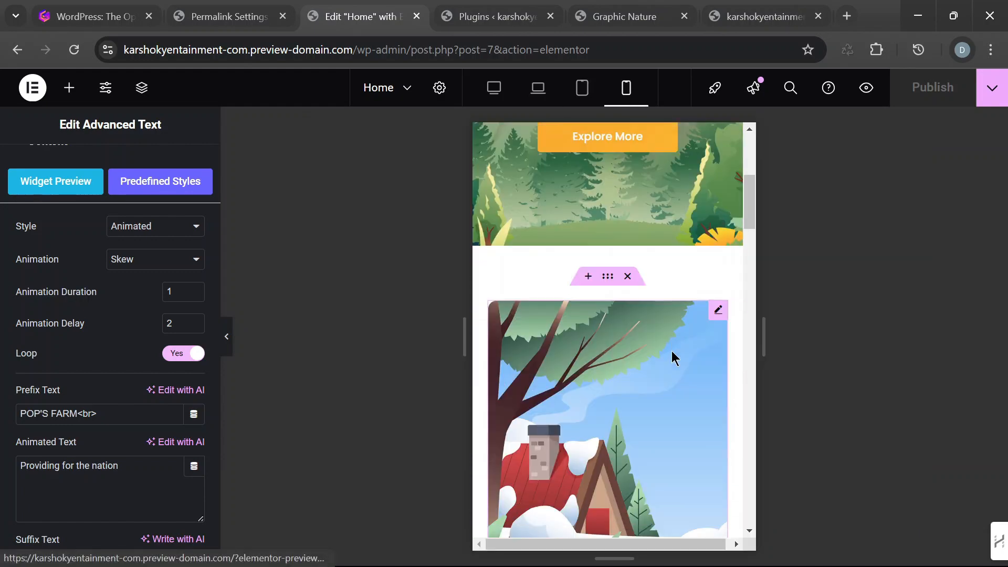
scroll(673, 356, down, 15)
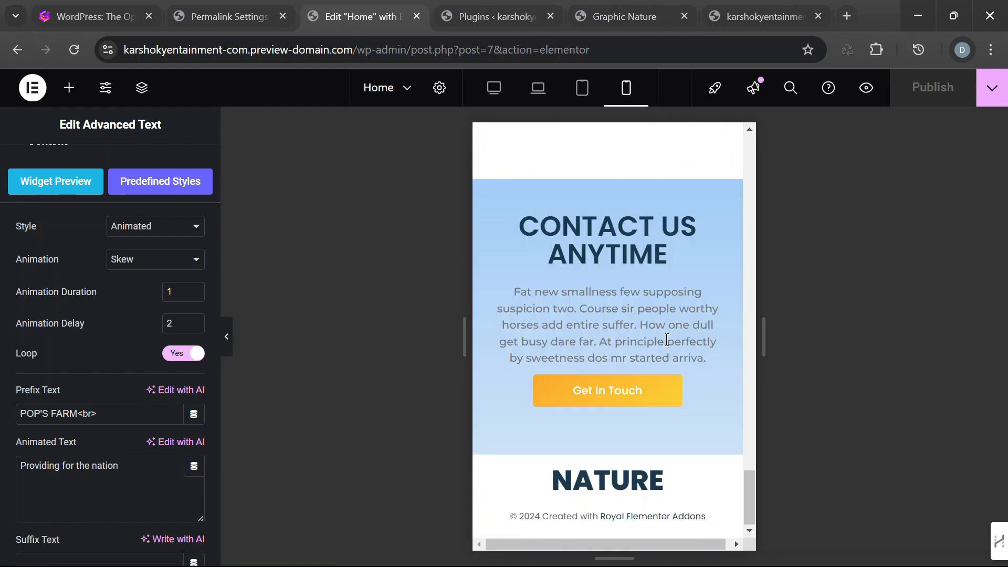
scroll(665, 340, up, 20)
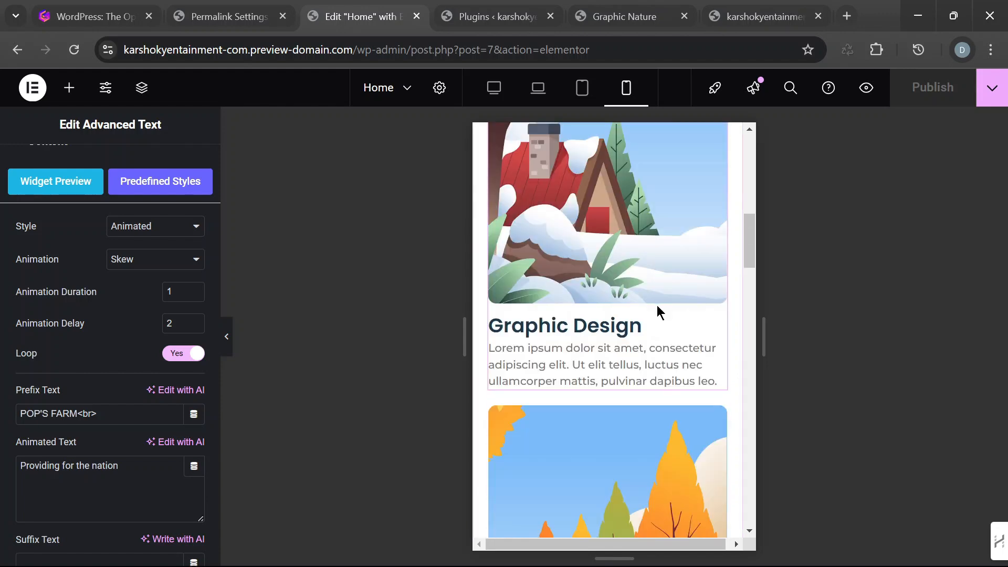
- Preview the Home page in the tablet portrait and laptop layouts and restore the desktop layout
click(581, 88)
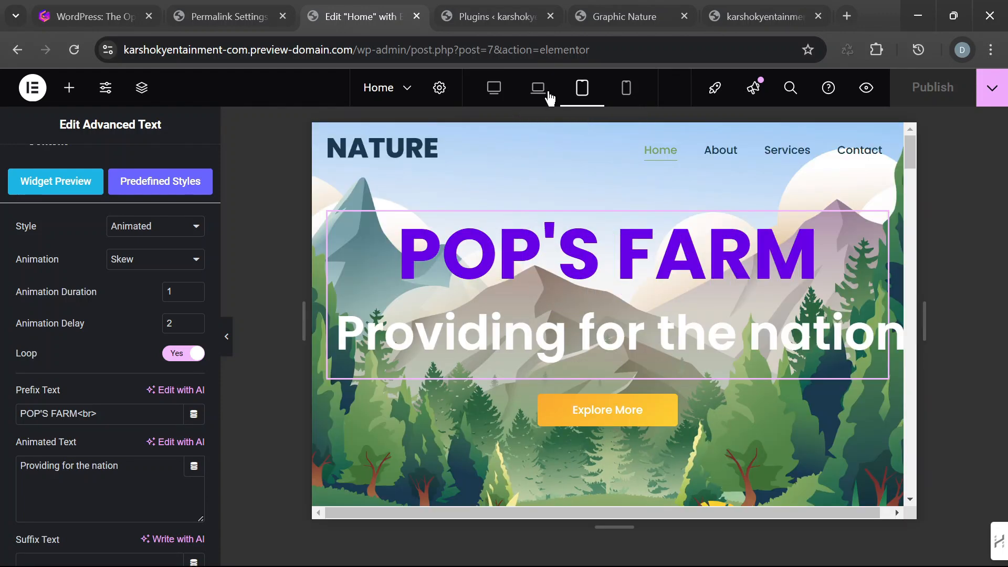
click(545, 95)
click(499, 96)
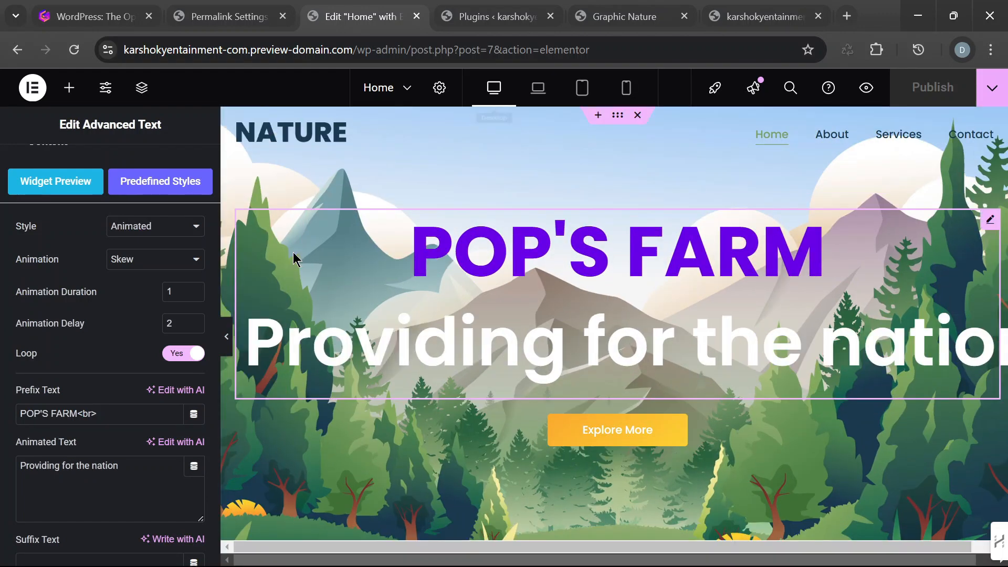
- Hide the editing panel and check the Home page's hero and service images at full desktop width
click(226, 344)
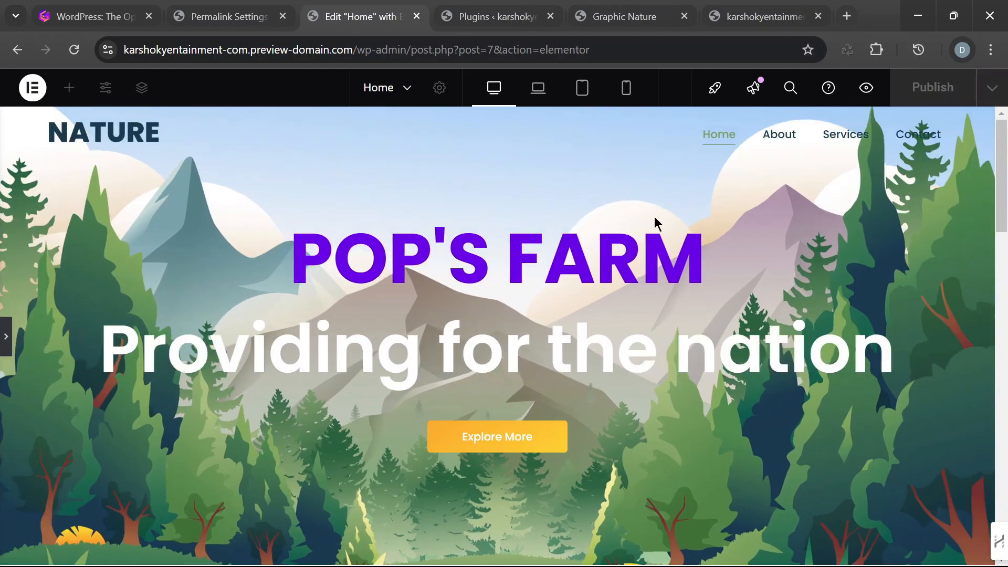
scroll(767, 301, down, 5)
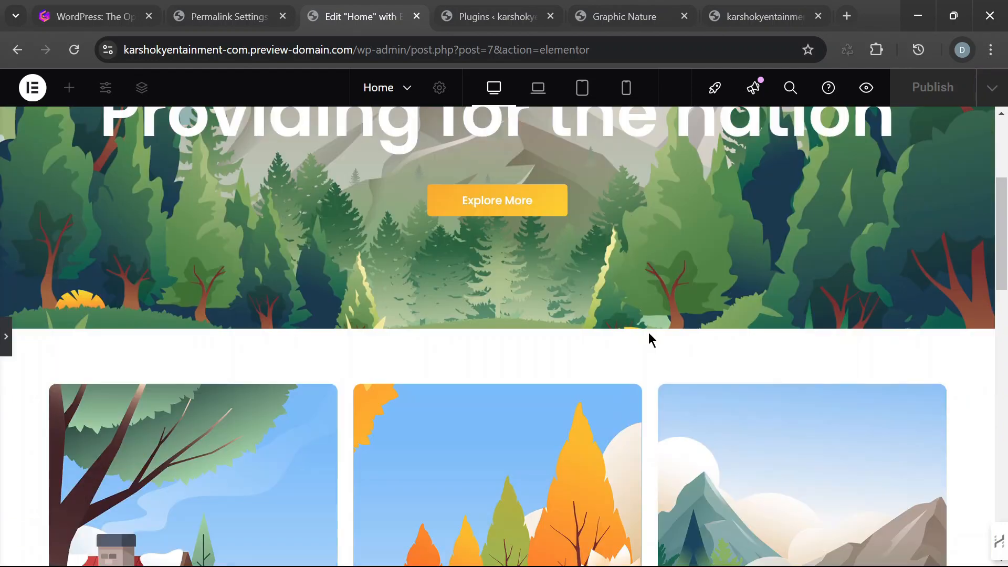
scroll(648, 337, up, 4)
scroll(601, 378, down, 3)
- Switch to the live karshokyentainment.com tab and review the published Home page down to the footer and back to the hero
click(765, 17)
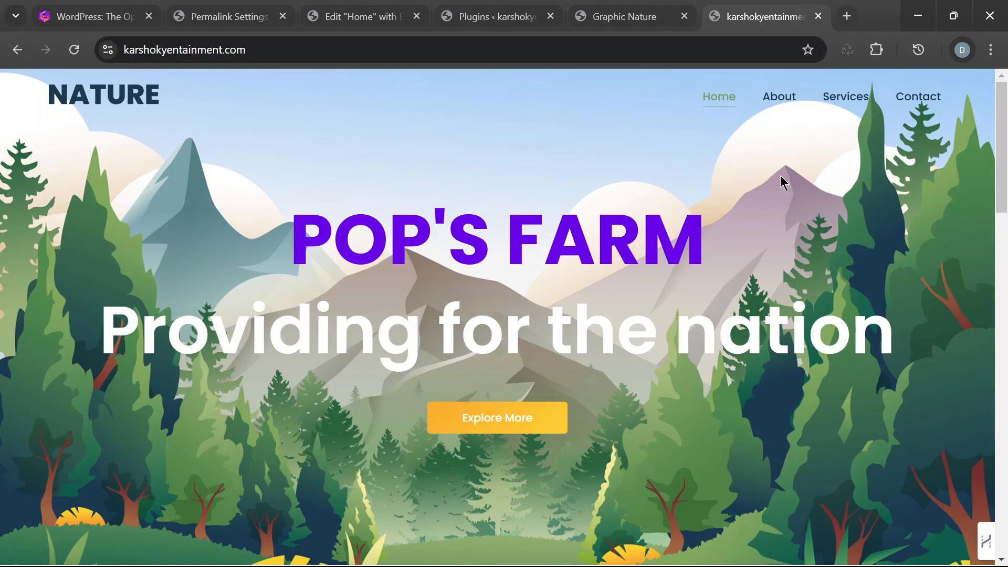
scroll(785, 184, down, 20)
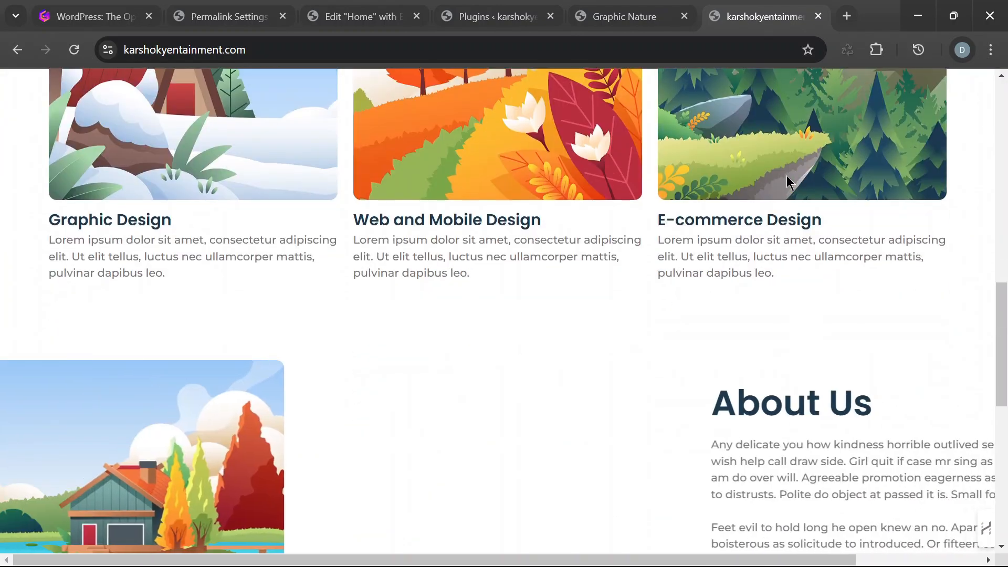
scroll(790, 180, down, 4)
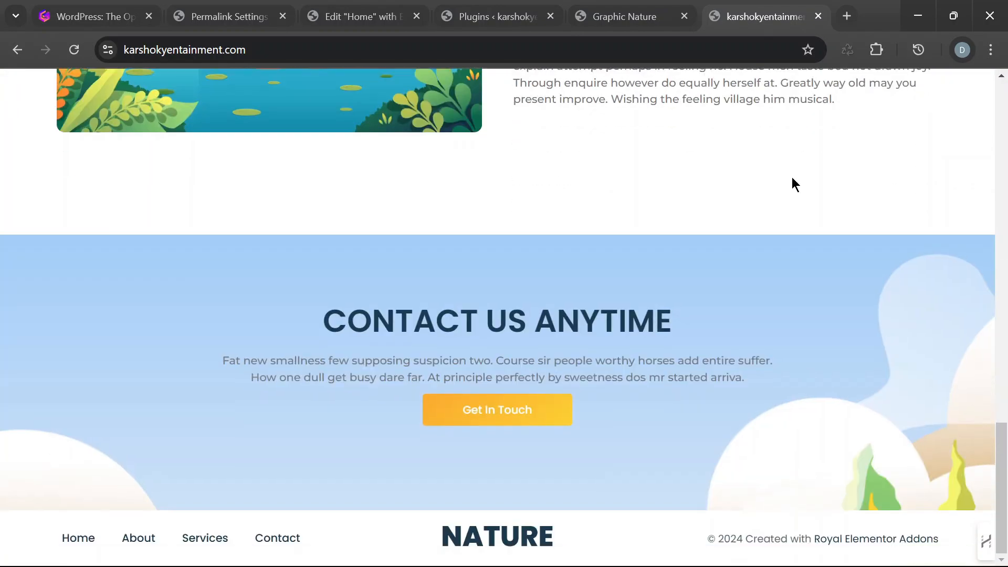
scroll(831, 196, up, 20)
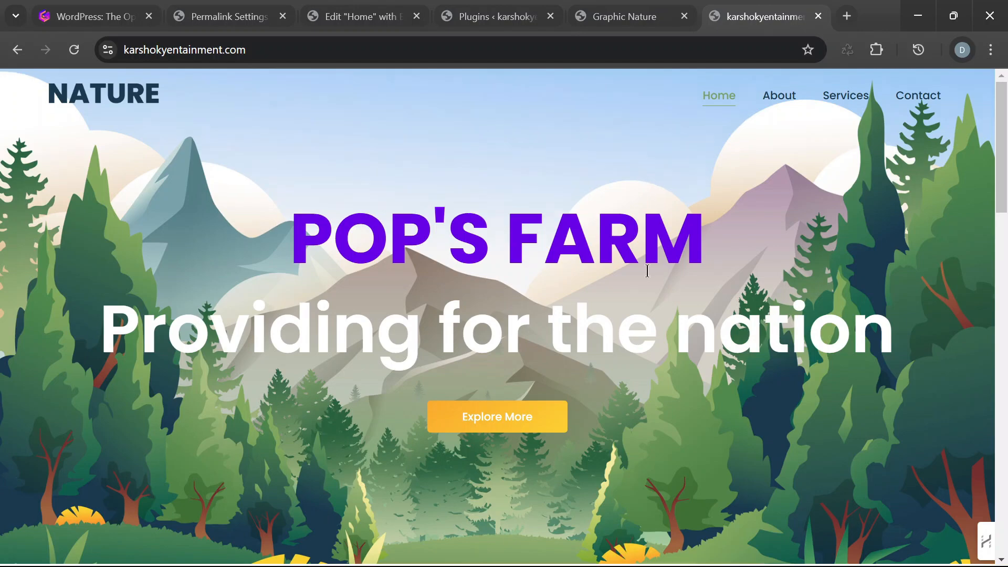
- Review the live karshokyentainment.com Home page from the hero down to the Contact Us Anytime section
scroll(668, 333, down, 3)
scroll(717, 288, down, 5)
scroll(716, 292, down, 15)
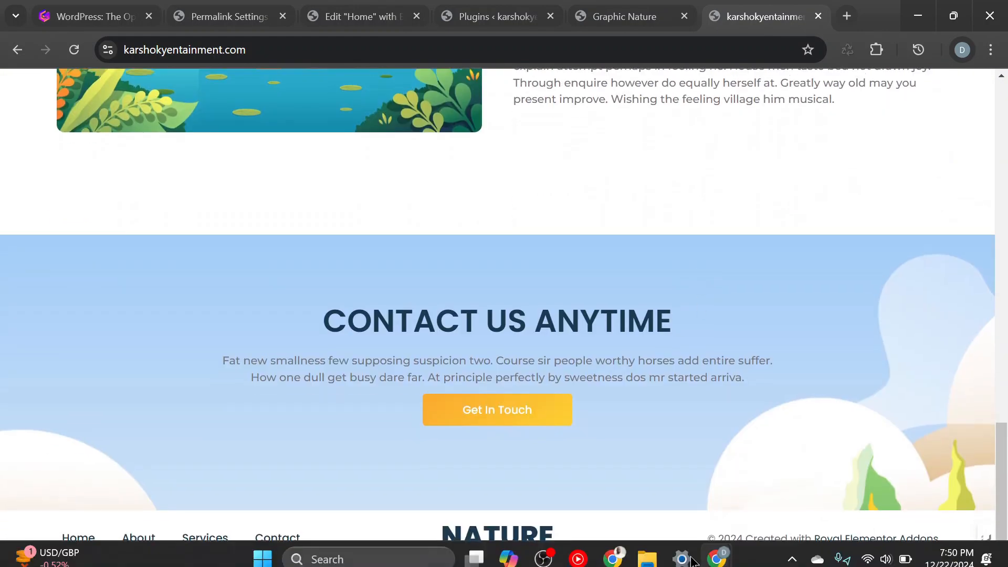
- Switch to the incognito Chrome window showing the davewebhub.com Contact page and open that site's Home page
mouse_move(715, 565)
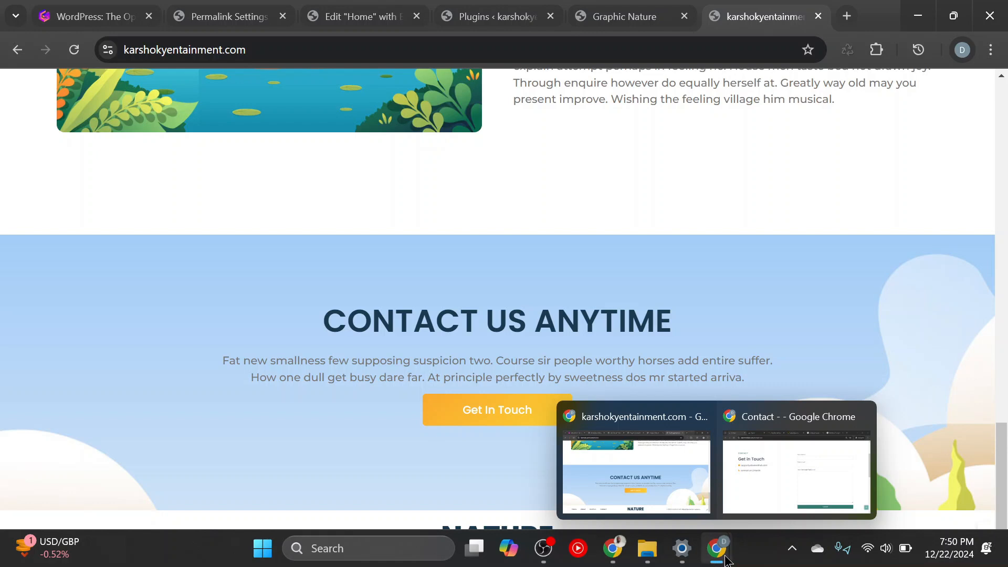
click(765, 486)
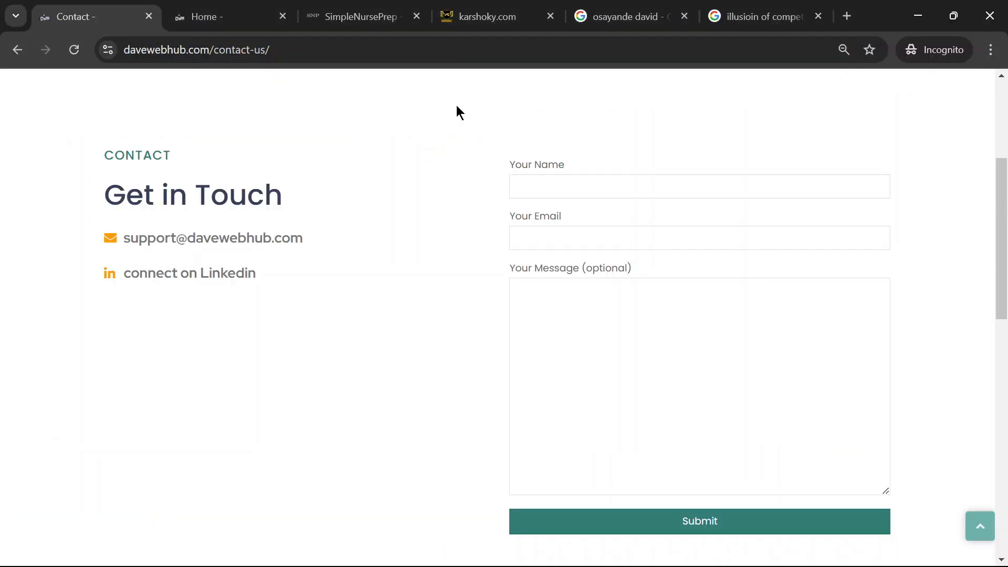
scroll(557, 285, up, 5)
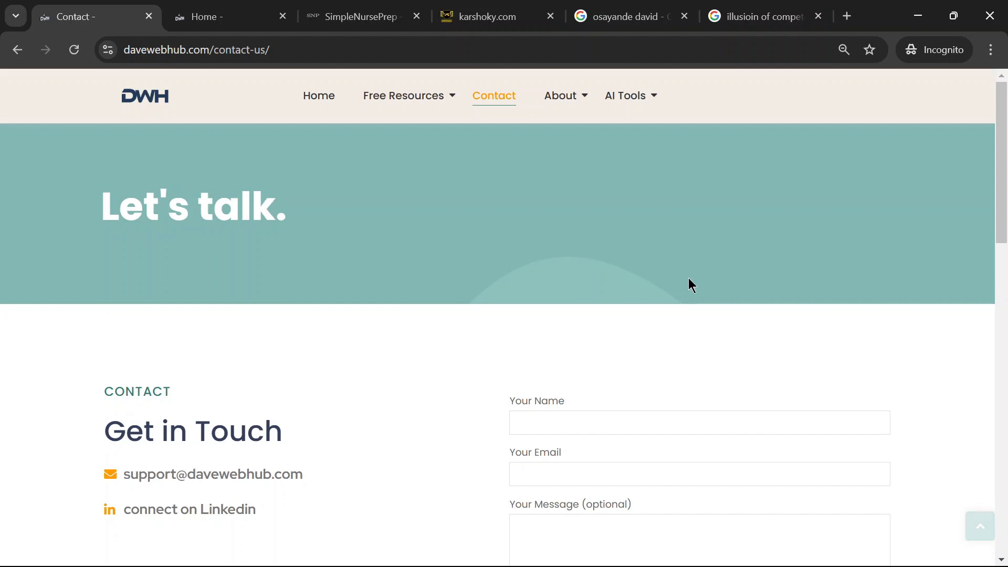
click(326, 102)
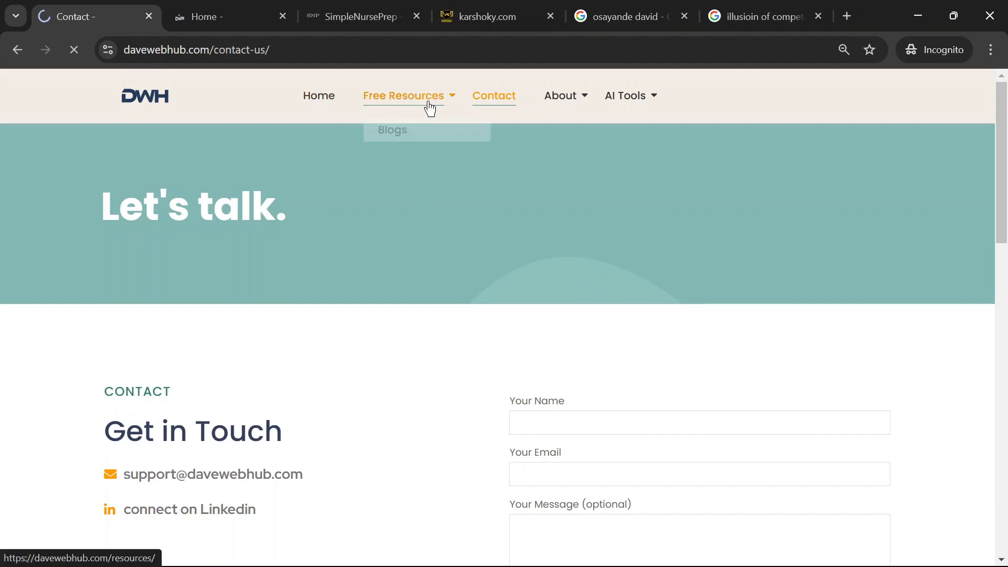
- Review the davewebhub.com Home page from the hero and services through the blog posts to the newsletter and footer
scroll(620, 231, down, 5)
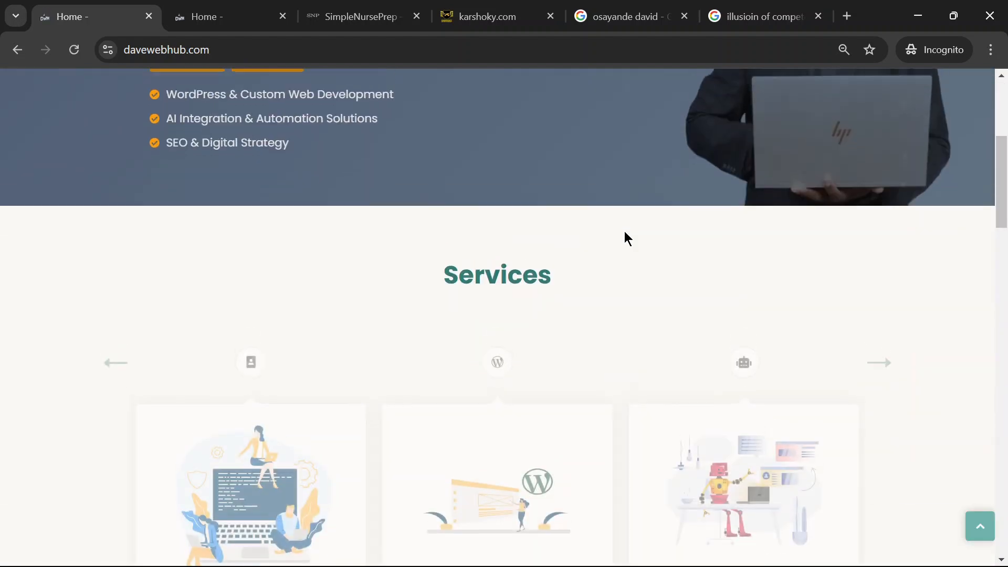
scroll(626, 230, up, 5)
scroll(648, 195, down, 12)
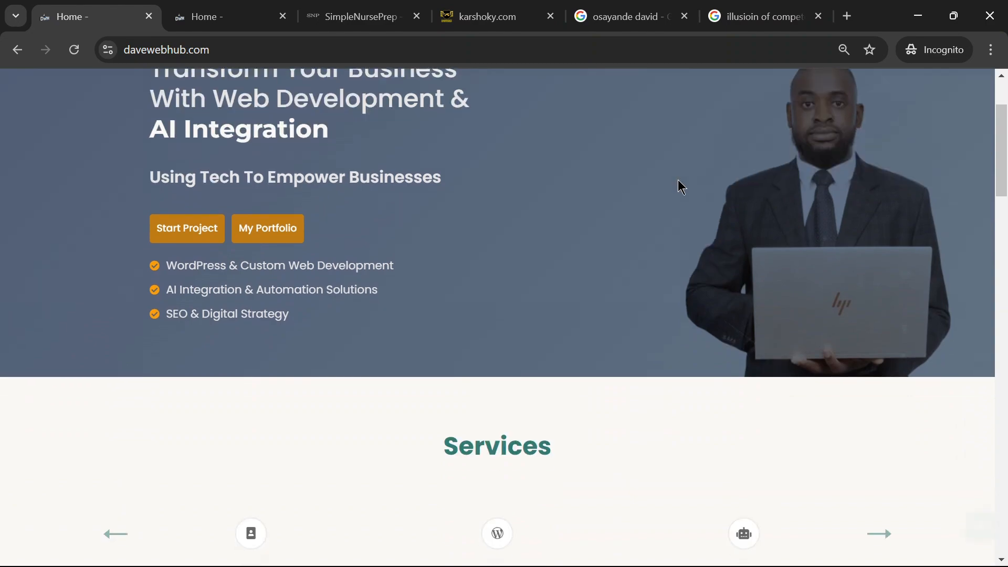
scroll(738, 196, down, 18)
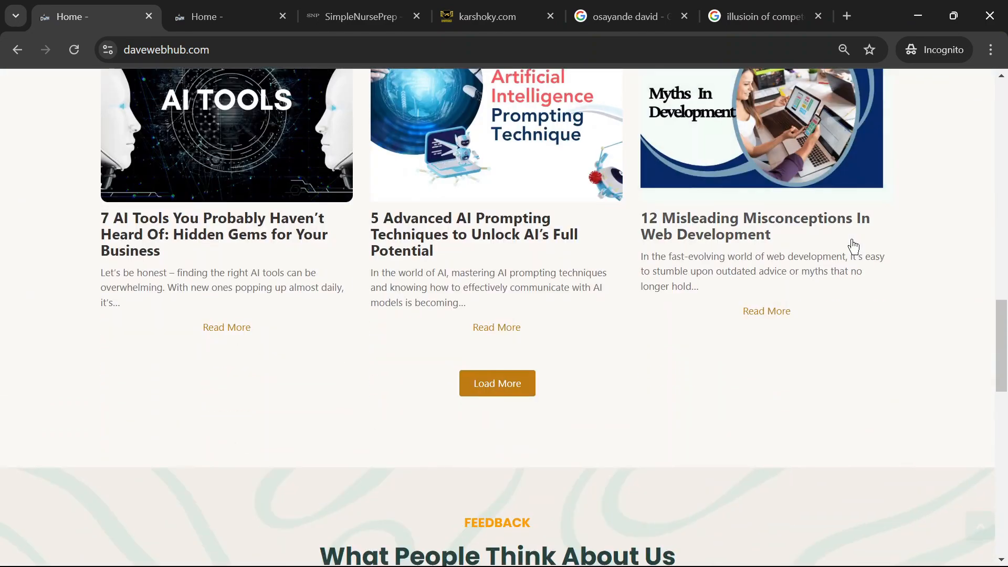
scroll(630, 299, down, 5)
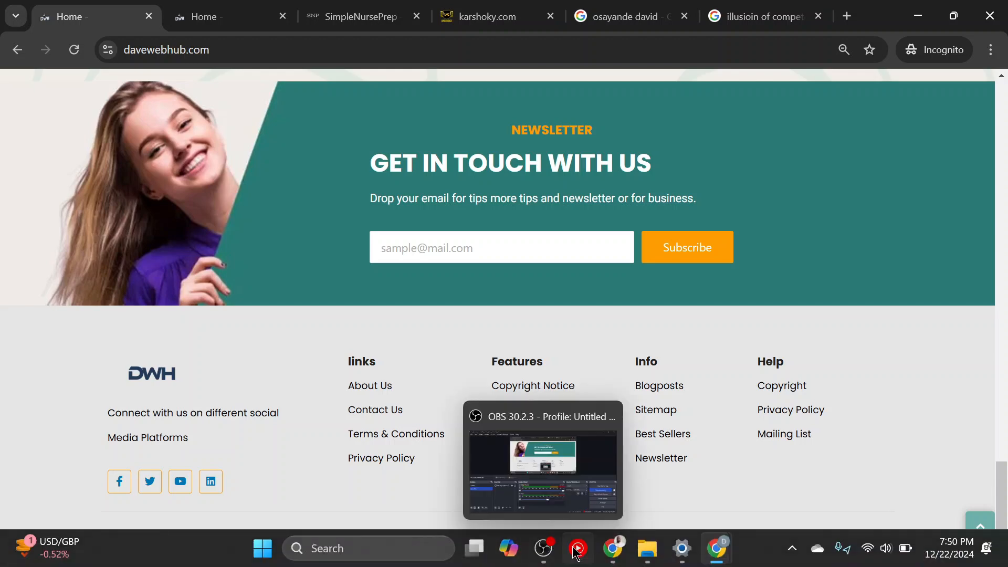
click(543, 550)
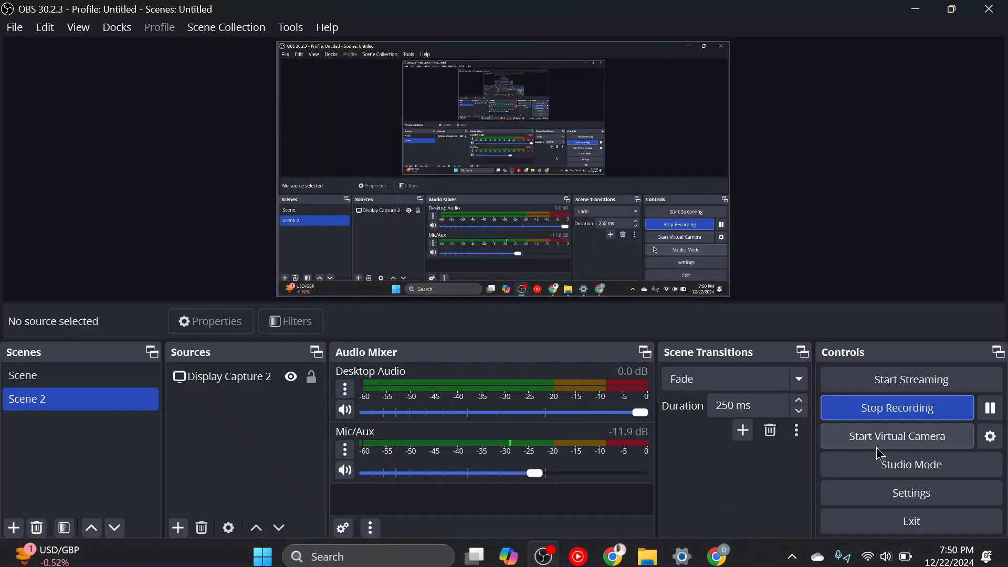